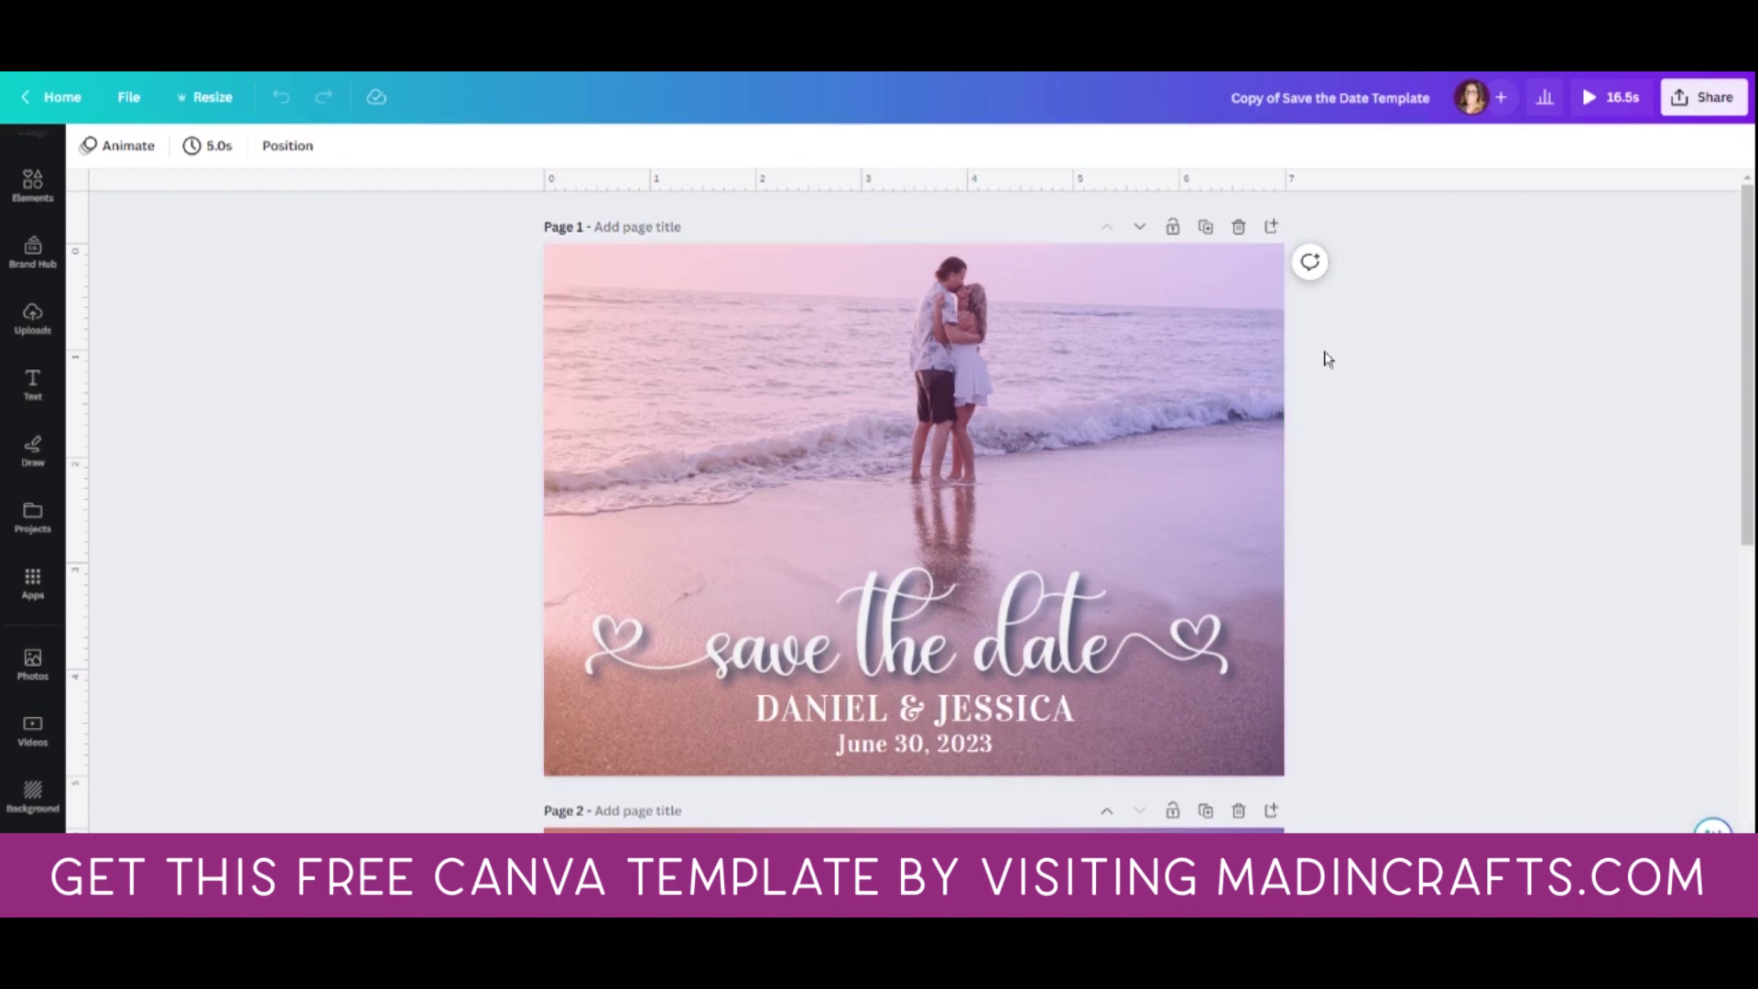
Step: Review both pages of the save-the-date template, including the video background on page 2
scroll(1494, 344, "down", 5)
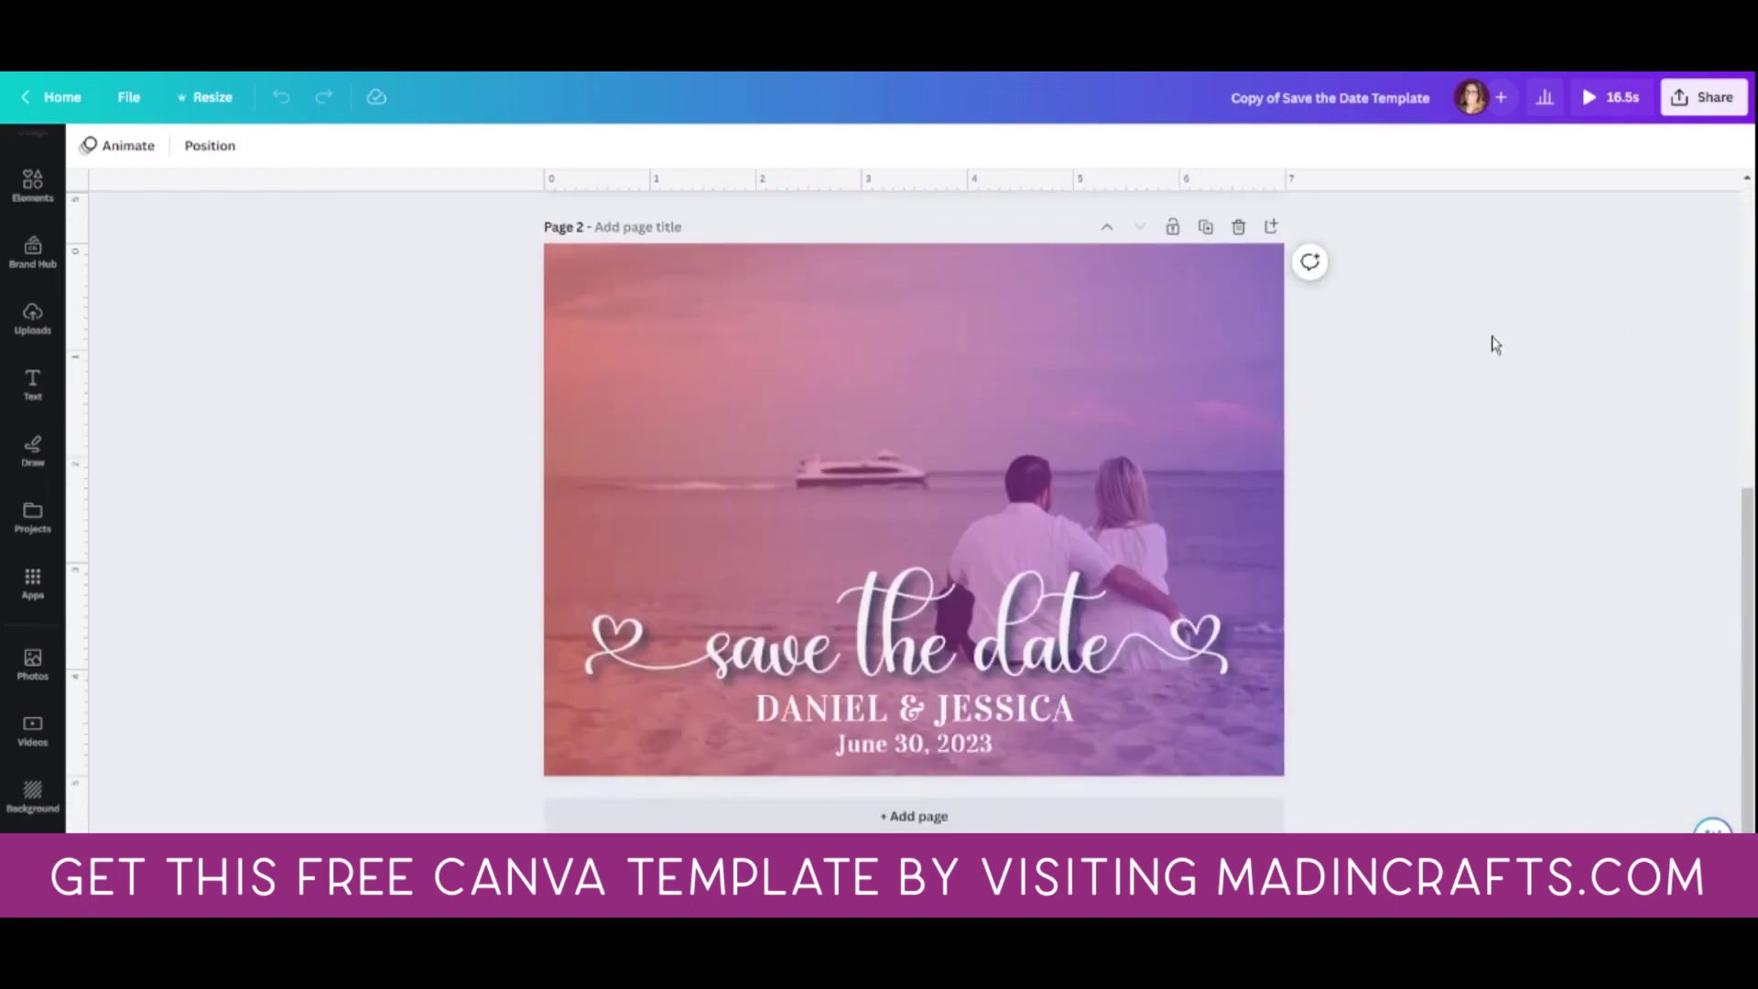
left_click(920, 475)
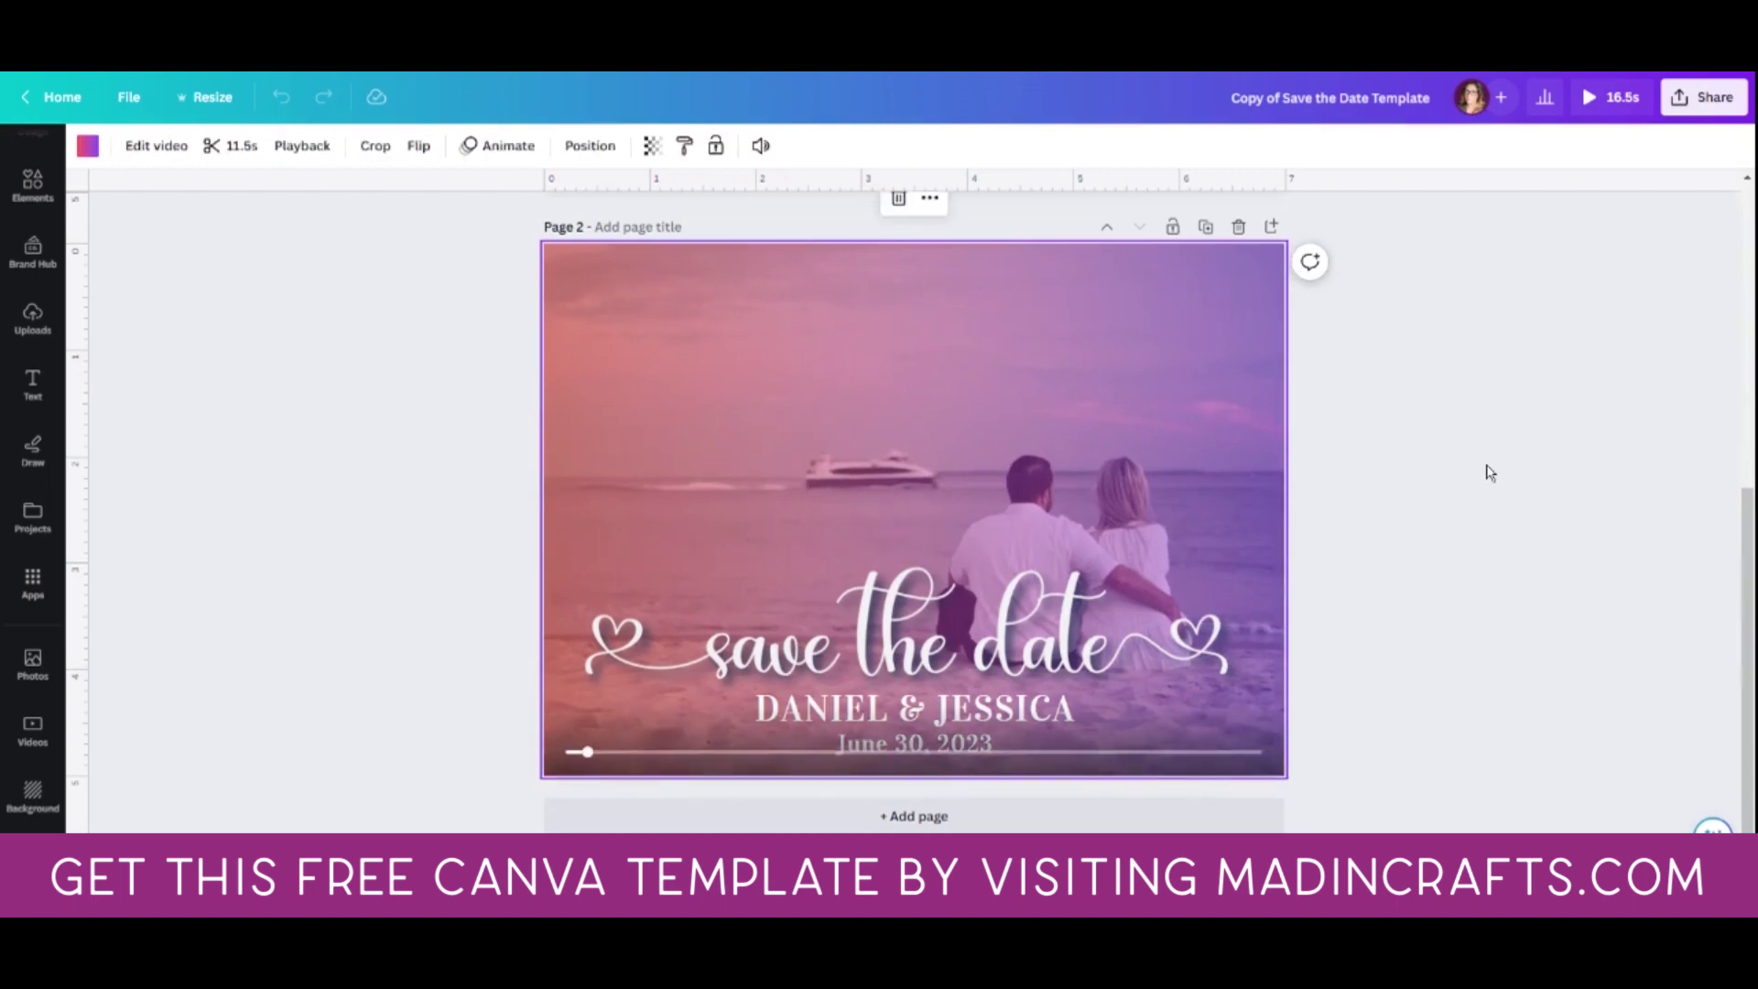
scroll(901, 376, "up", 5)
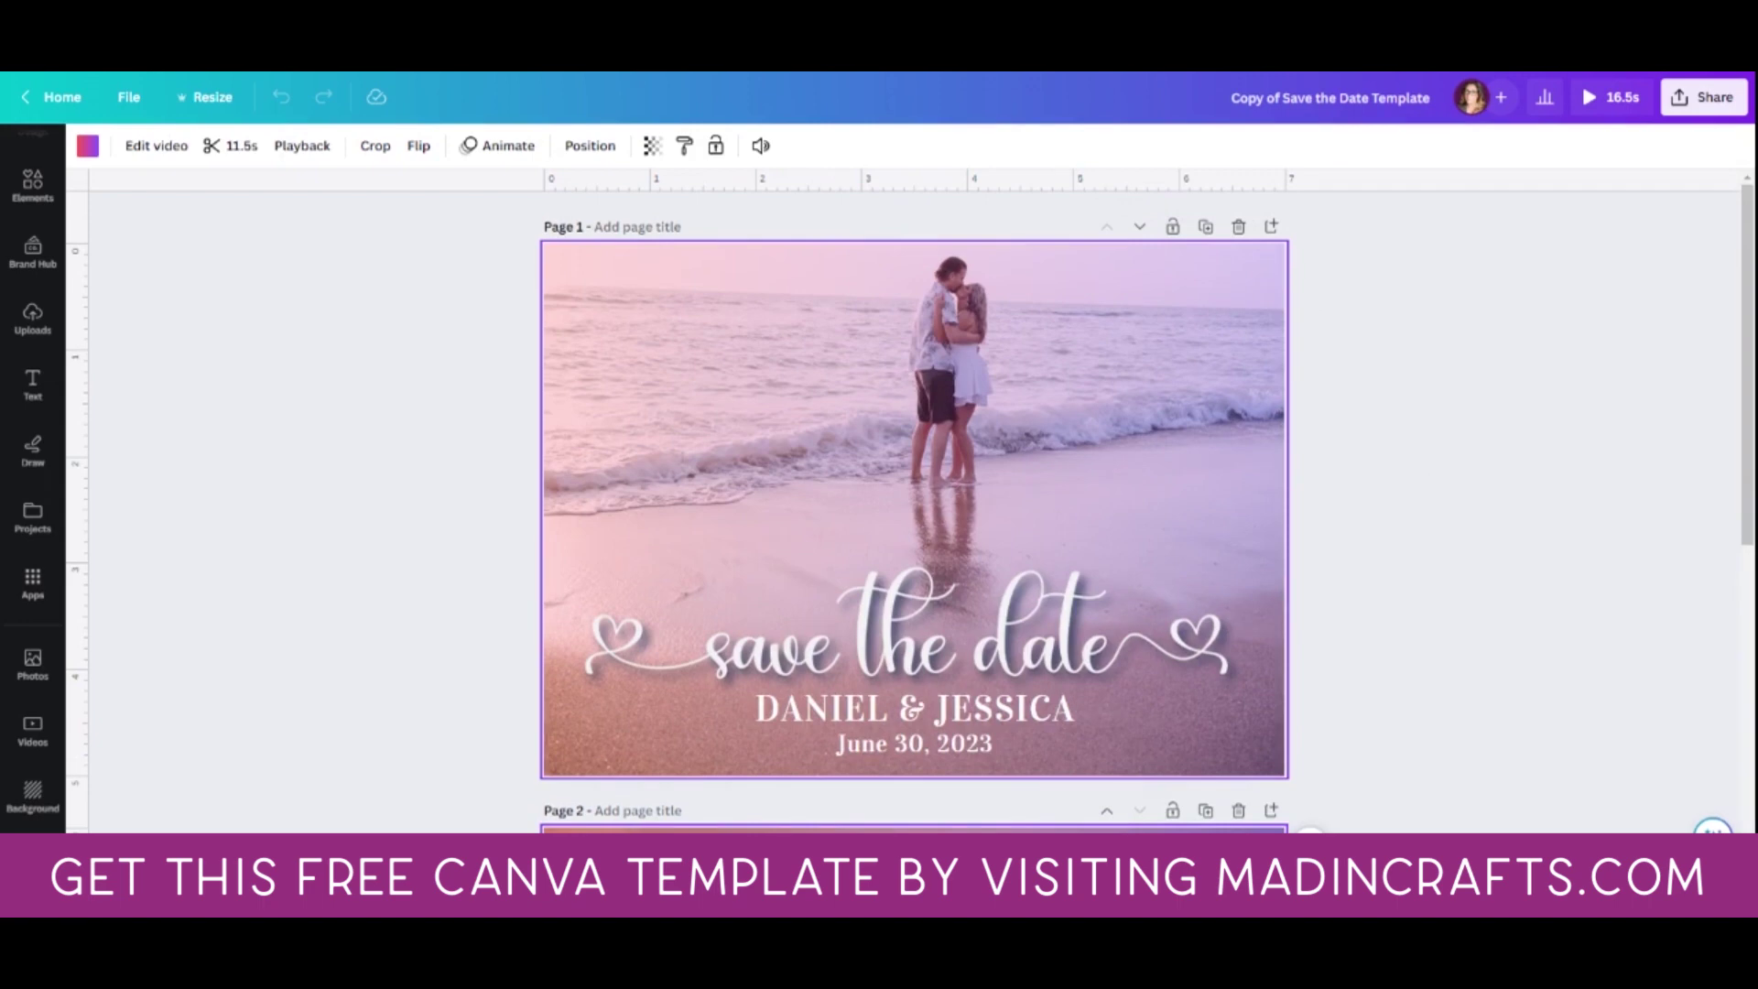
scroll(890, 370, "down", 5)
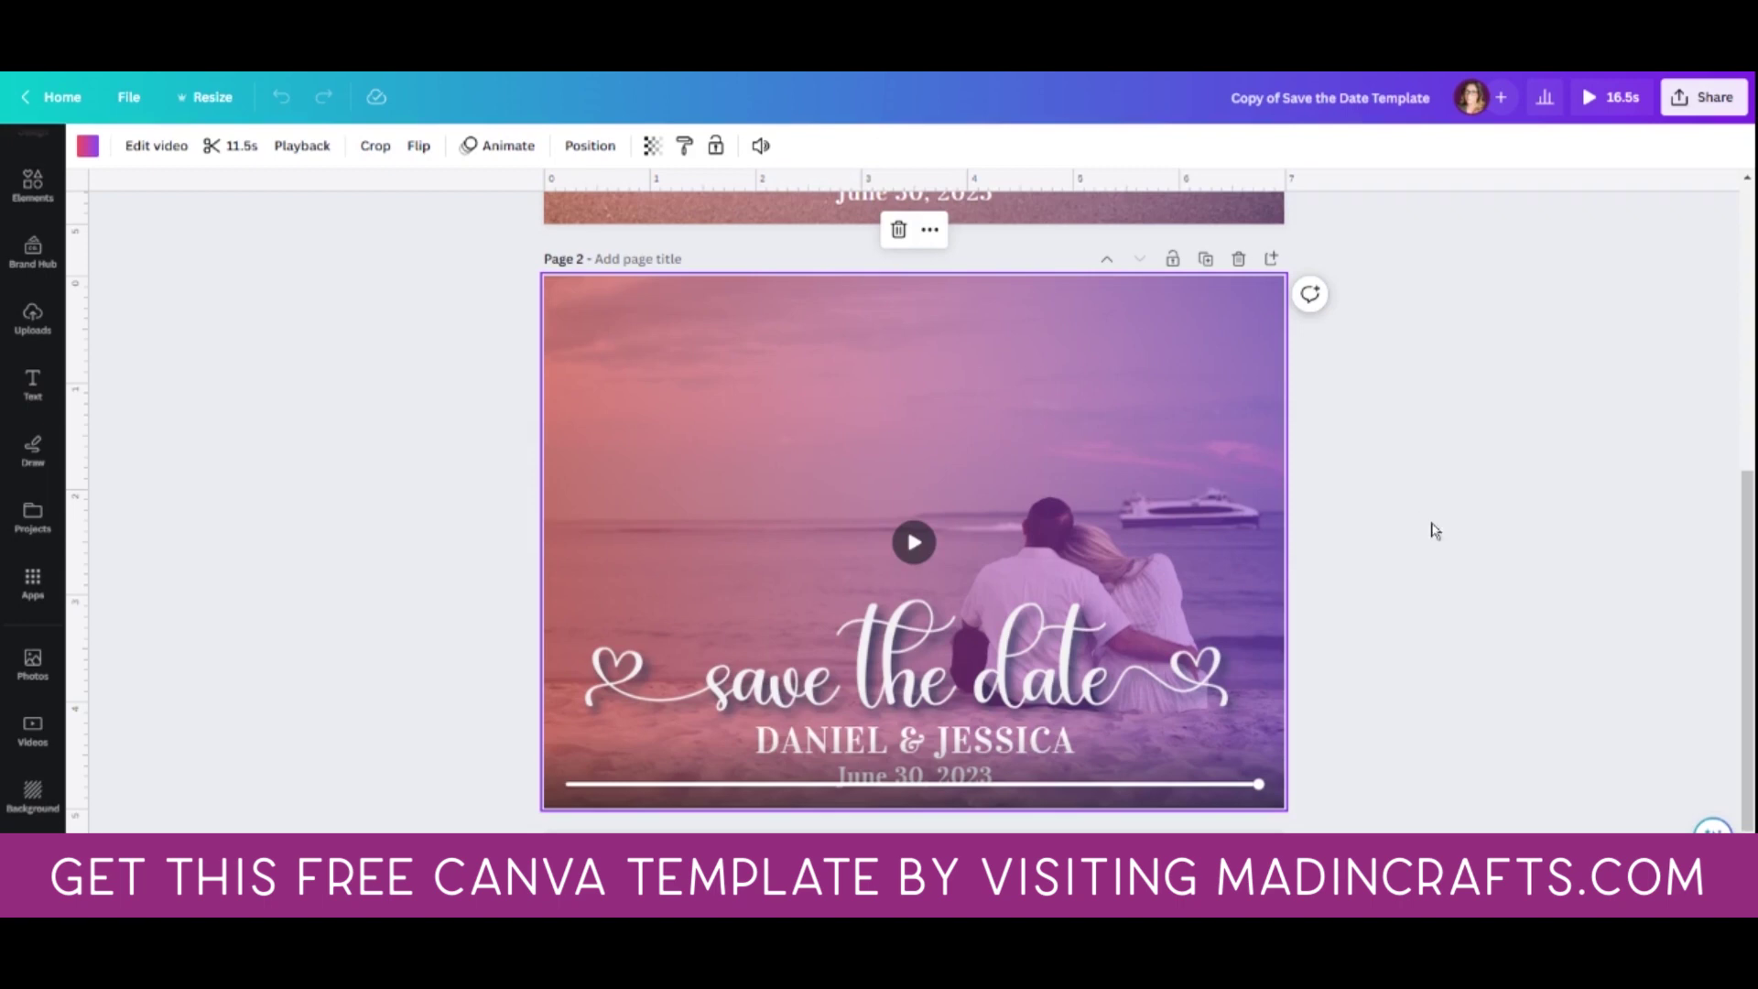
scroll(1434, 530, "up", 5)
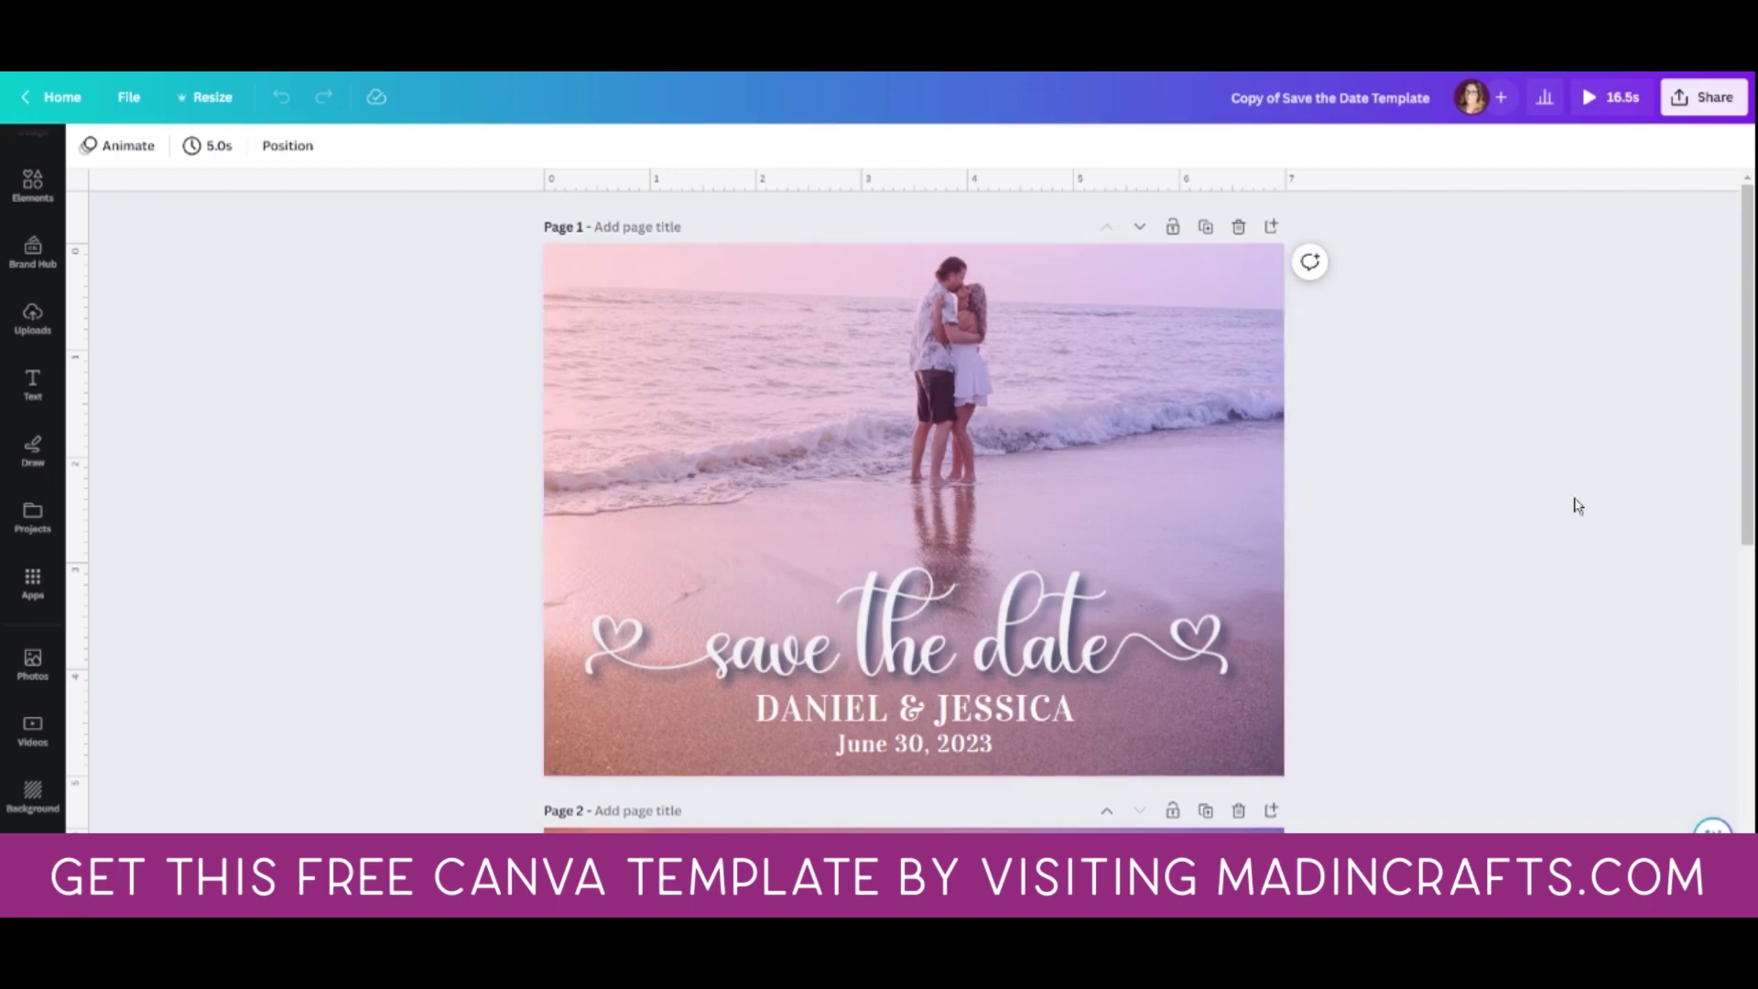
Step: Try transparency values of 100 and 16 on the page 1 background photo
left_click(1068, 428)
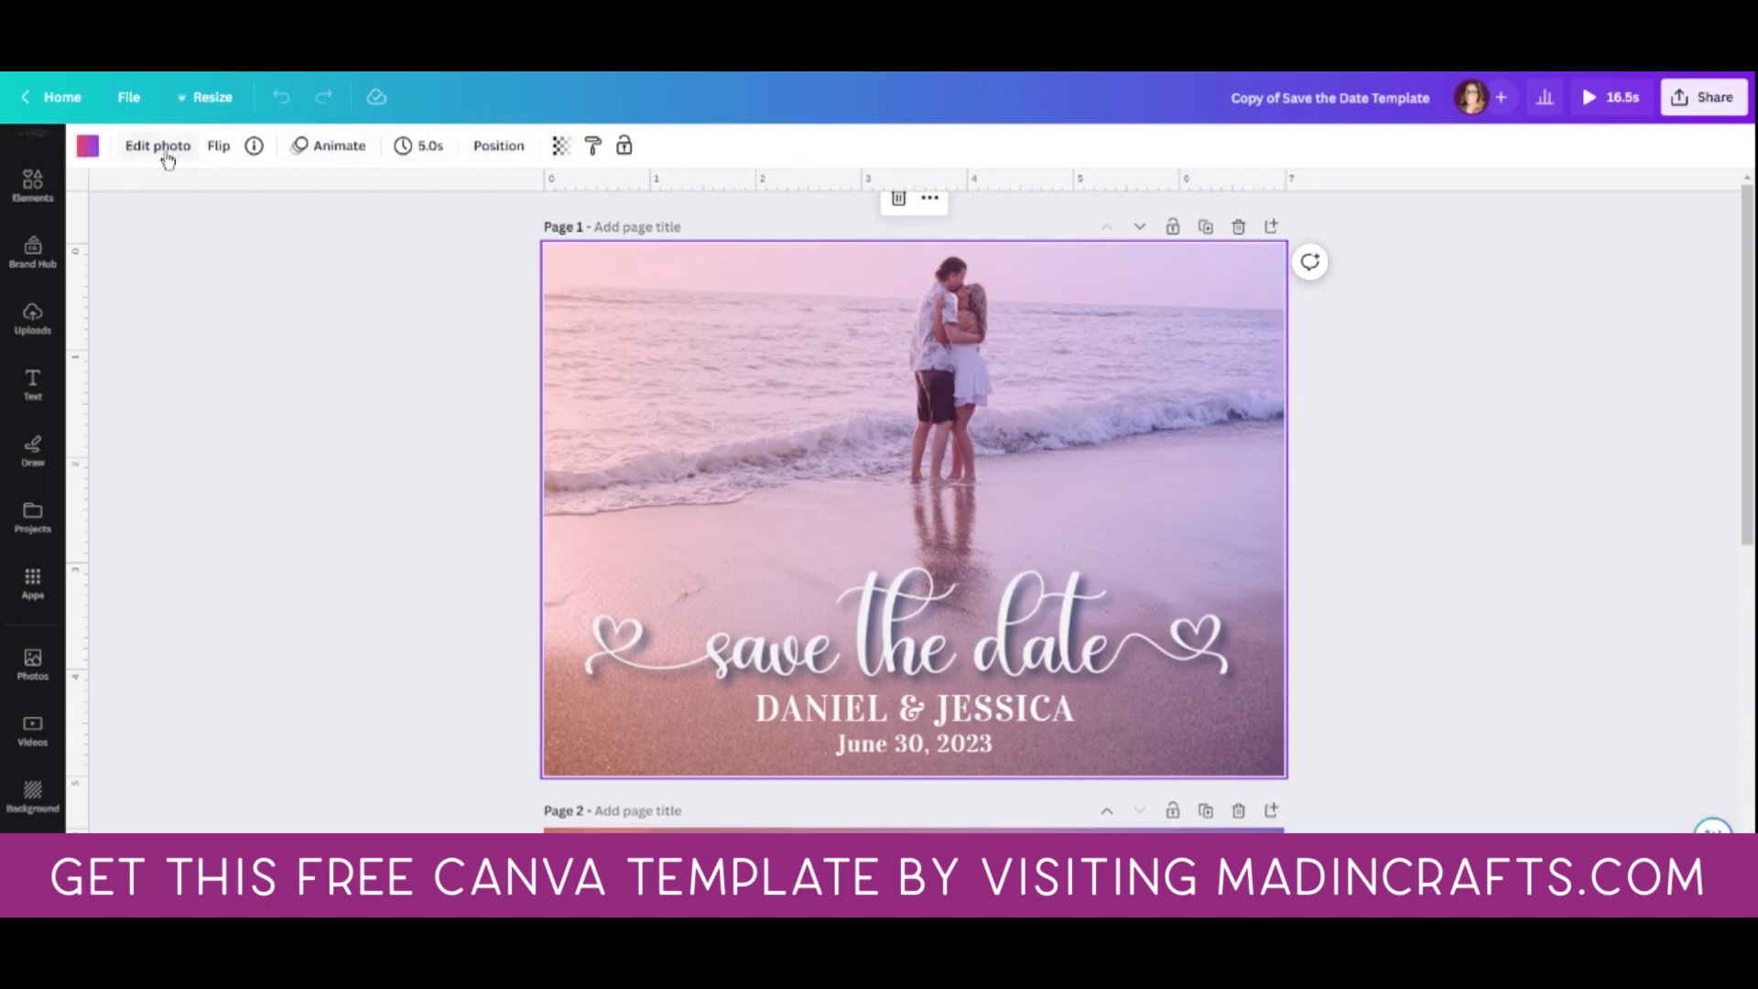
left_click(562, 147)
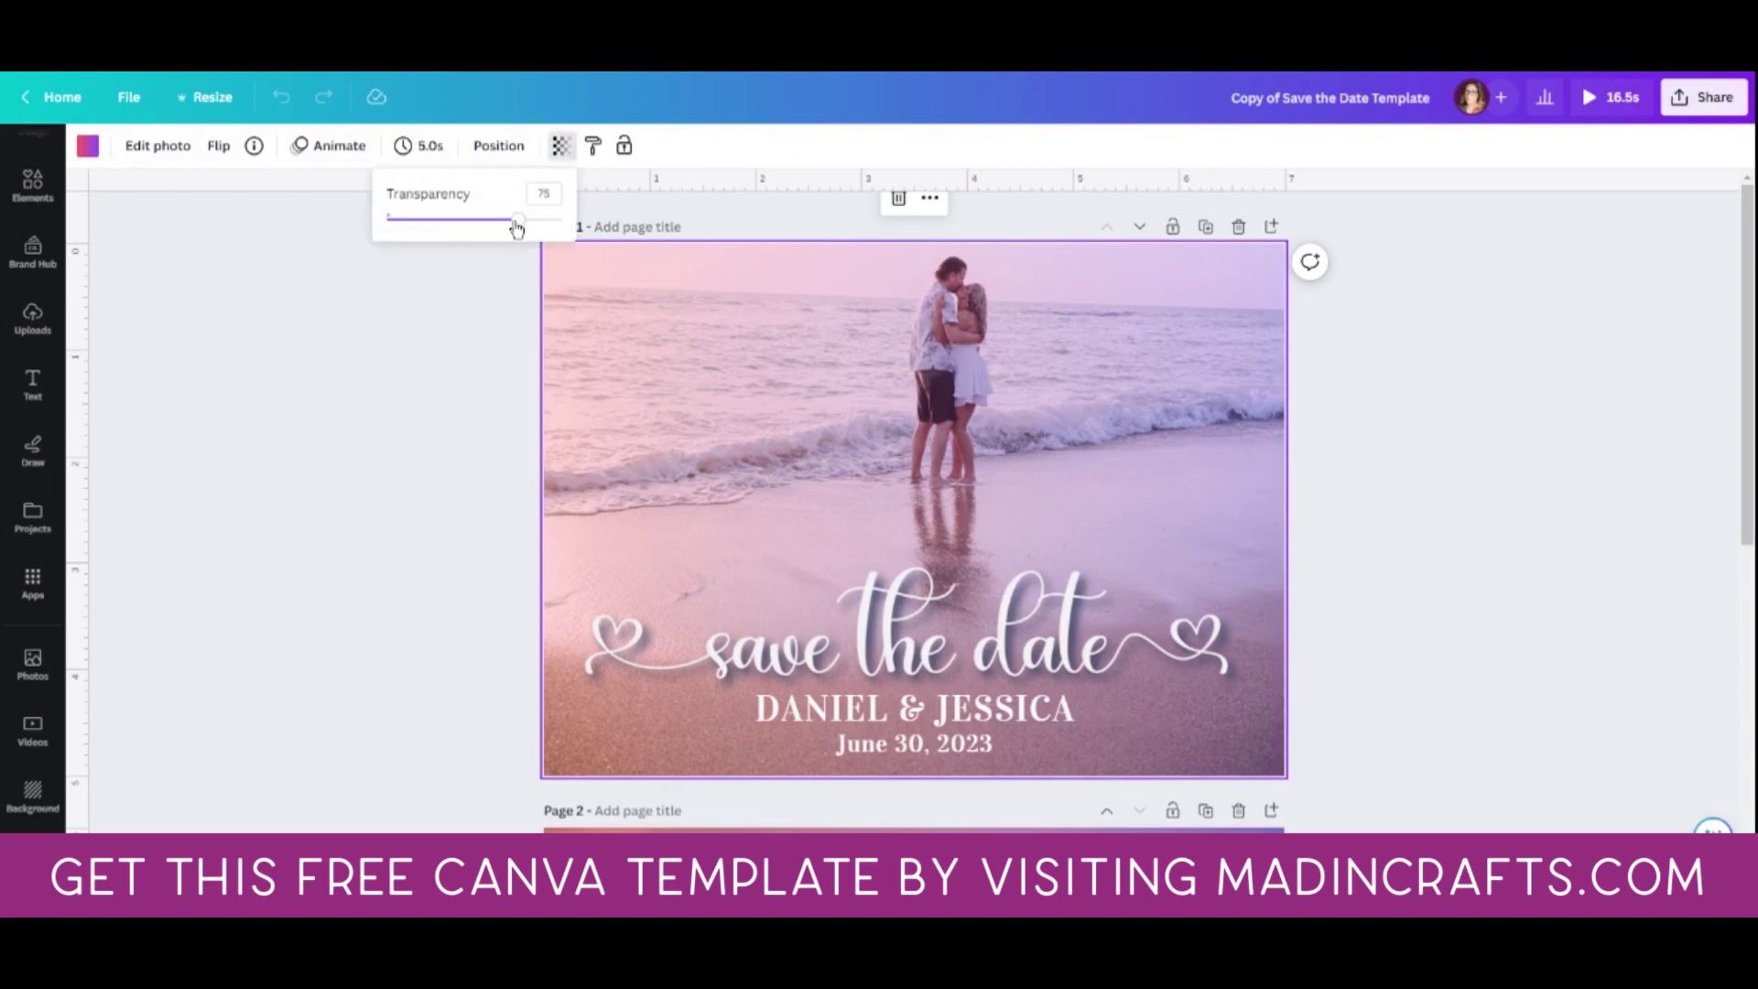
left_click_drag(515, 222, 574, 231)
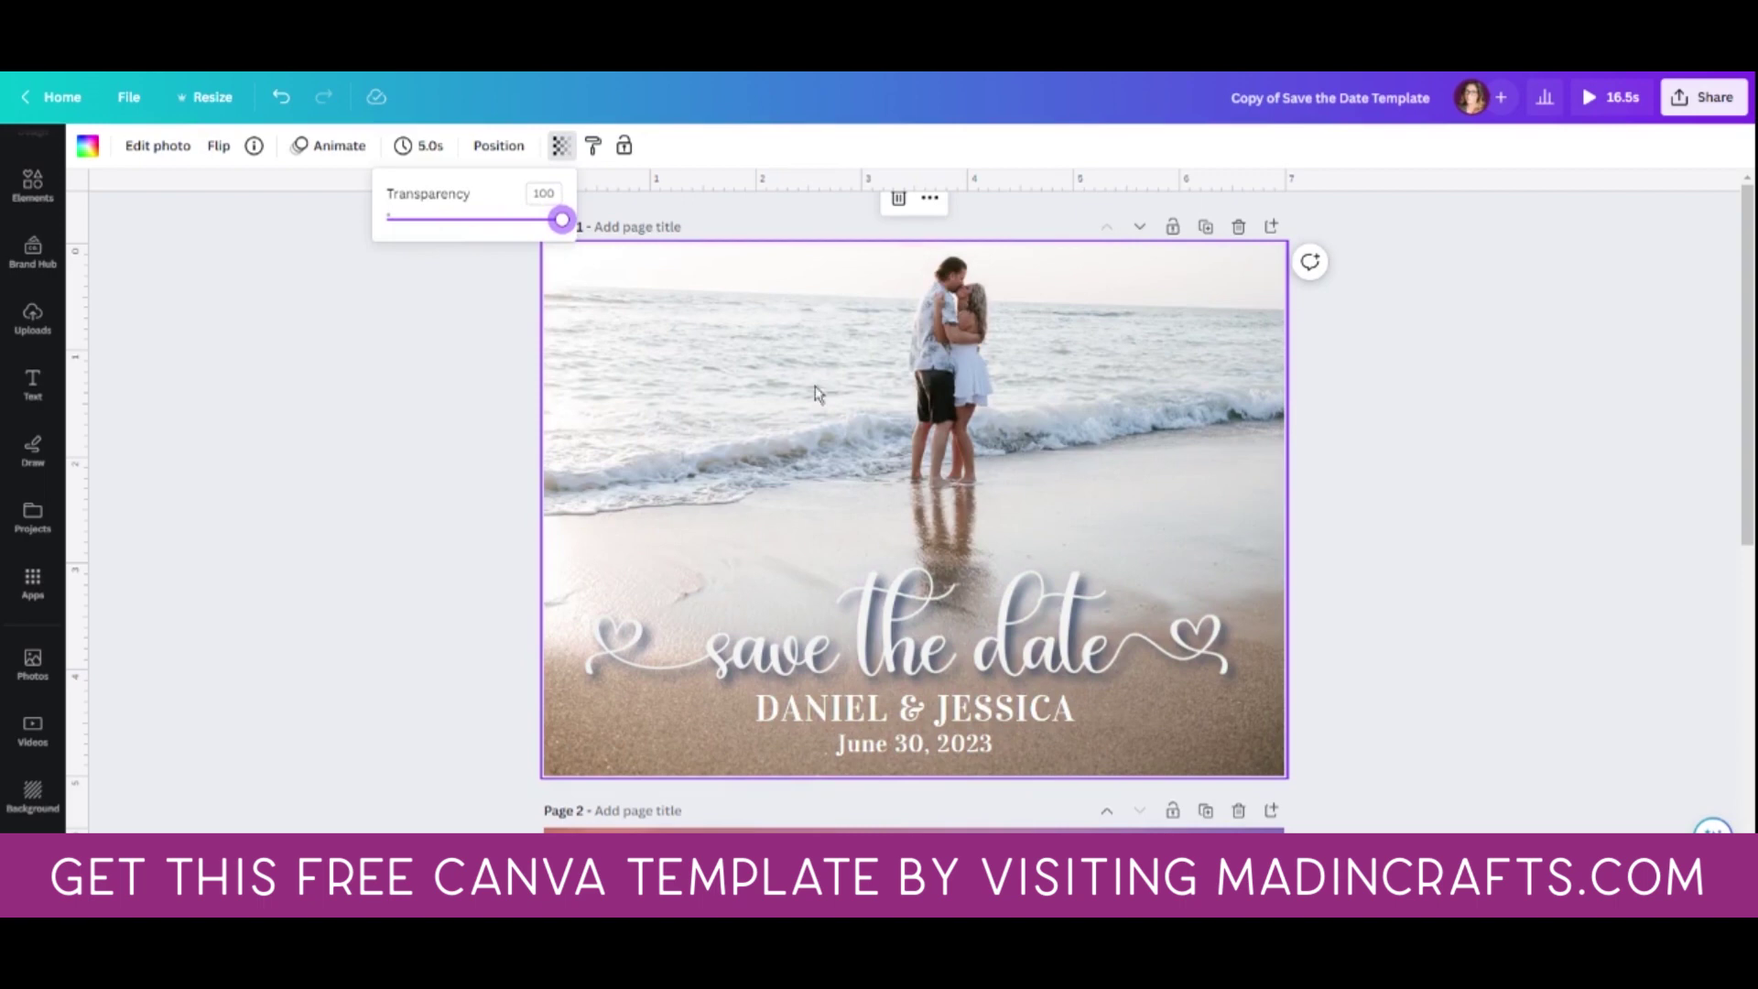
left_click_drag(562, 221, 414, 224)
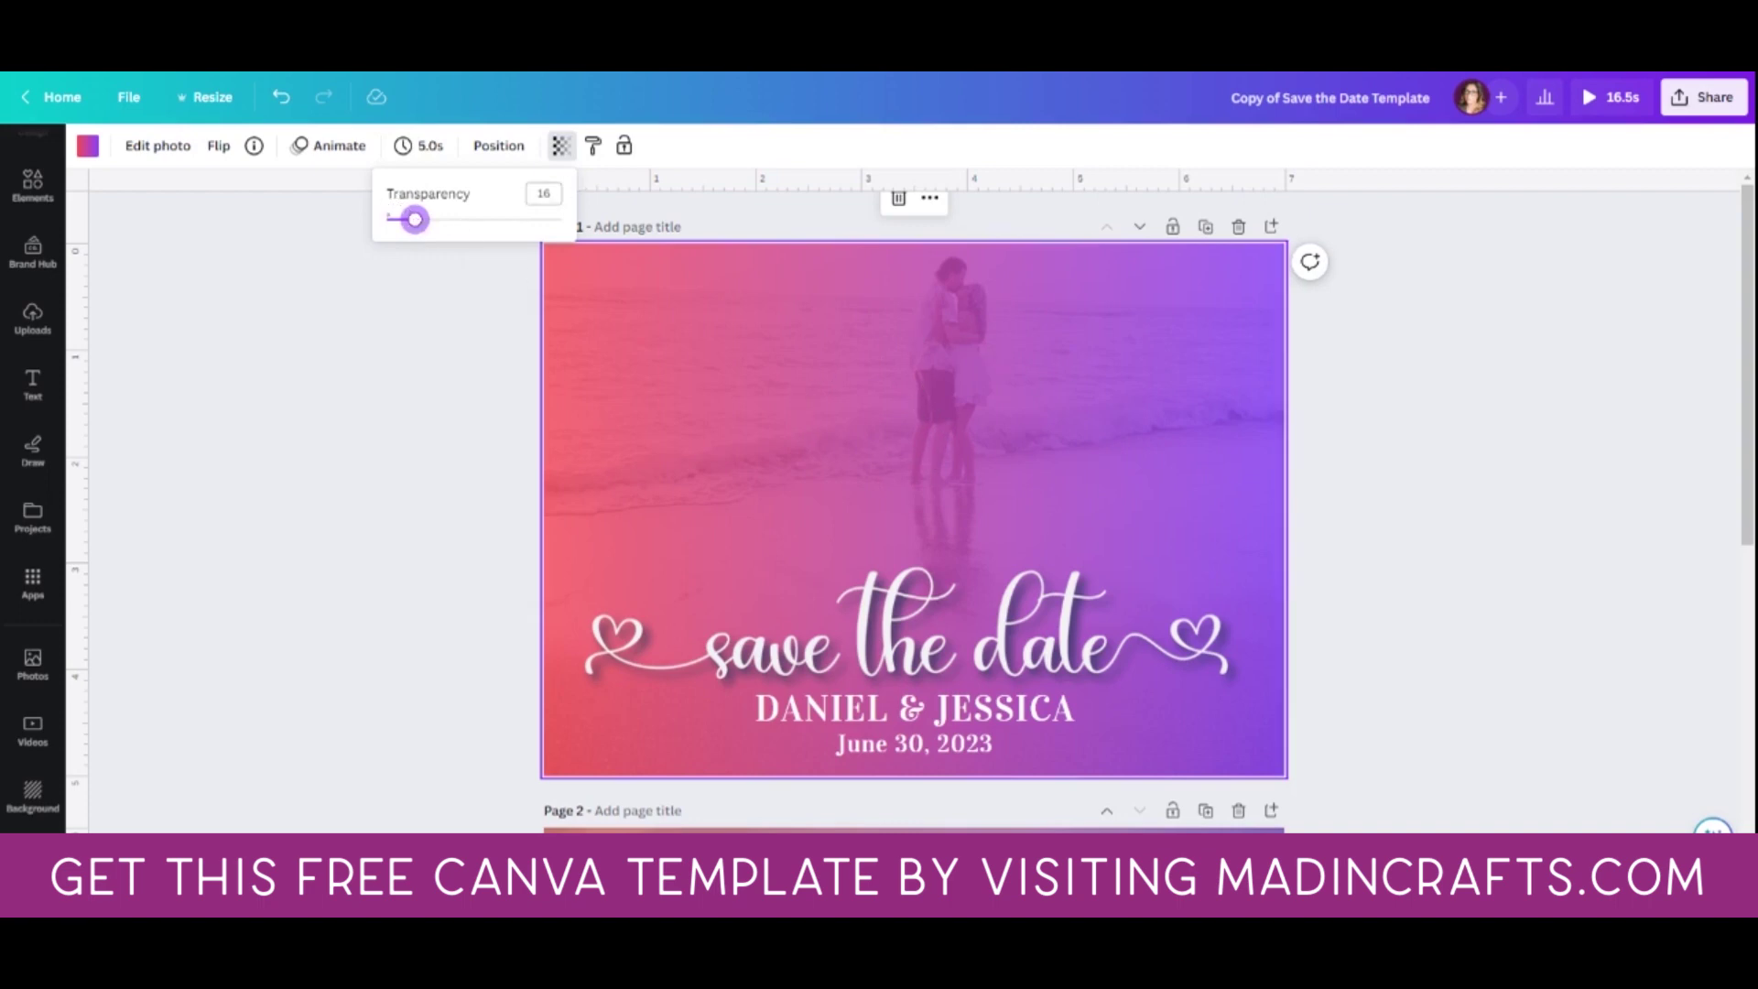
Step: Set the page 1 background photo's transparency to 75
left_click(543, 193)
type("75")
key("Return")
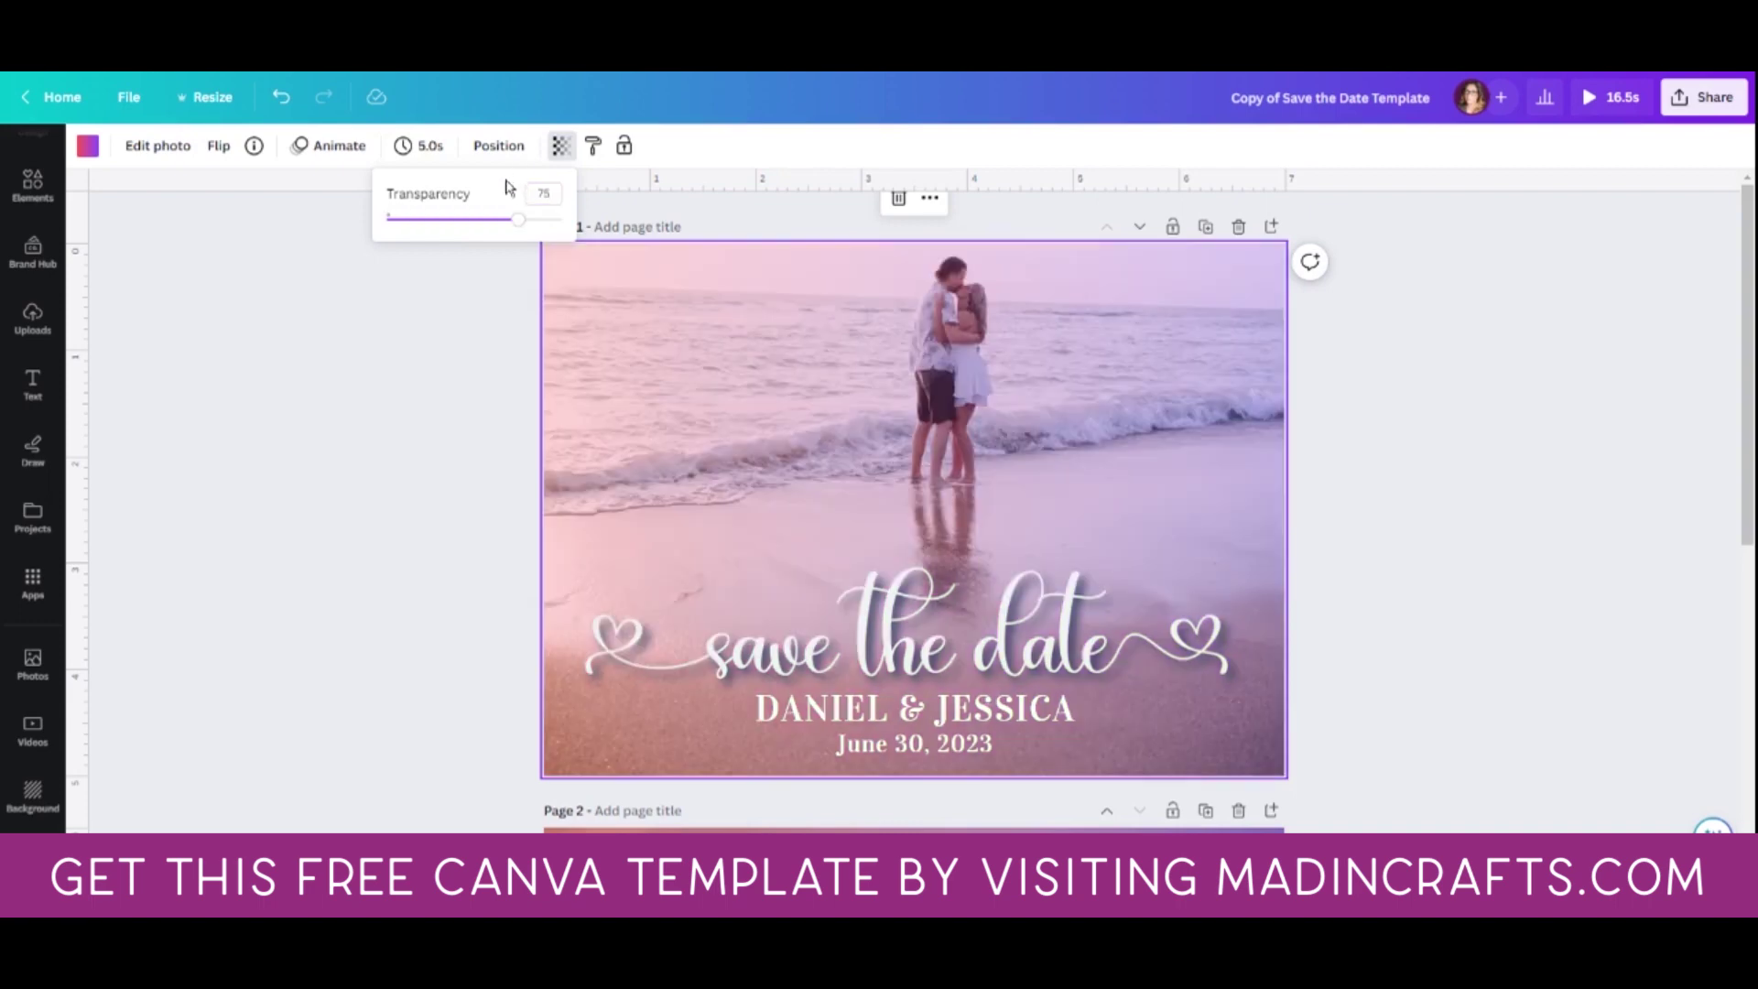
left_click(751, 146)
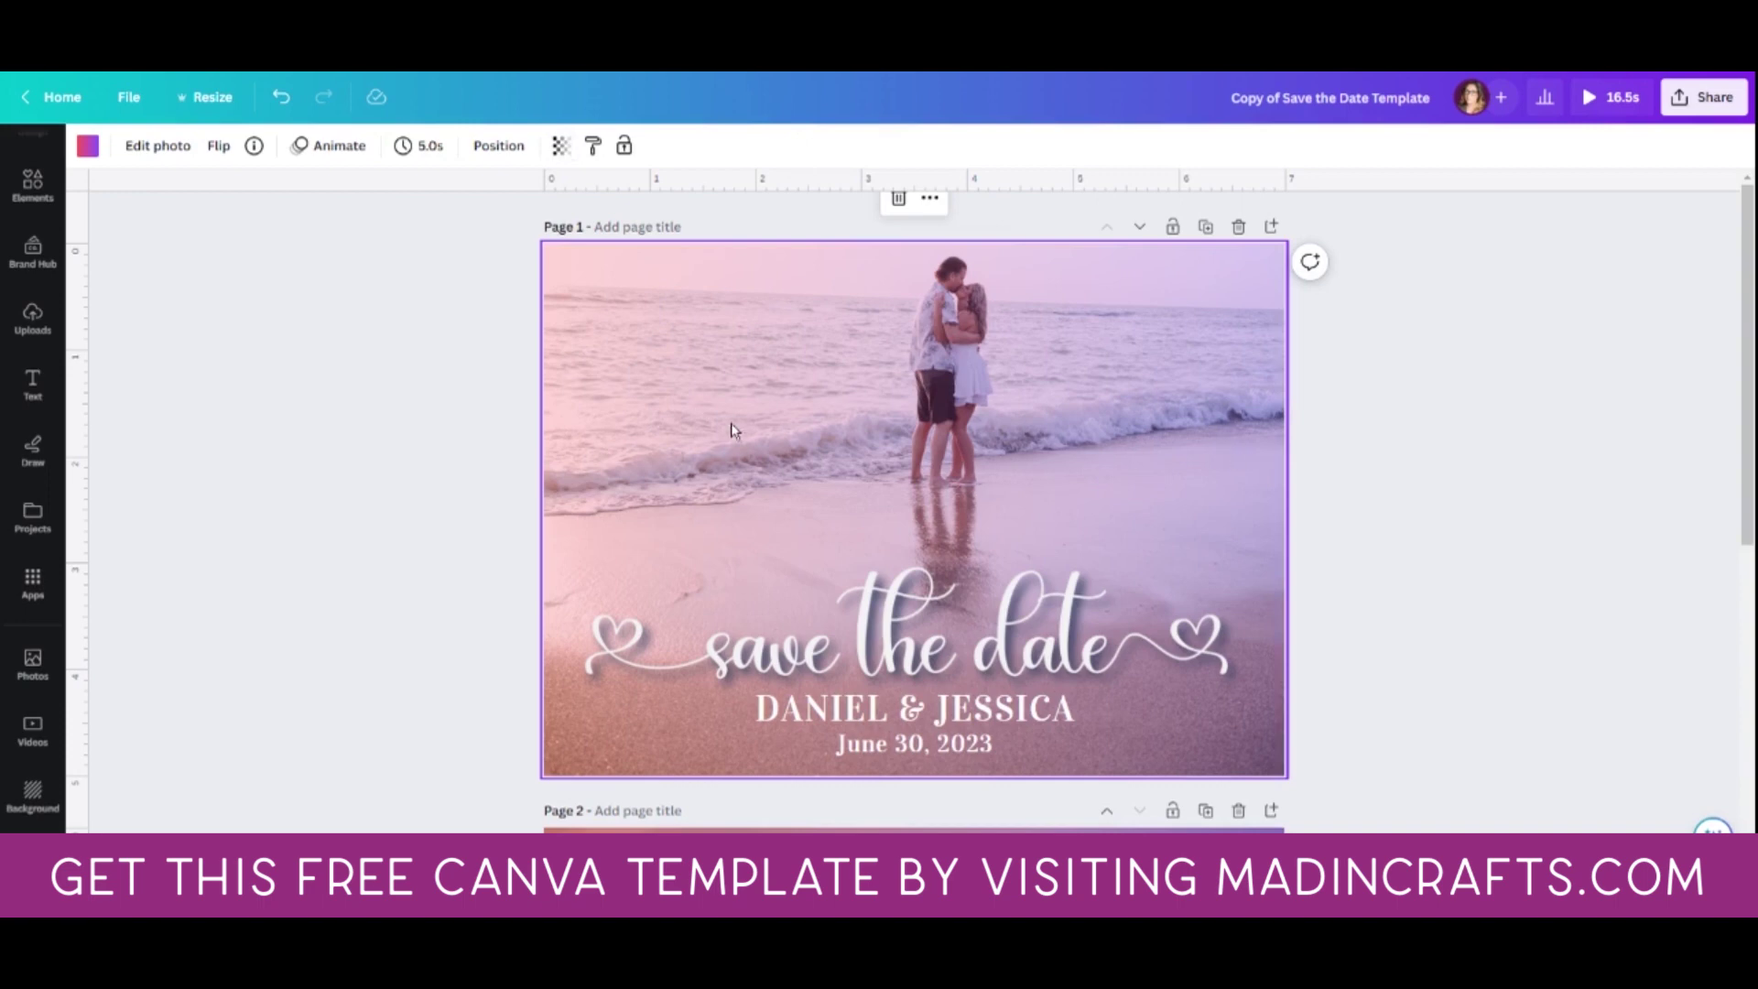
Step: Try default solid colors behind the page 1 photo, including red, pink, purple, dark blue, orange, turquoise and green
left_click(88, 147)
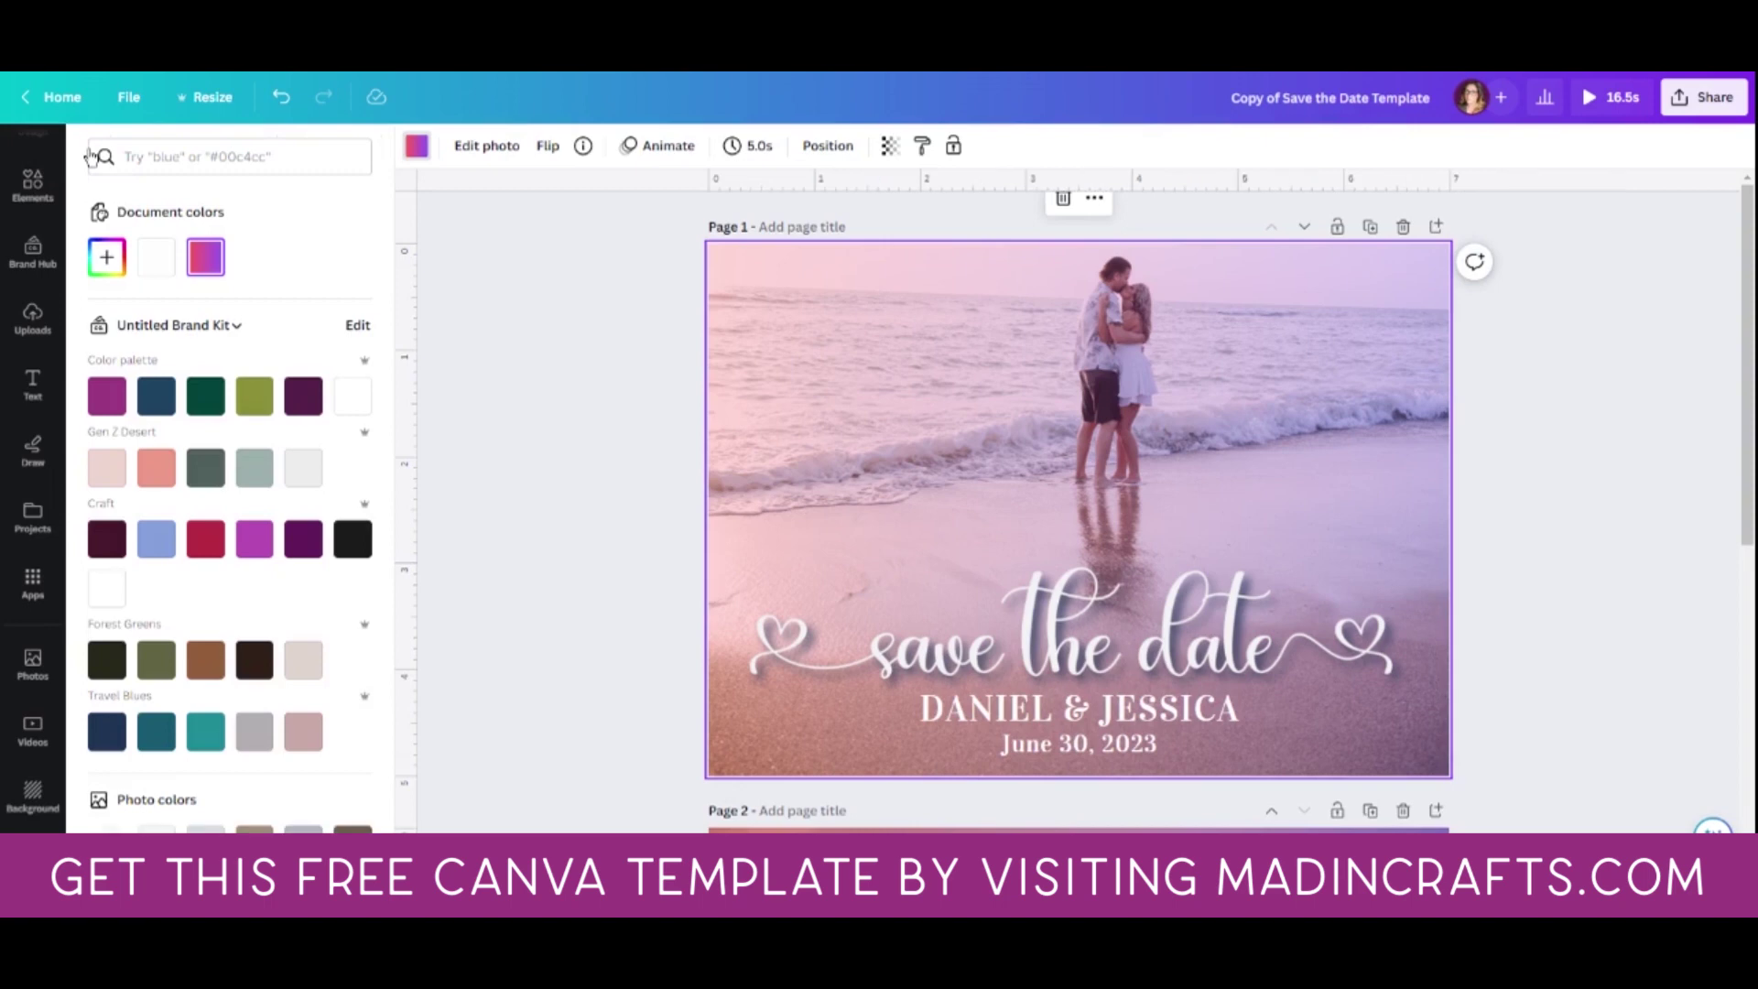
scroll(339, 212, "down", 4)
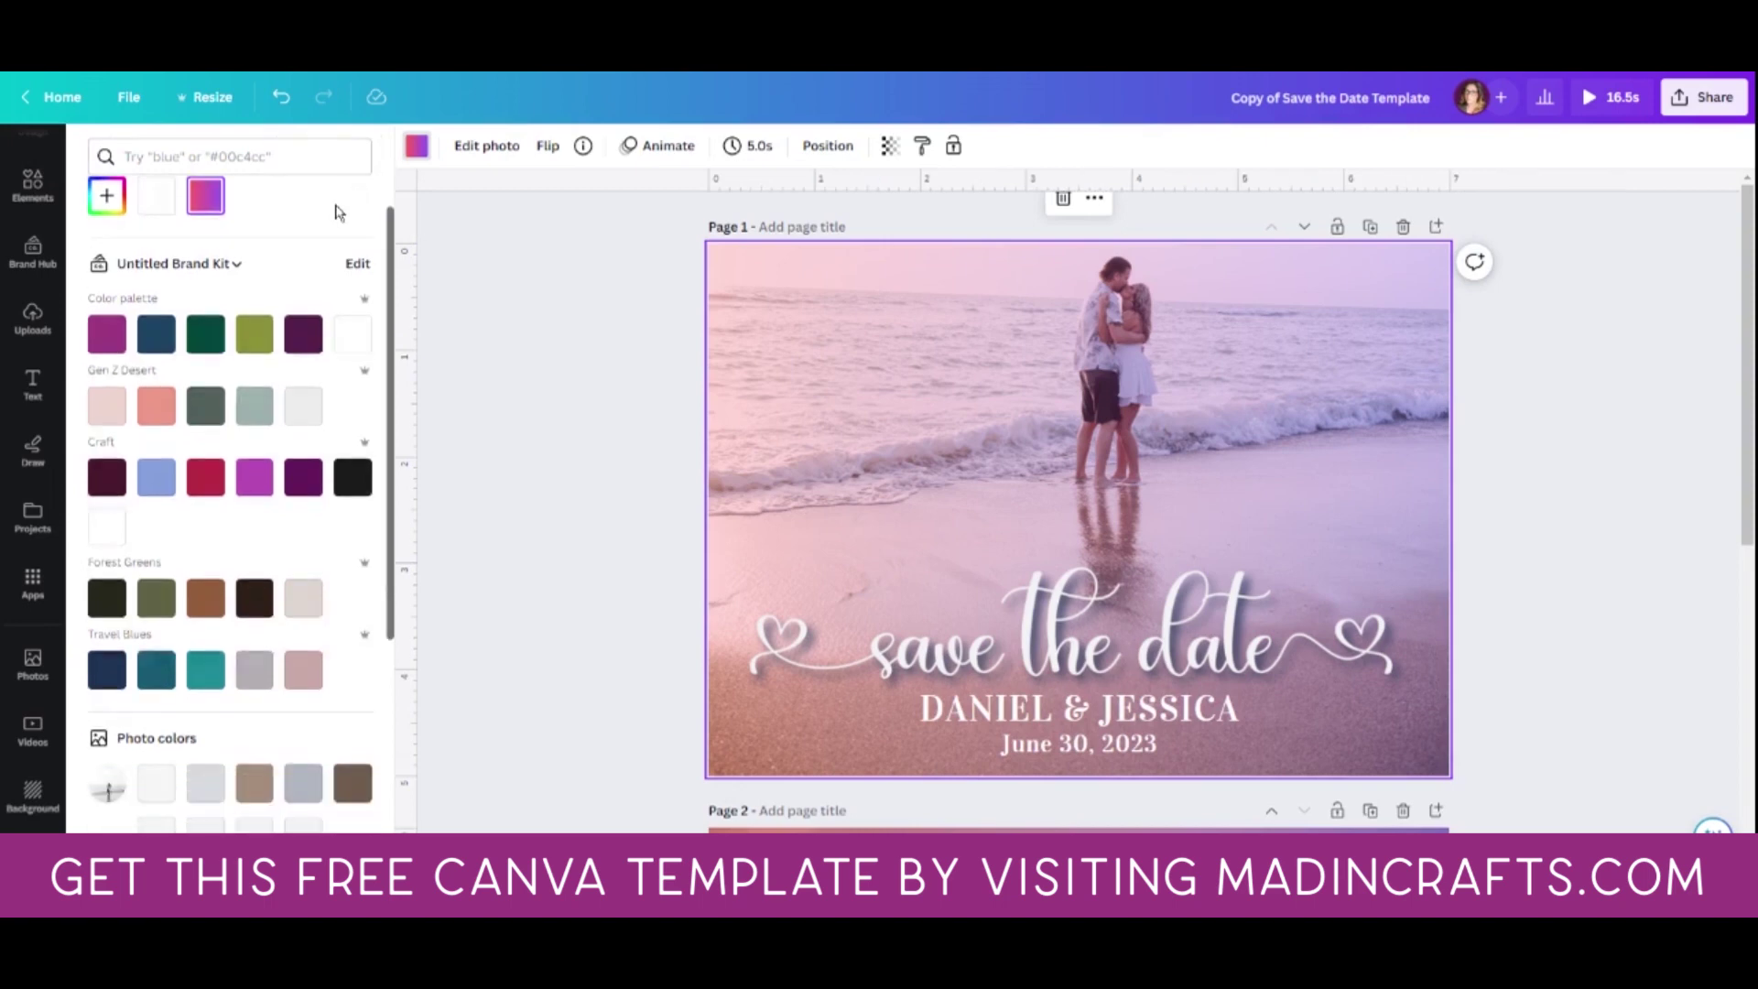
scroll(339, 212, "down", 2)
scroll(338, 212, "up", 6)
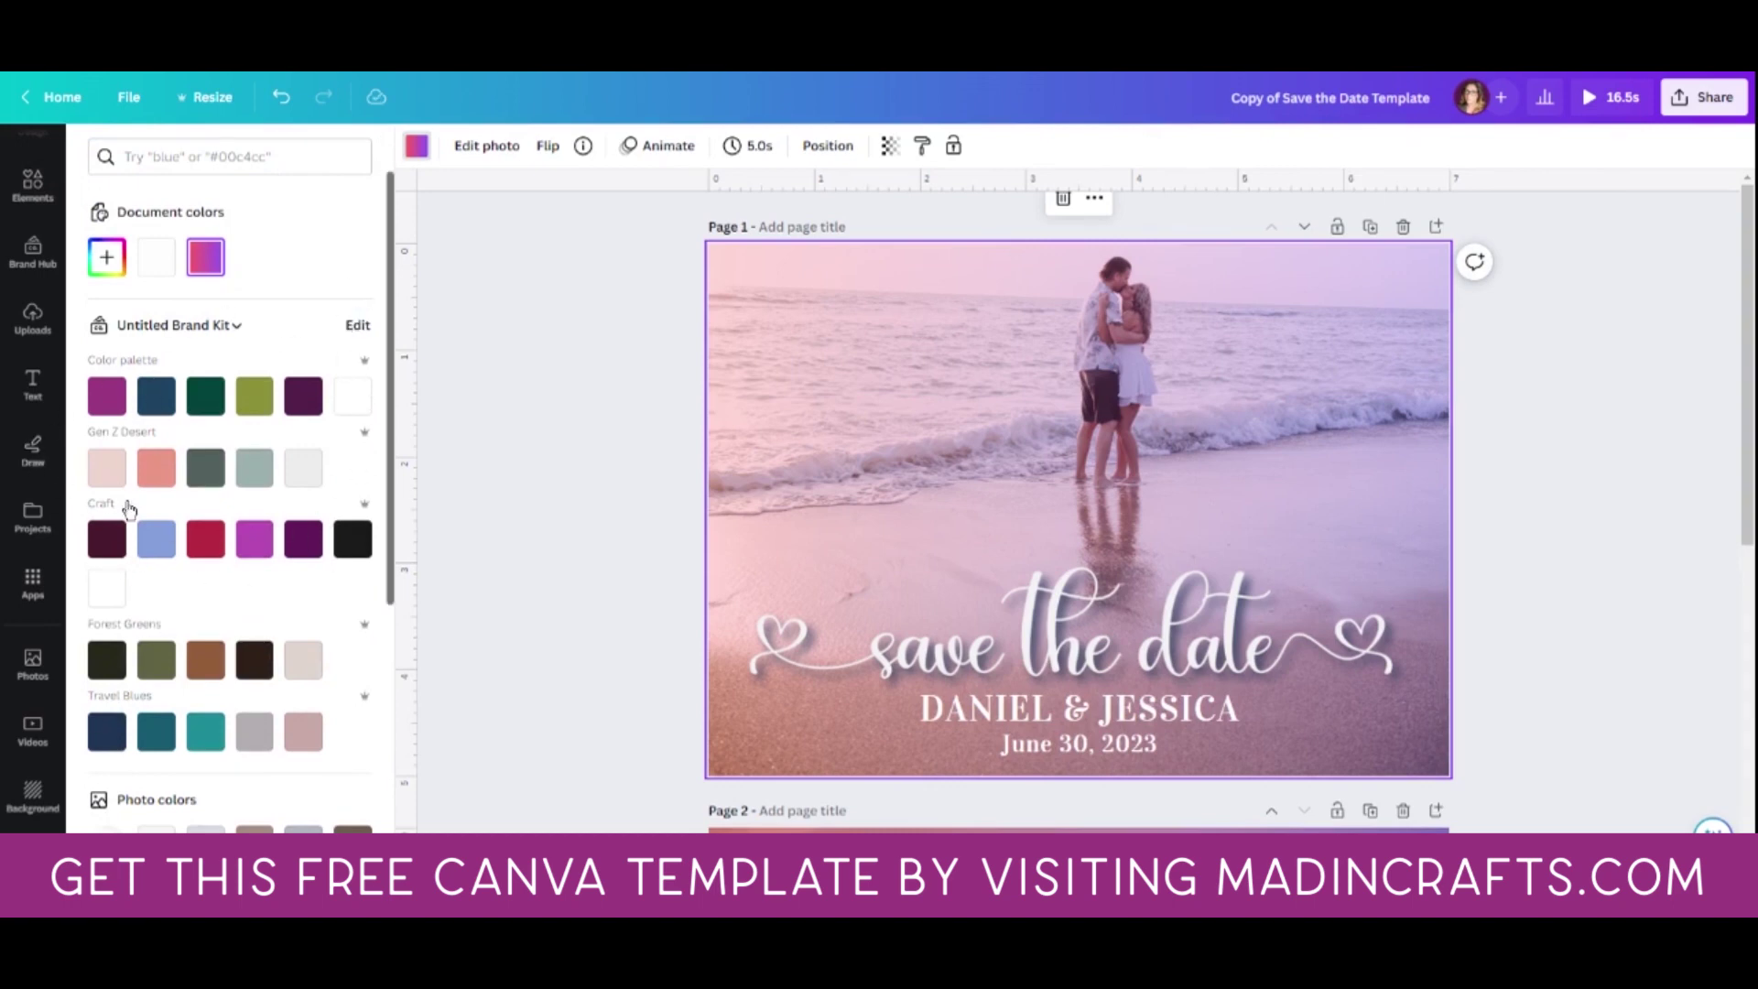
scroll(333, 284, "down", 5)
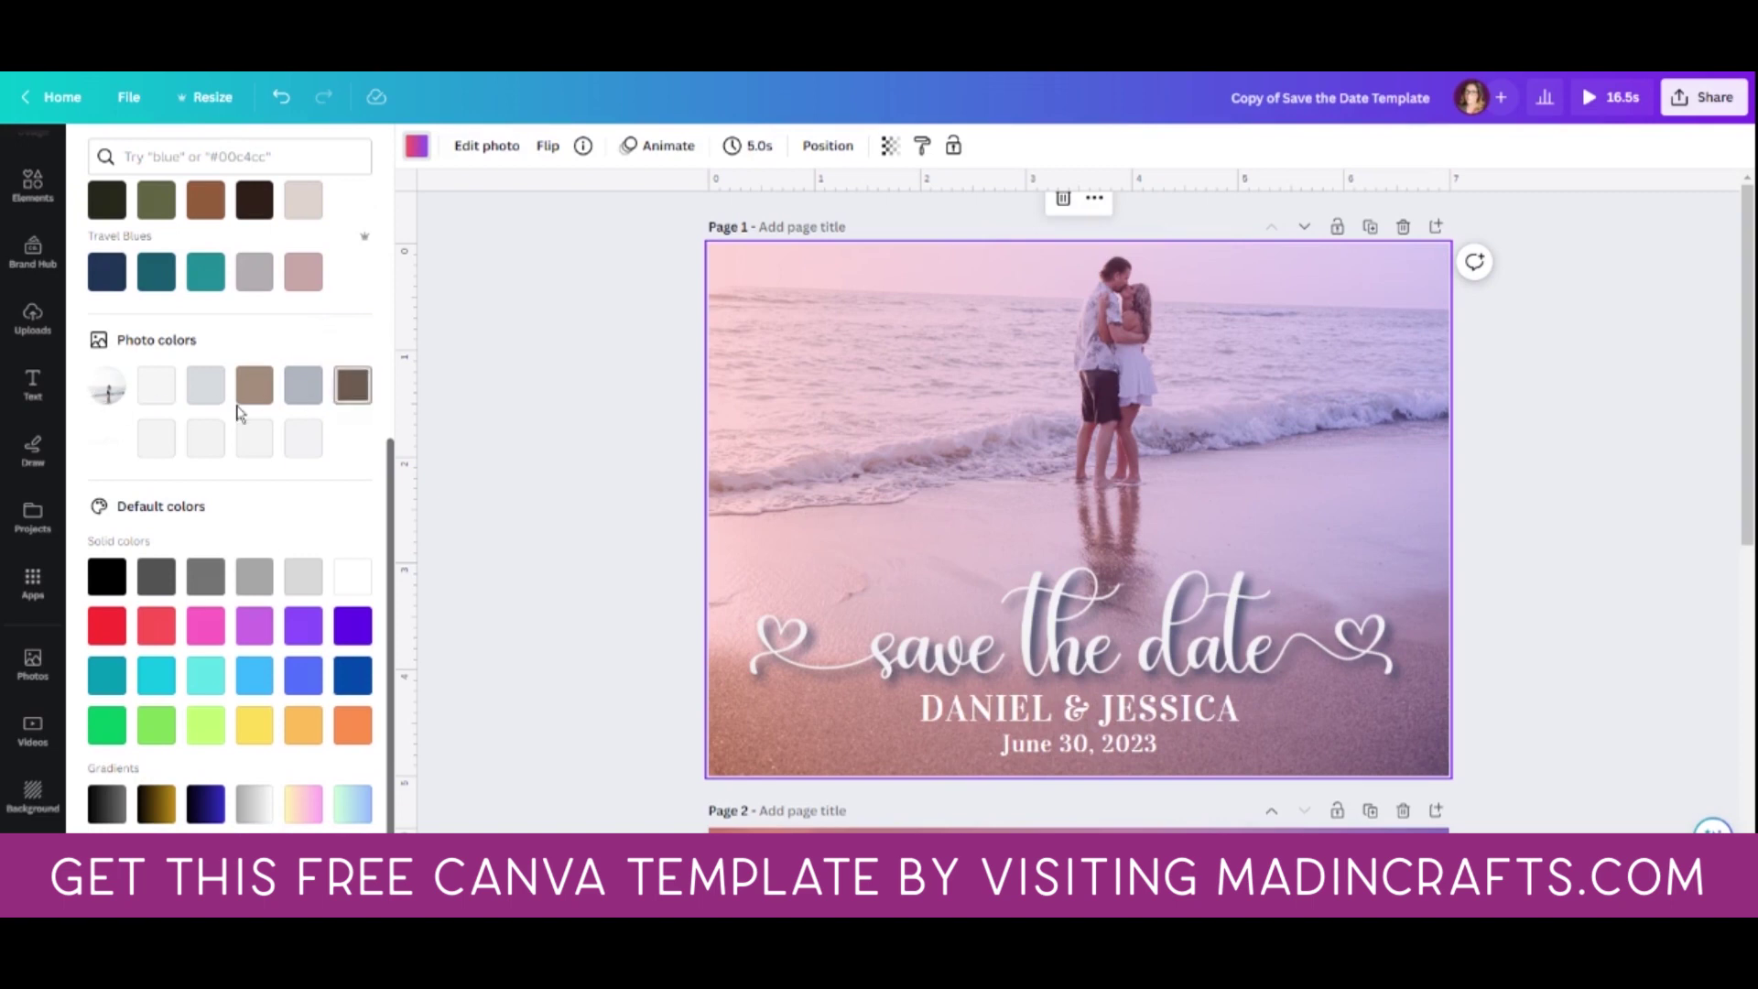
scroll(351, 394, "down", 2)
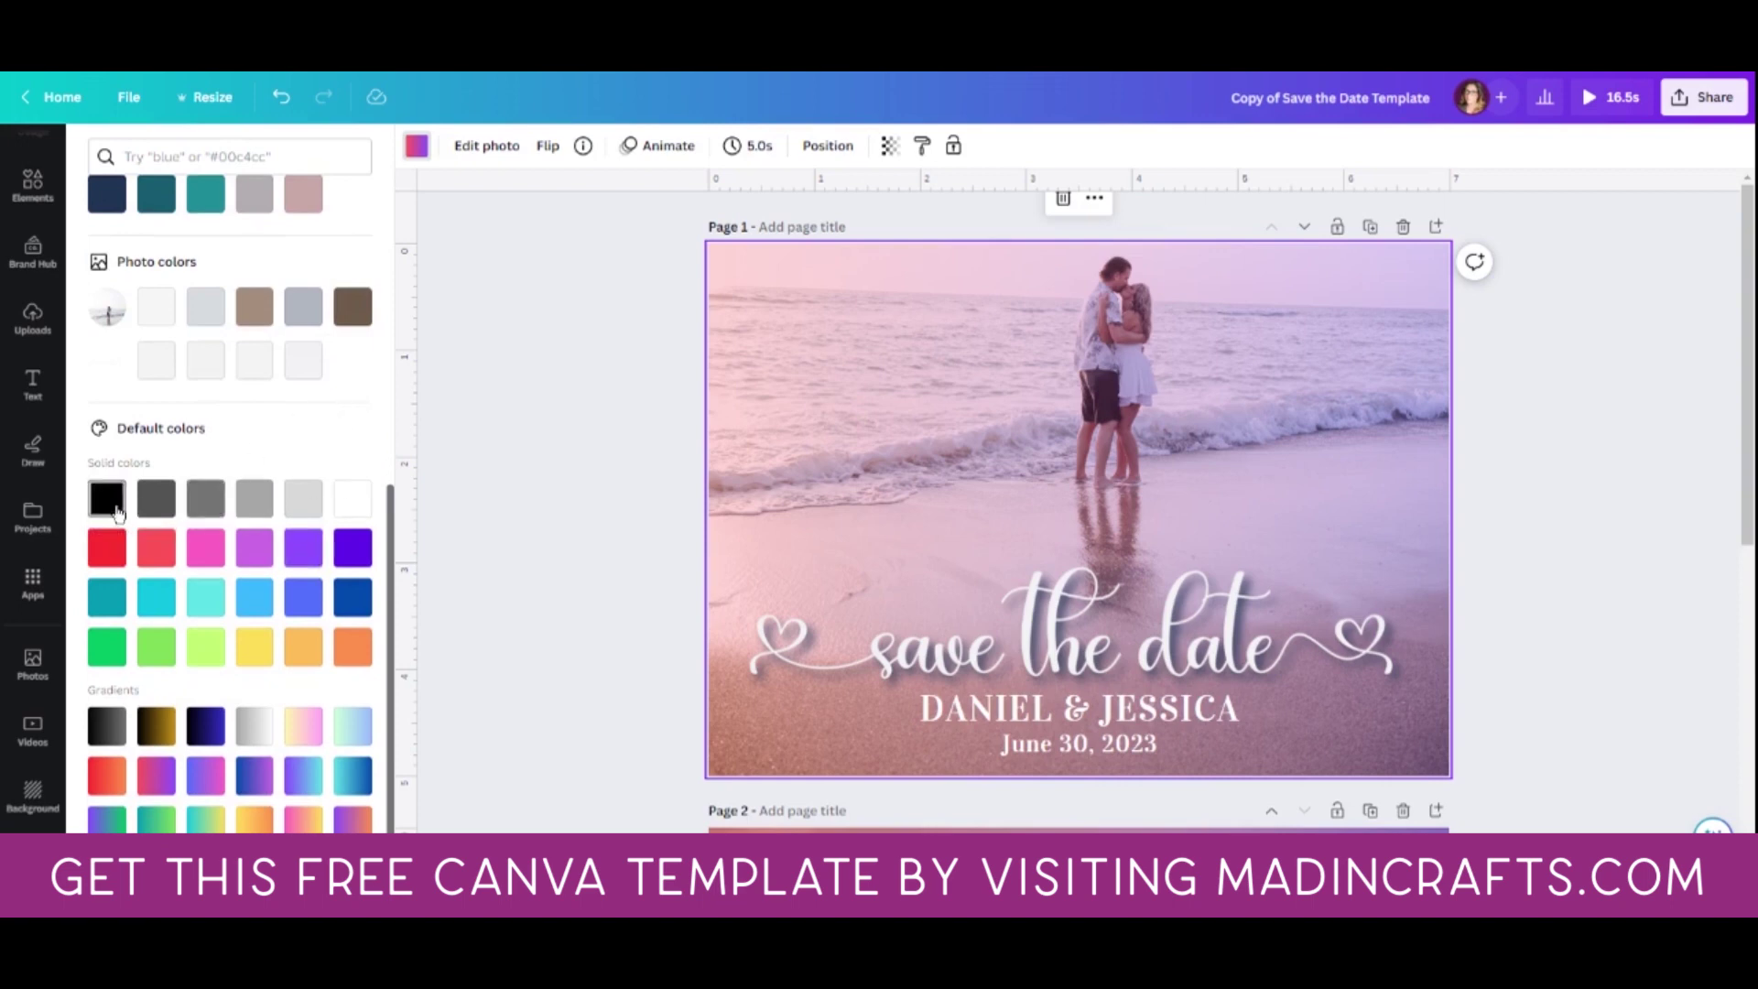
left_click(109, 557)
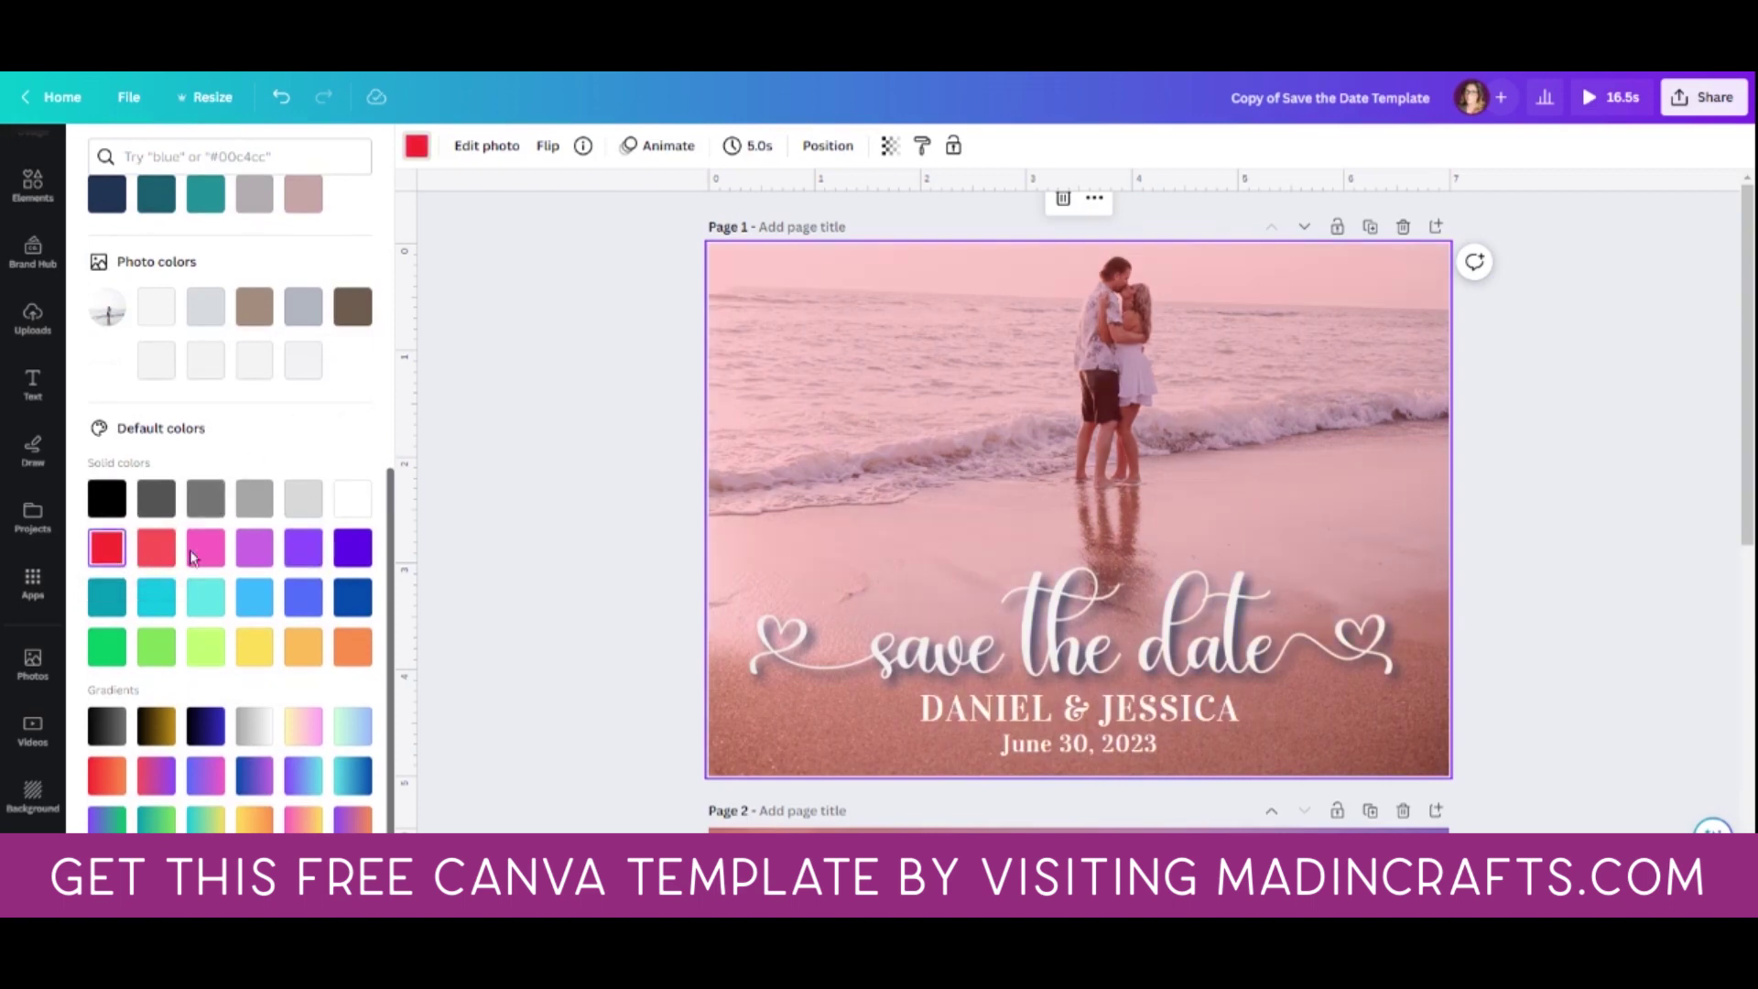
left_click(216, 550)
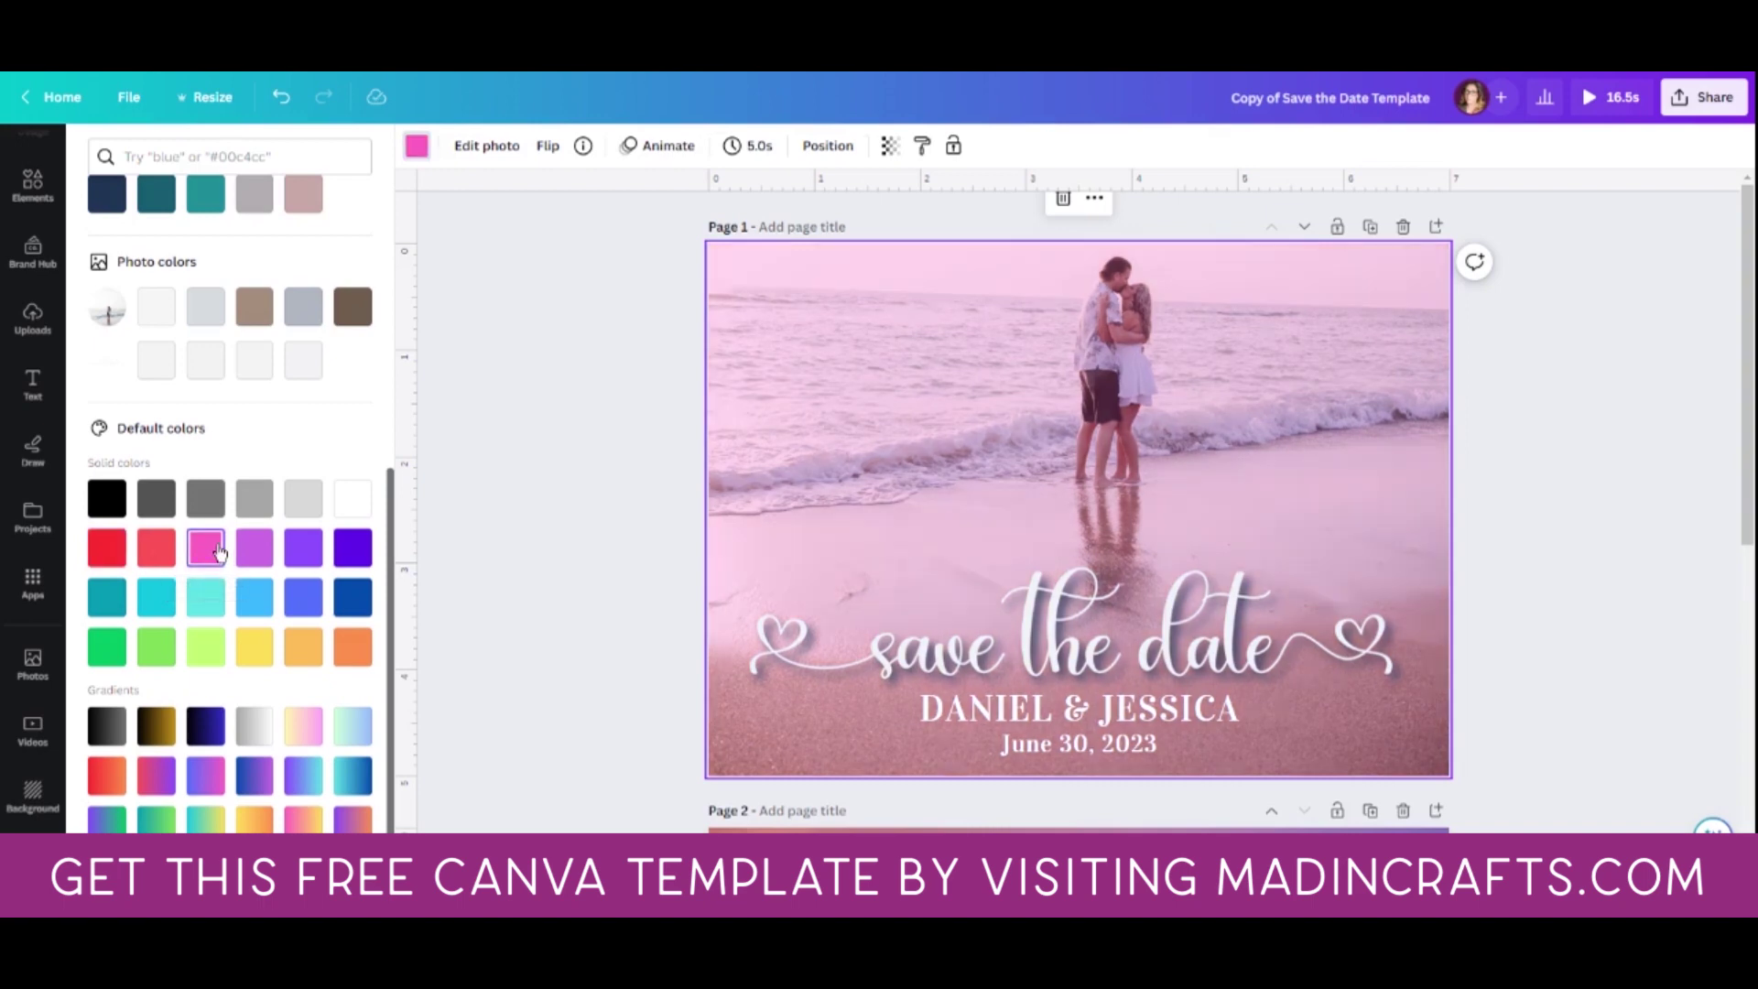
left_click(303, 552)
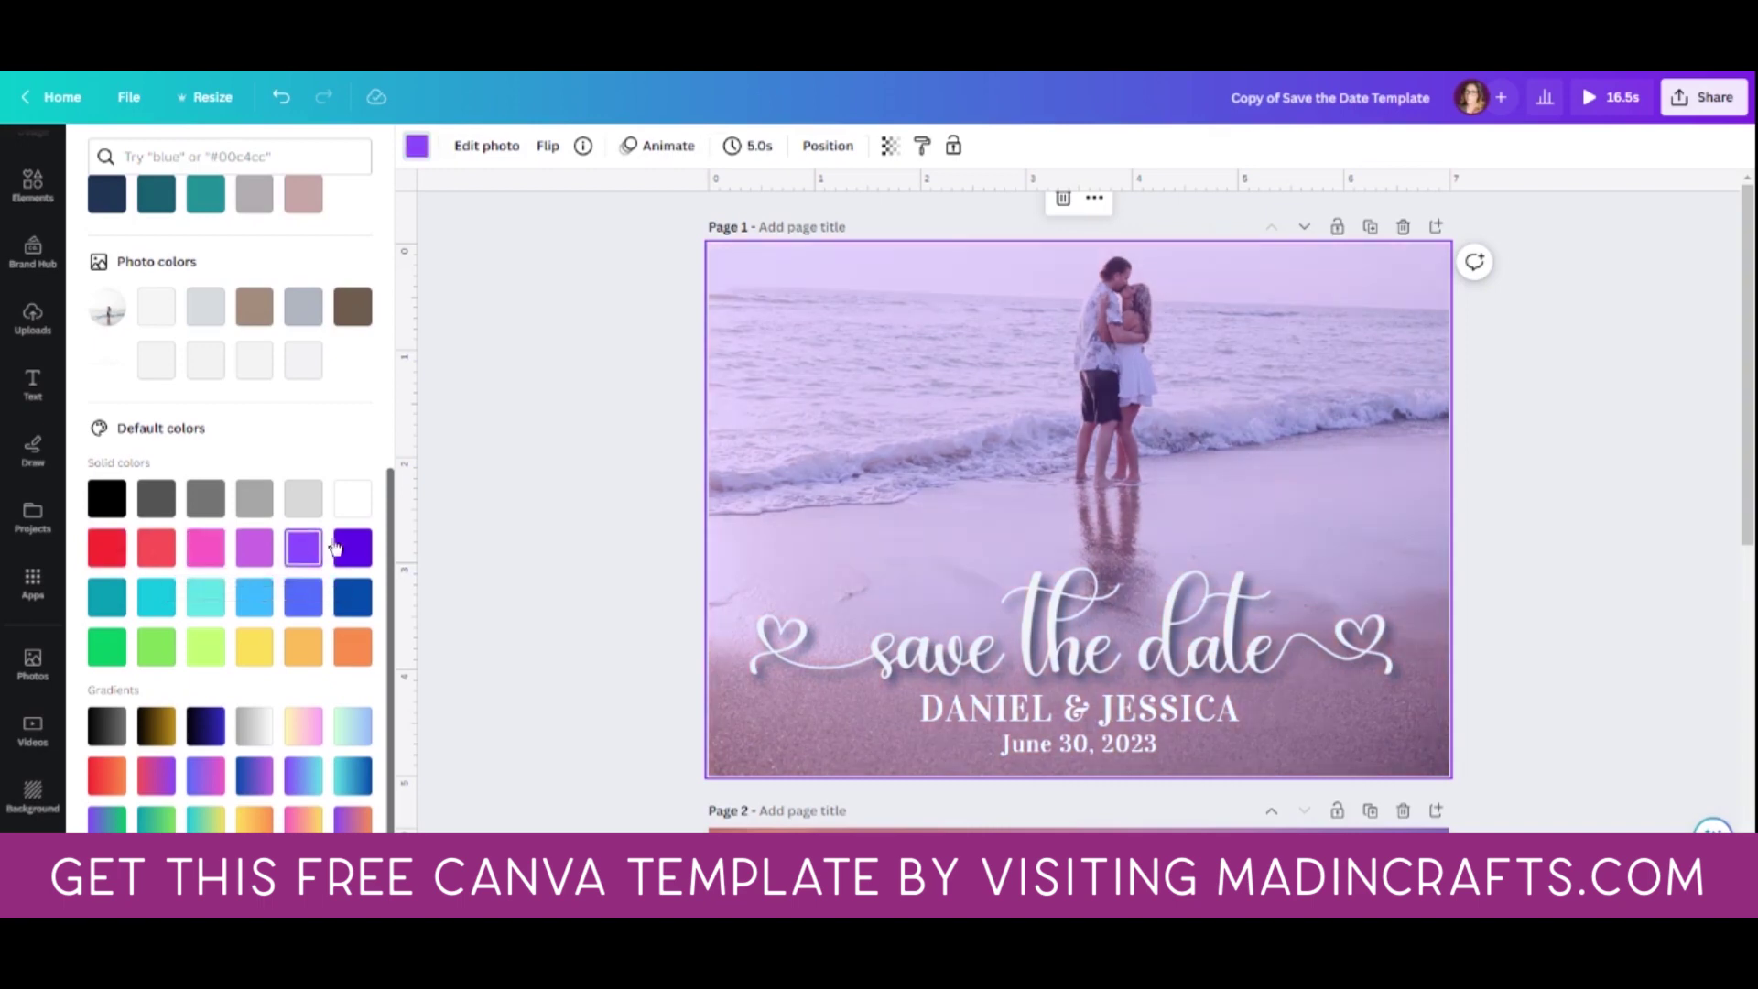
left_click(353, 605)
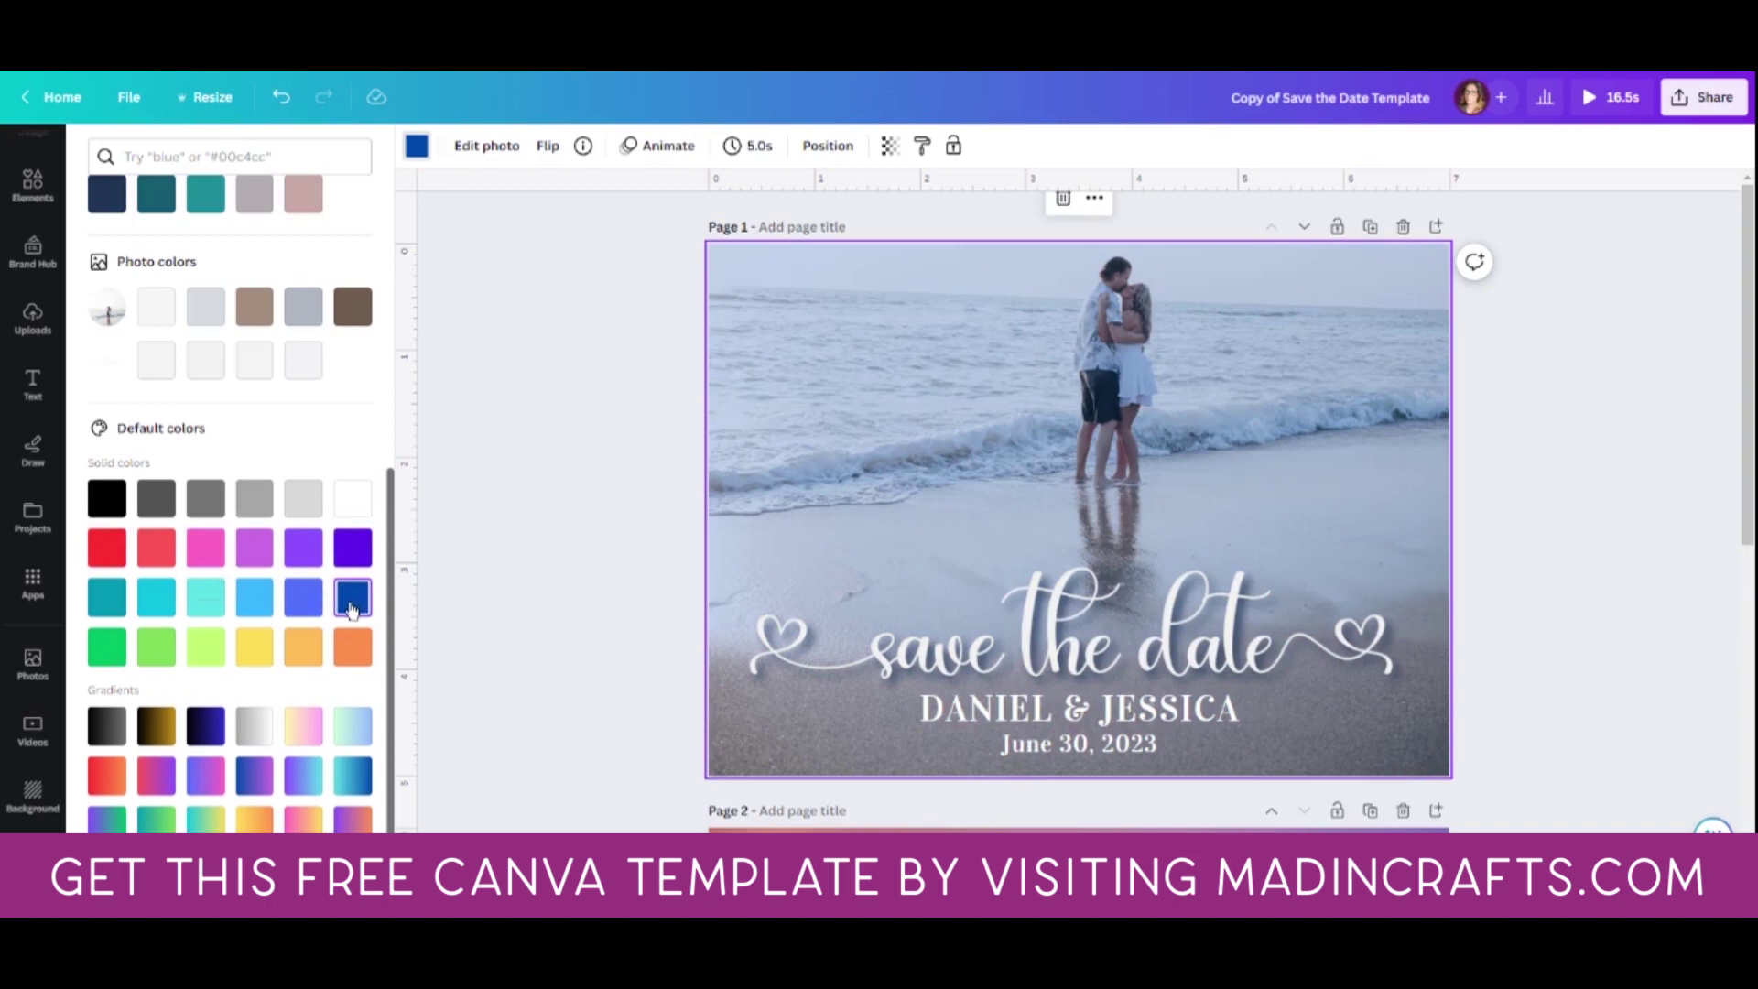
left_click(303, 646)
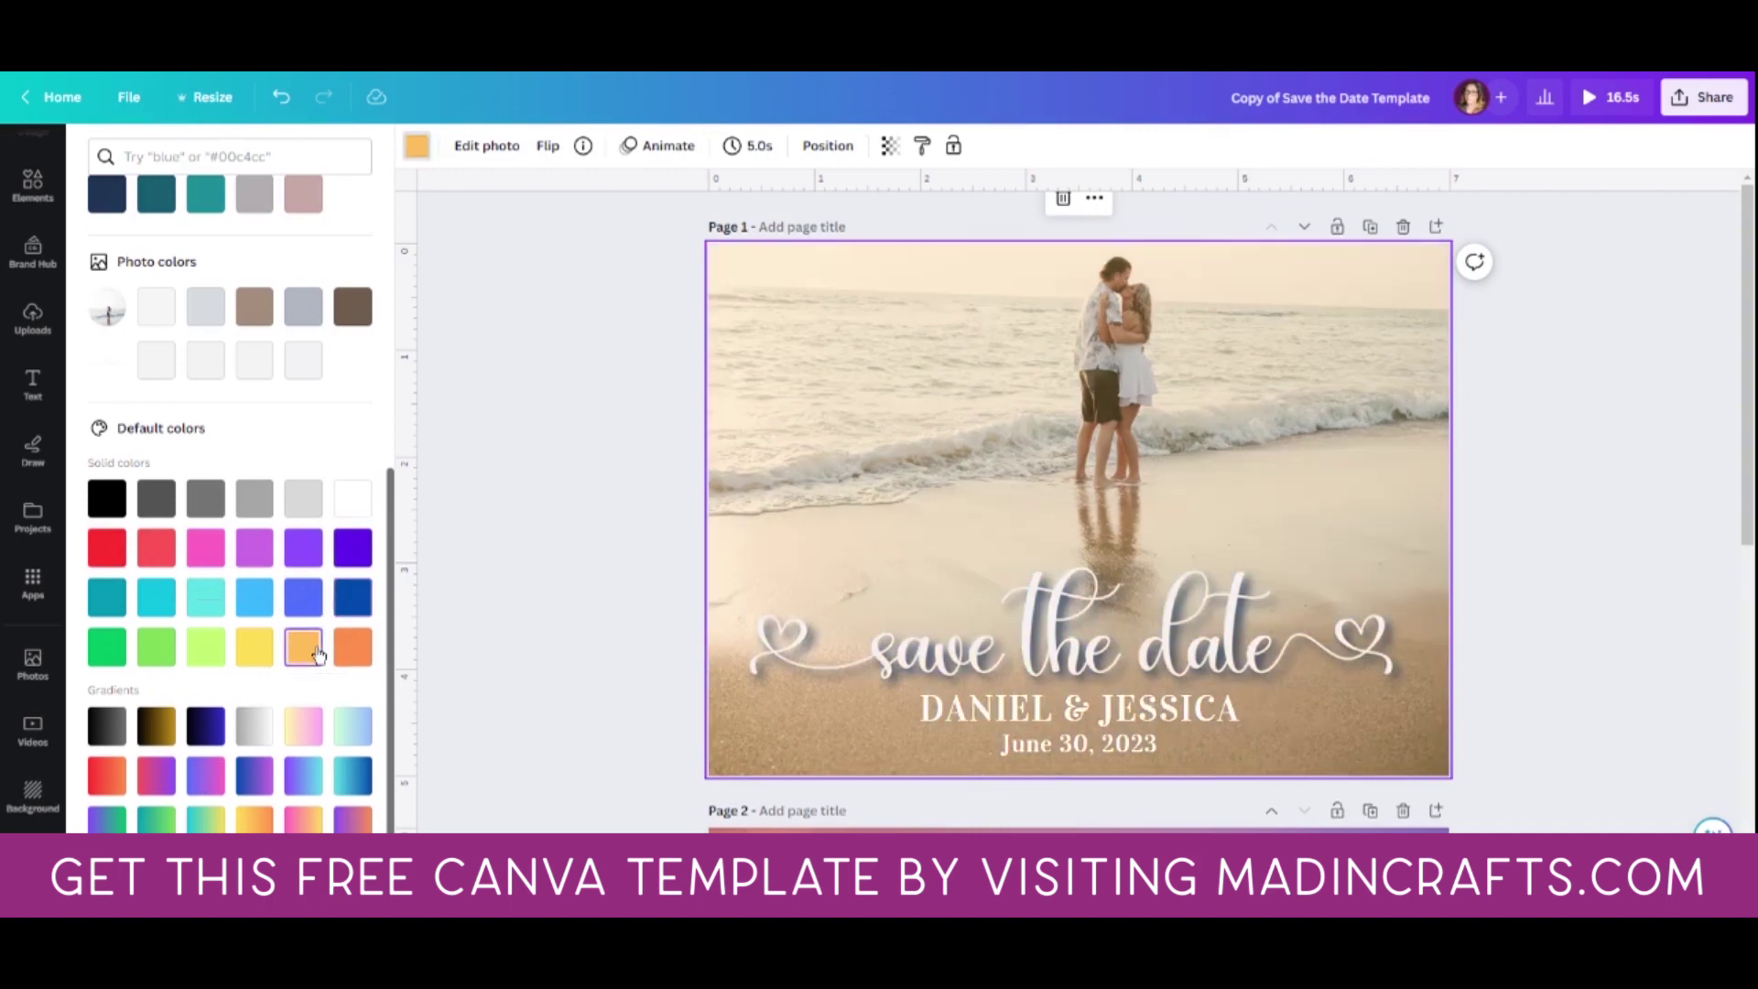
left_click(259, 611)
left_click(158, 600)
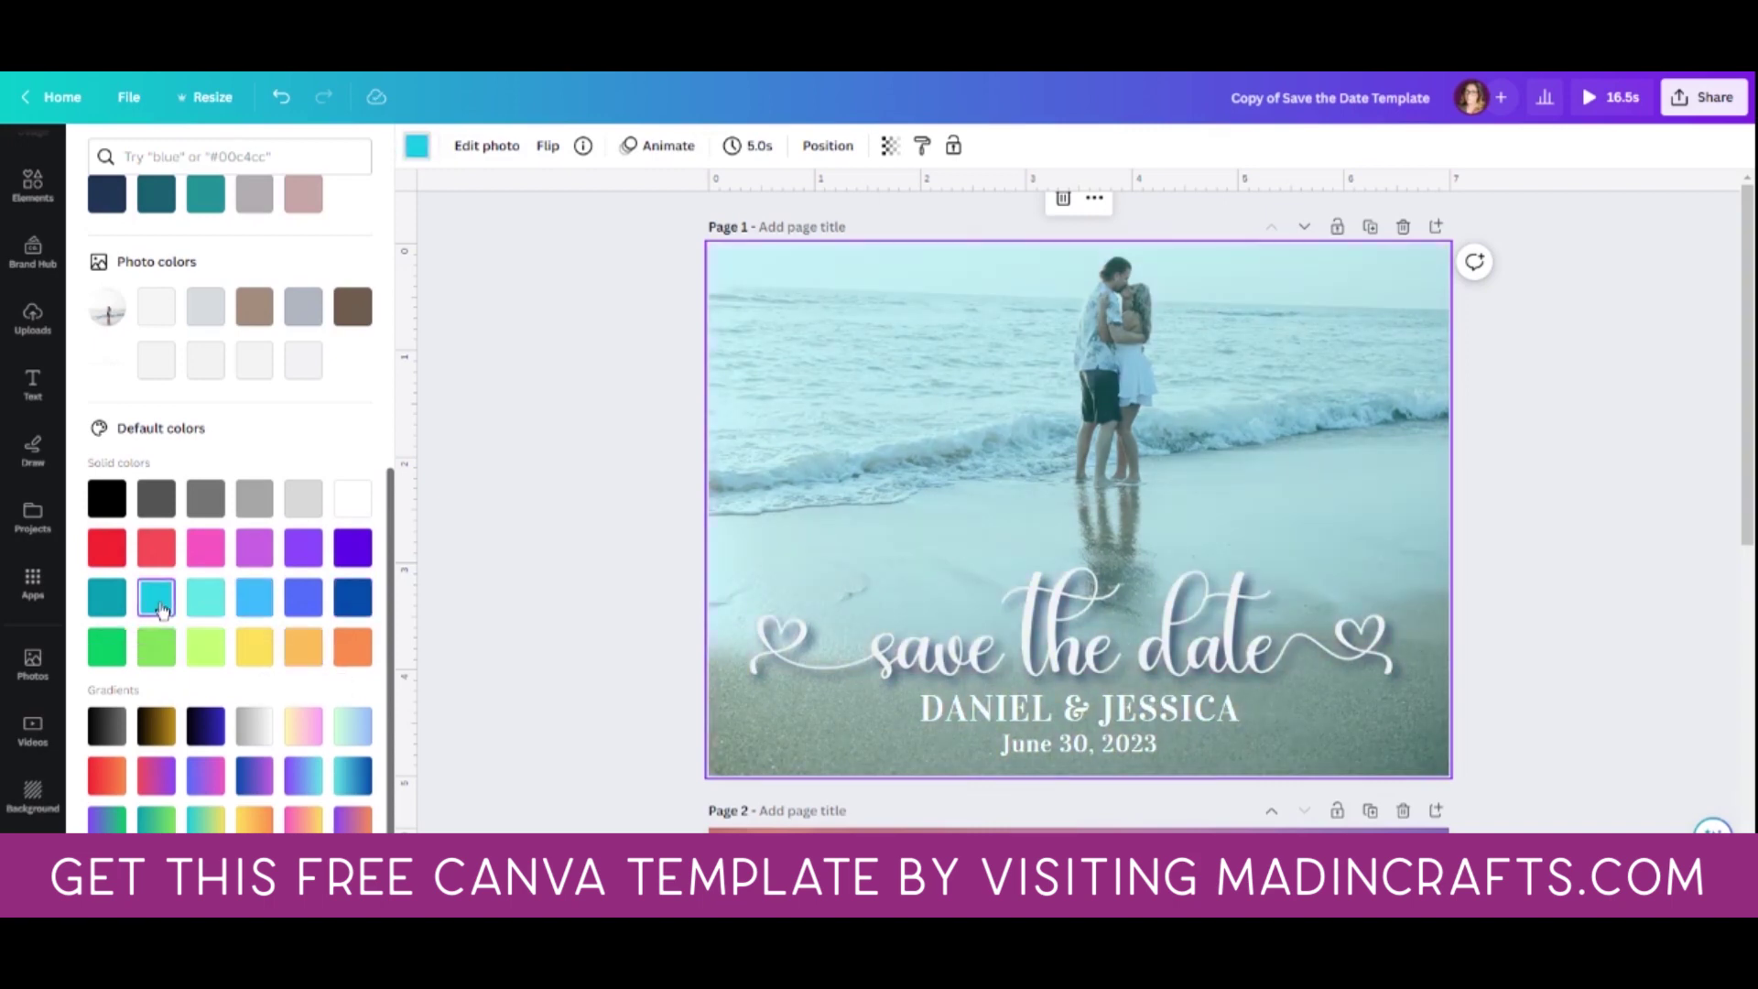
left_click(99, 654)
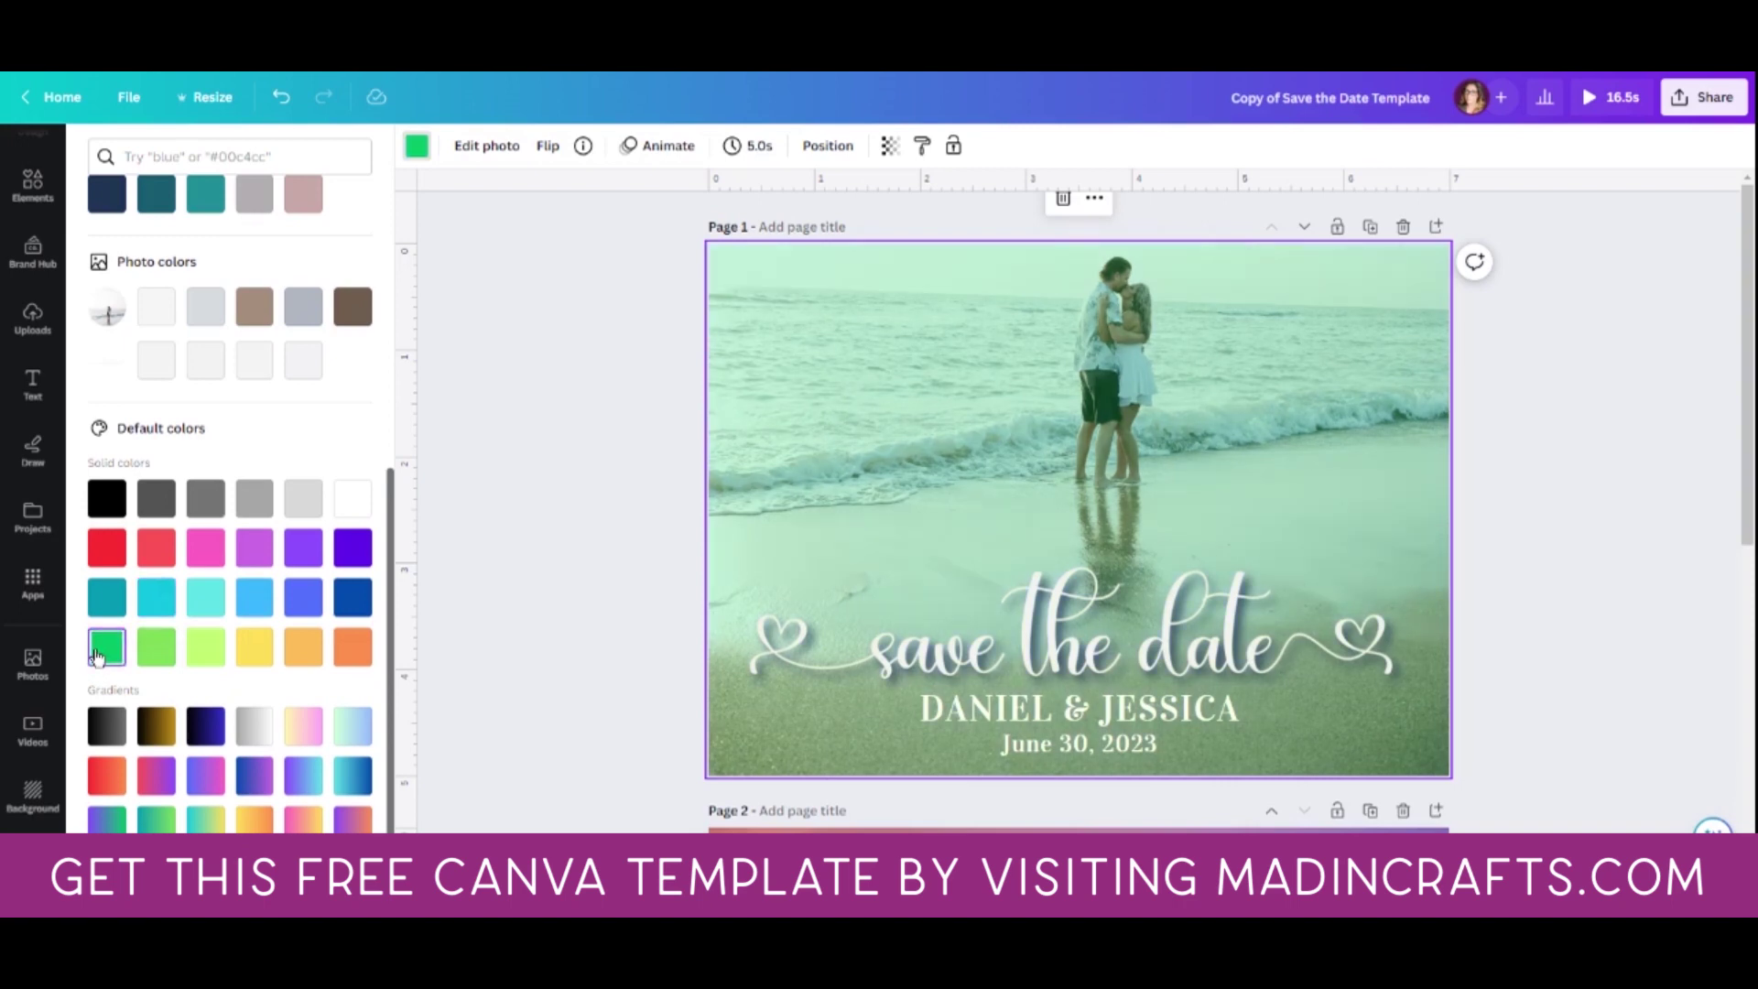
Step: Try default gradients behind the page 1 photo, from black-gold and pastel to blue-purple, teal-green, pink-yellow and yellow-orange
scroll(256, 495, "down", 1)
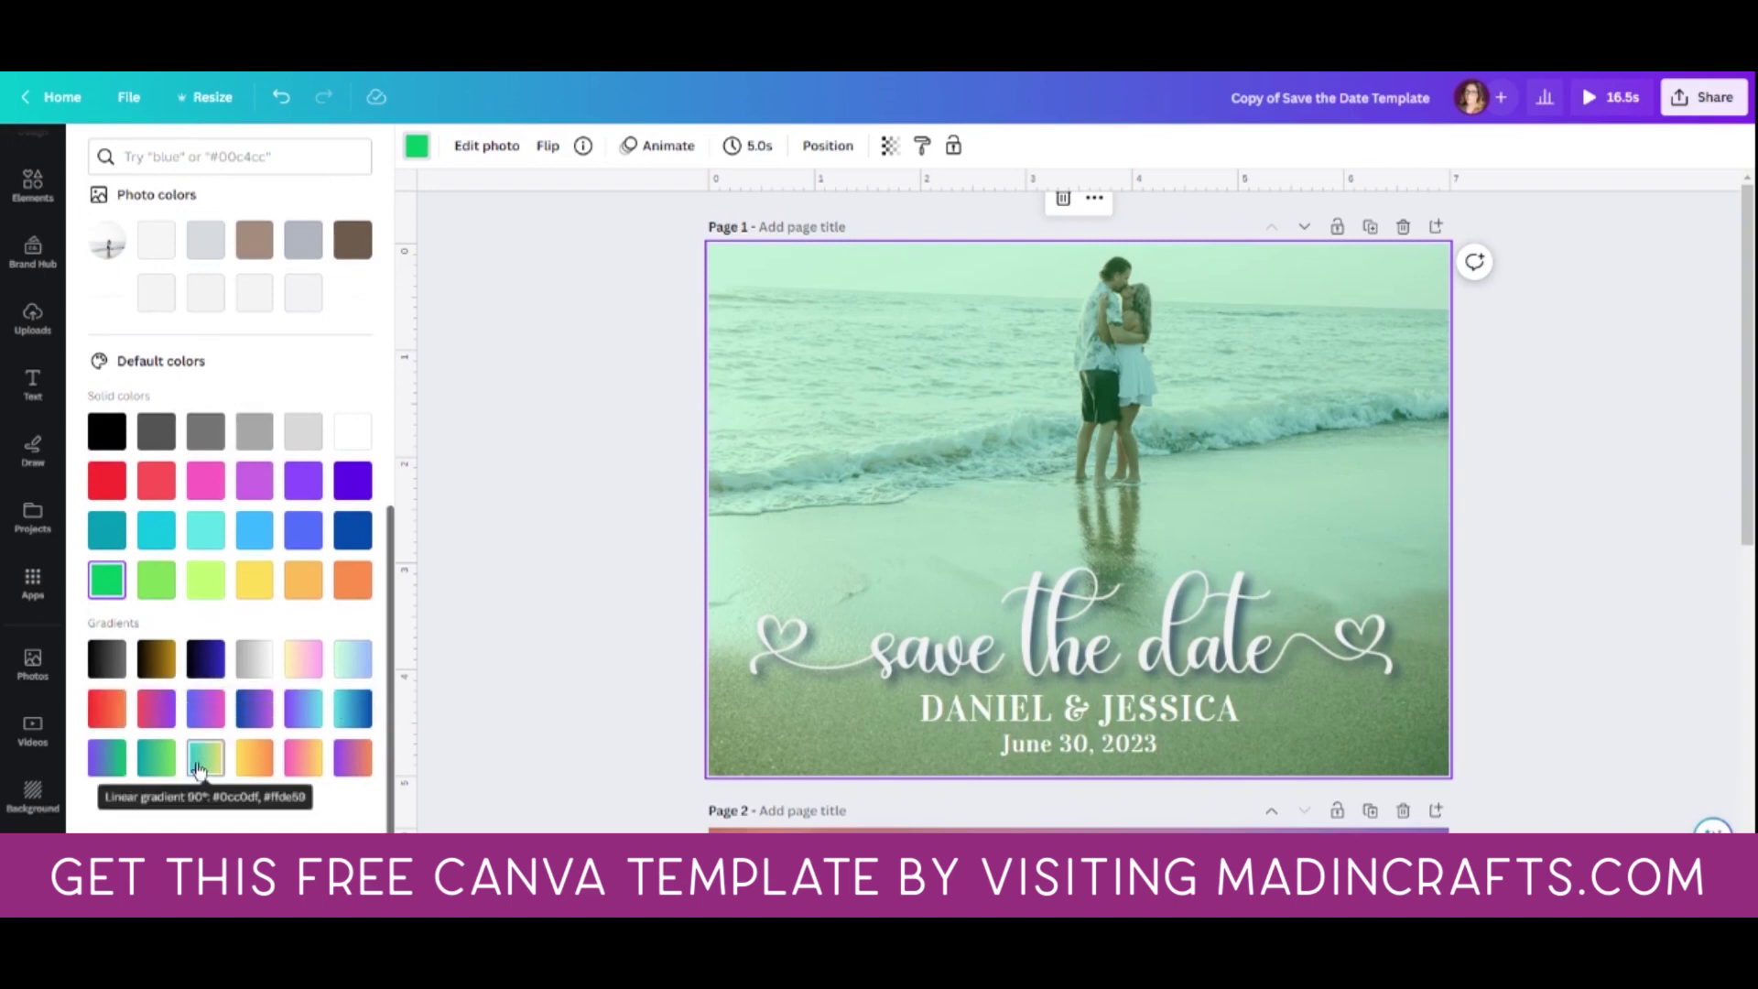
left_click(158, 659)
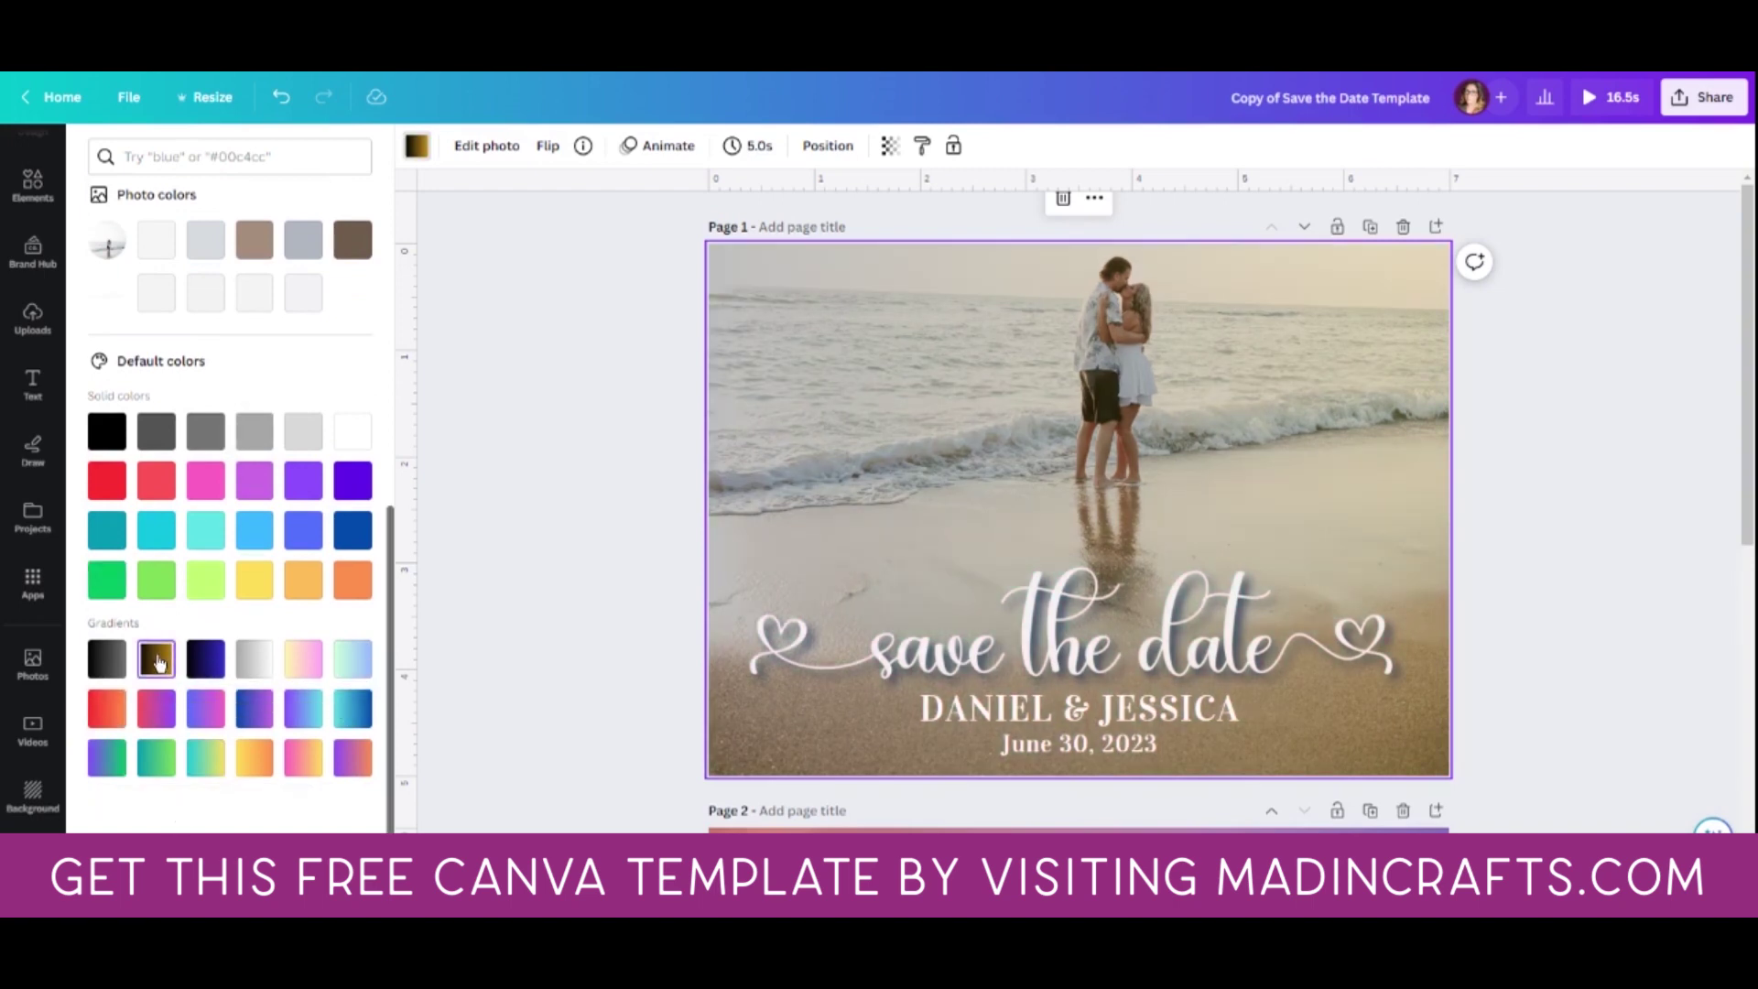
left_click(303, 661)
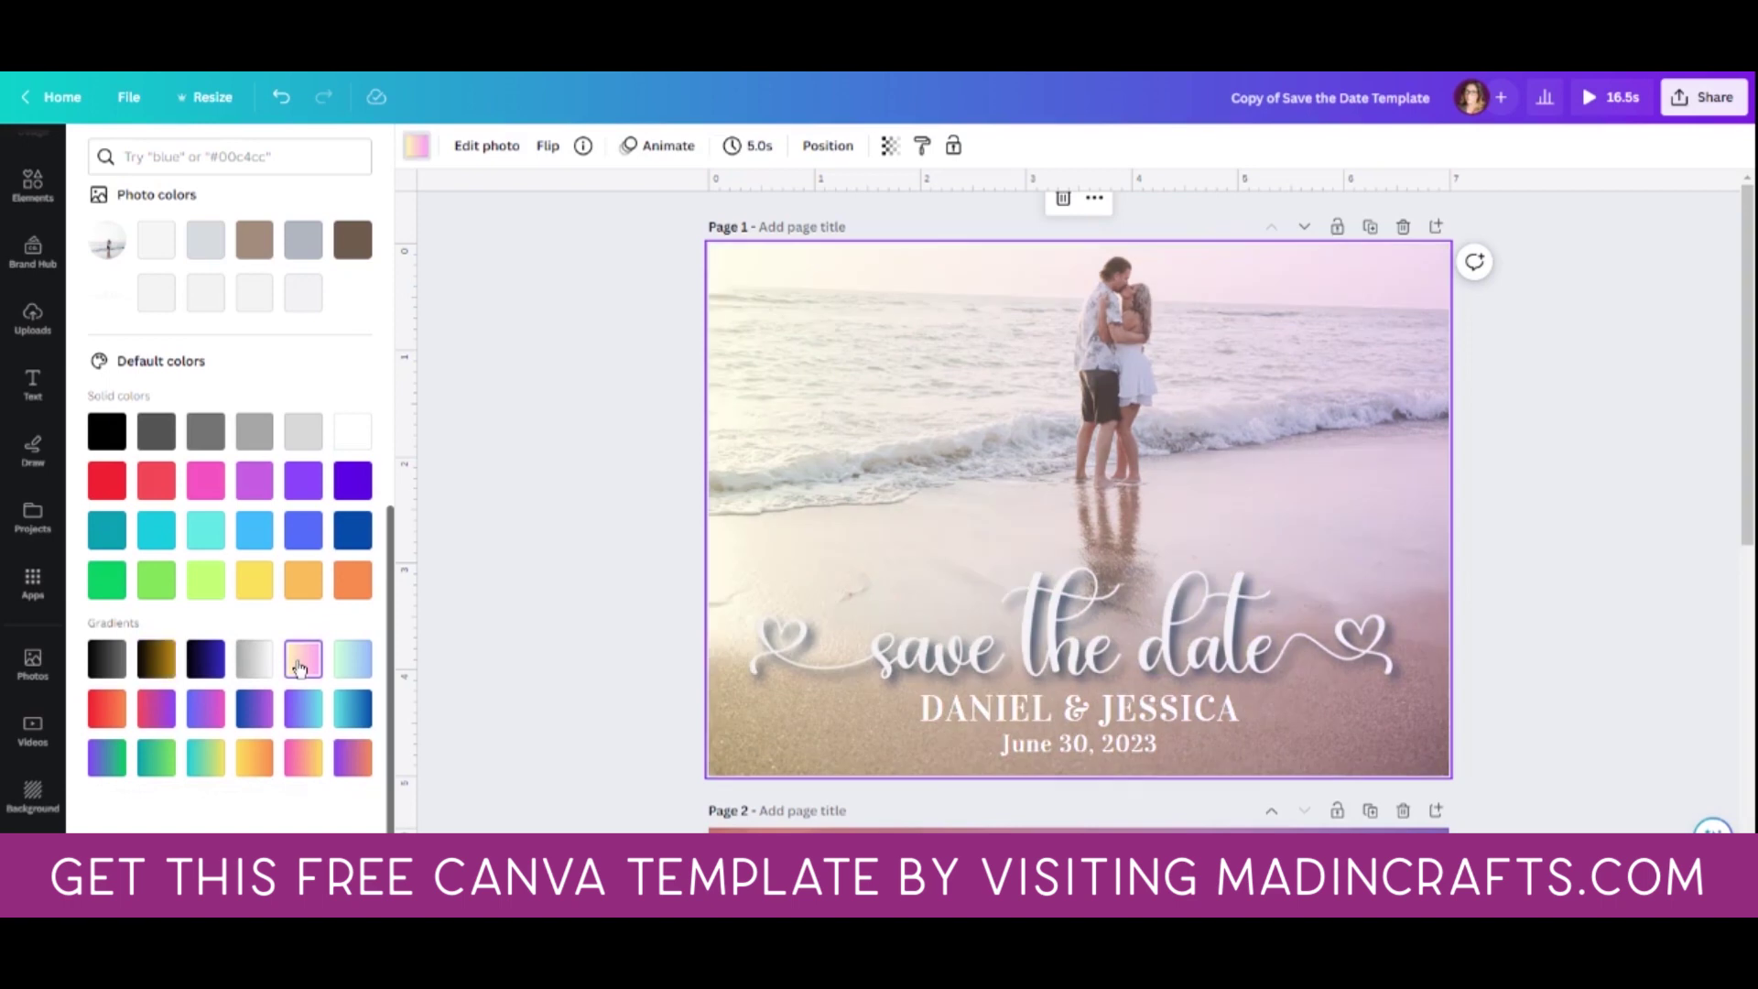
left_click(157, 709)
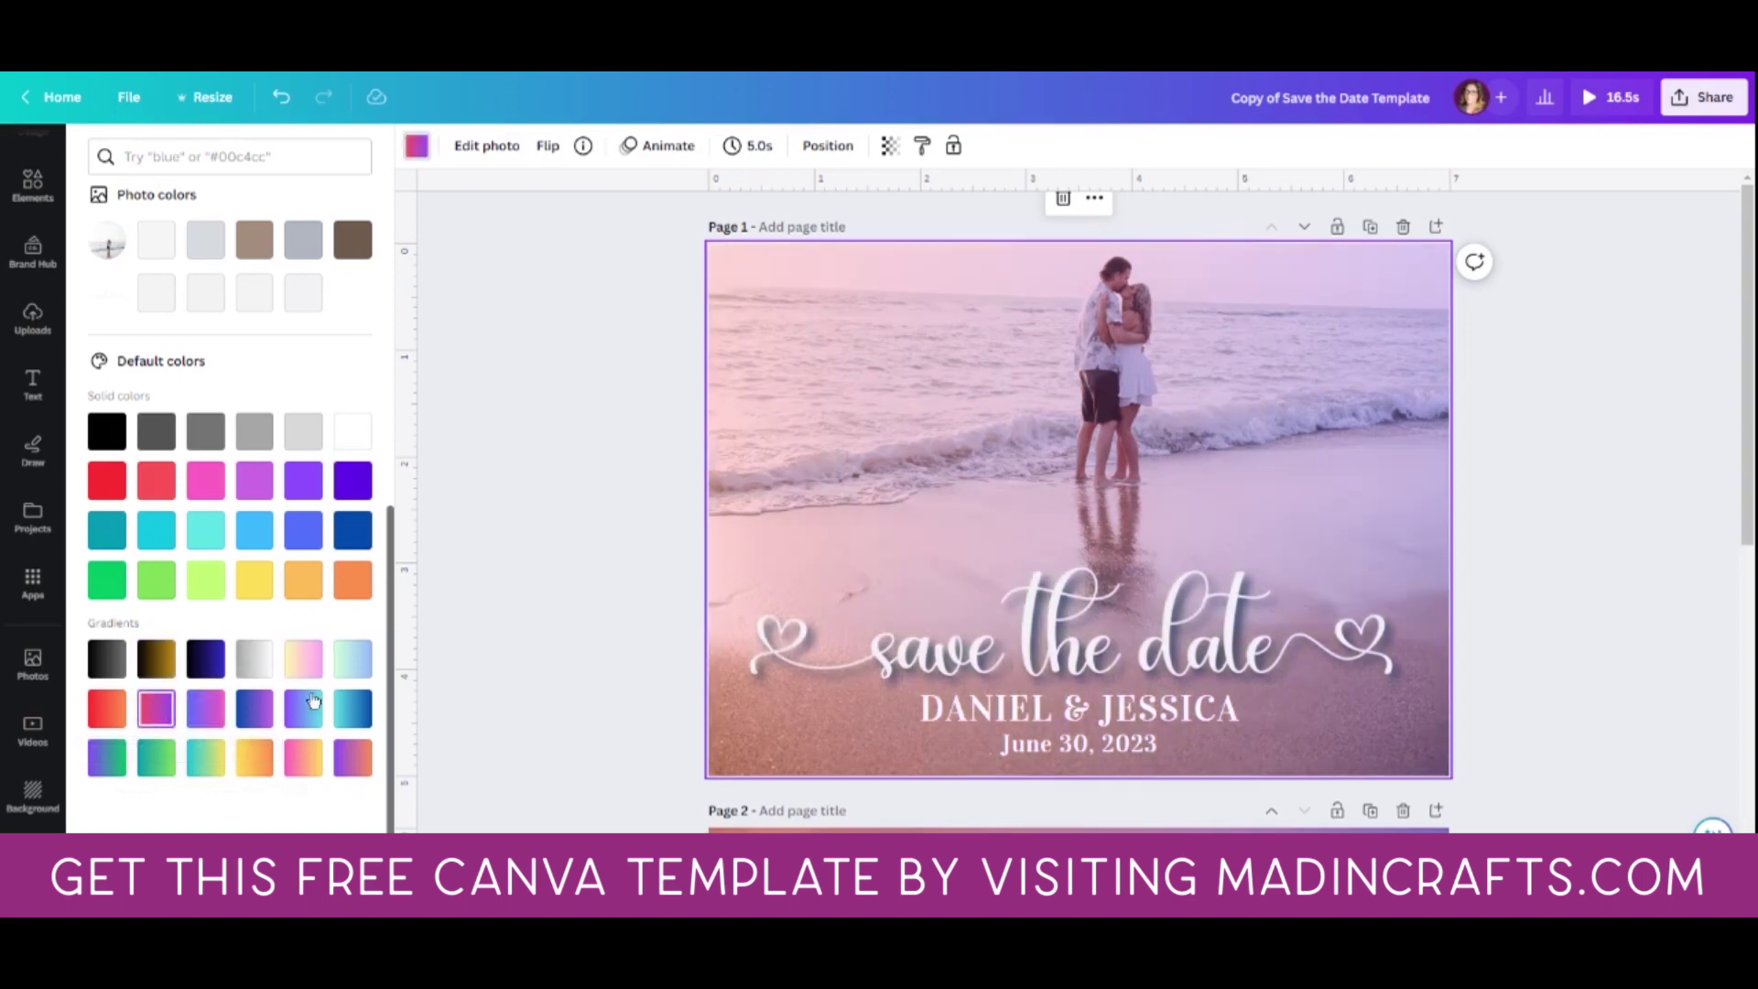
left_click(249, 714)
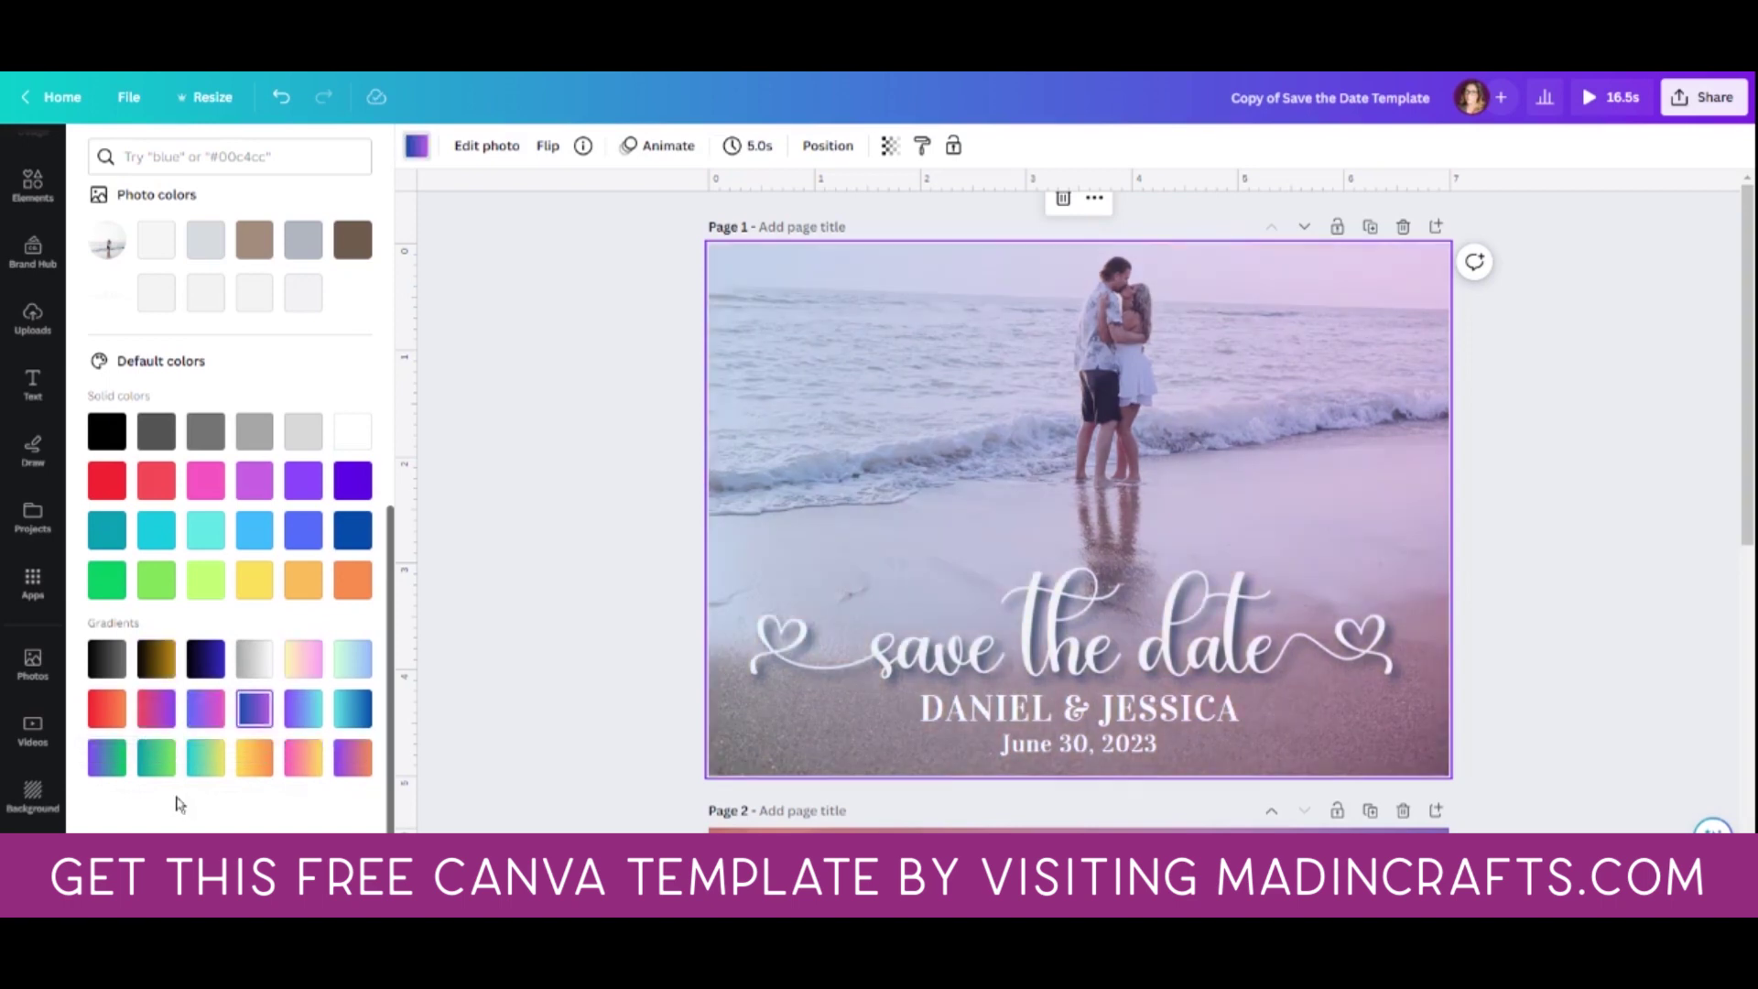
left_click(165, 767)
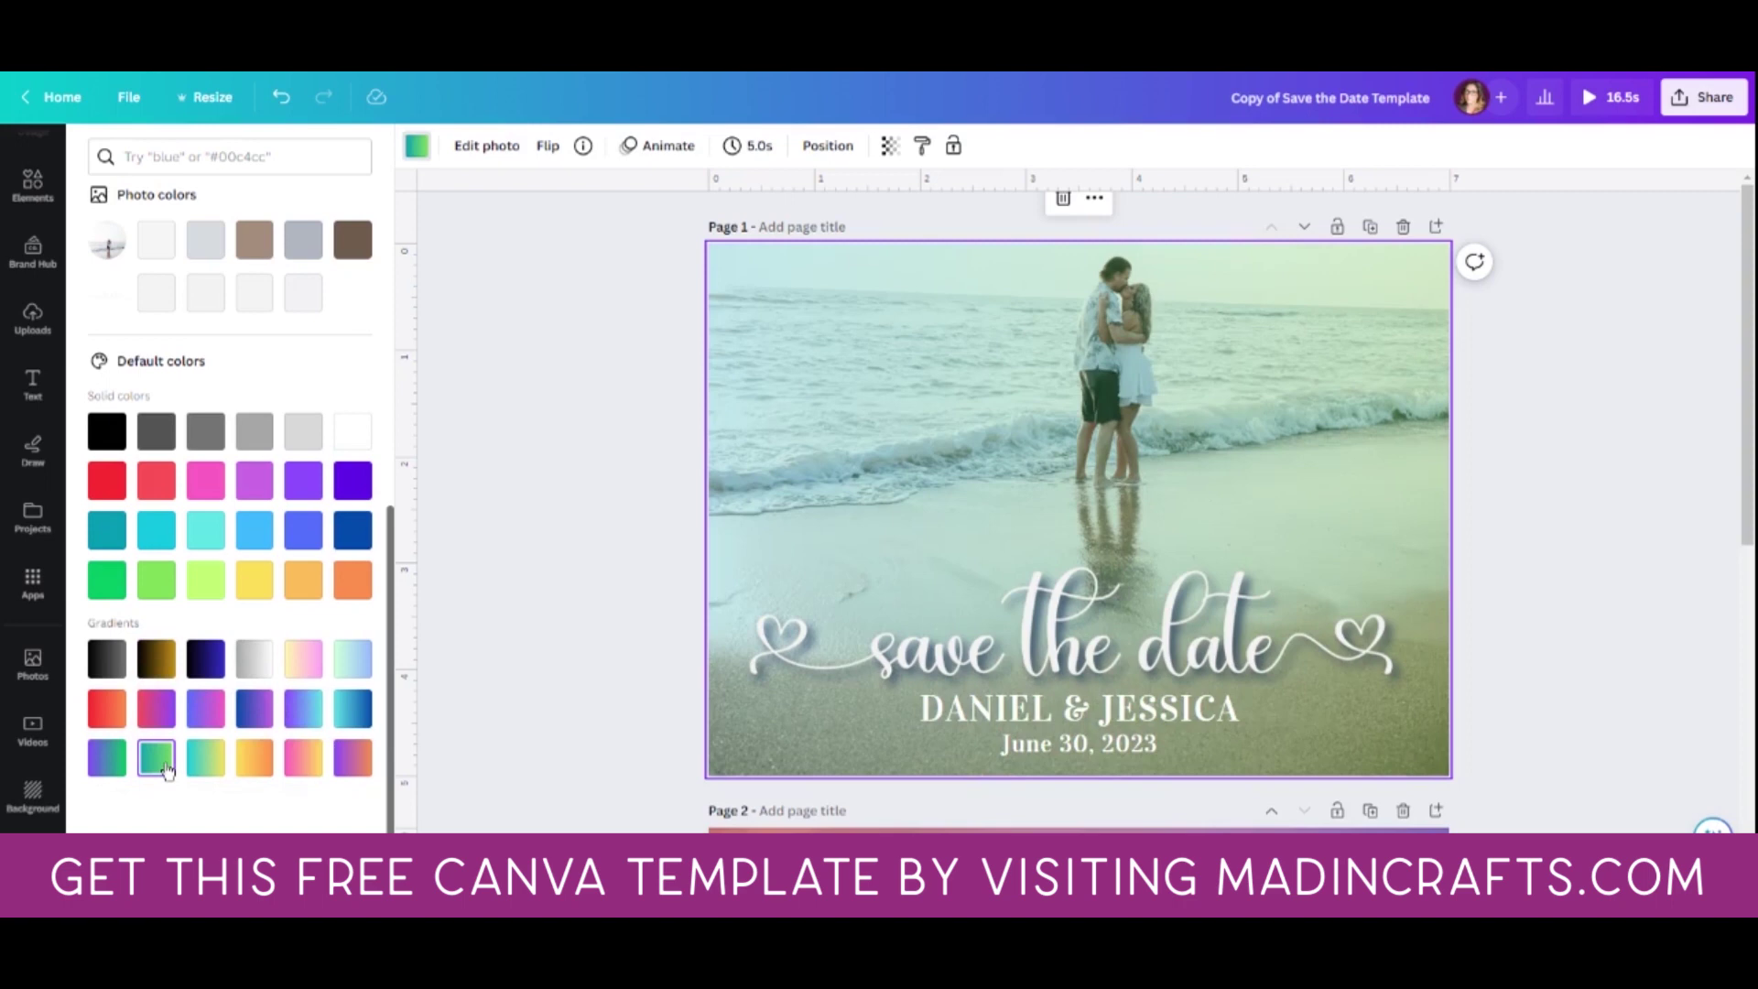
left_click(354, 758)
left_click(299, 759)
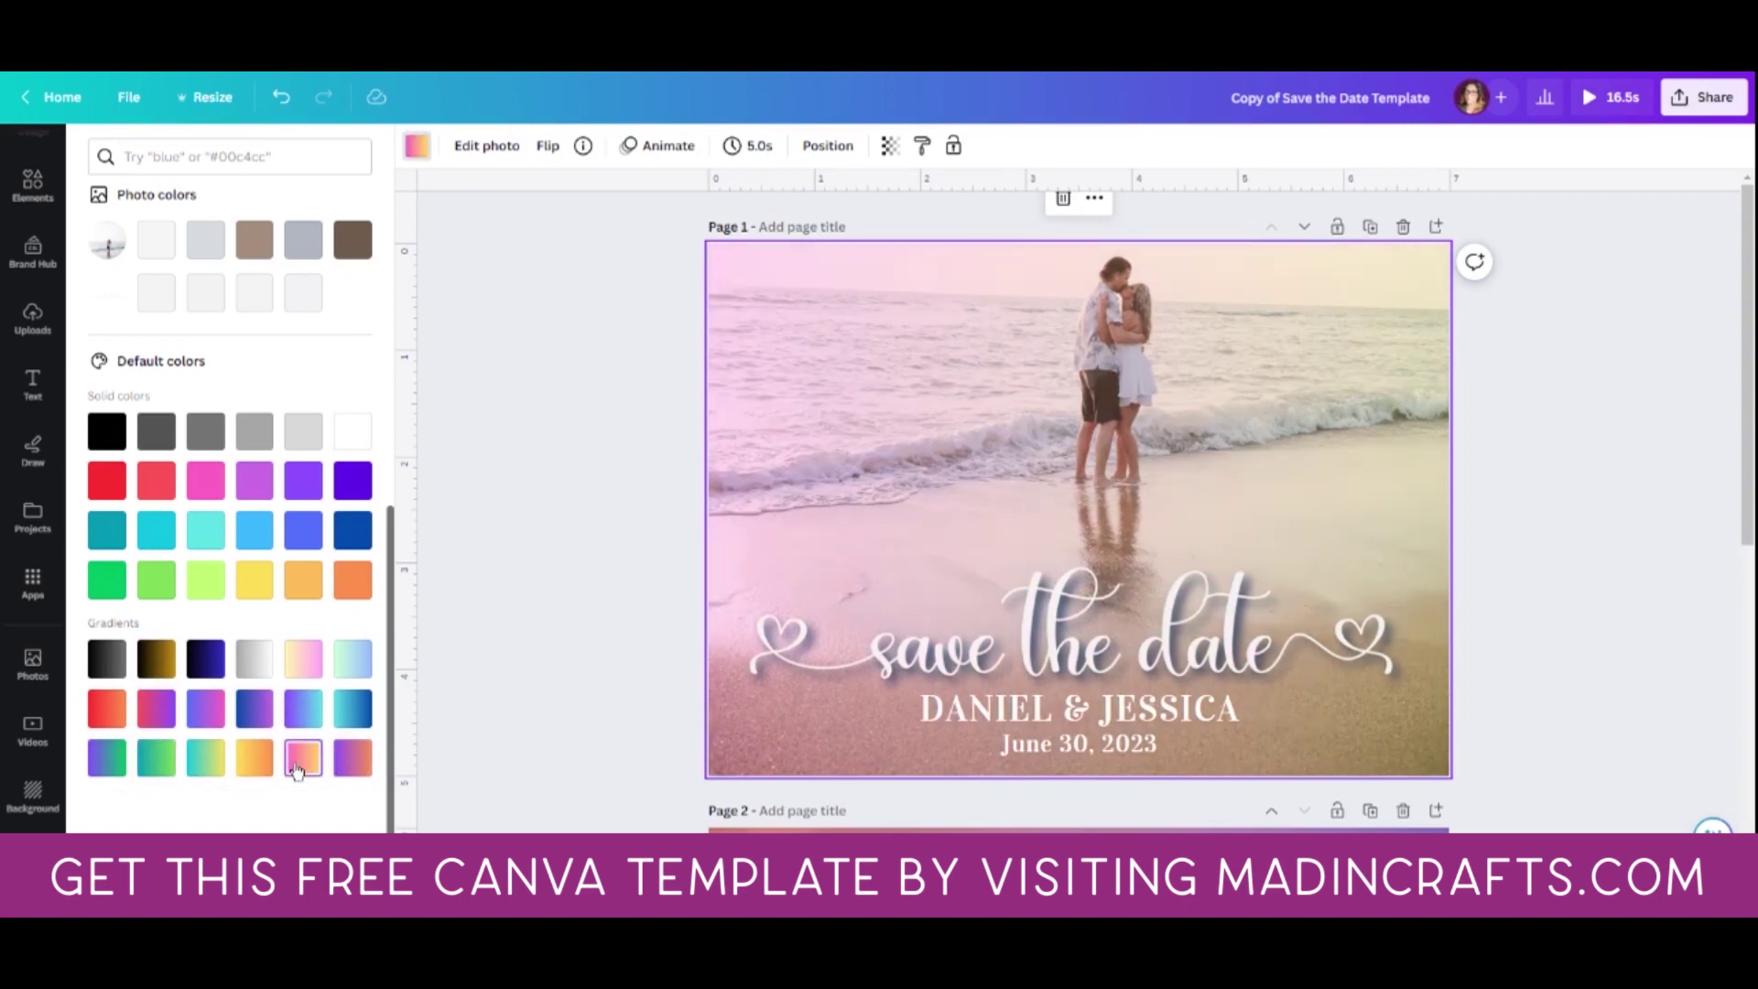
left_click(249, 767)
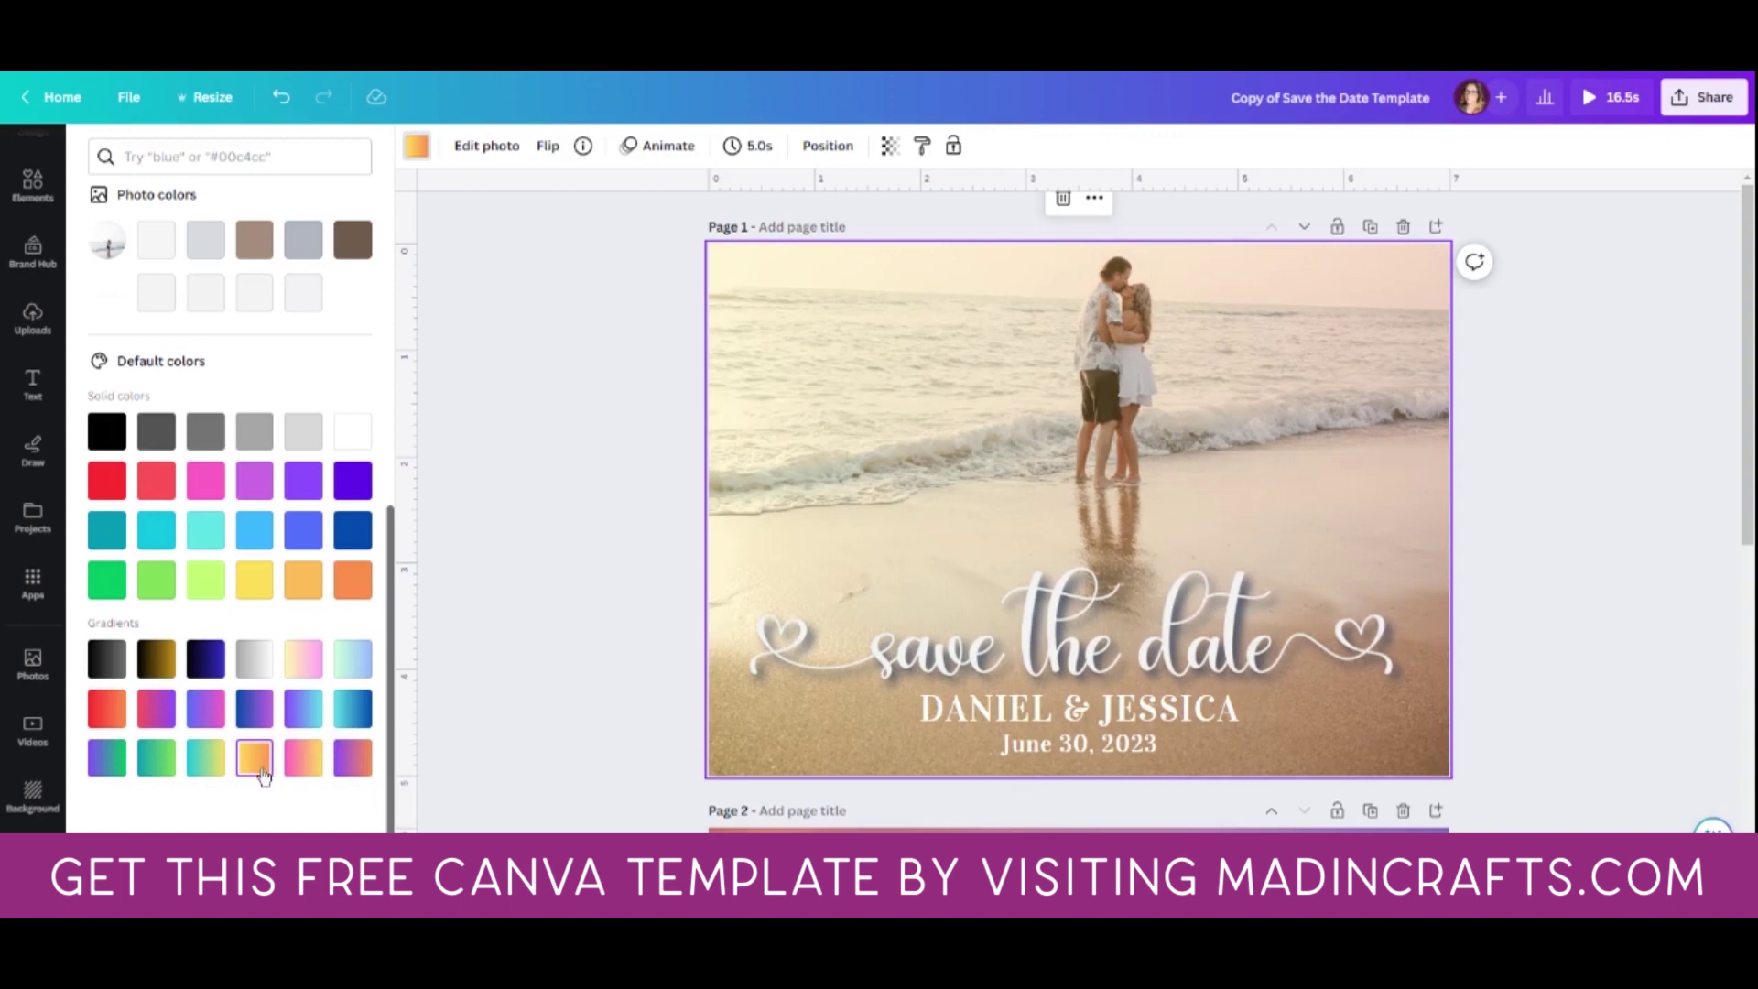
Step: Try custom solid greens behind the page 1 photo, including #89FF59 and #72D44A
scroll(262, 777, "up", 7)
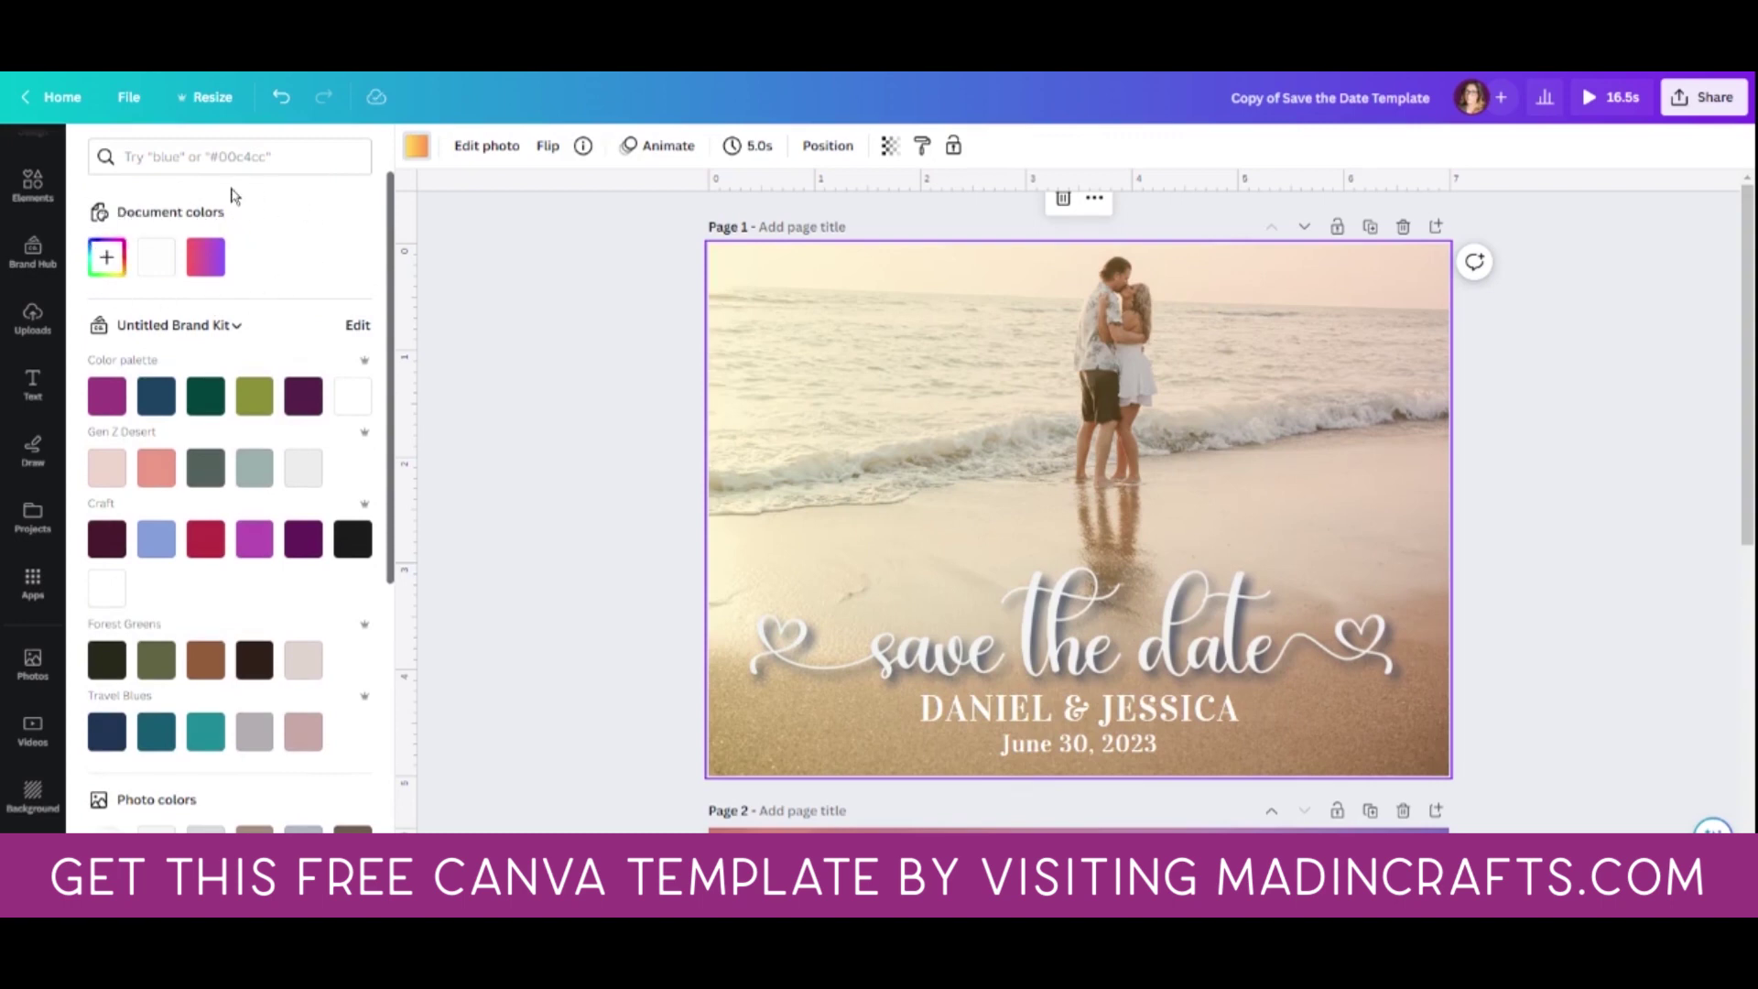
left_click(107, 260)
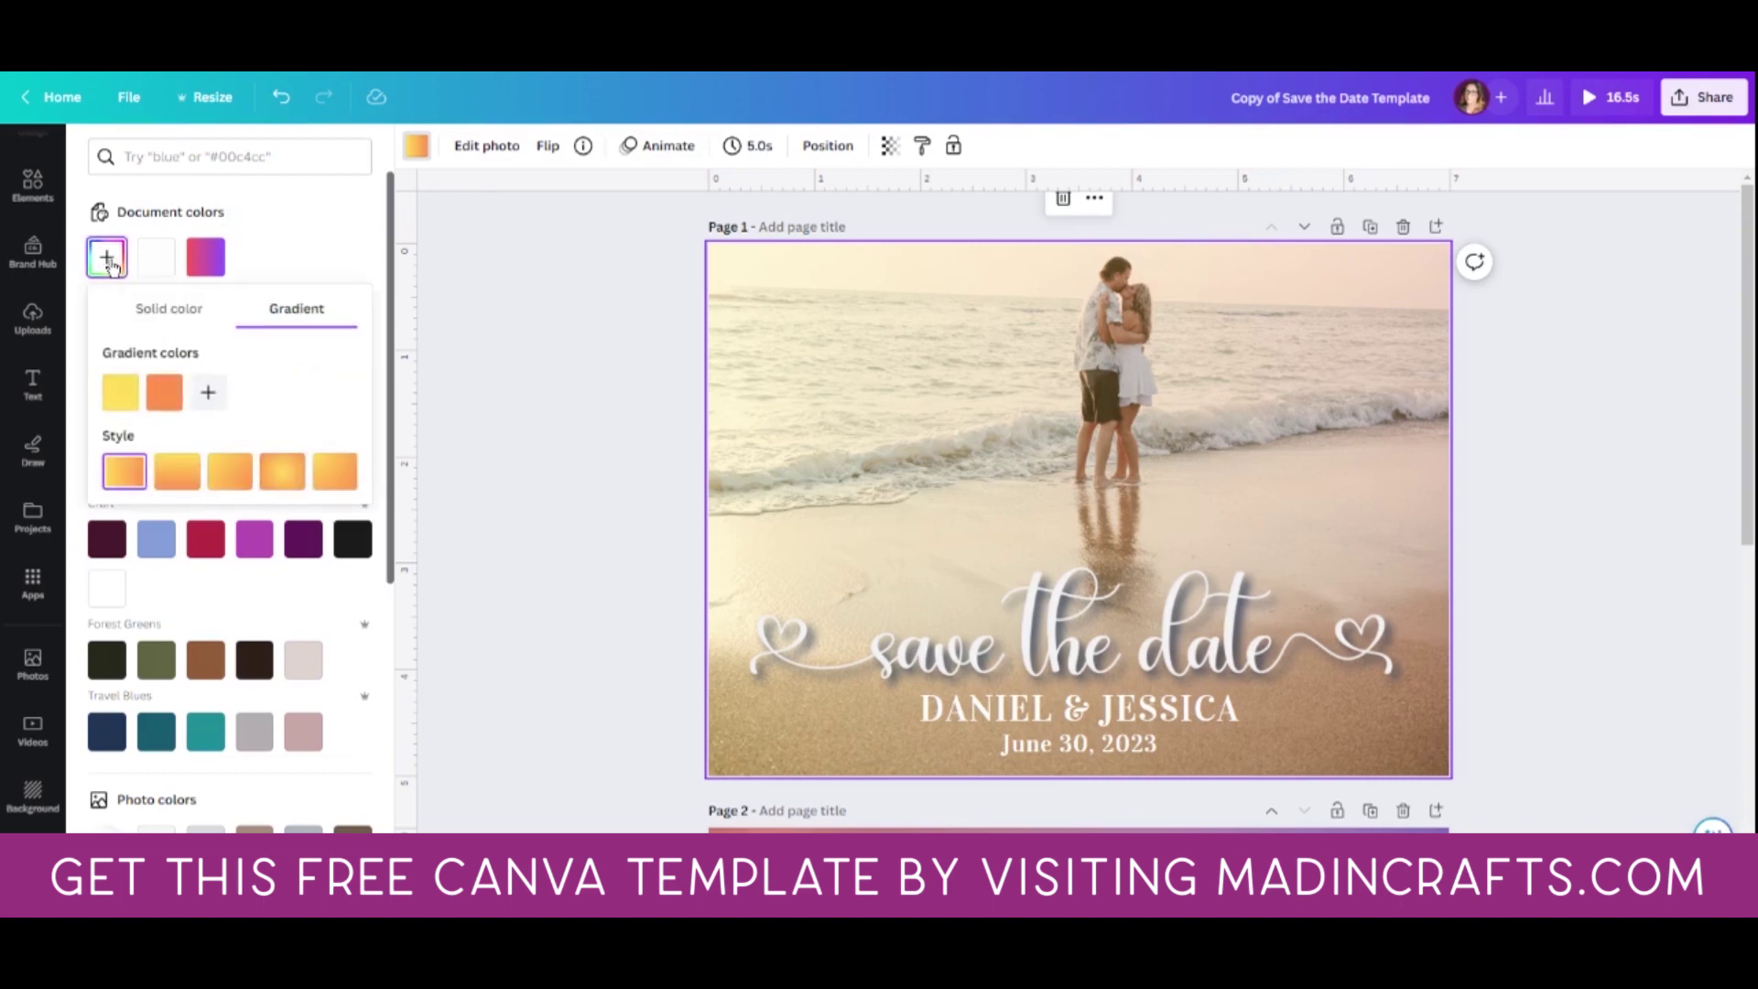
left_click(139, 316)
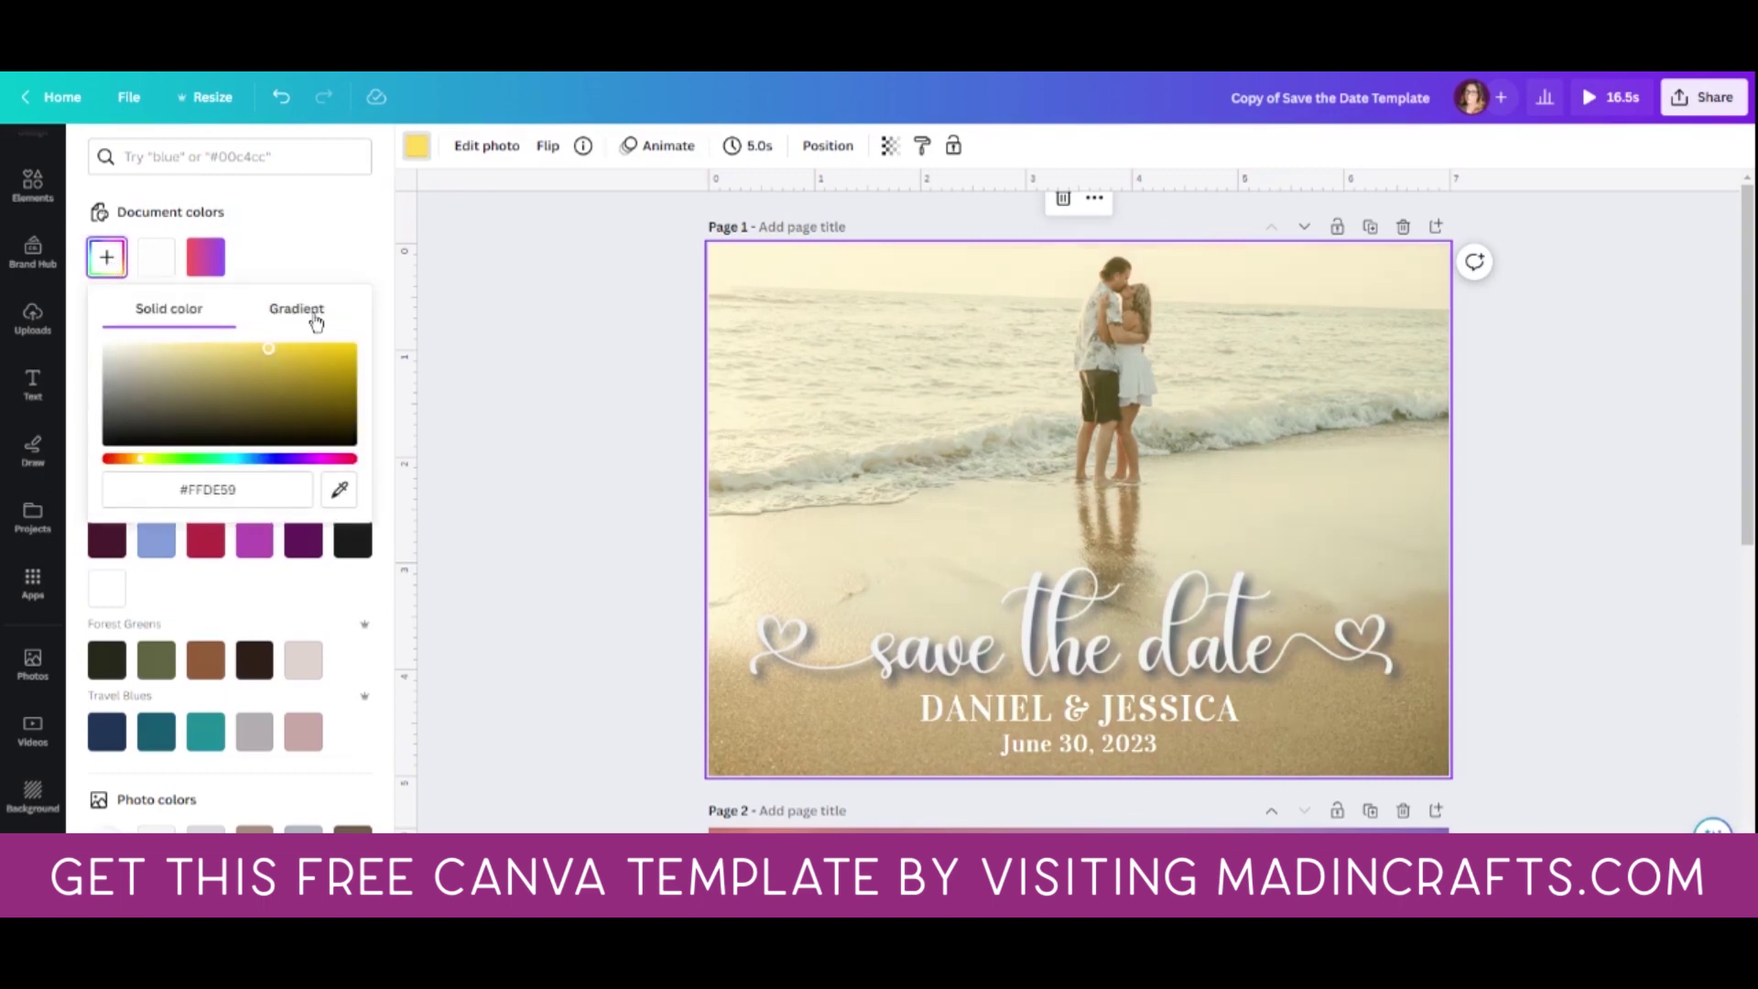
left_click(312, 313)
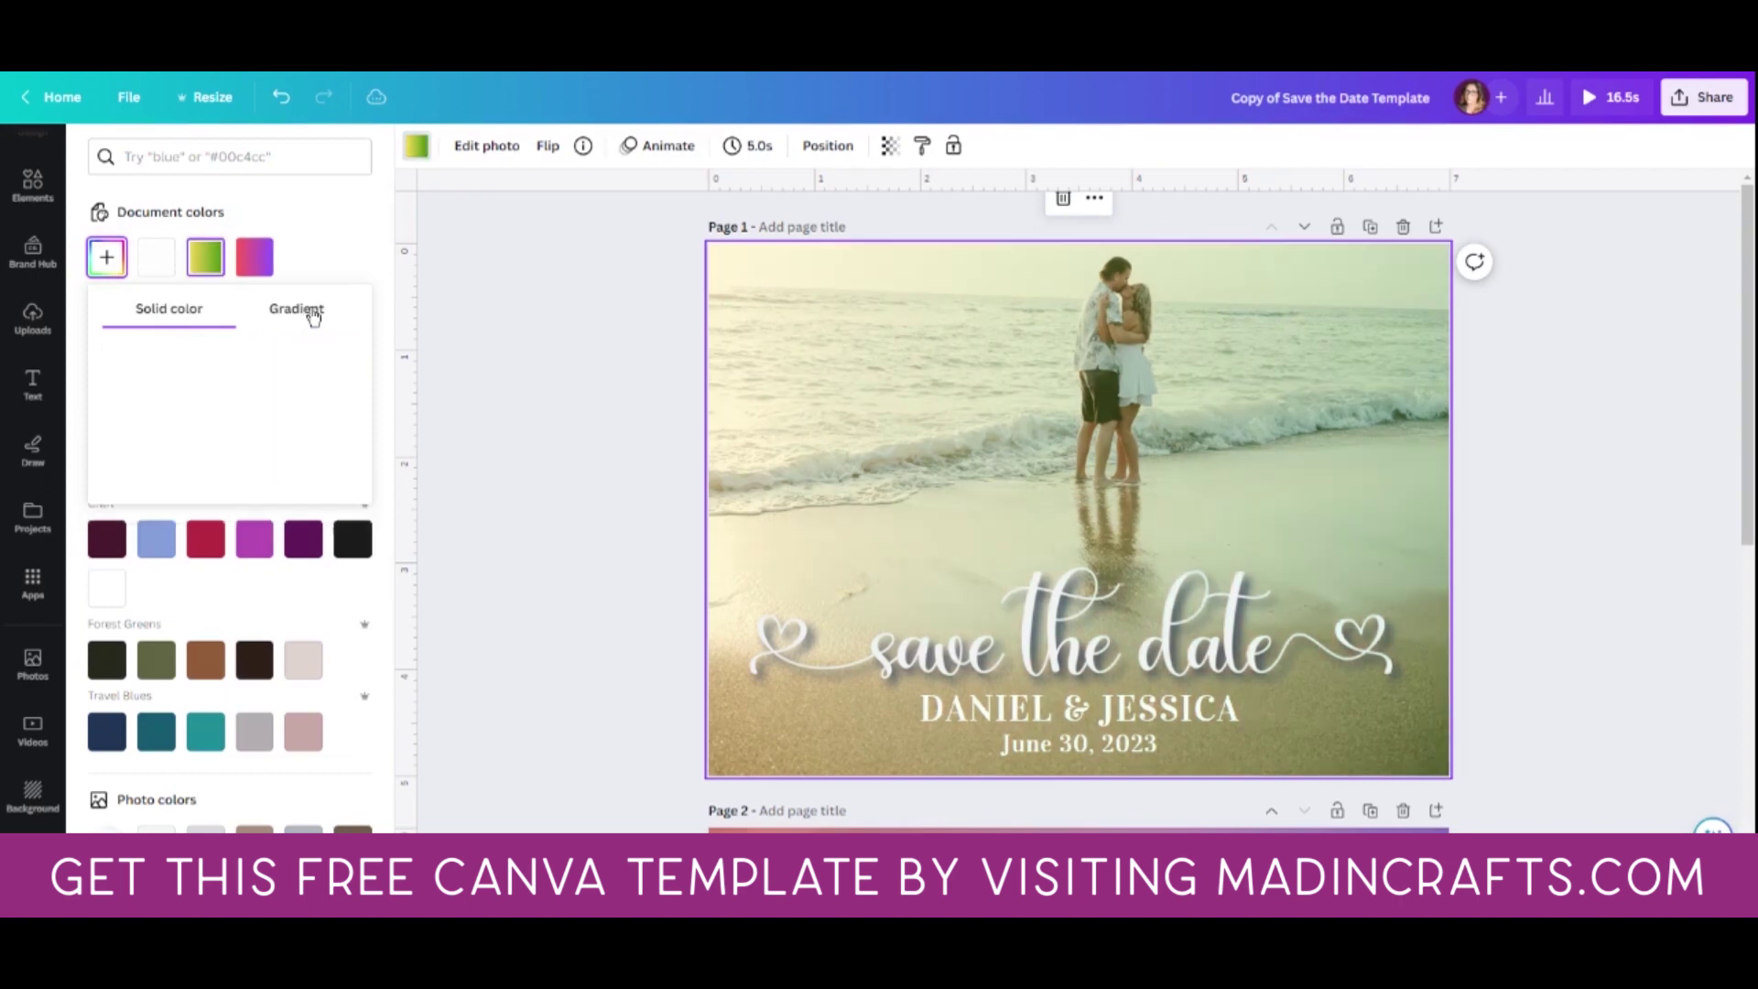
left_click(170, 311)
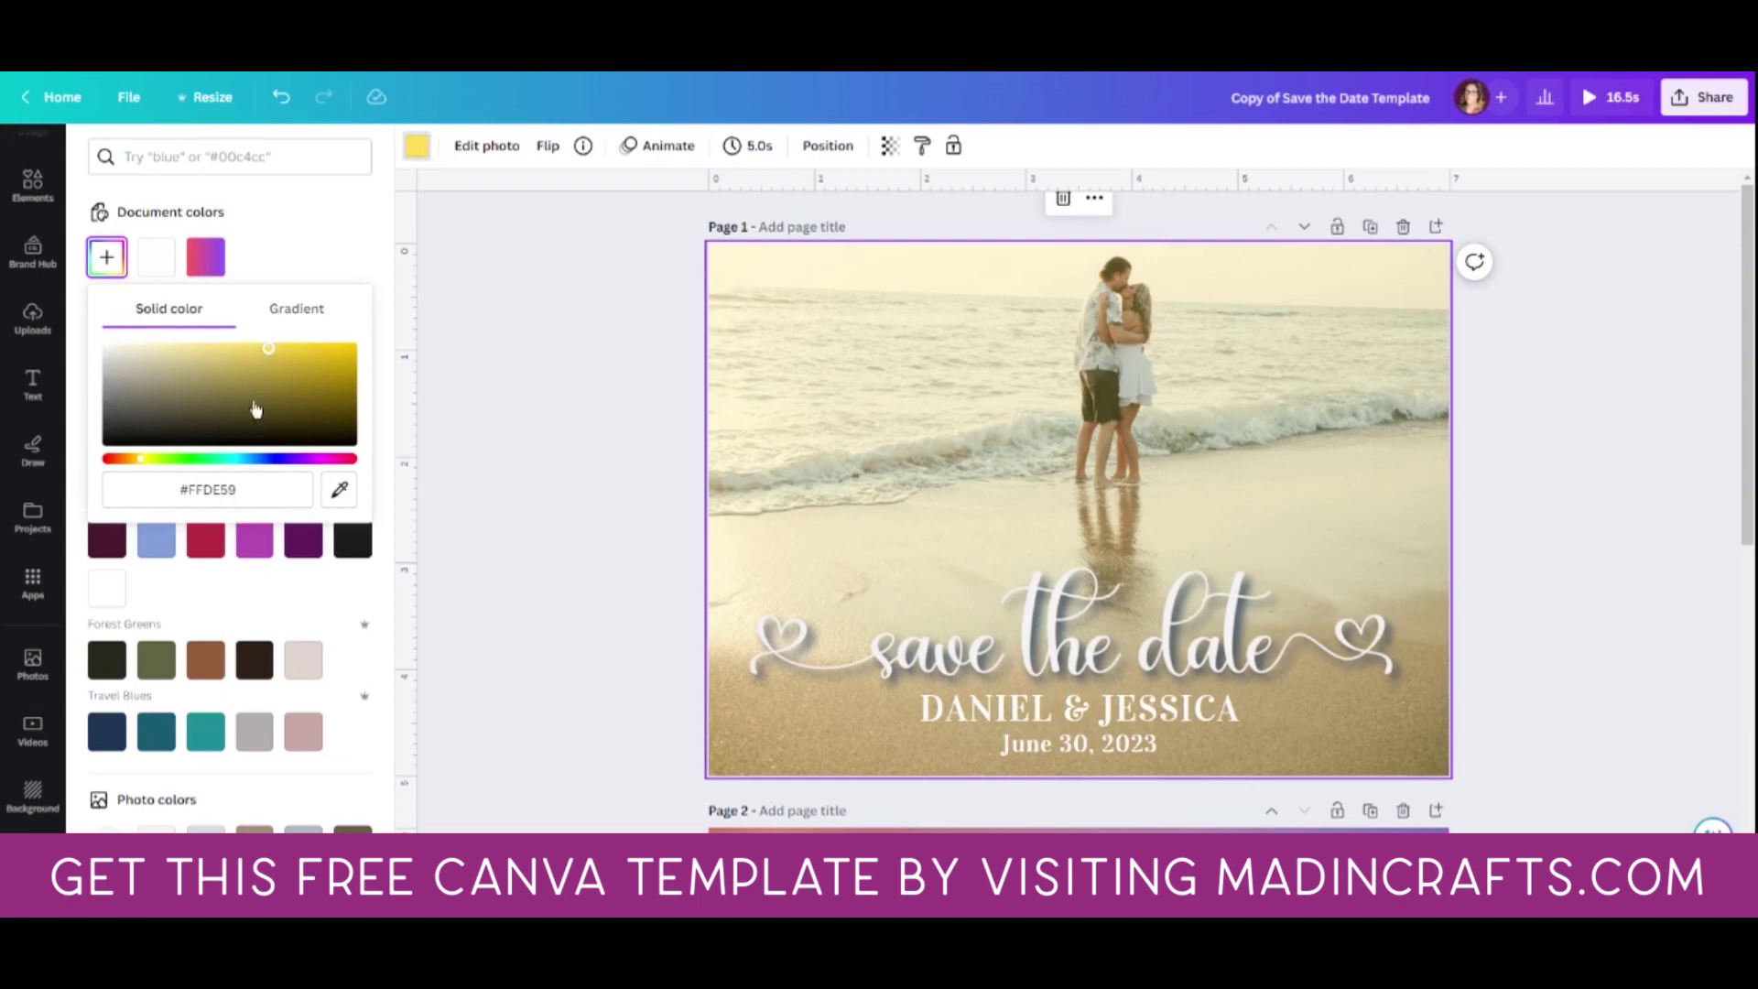
mouse_move(139, 459)
left_mouse_down()
mouse_move(329, 462)
mouse_move(125, 464)
left_mouse_up()
left_click(178, 459)
left_click(287, 378)
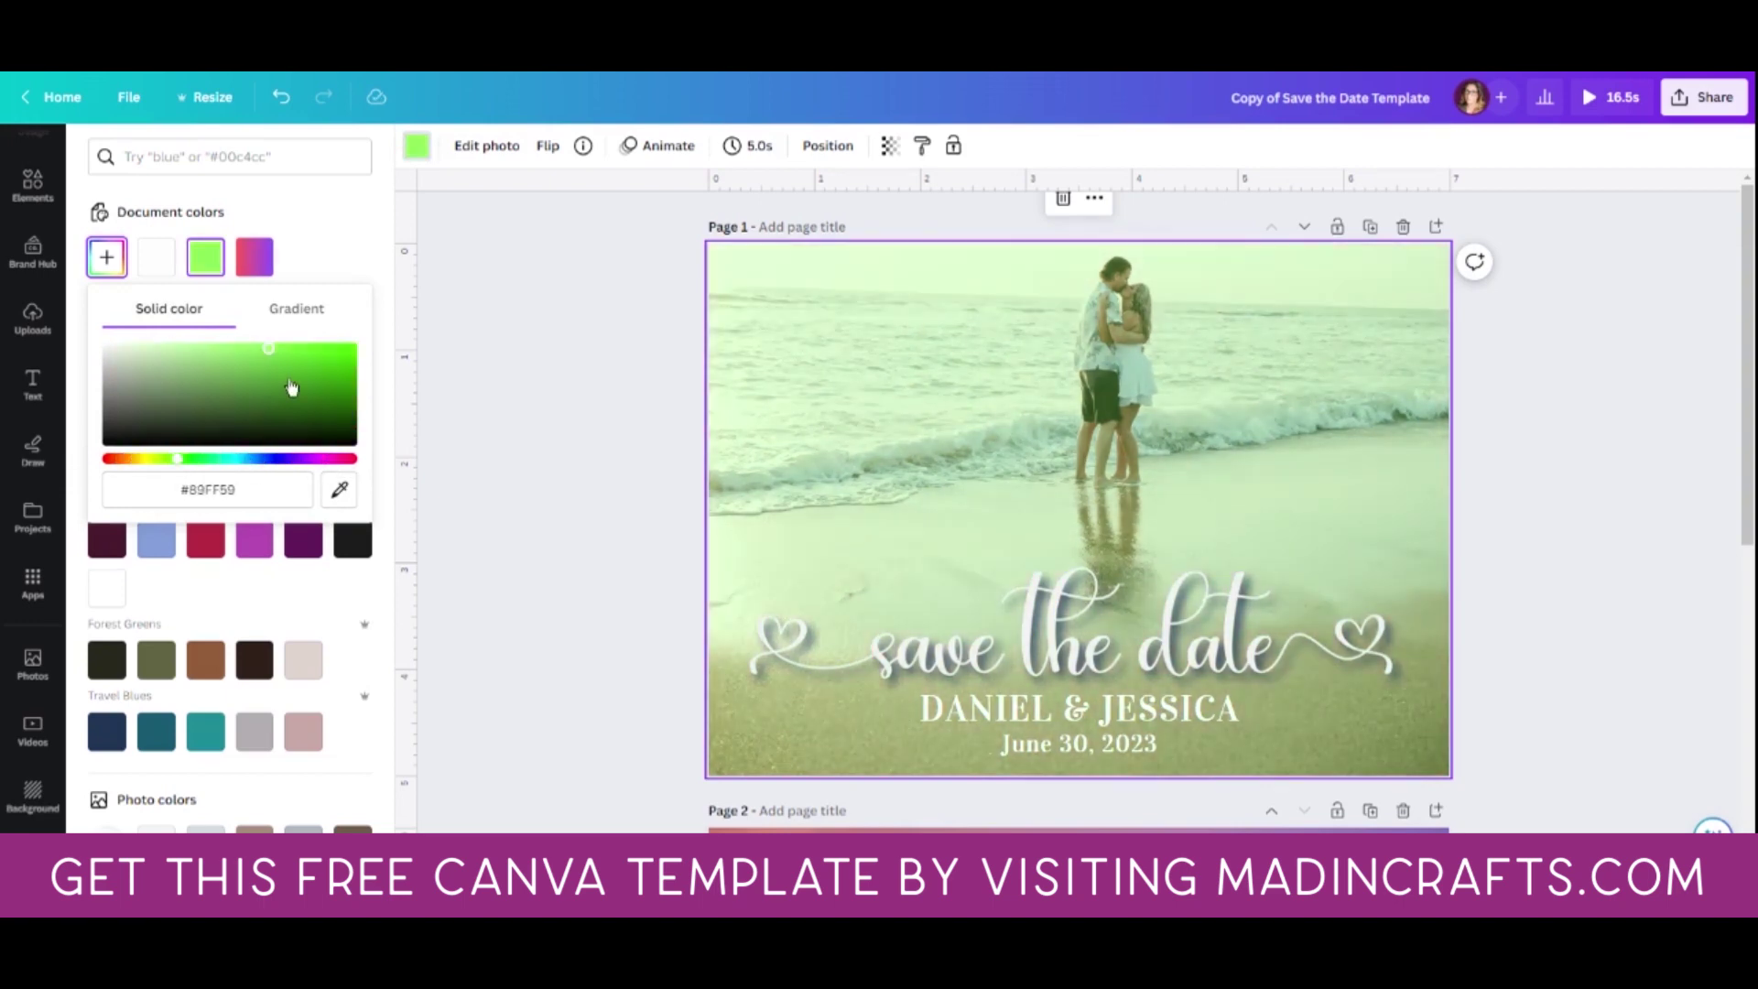
left_click(220, 488)
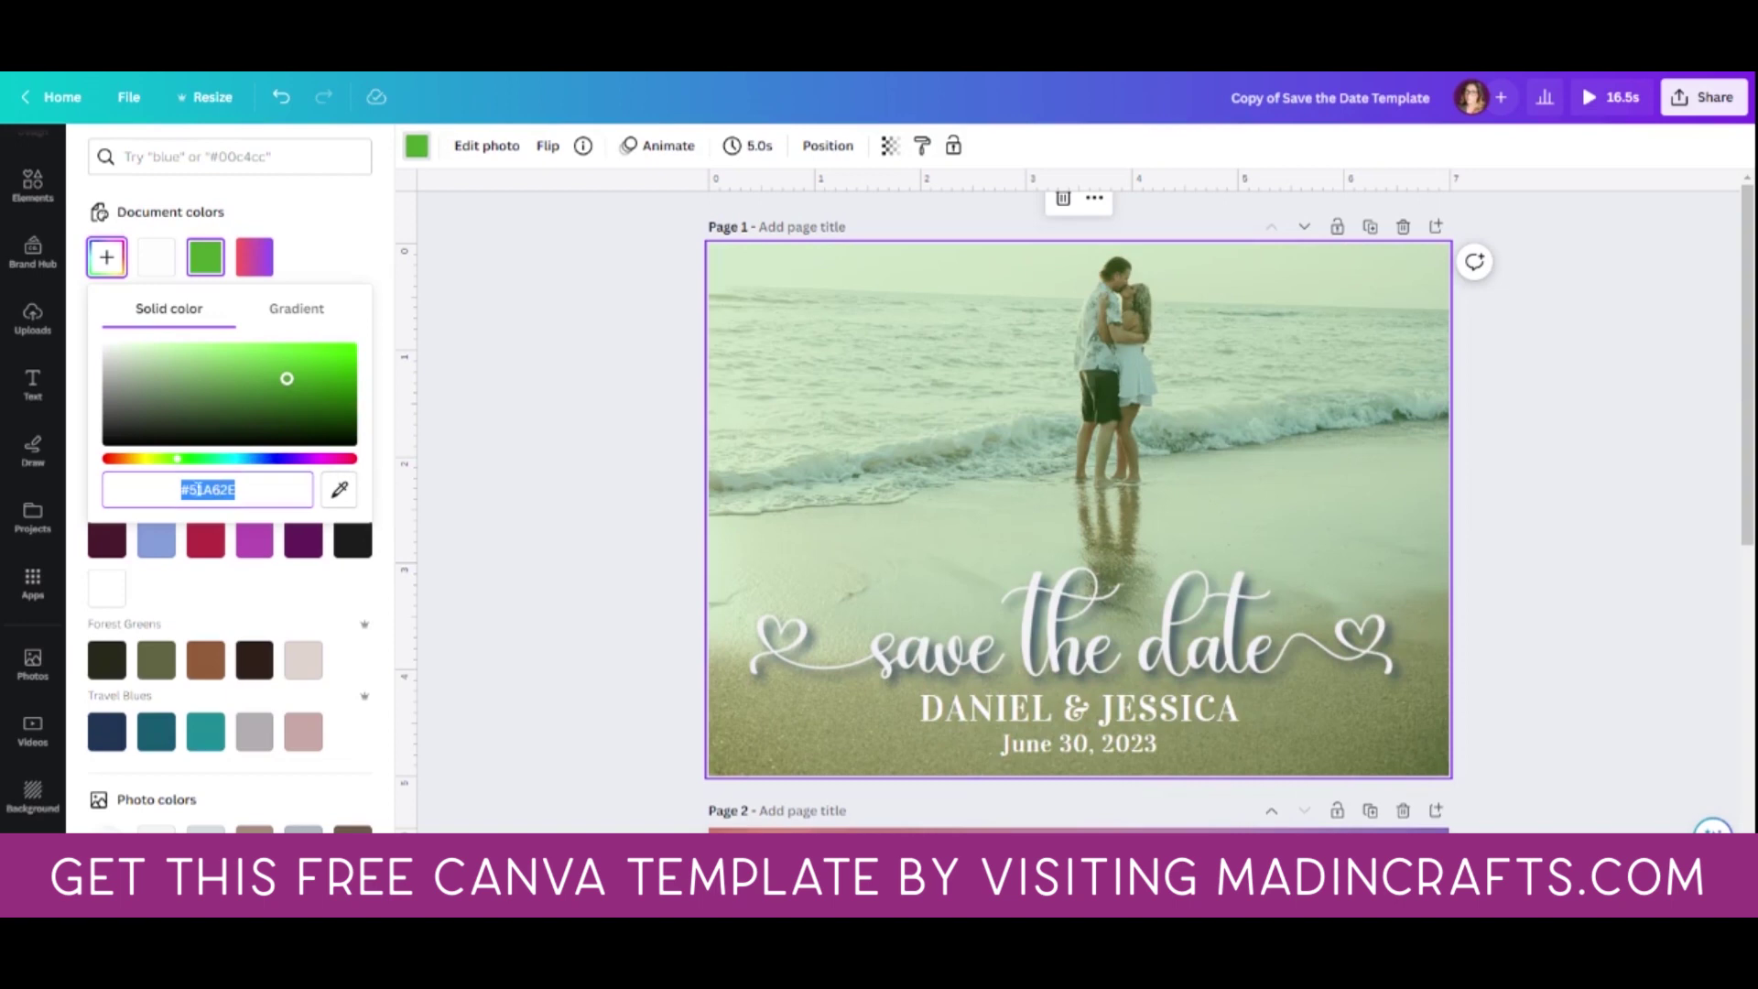
left_click(196, 400)
left_click(271, 367)
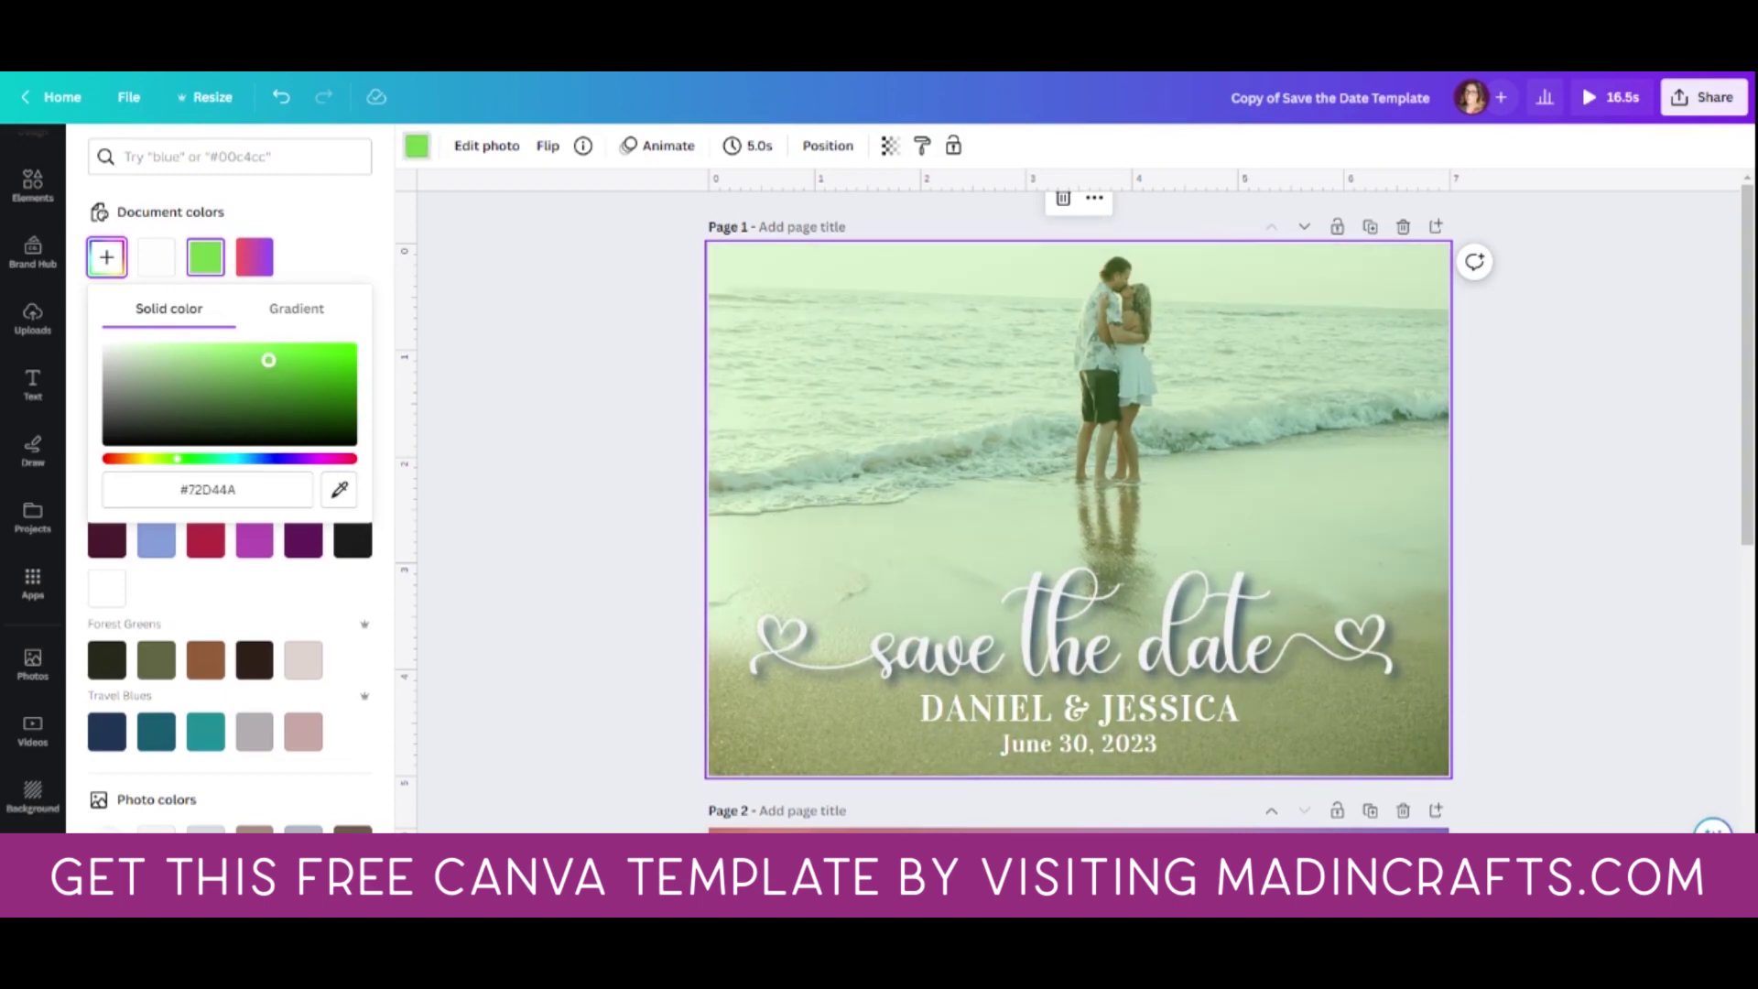
Step: Try custom solid blues and magentas behind the page 1 photo, including #176A89, #547A89, #4D1A42, #D45FBA and #DB1FB1
left_click(243, 458)
left_click(315, 391)
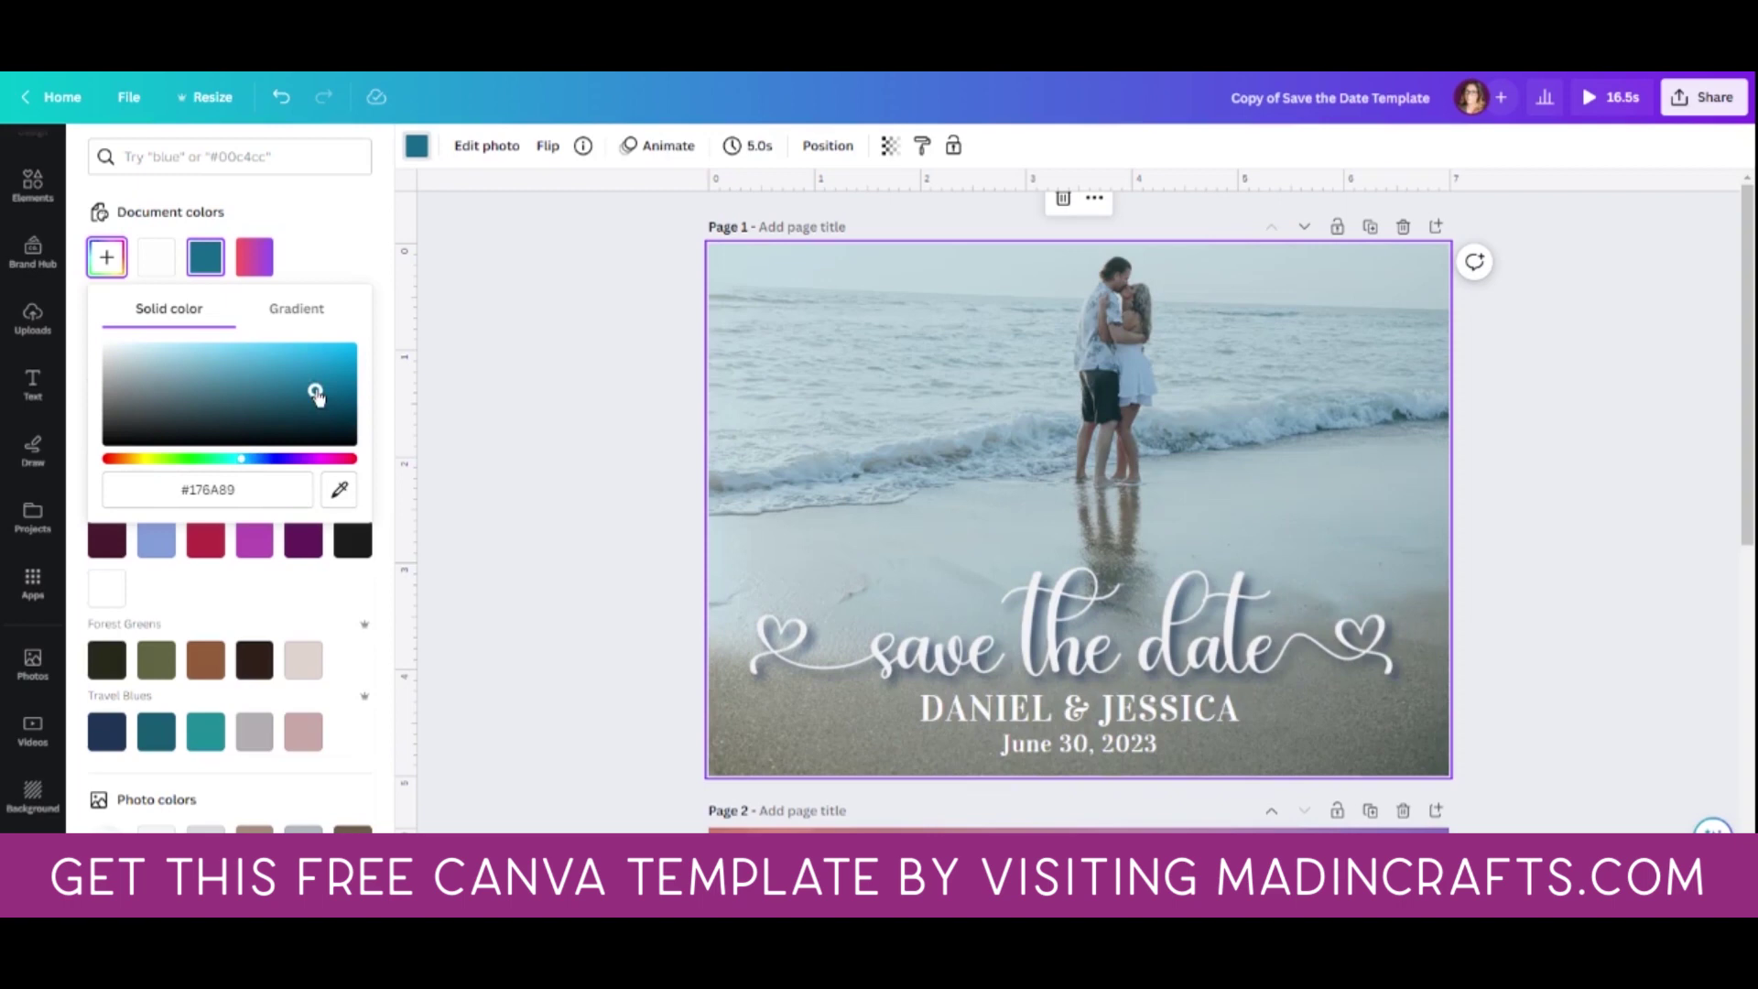
left_click(201, 390)
left_click(320, 457)
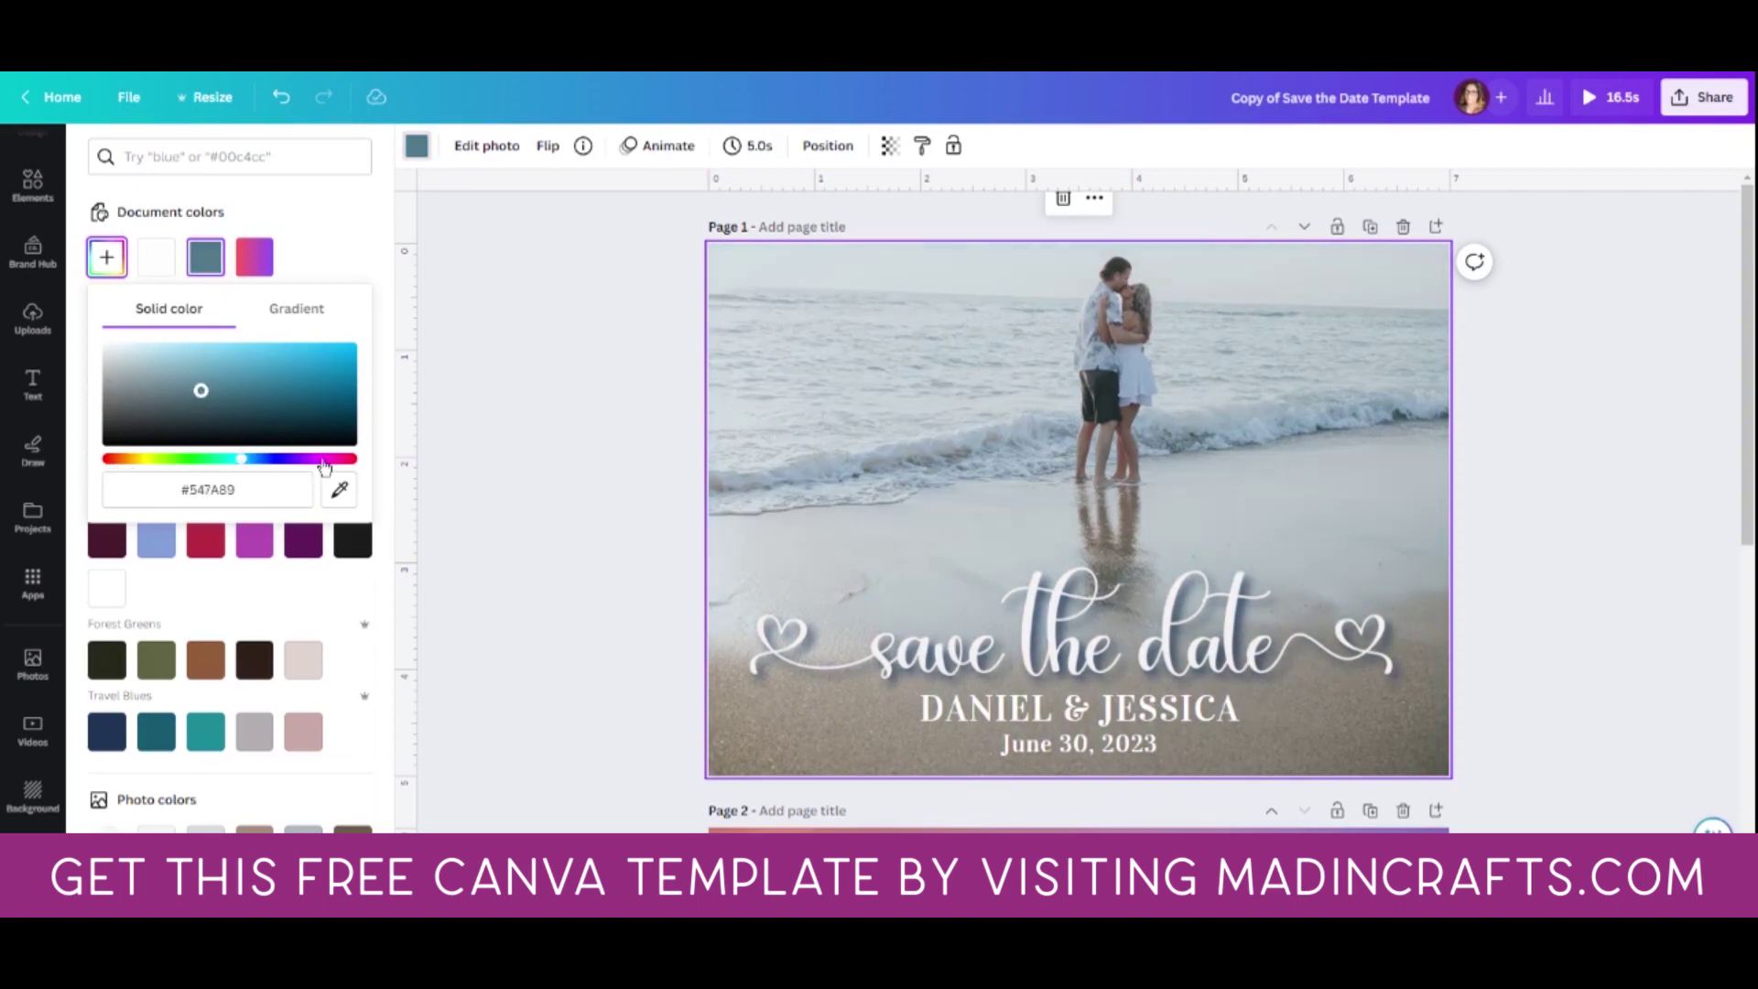
left_click(316, 379)
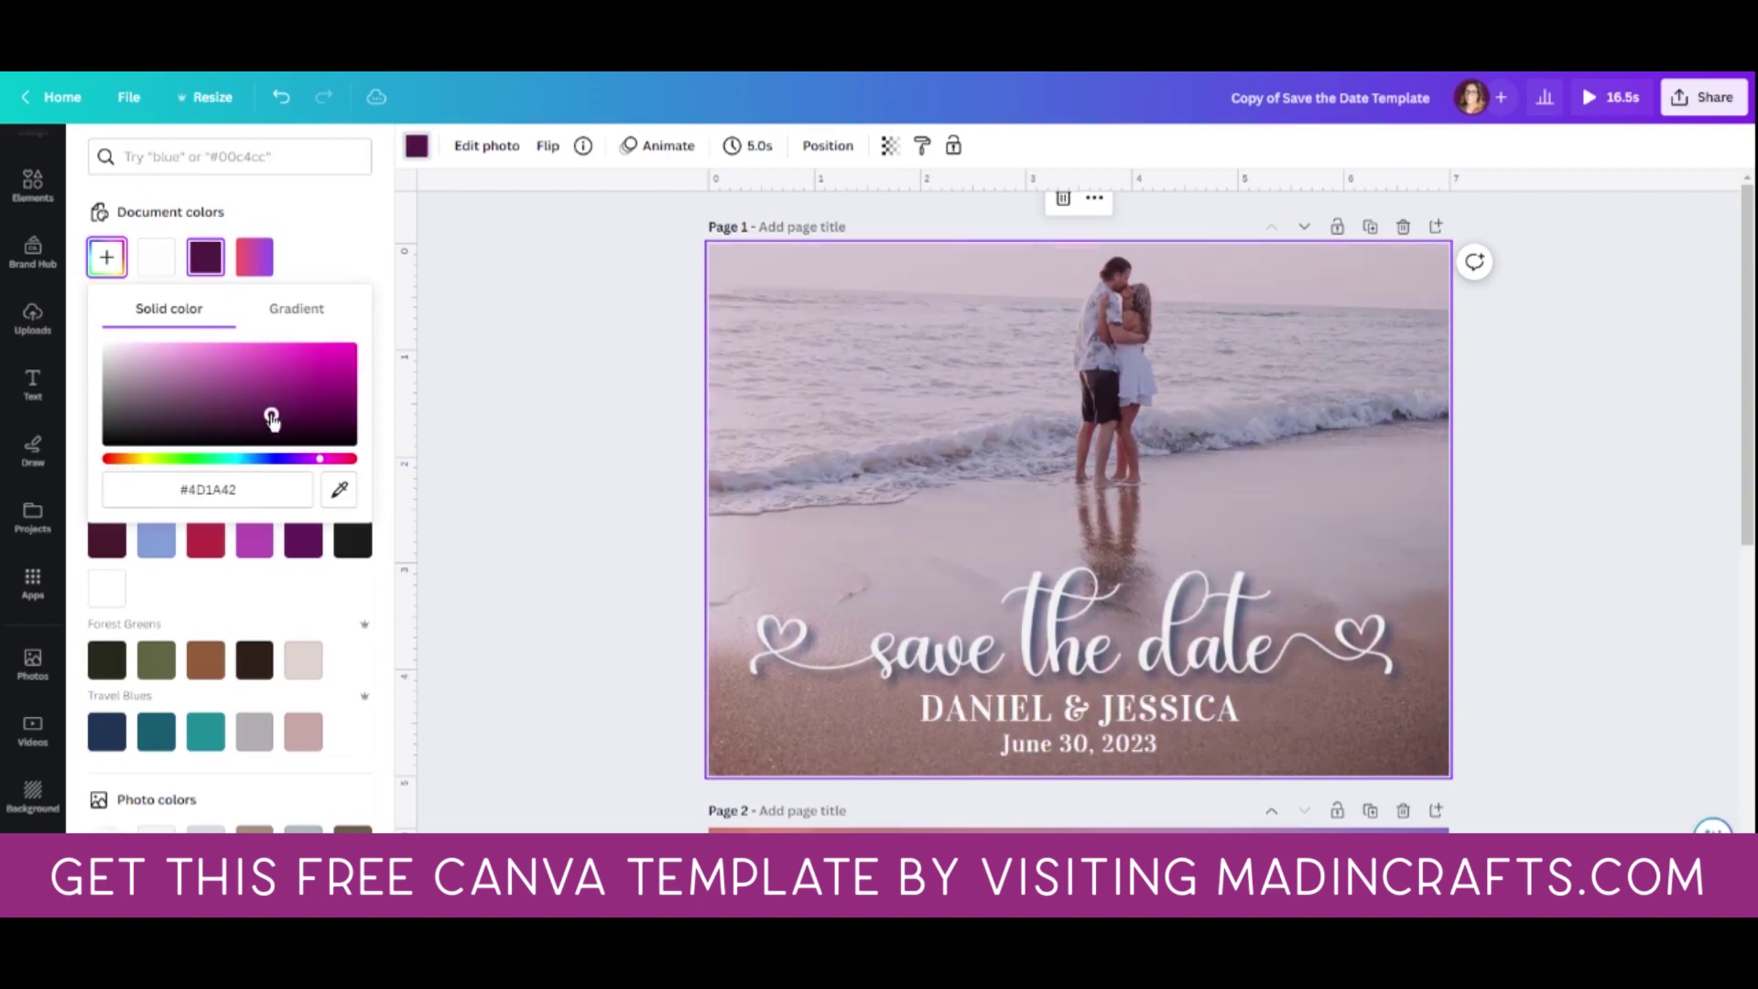
left_click(244, 363)
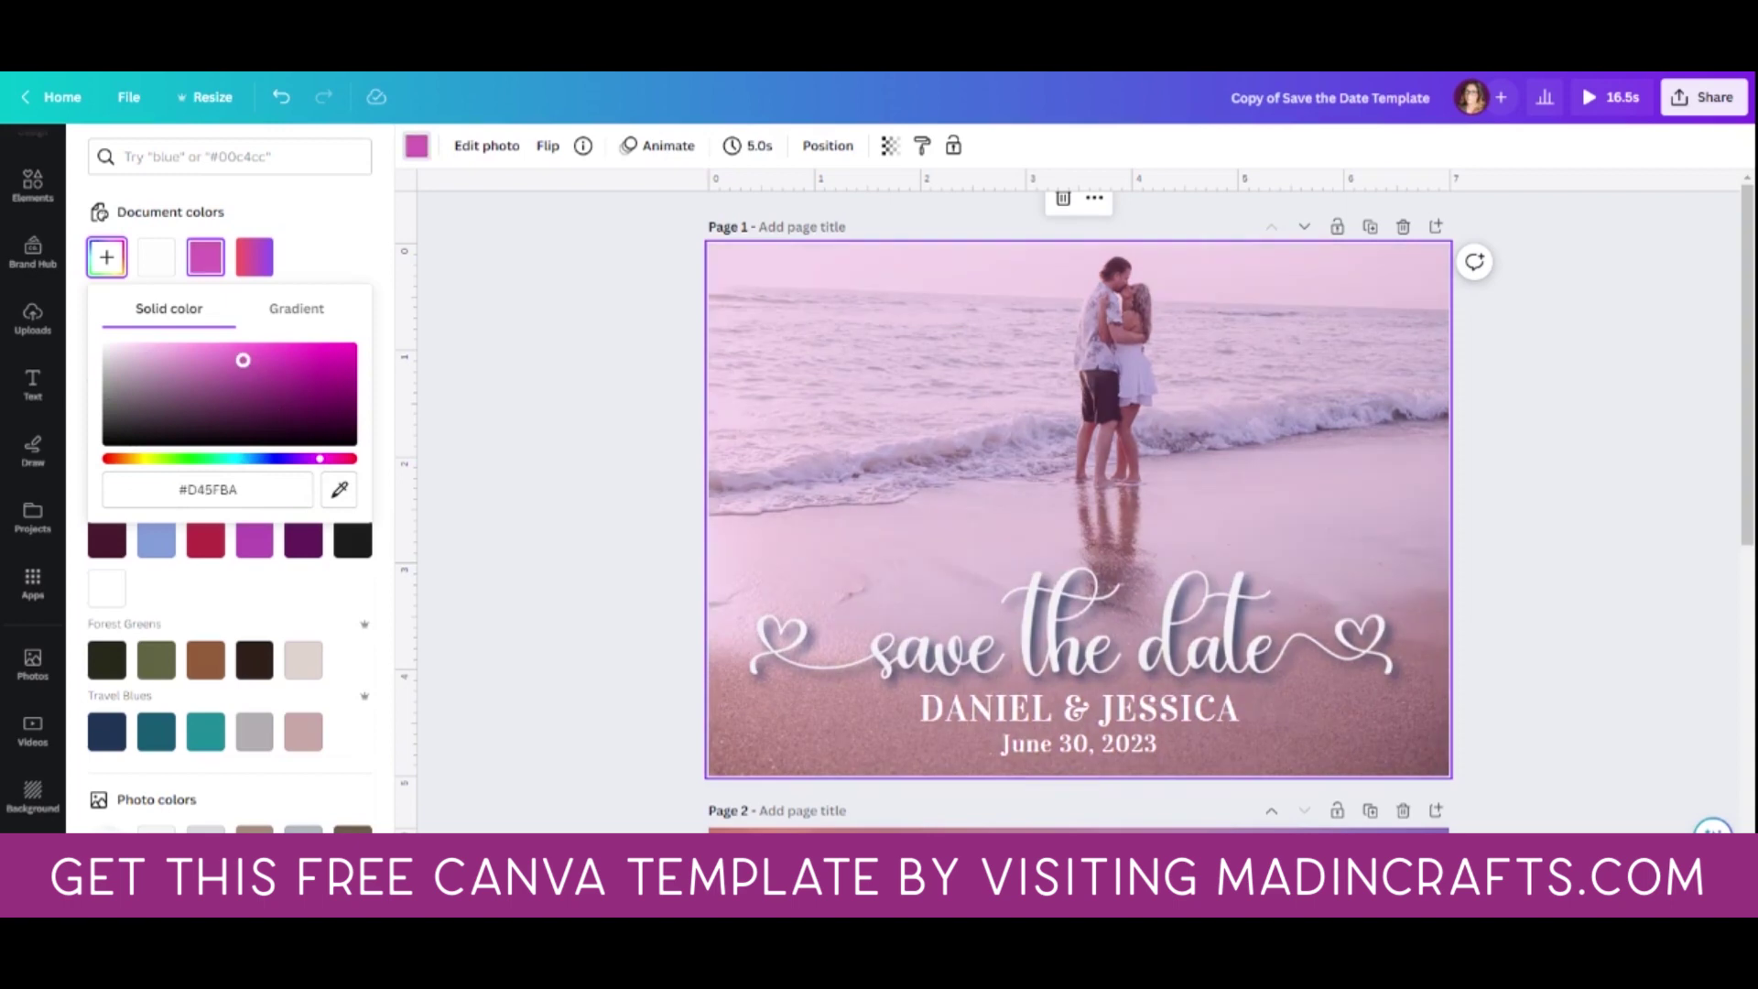
left_click(320, 357)
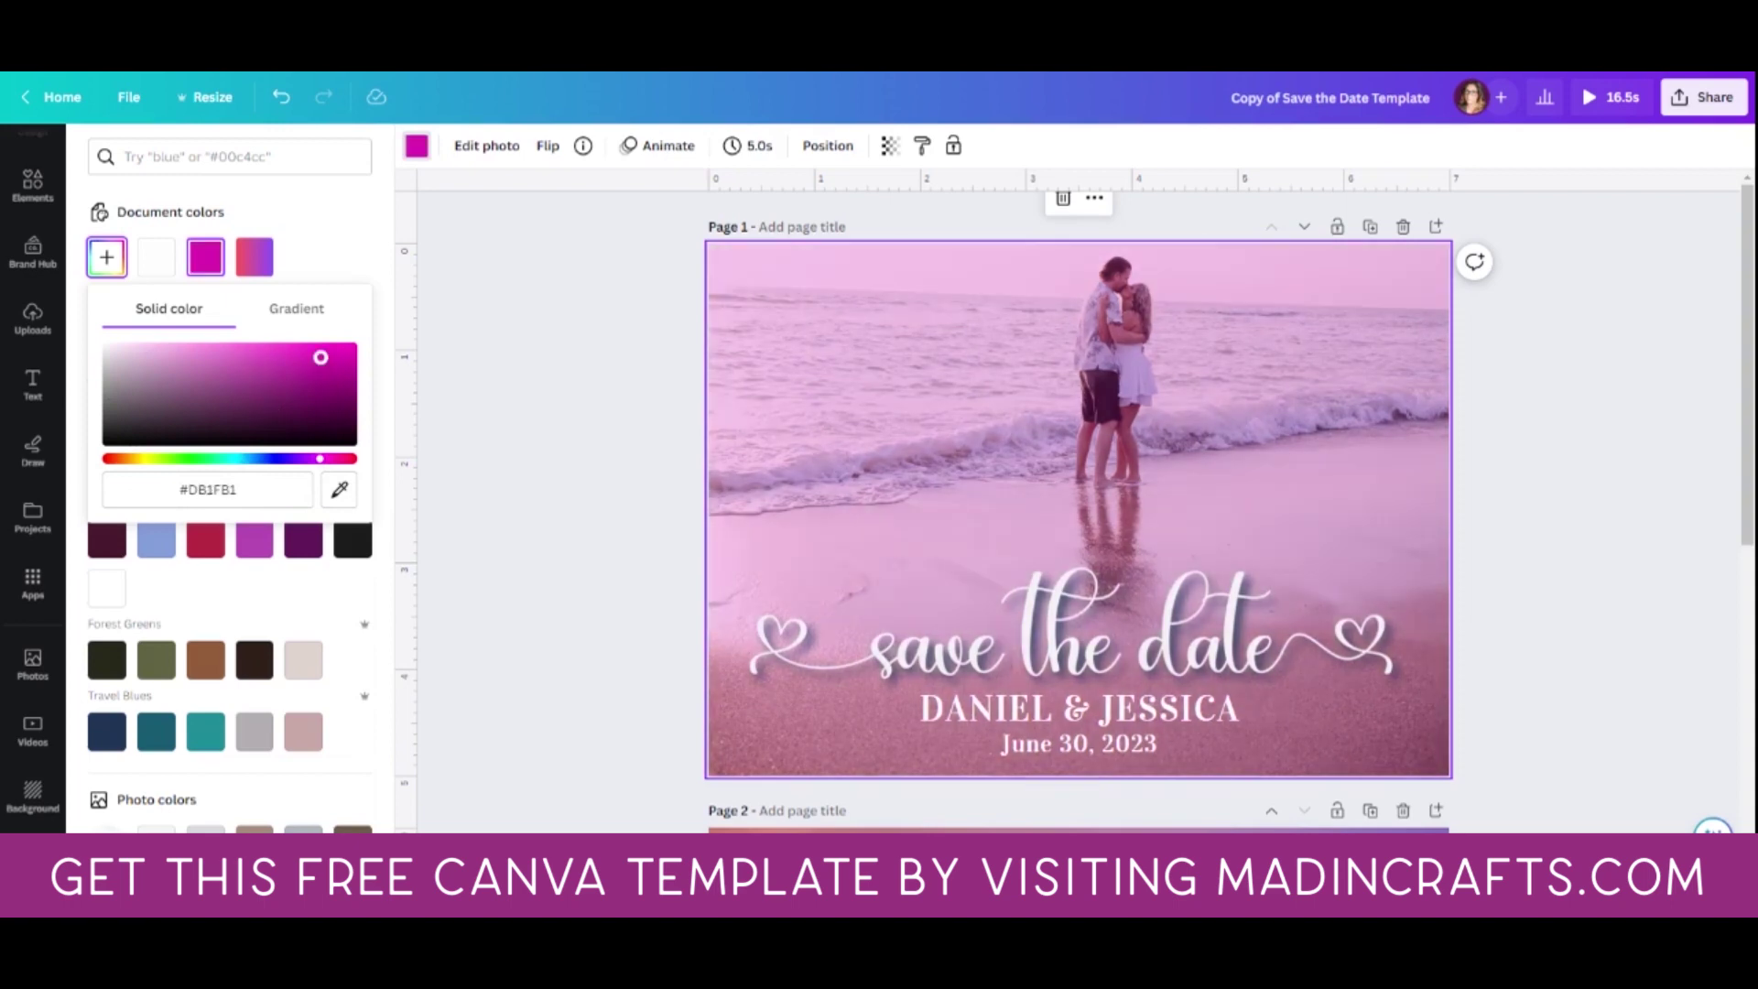
Step: Switch the page 1 photo's background color to a custom gradient and set its first color to orange #DD6518
left_click(298, 314)
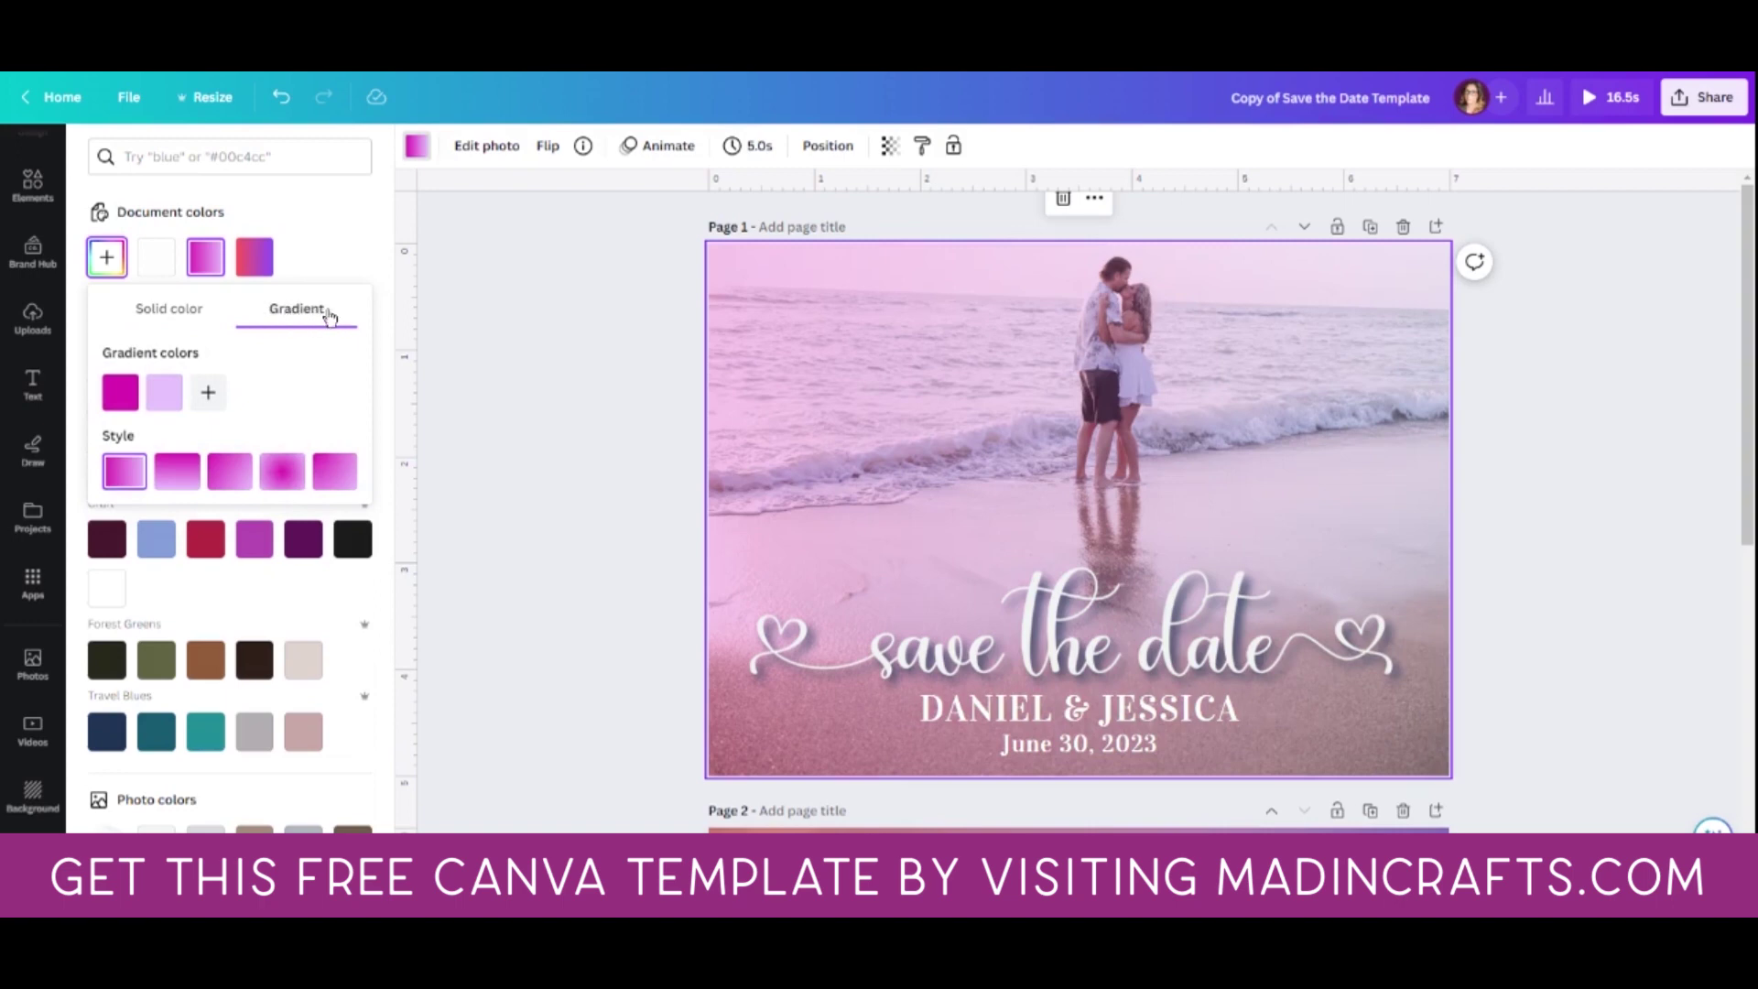
left_click(122, 394)
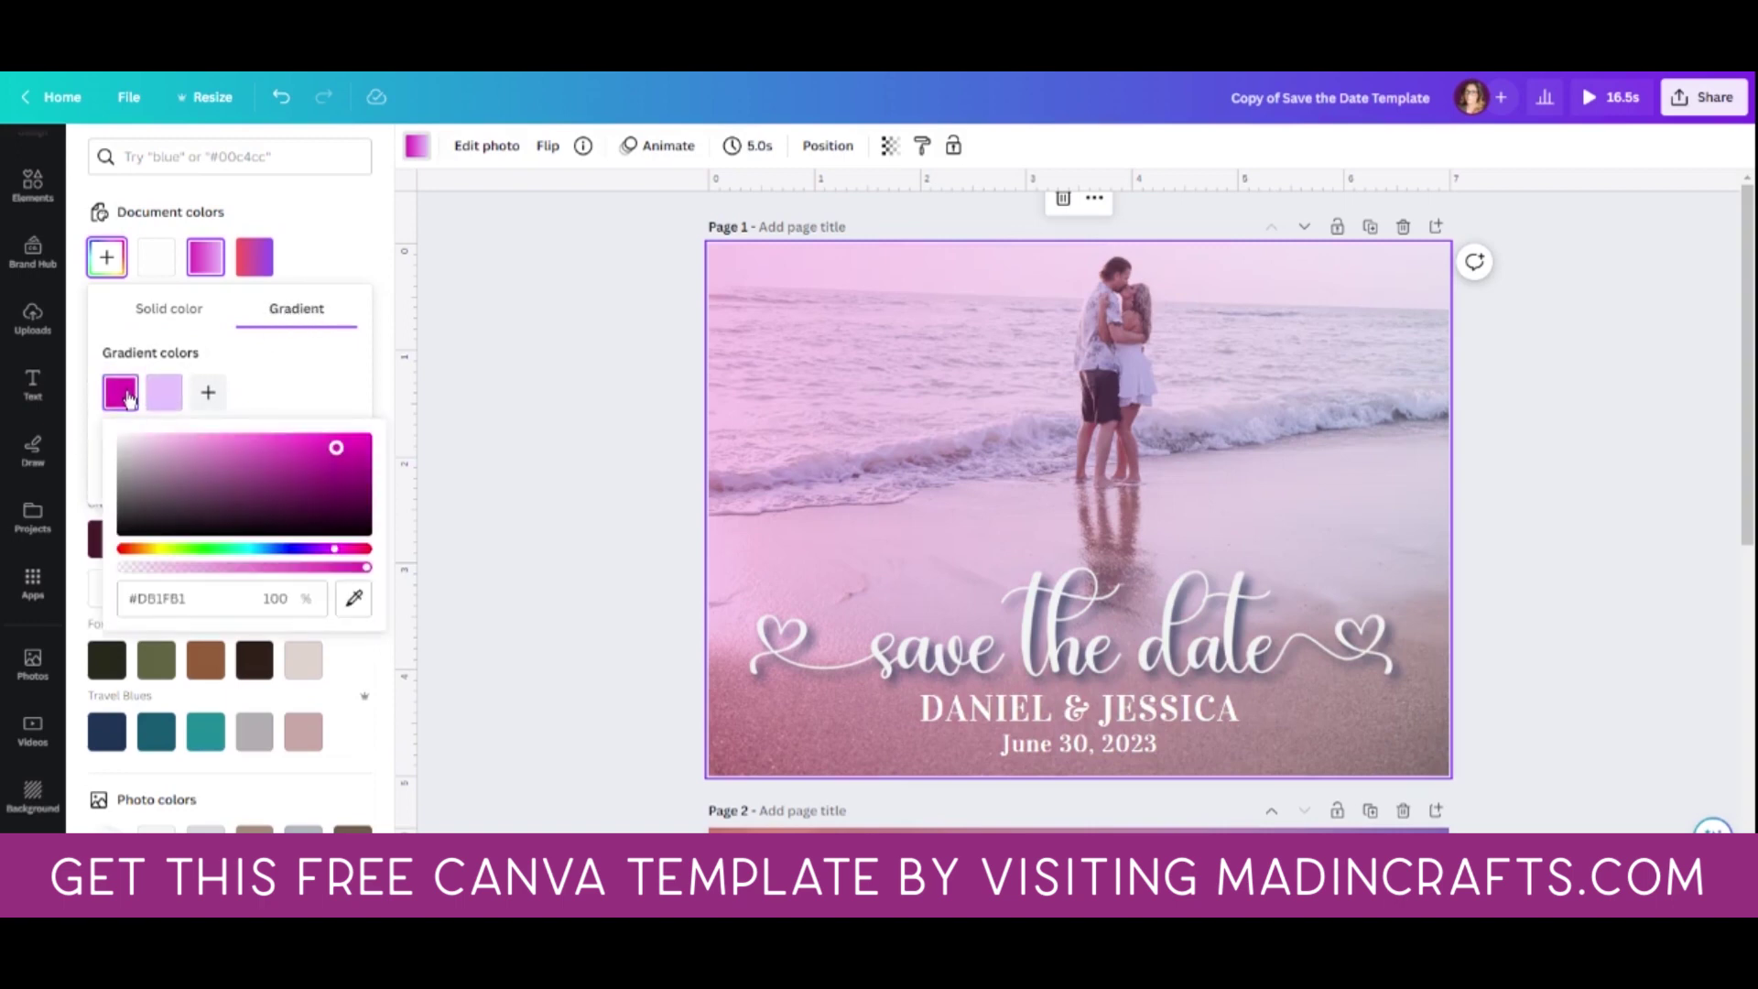
left_click_drag(334, 549, 138, 554)
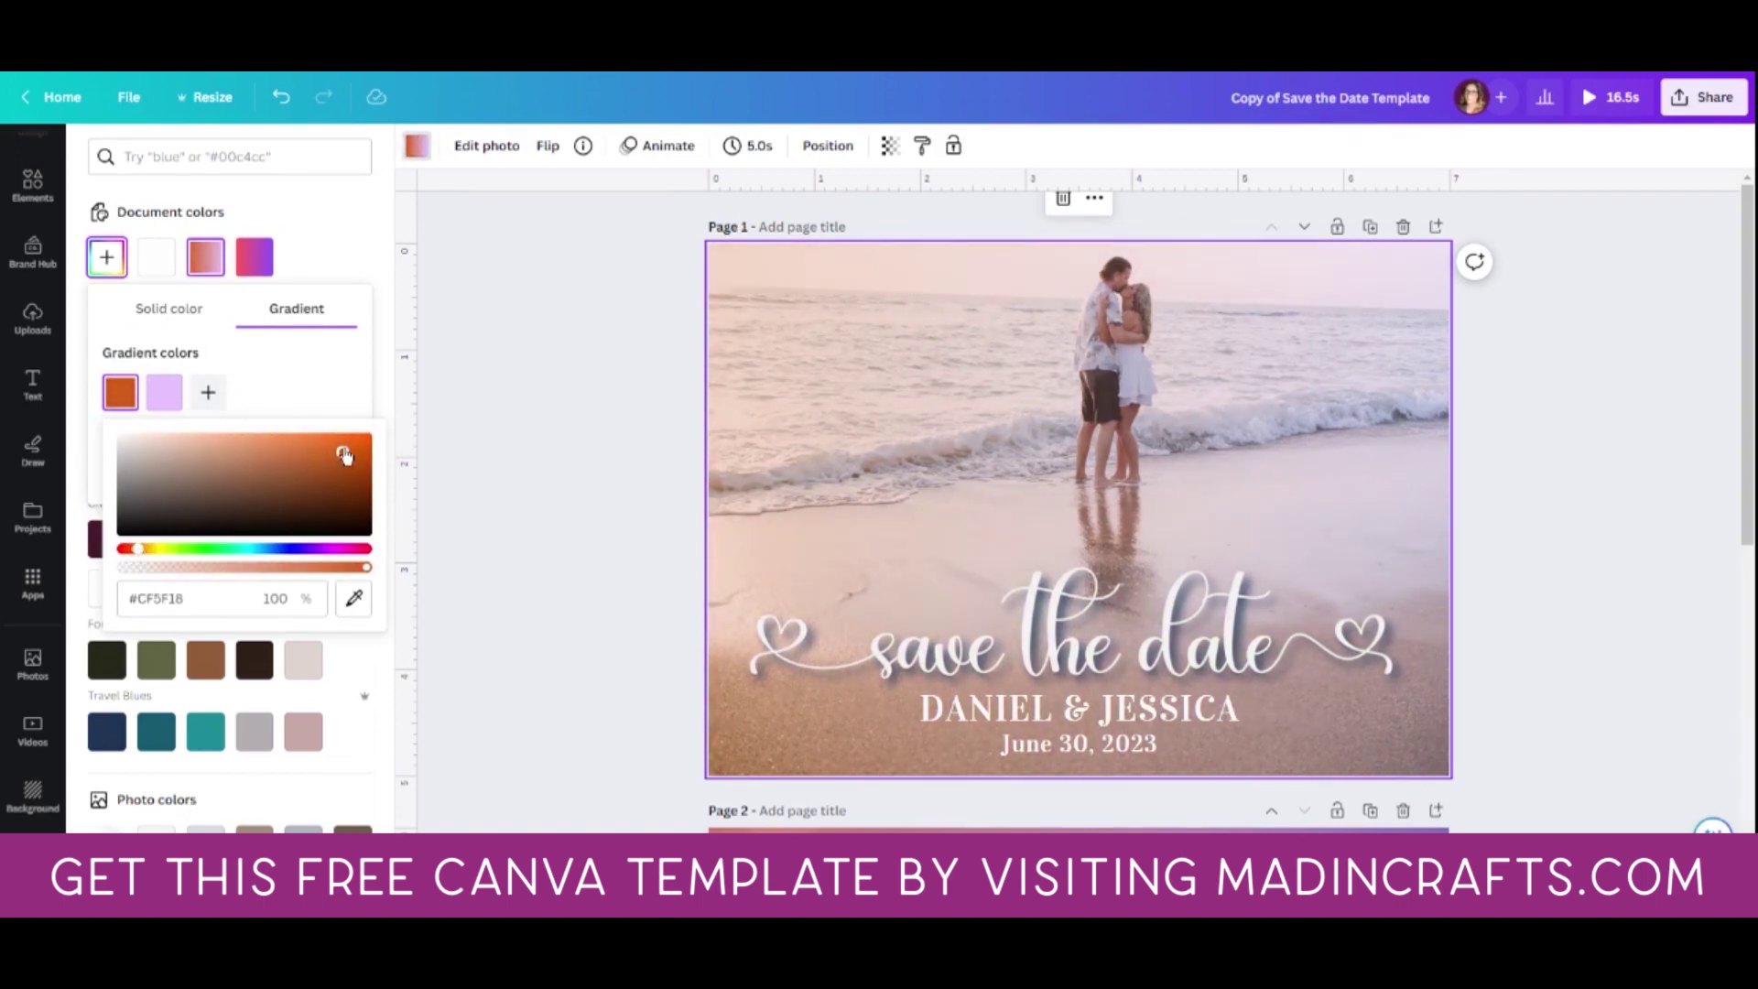
left_click_drag(344, 455, 344, 446)
left_click(285, 384)
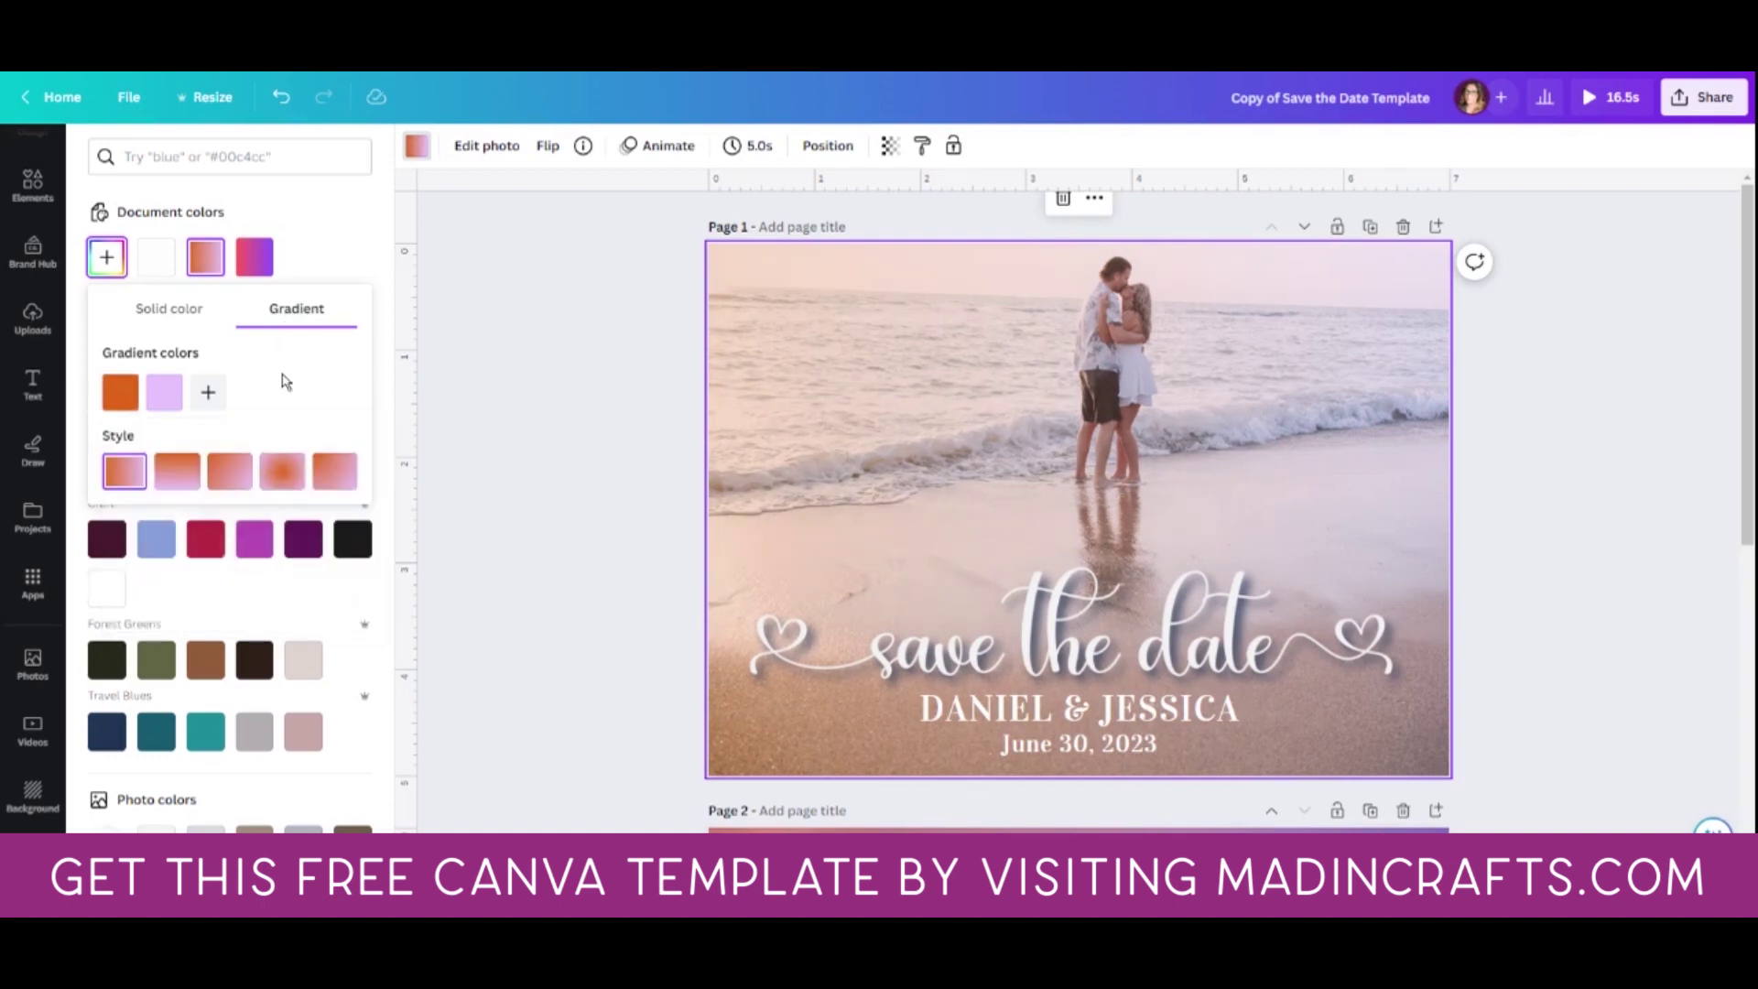
Step: Set the second color of the page 1 gradient to muted green #80A68A
left_click(170, 395)
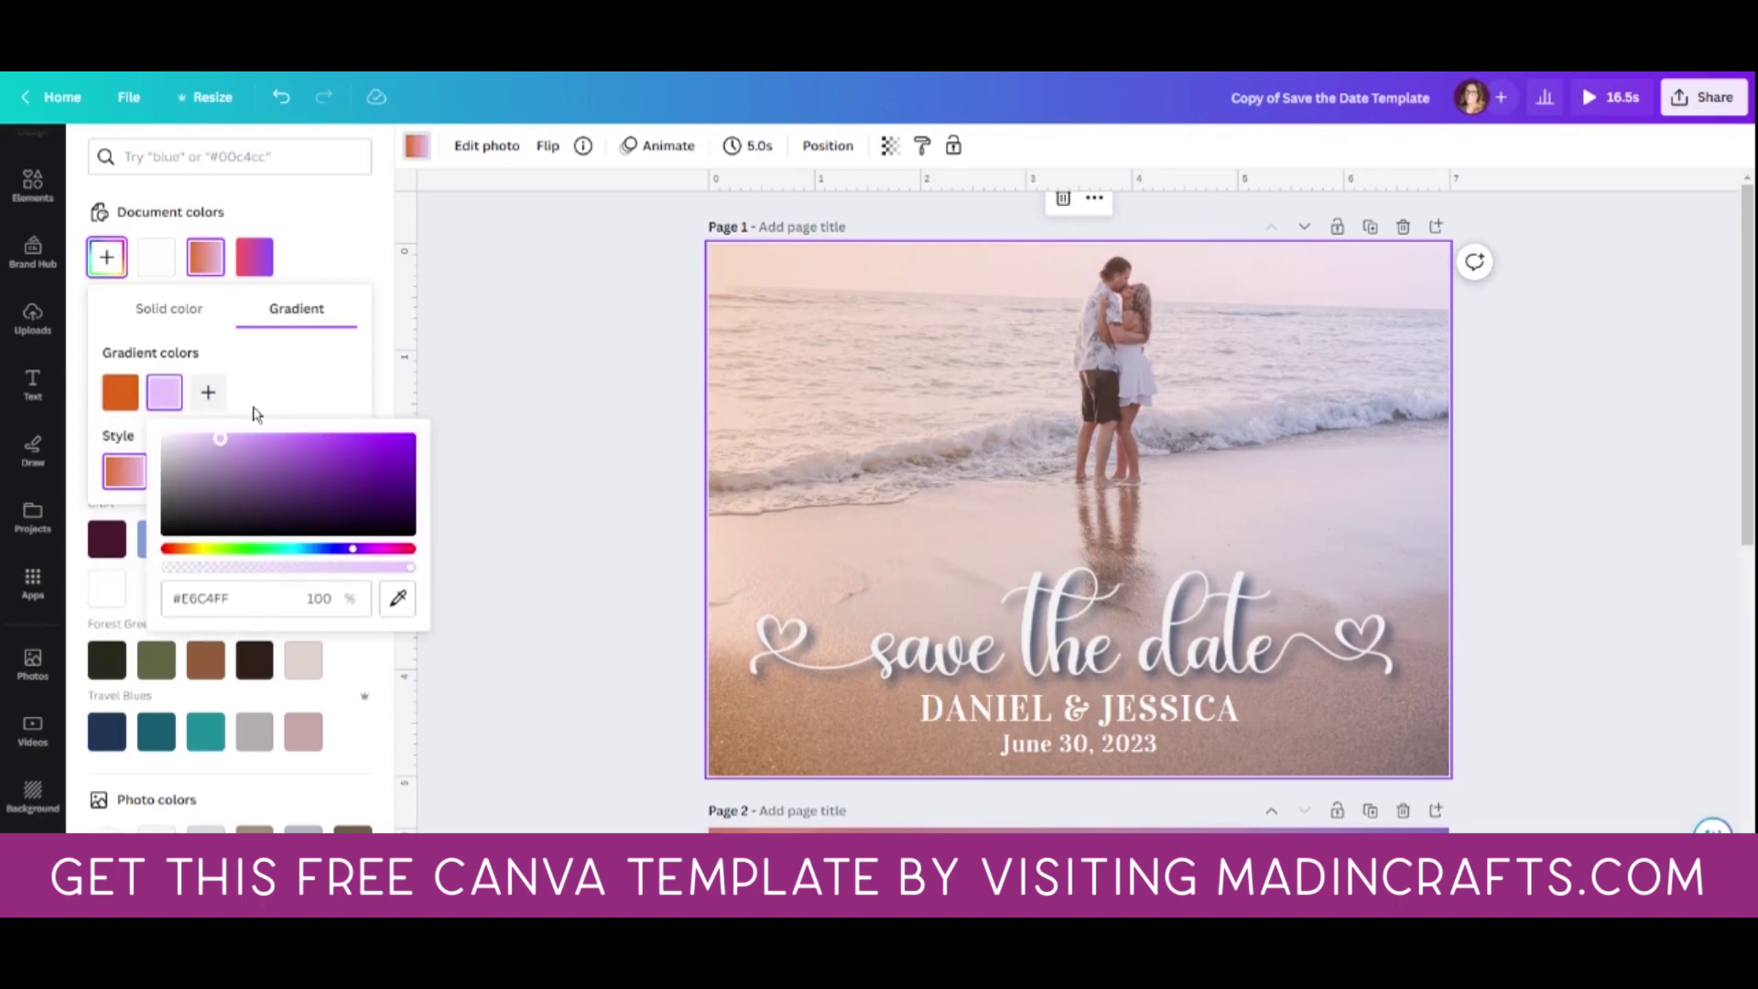
left_click_drag(353, 553, 260, 556)
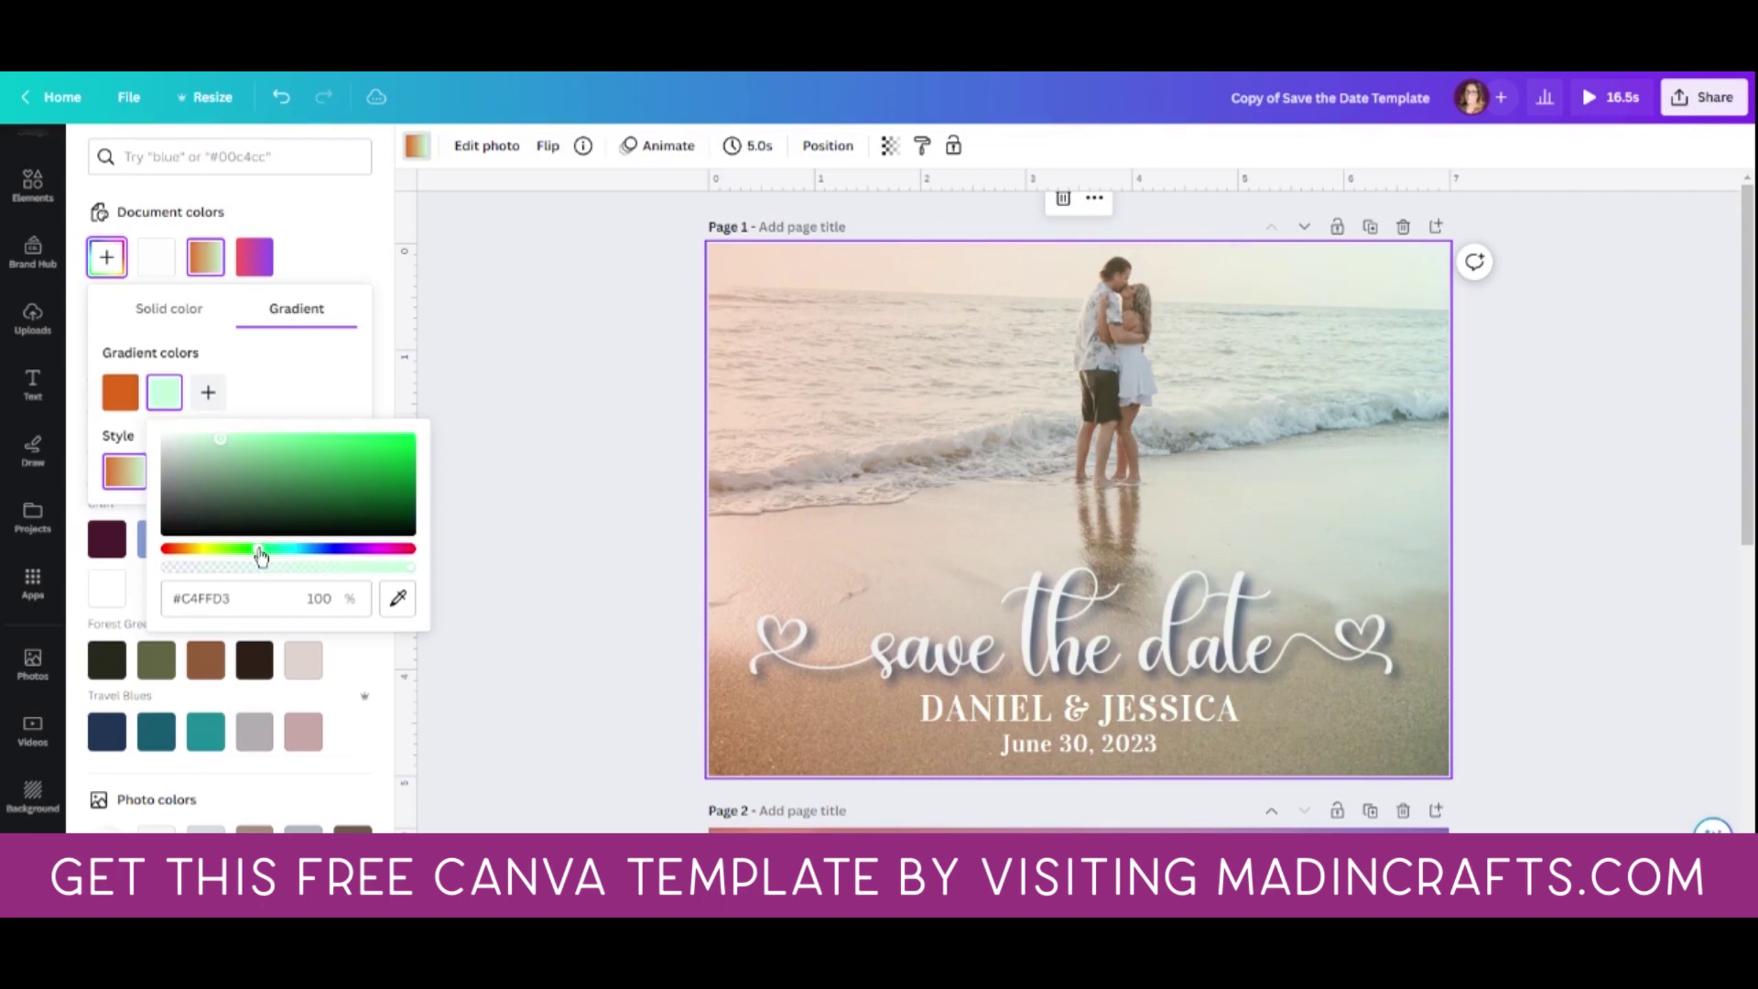
left_click(241, 479)
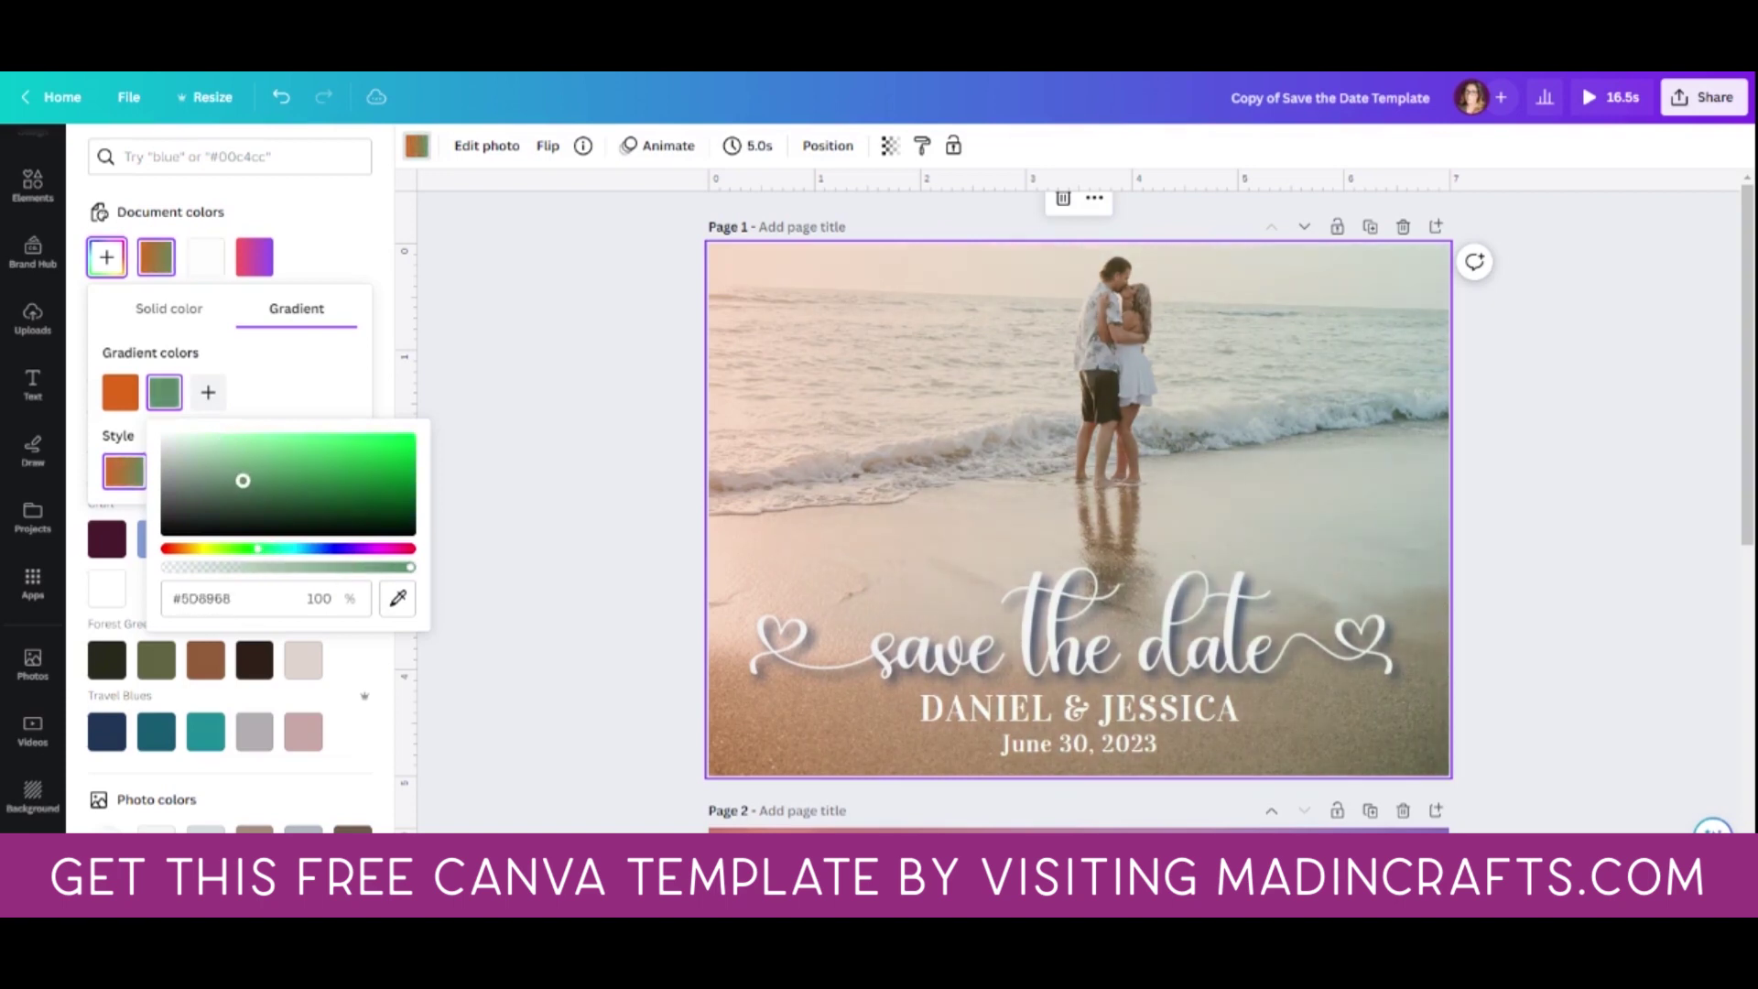
left_click_drag(242, 478, 218, 469)
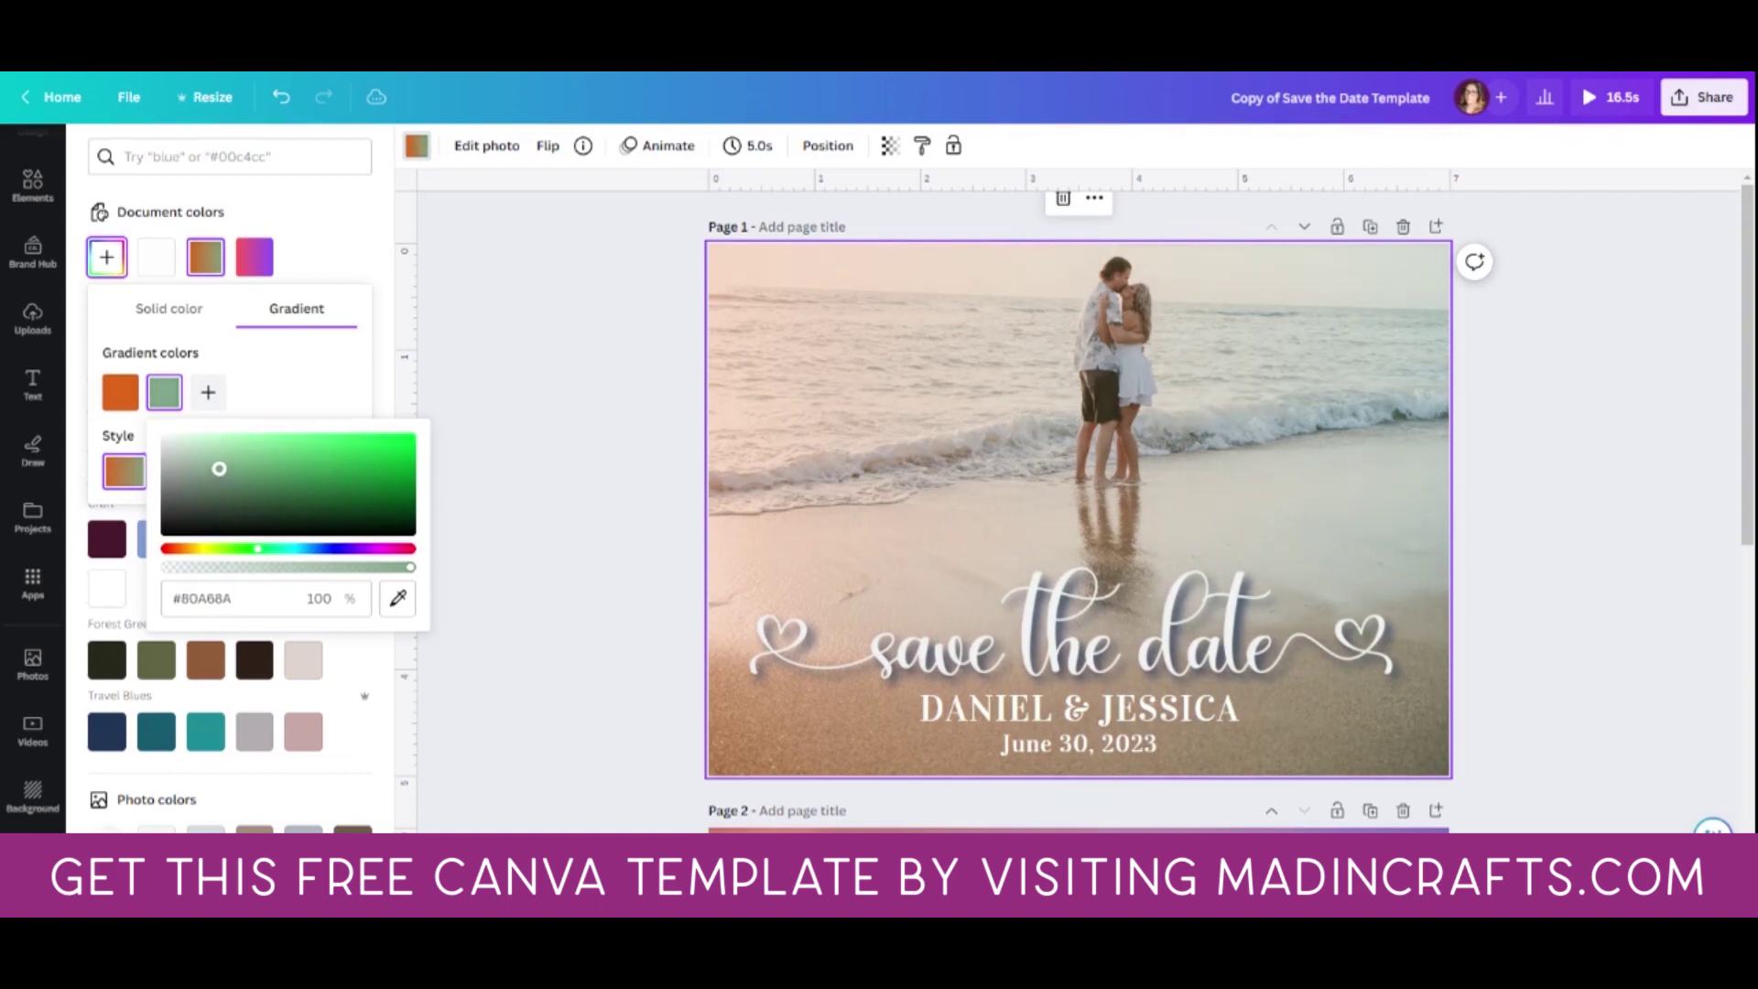
left_click(275, 366)
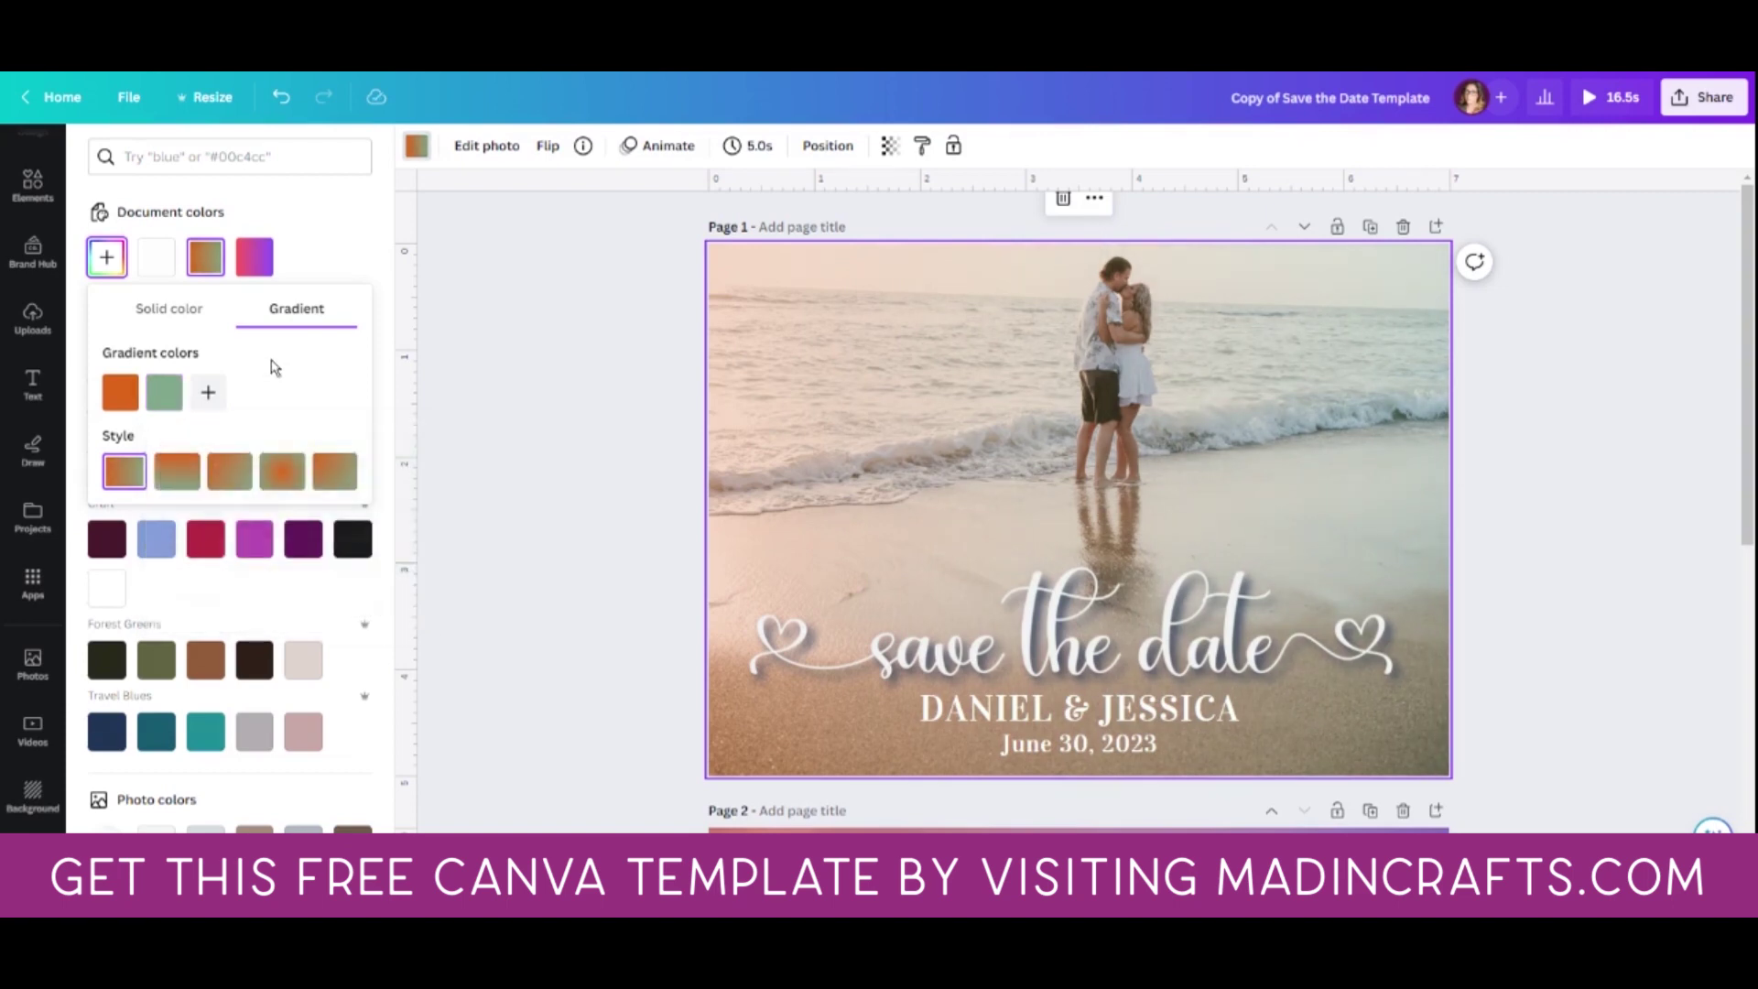
Step: Try a third gradient color of darker green #598665 on page 1 and remove it again
left_click(208, 391)
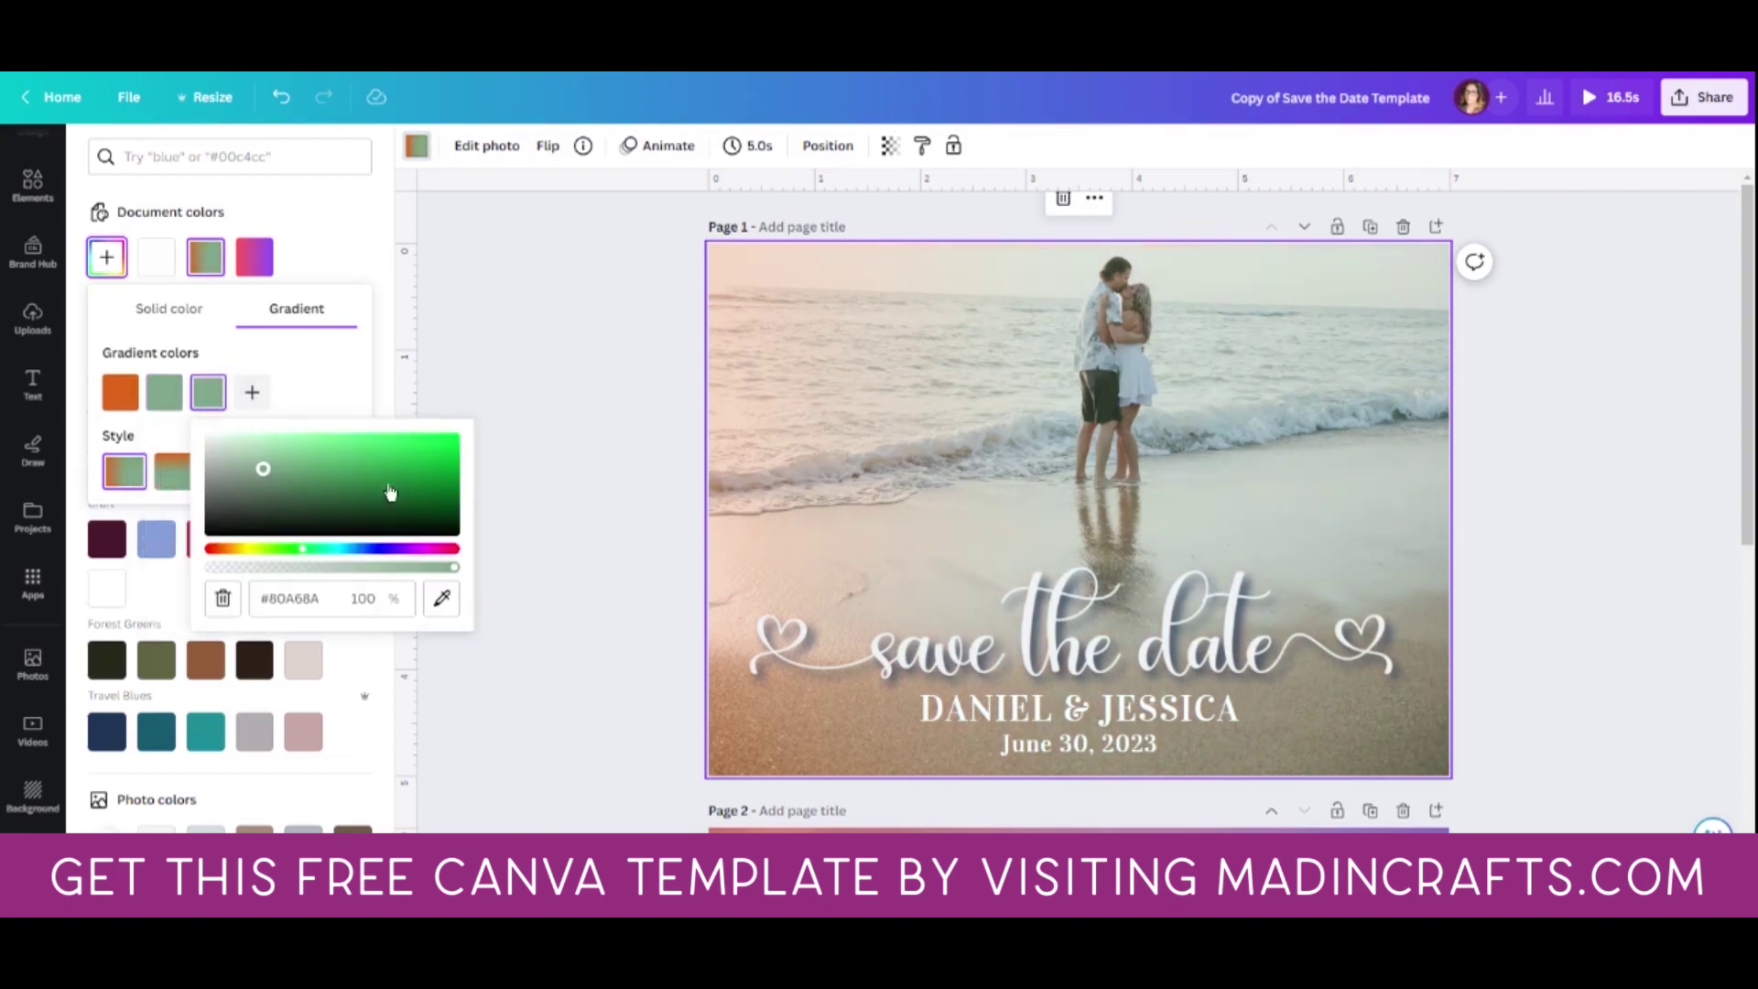
left_click_drag(390, 478, 291, 481)
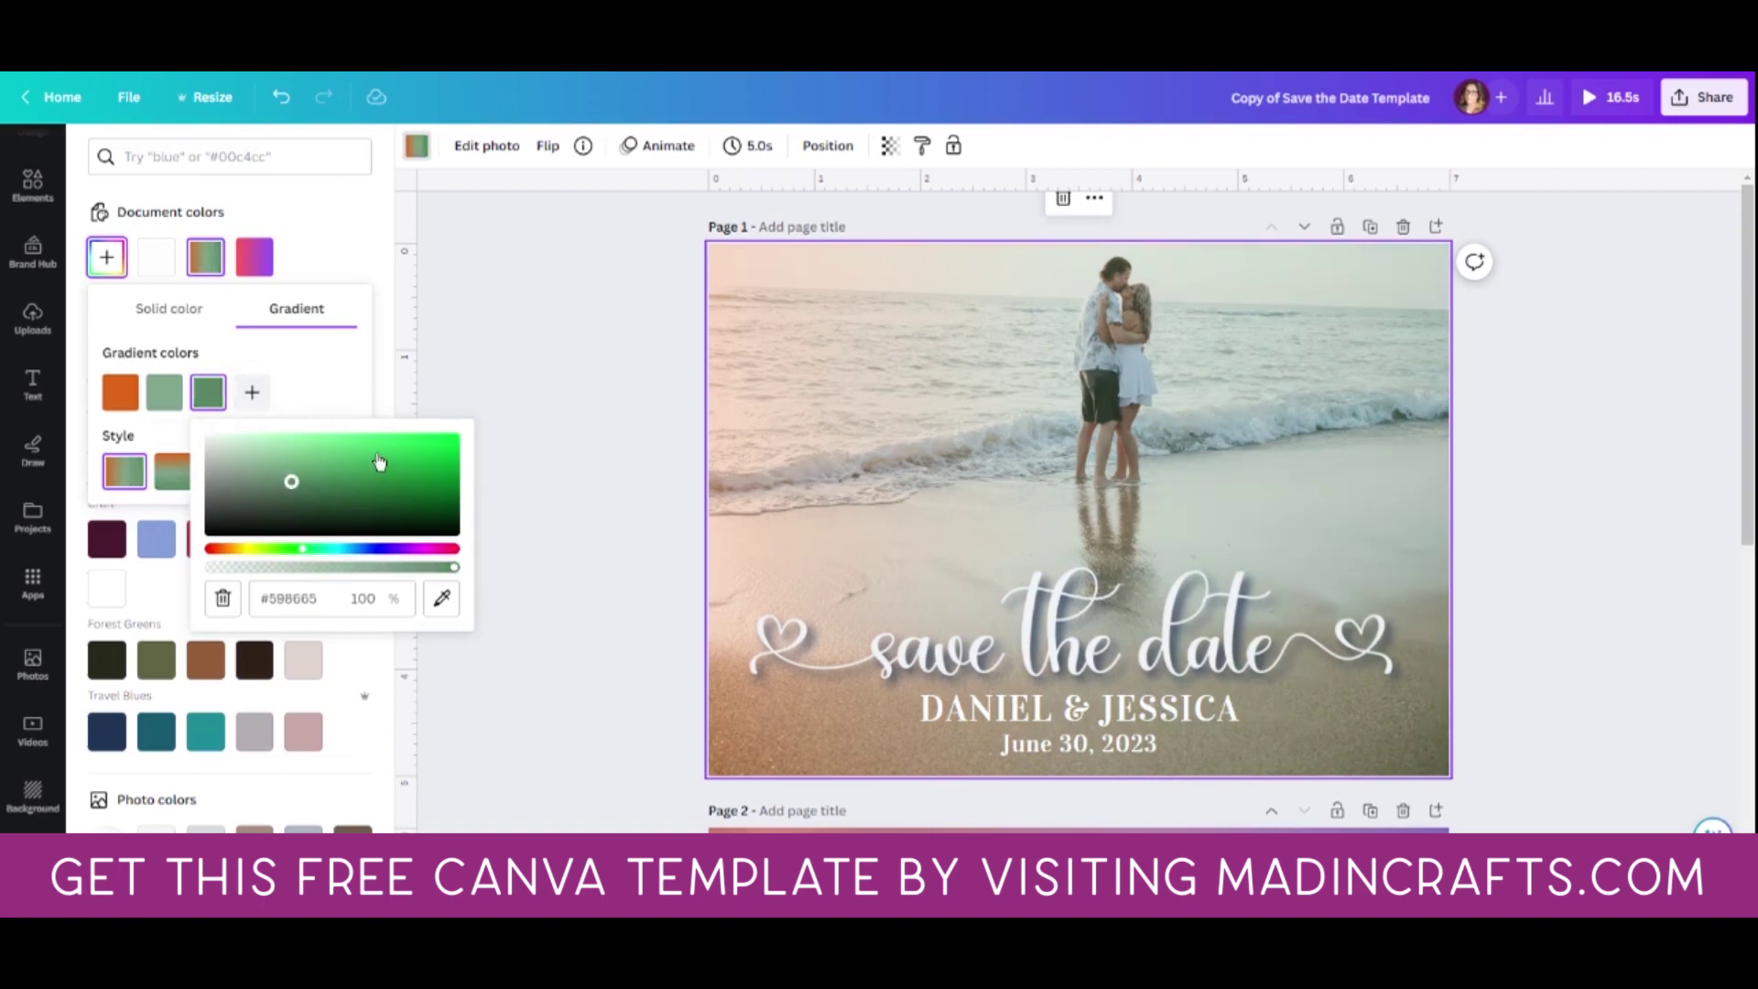
mouse_move(227, 395)
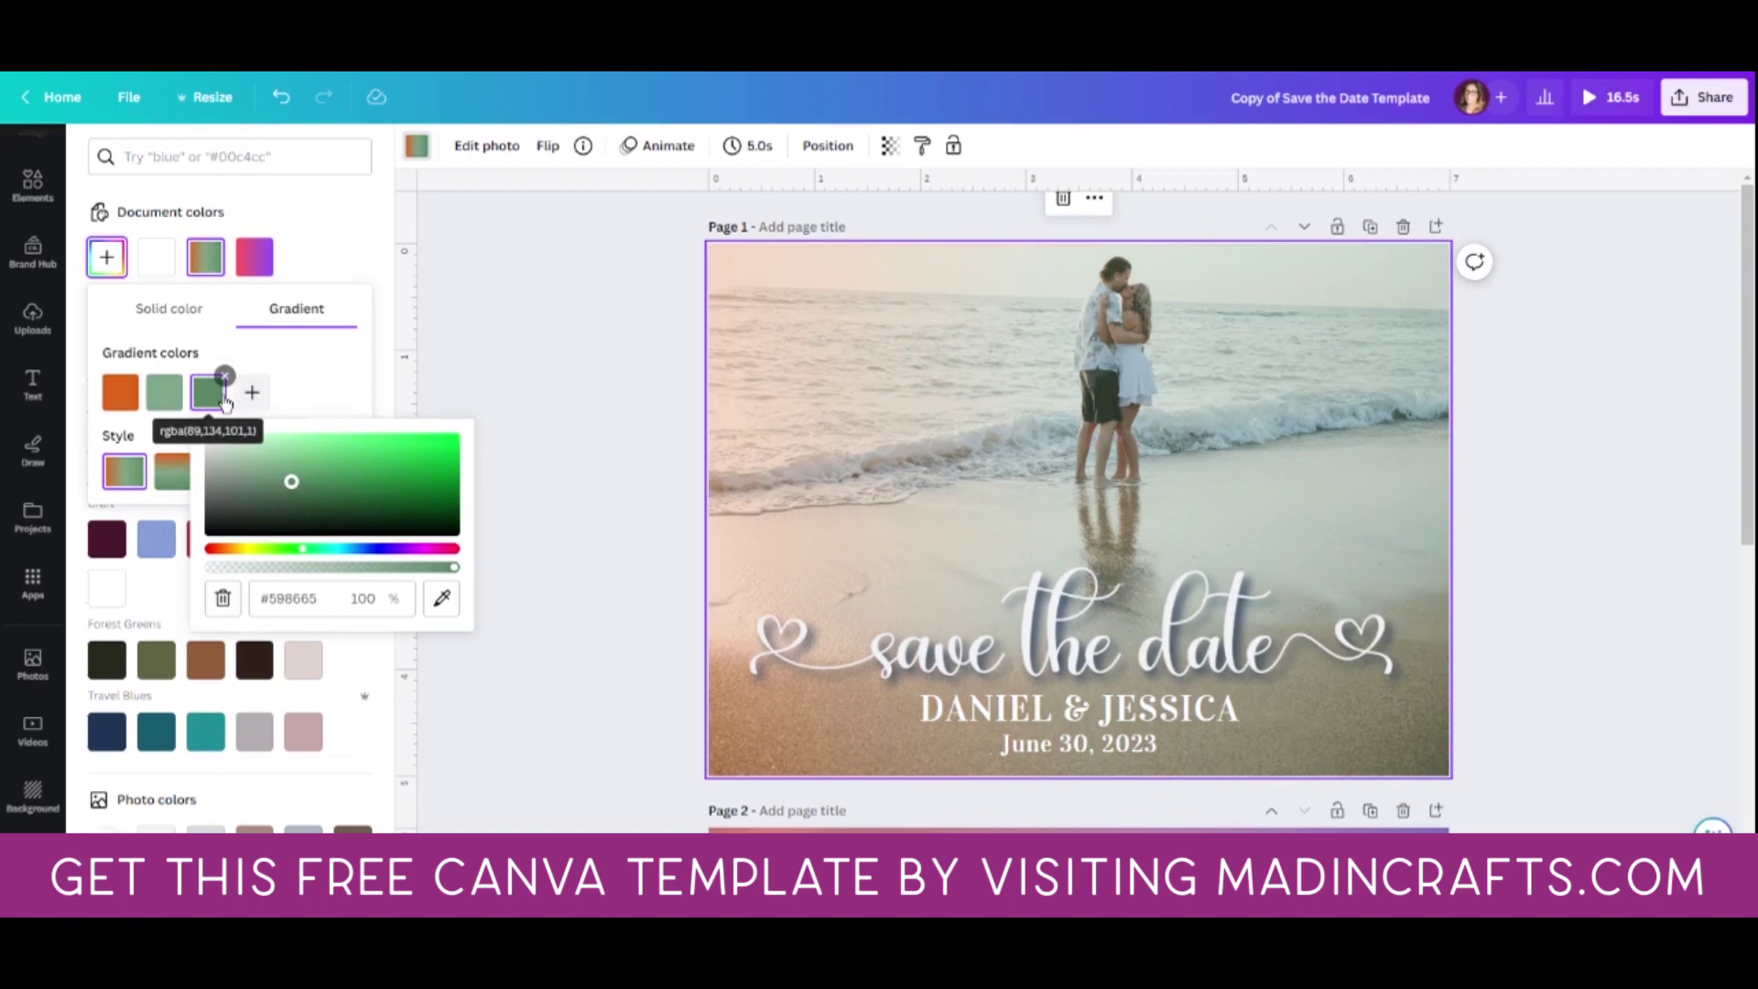
left_click(222, 598)
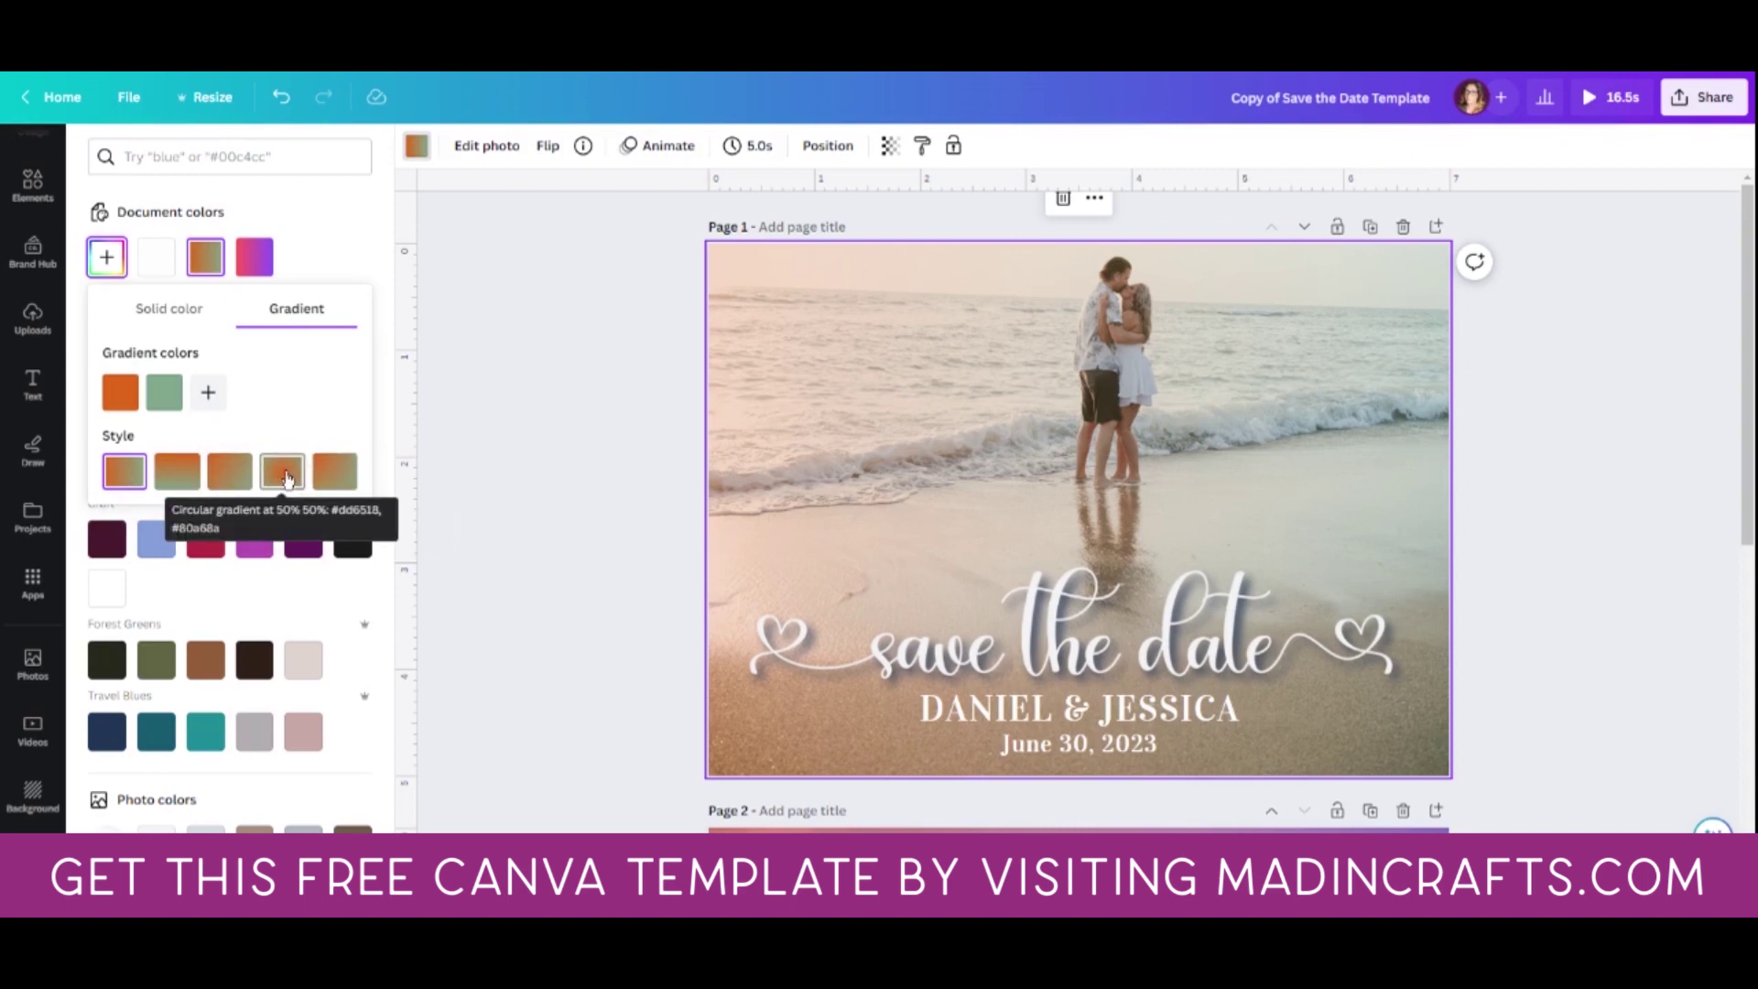
Step: Try the other gradient styles behind the page 1 photo, including the circular one, and return to the left-to-right linear style
left_click(343, 473)
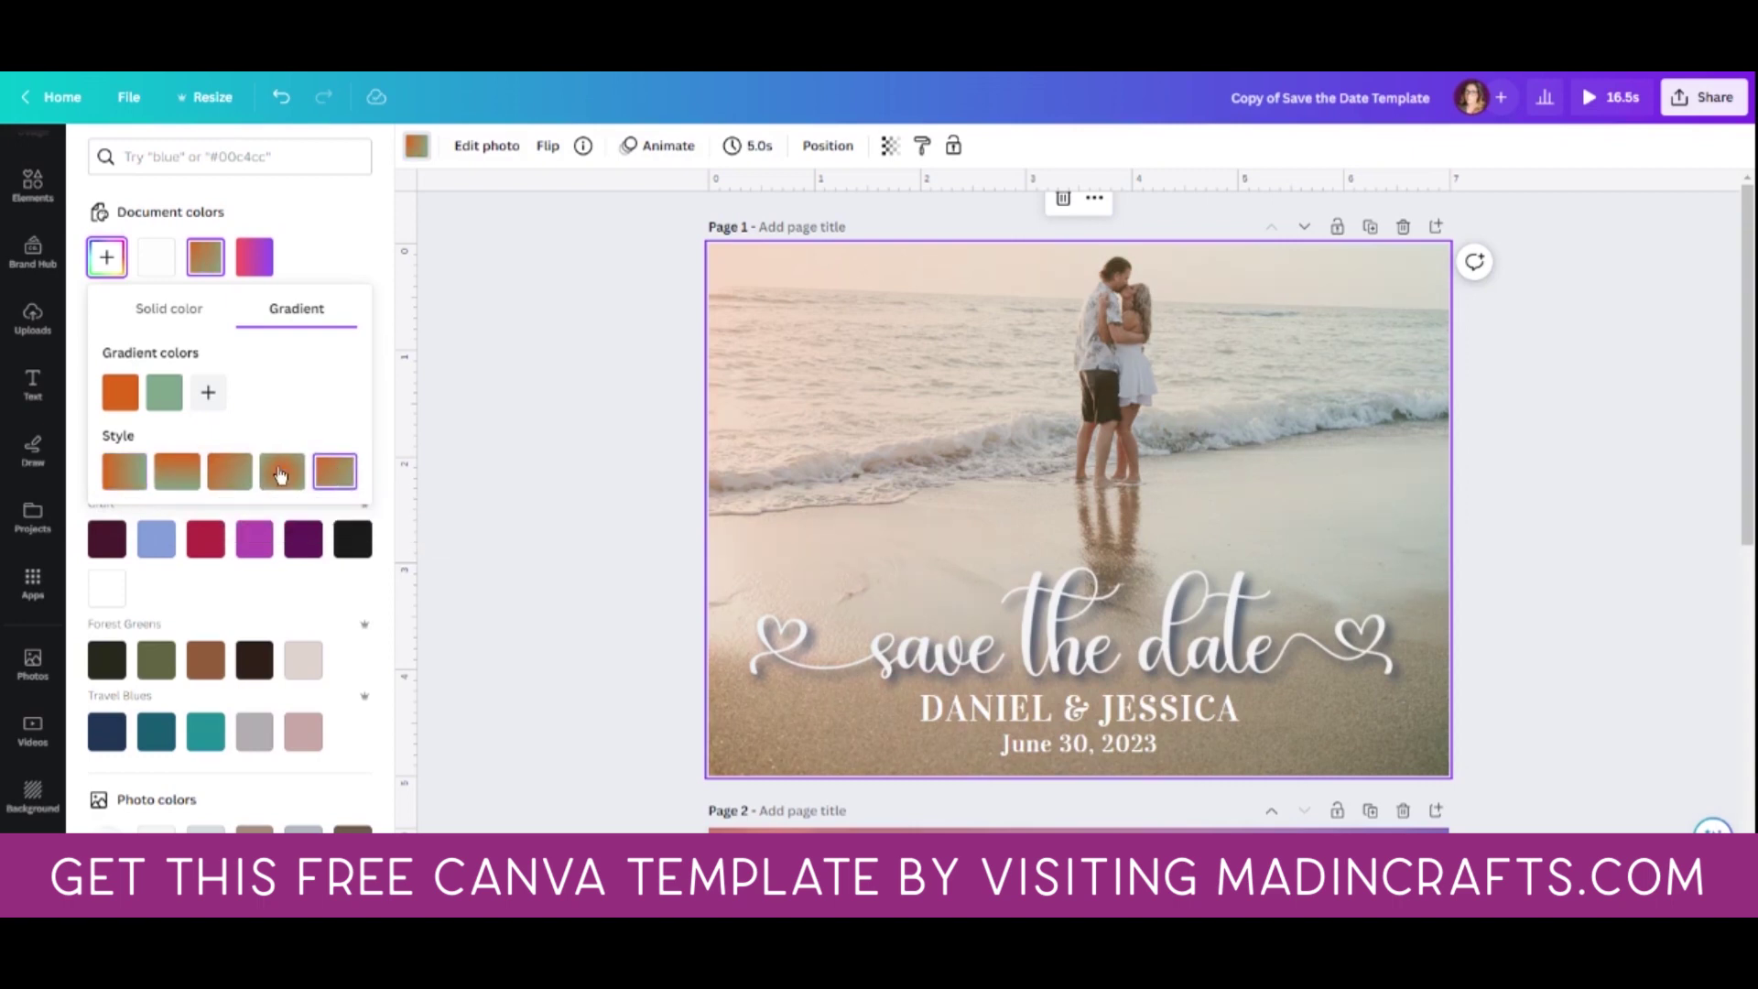
left_click(278, 474)
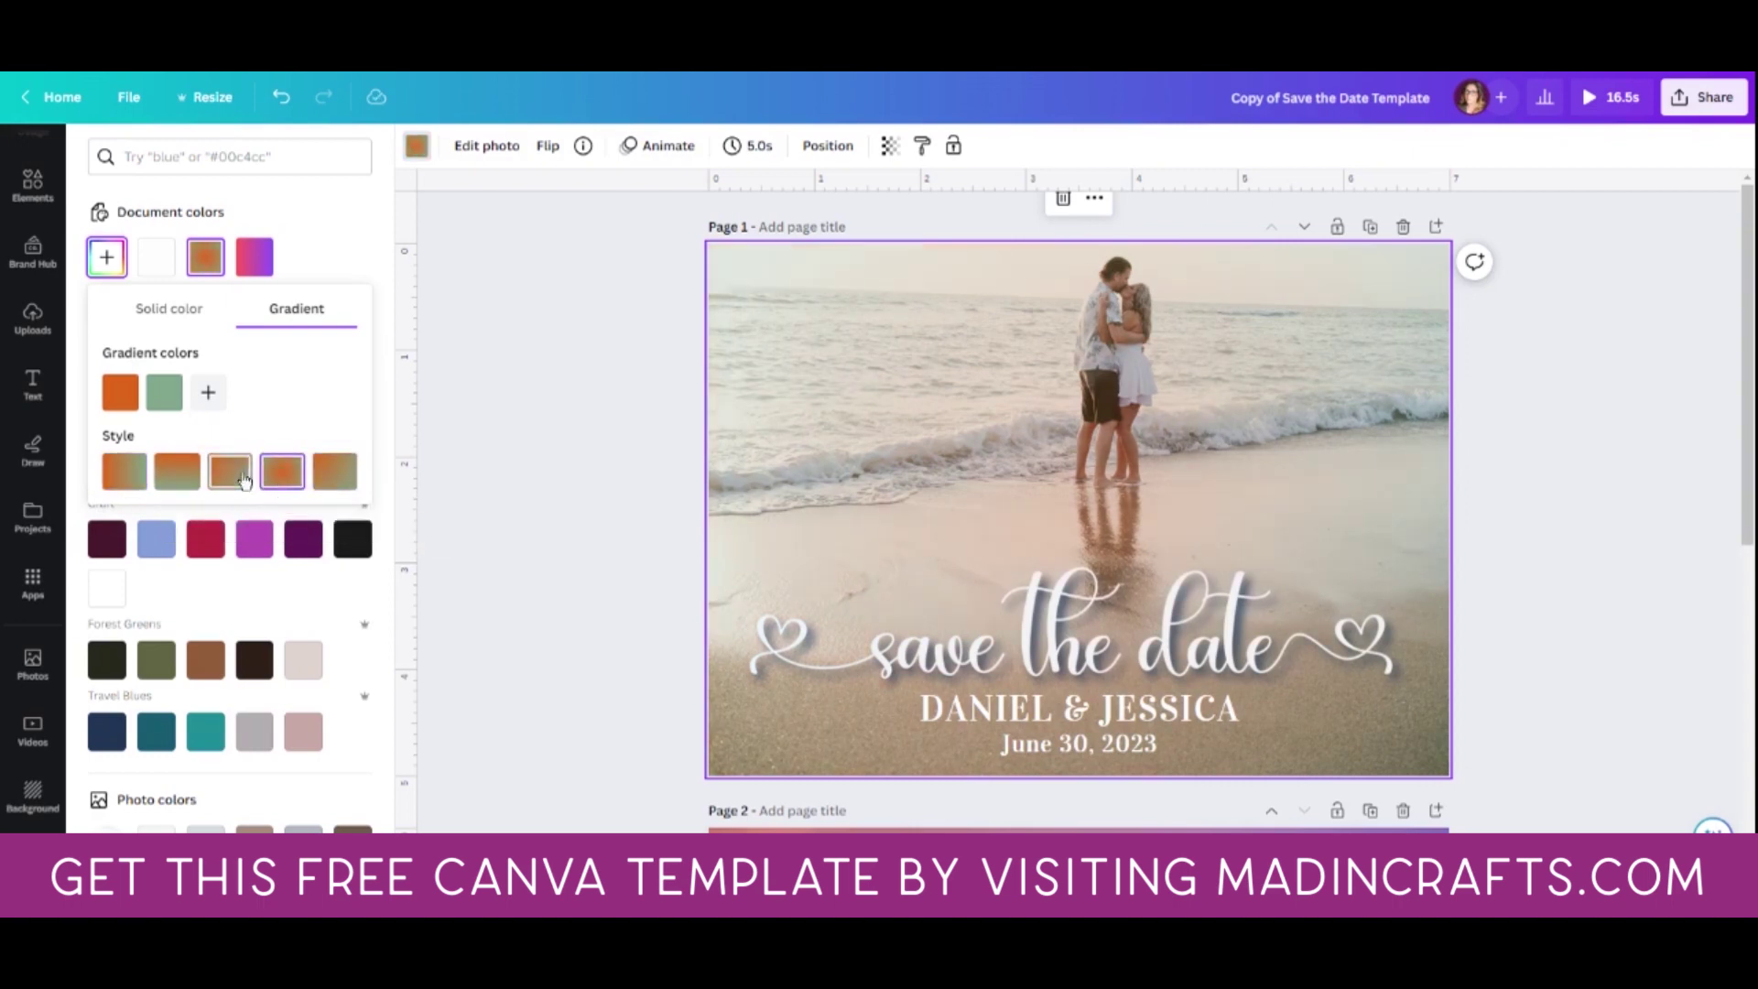
left_click(237, 477)
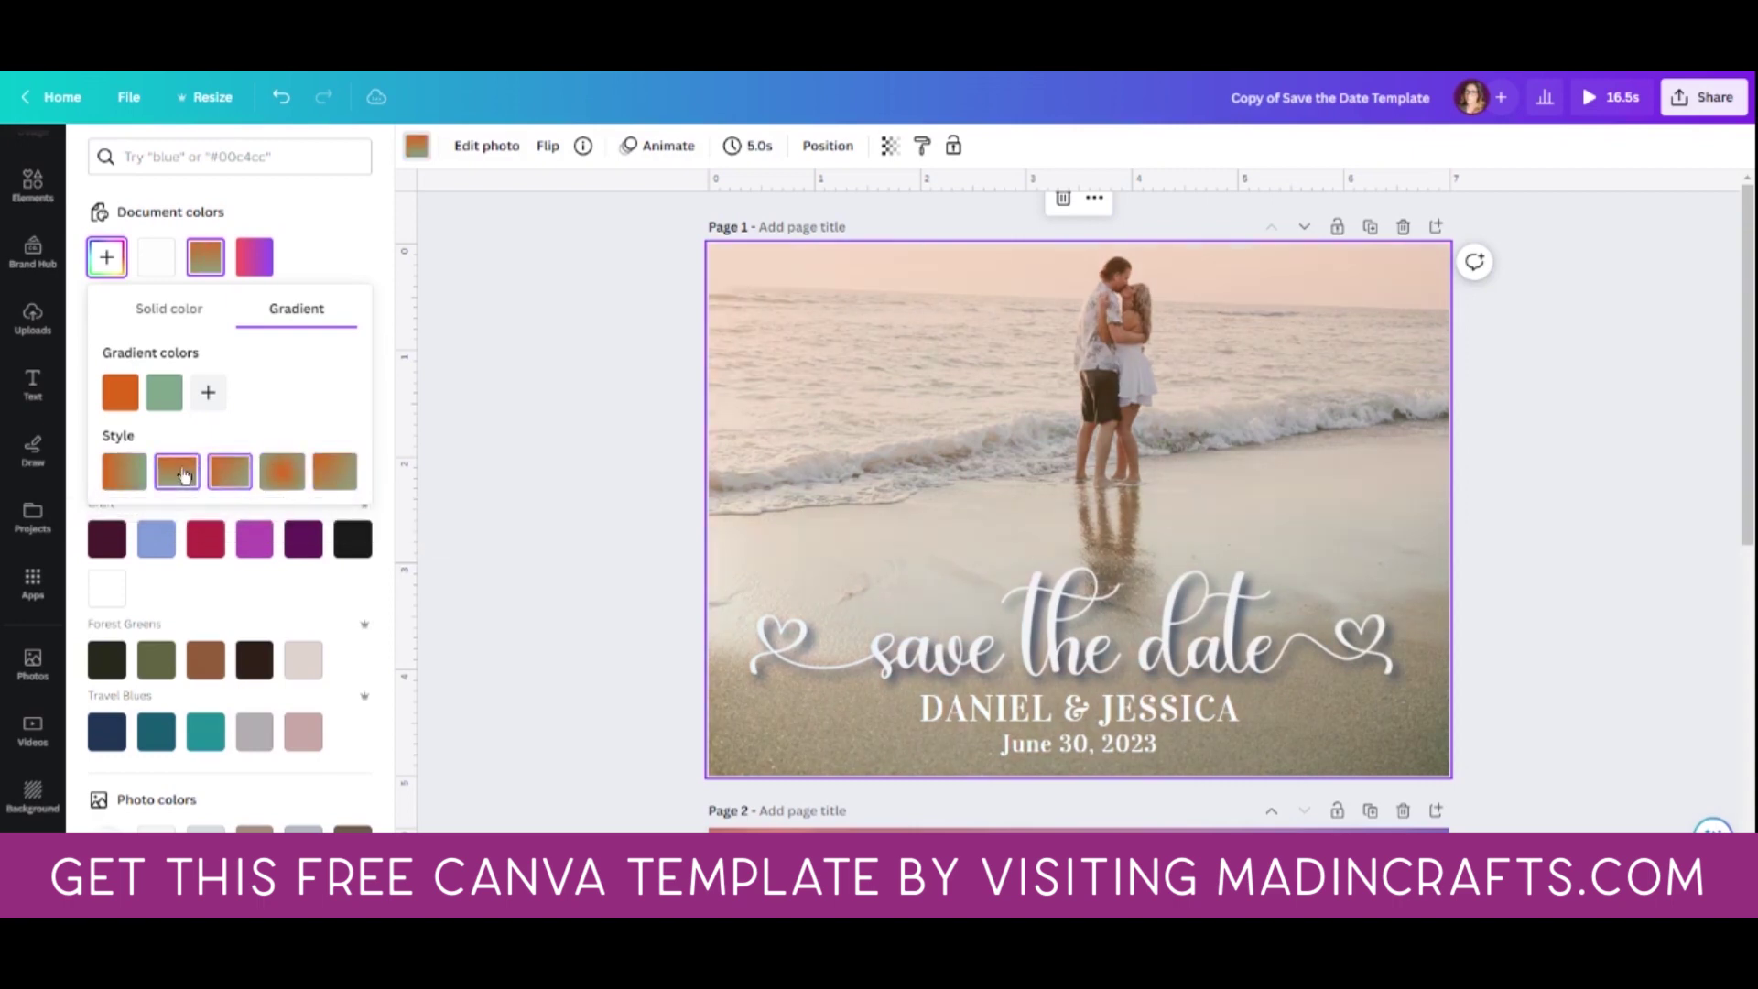
left_click(177, 471)
left_click(134, 474)
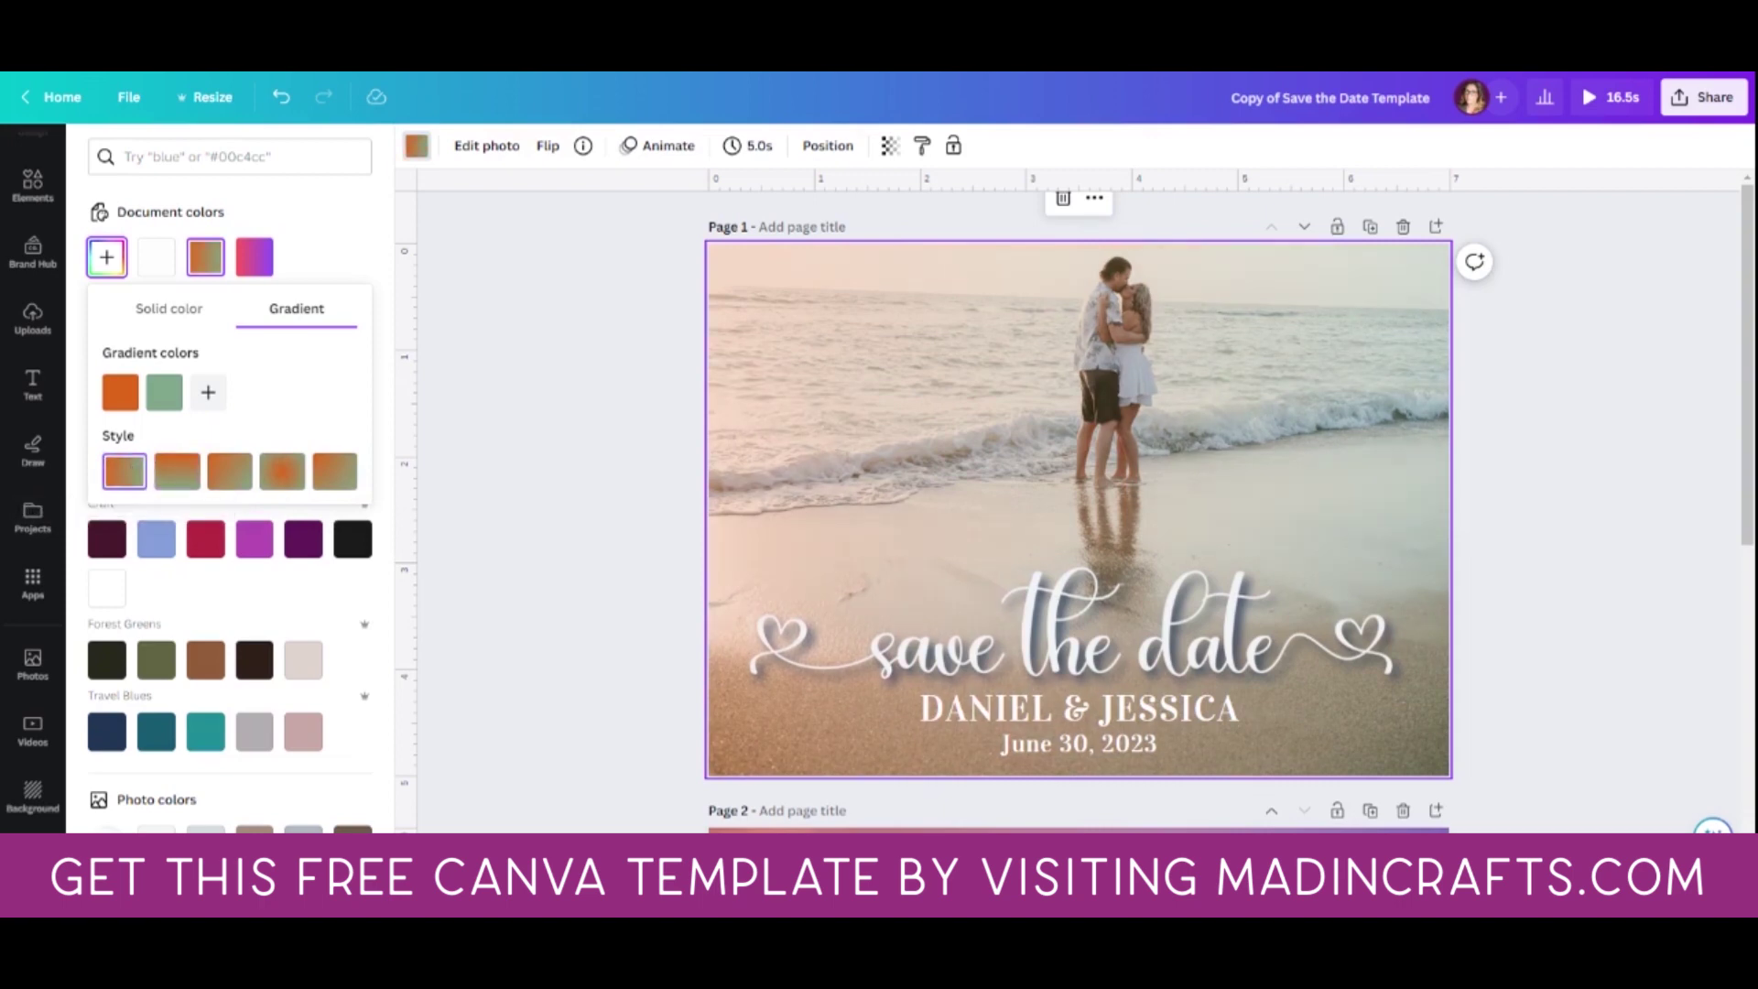
left_click(534, 357)
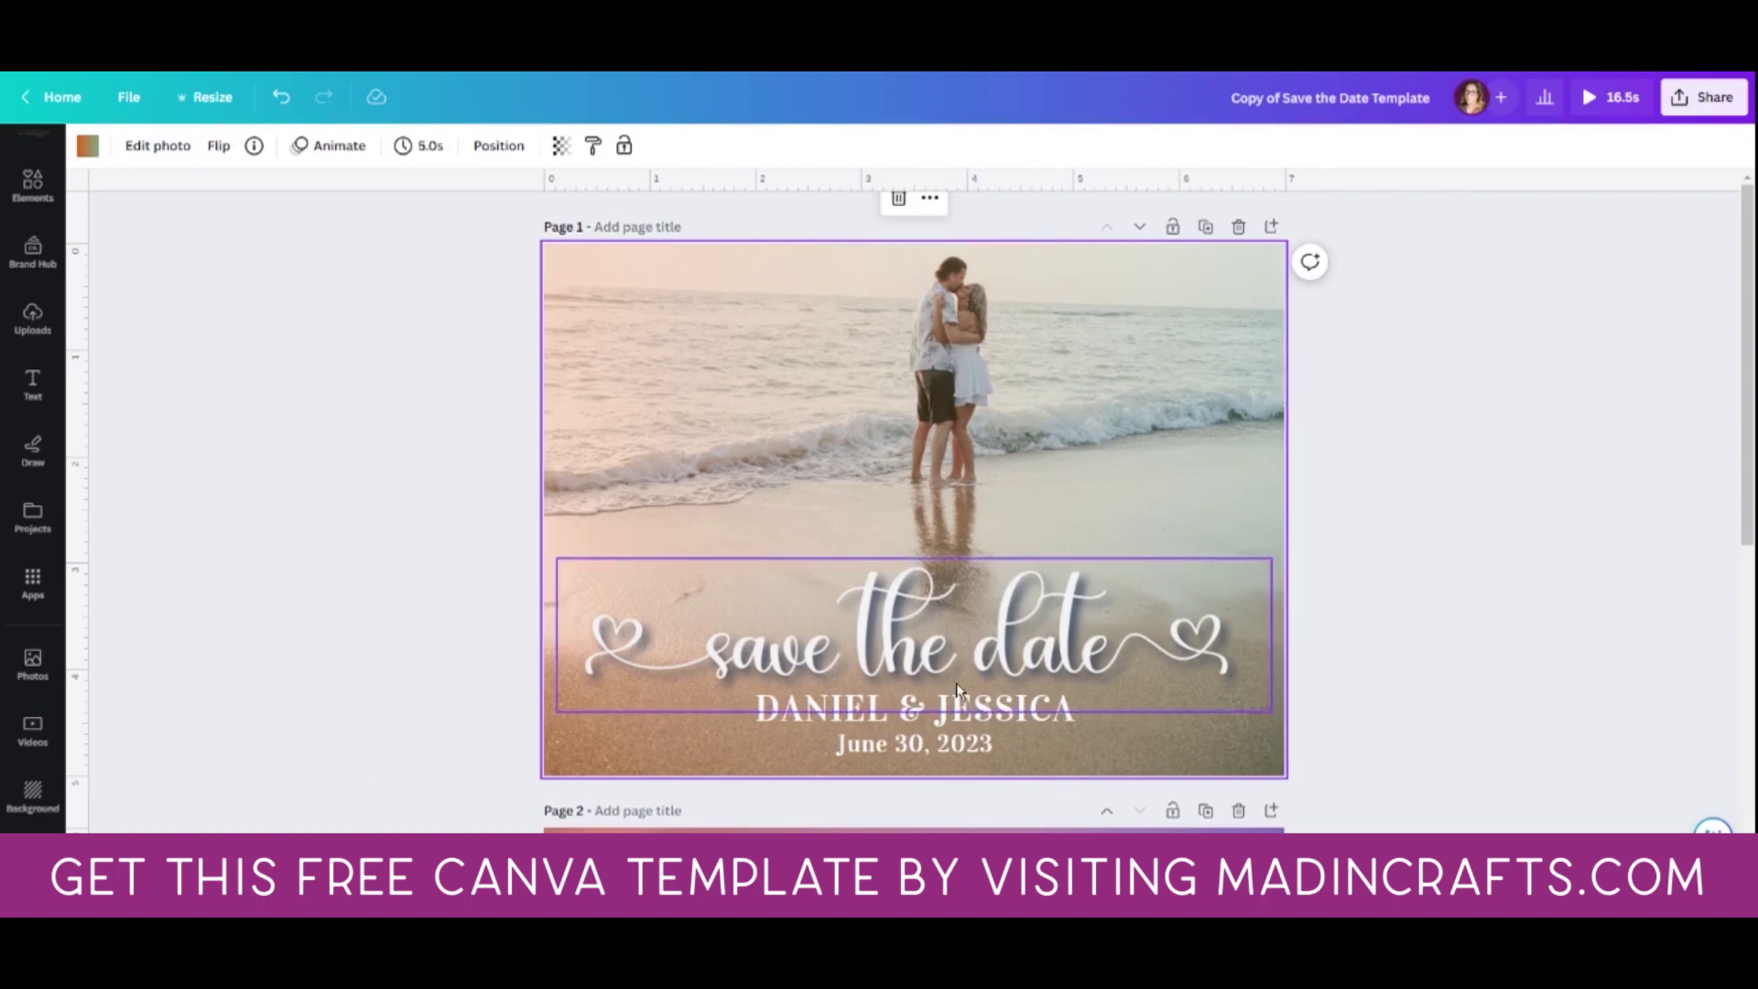
Step: Change the shadow color of the "save the date" lettering on page 1 to dark brown #422309
left_click(889, 653)
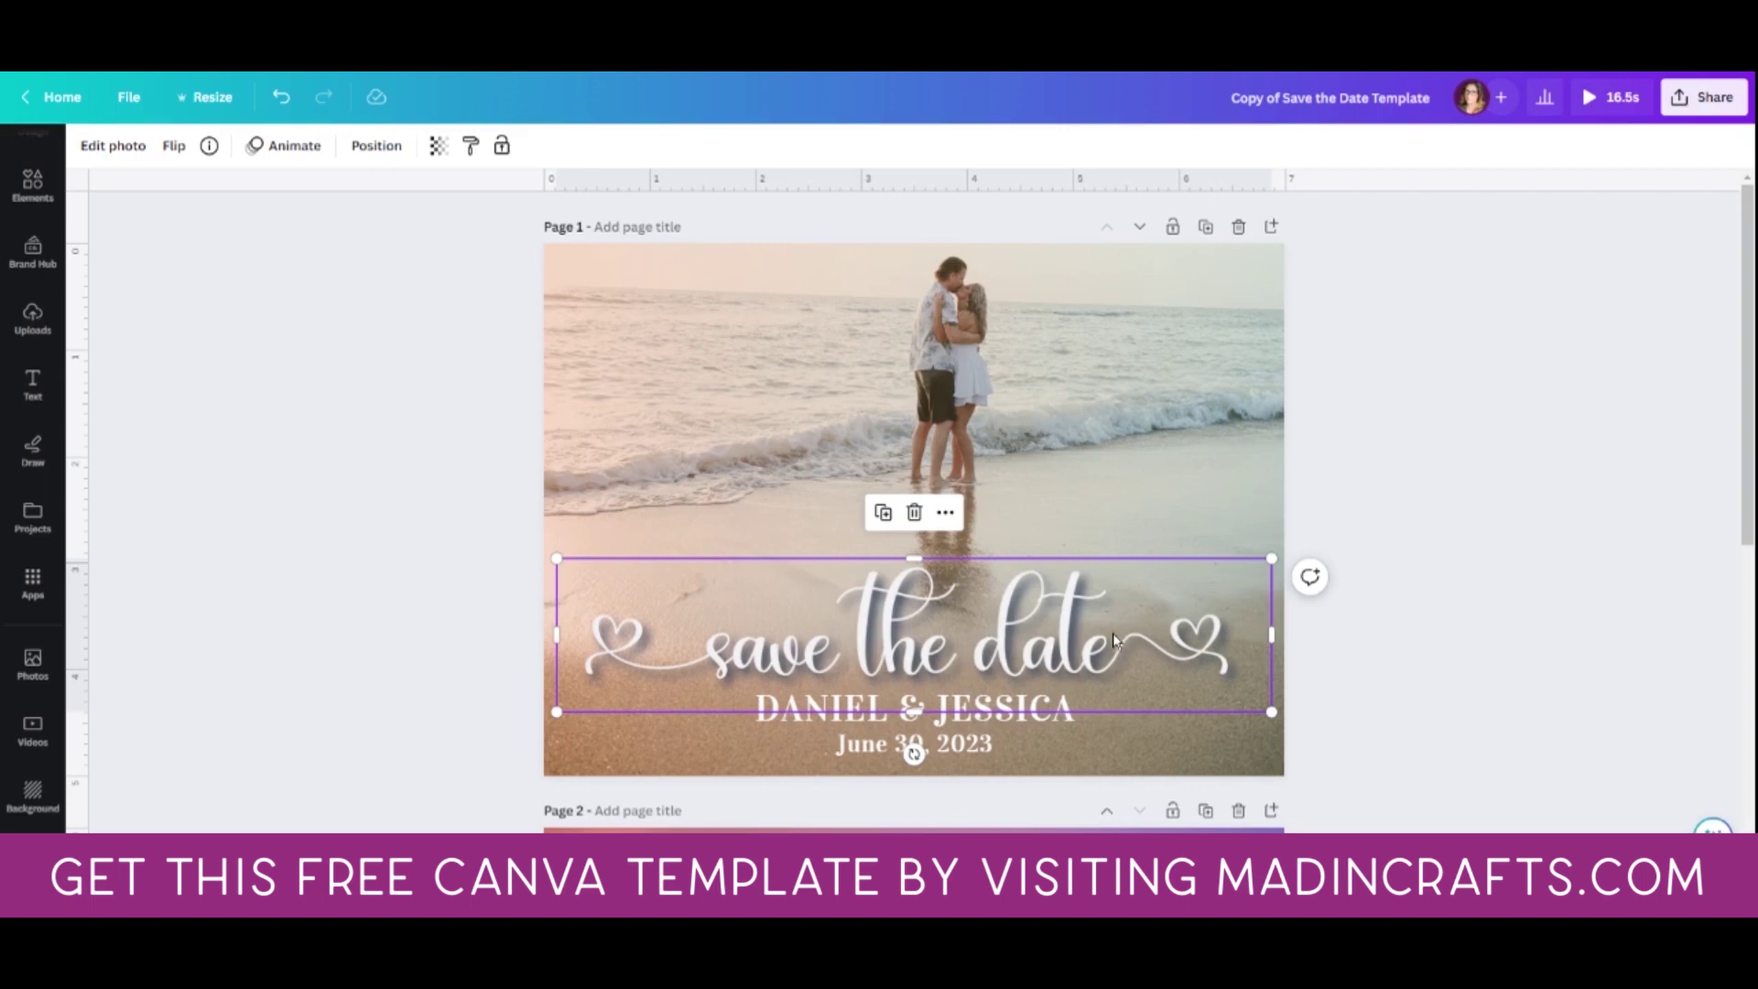
left_click(108, 149)
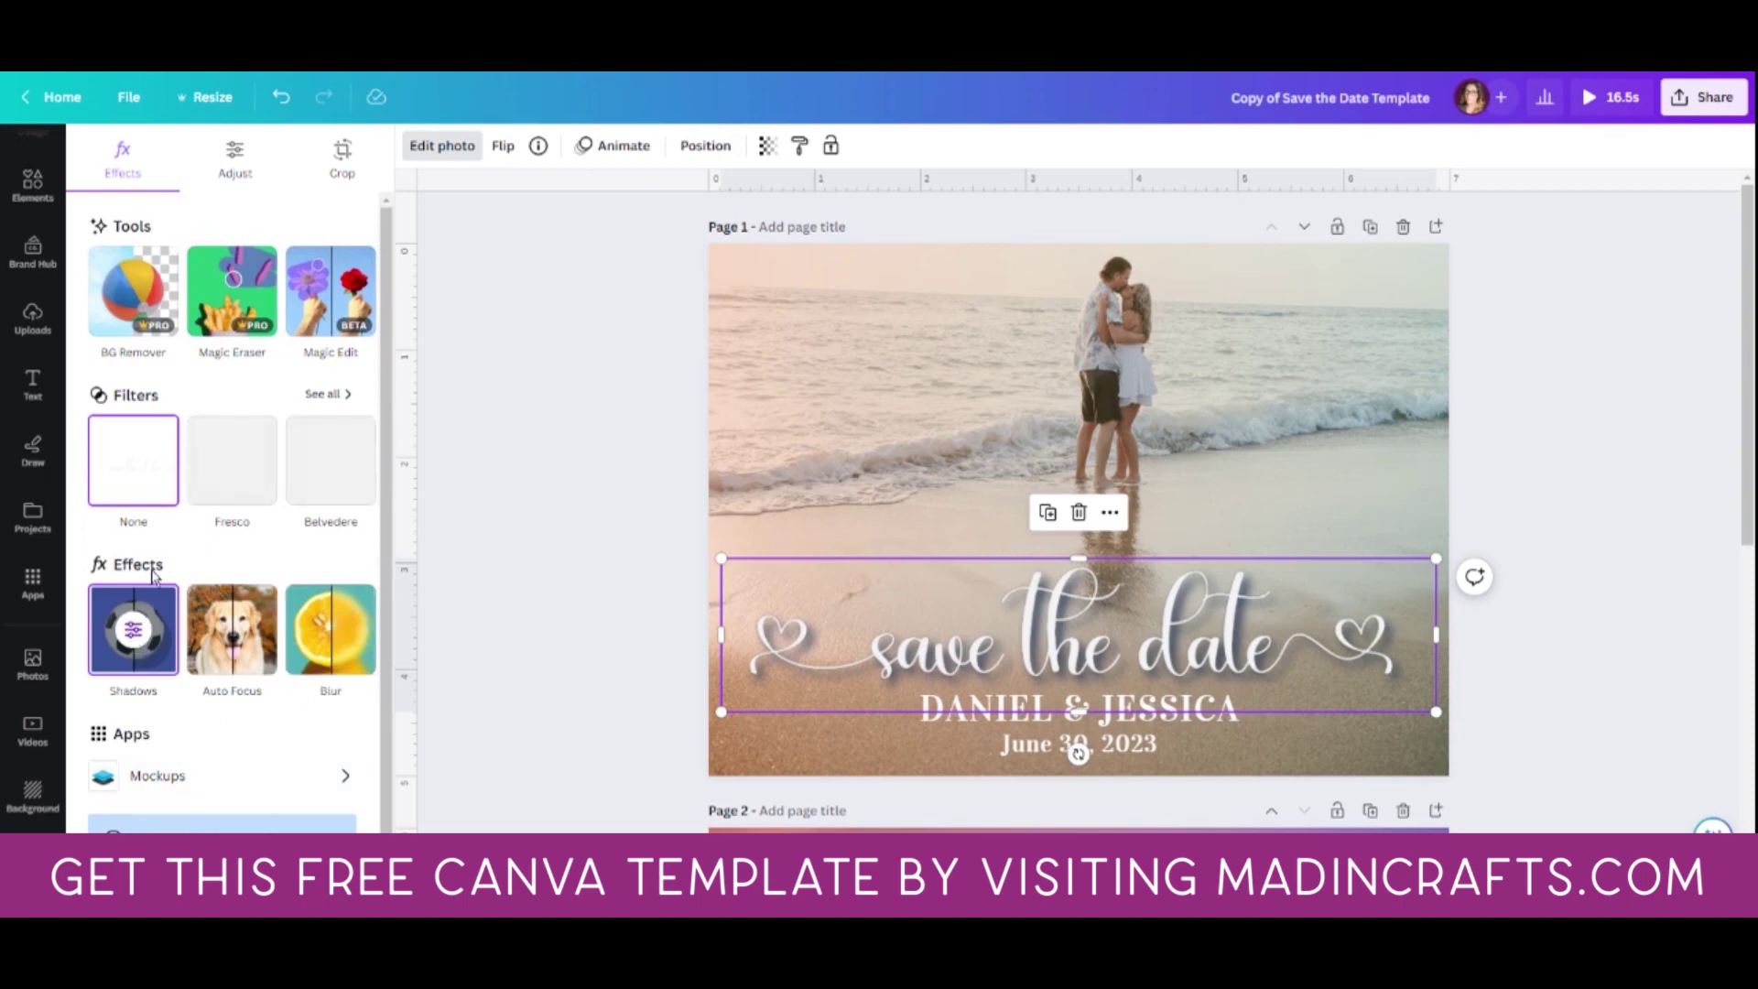
left_click(144, 639)
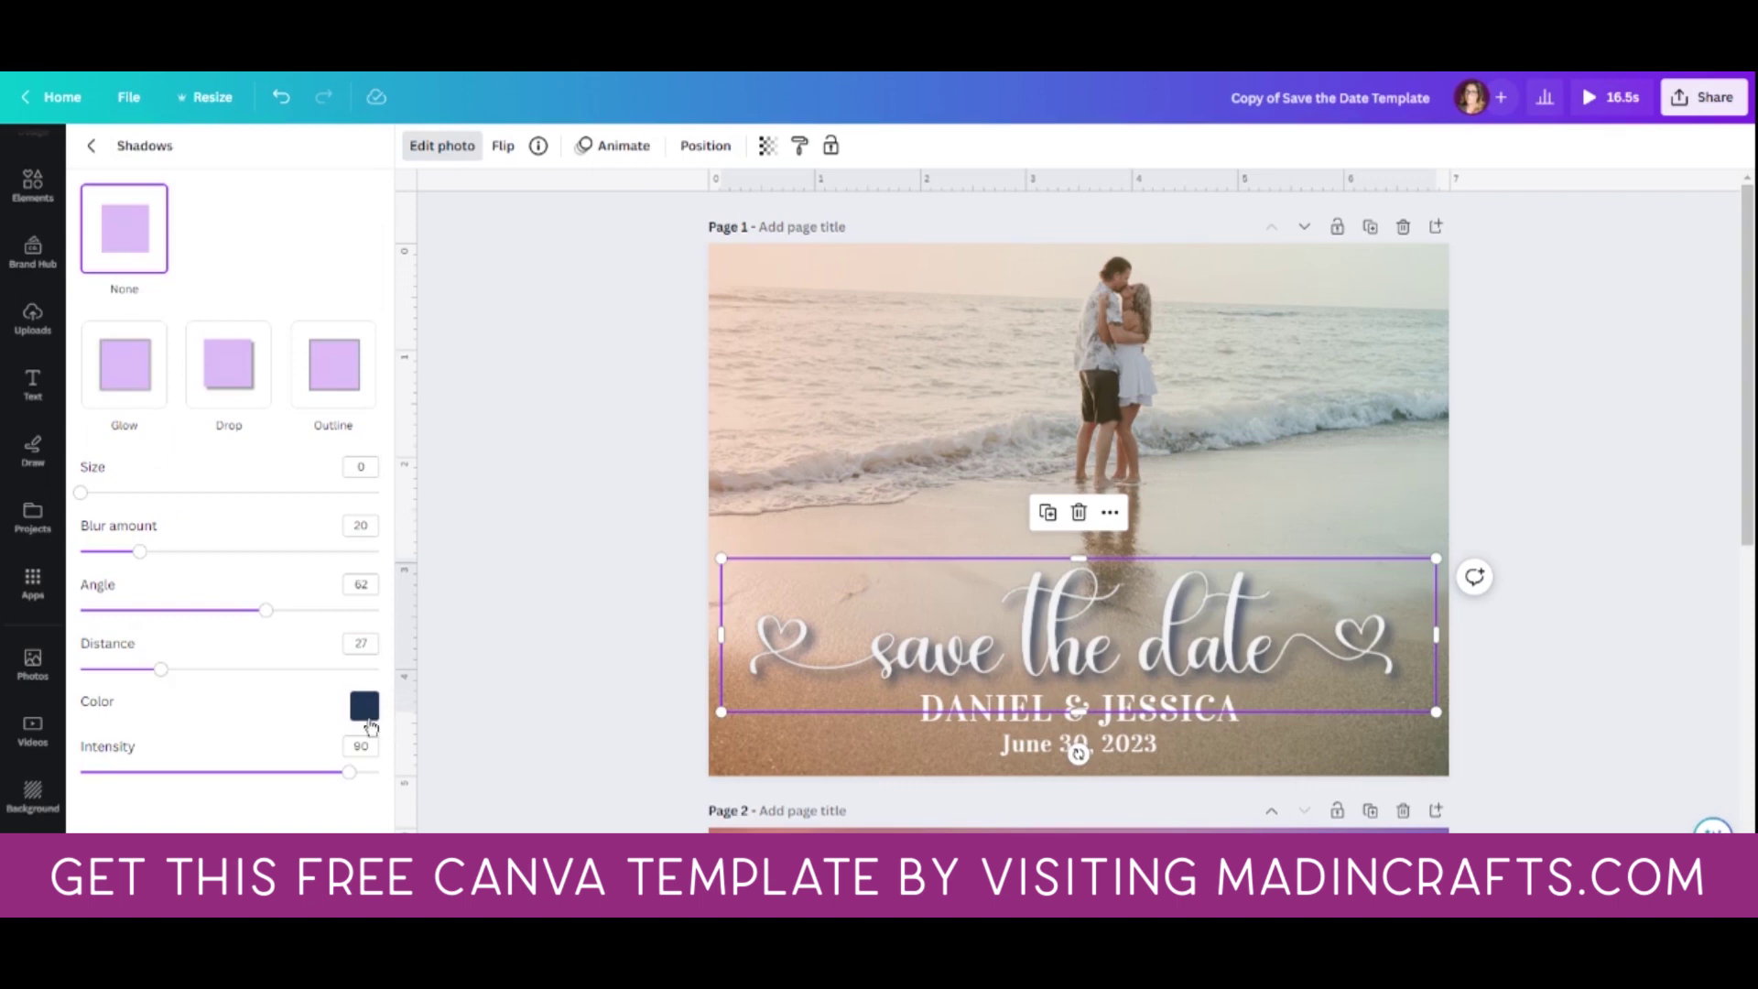
left_click(364, 707)
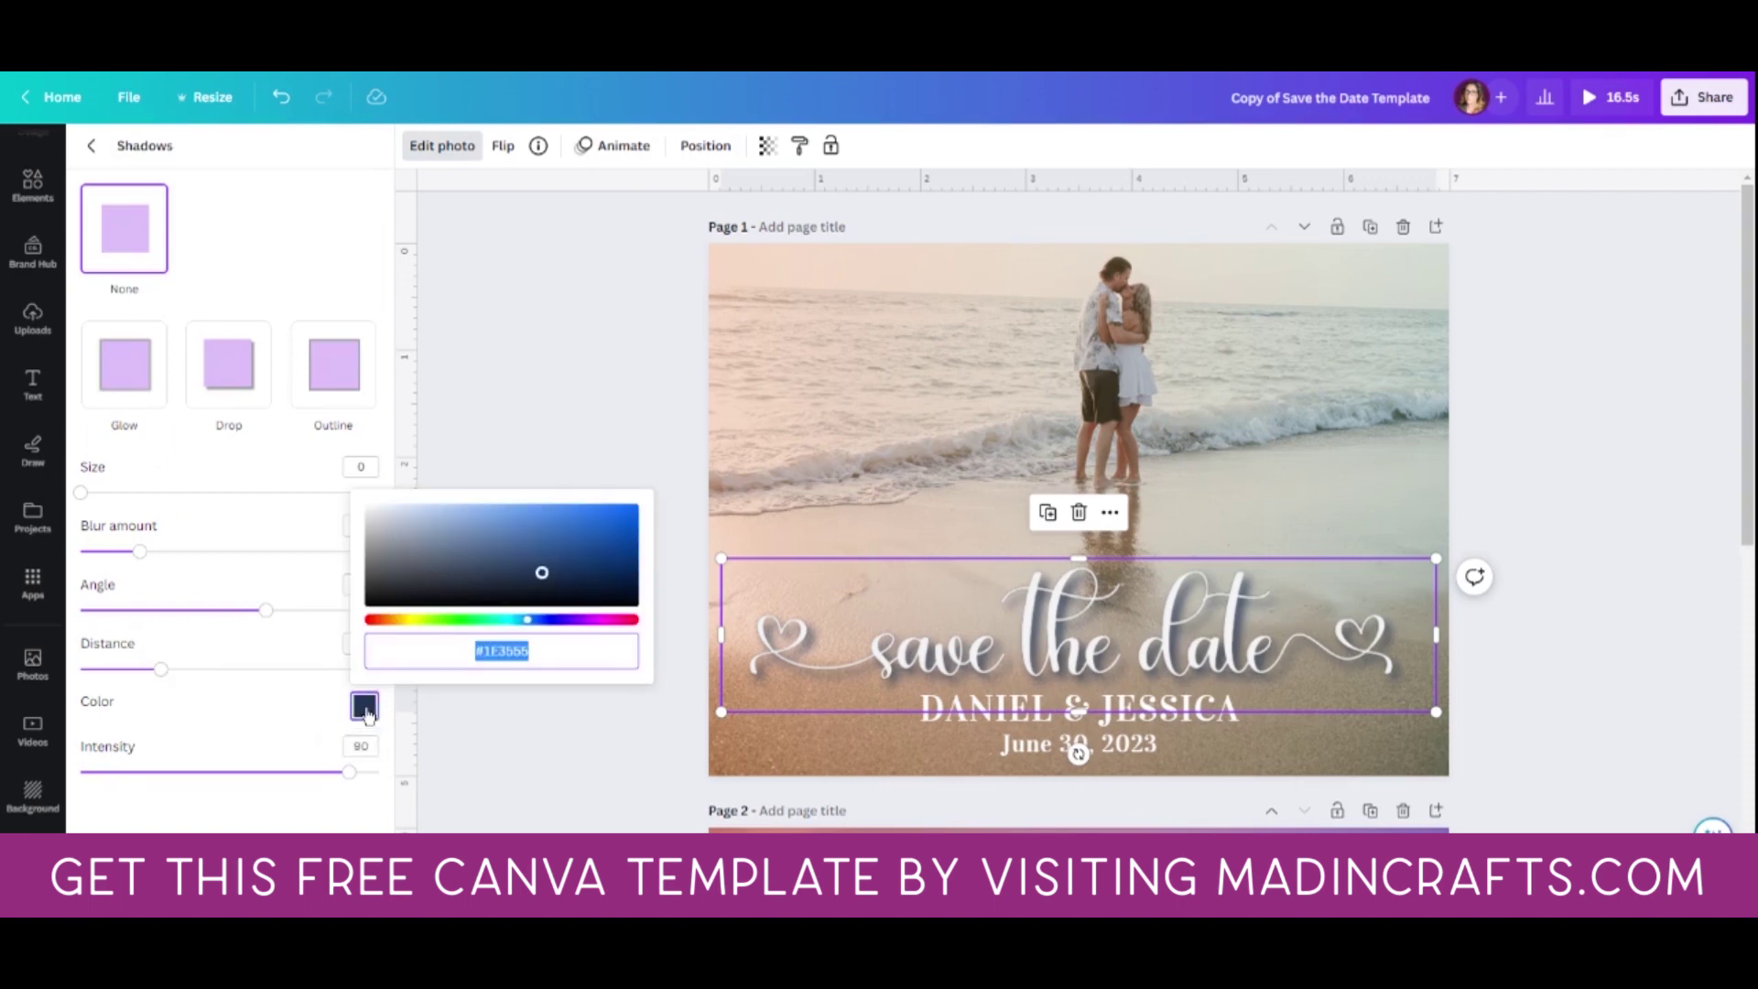
left_click_drag(528, 619, 385, 622)
left_click_drag(546, 577, 599, 579)
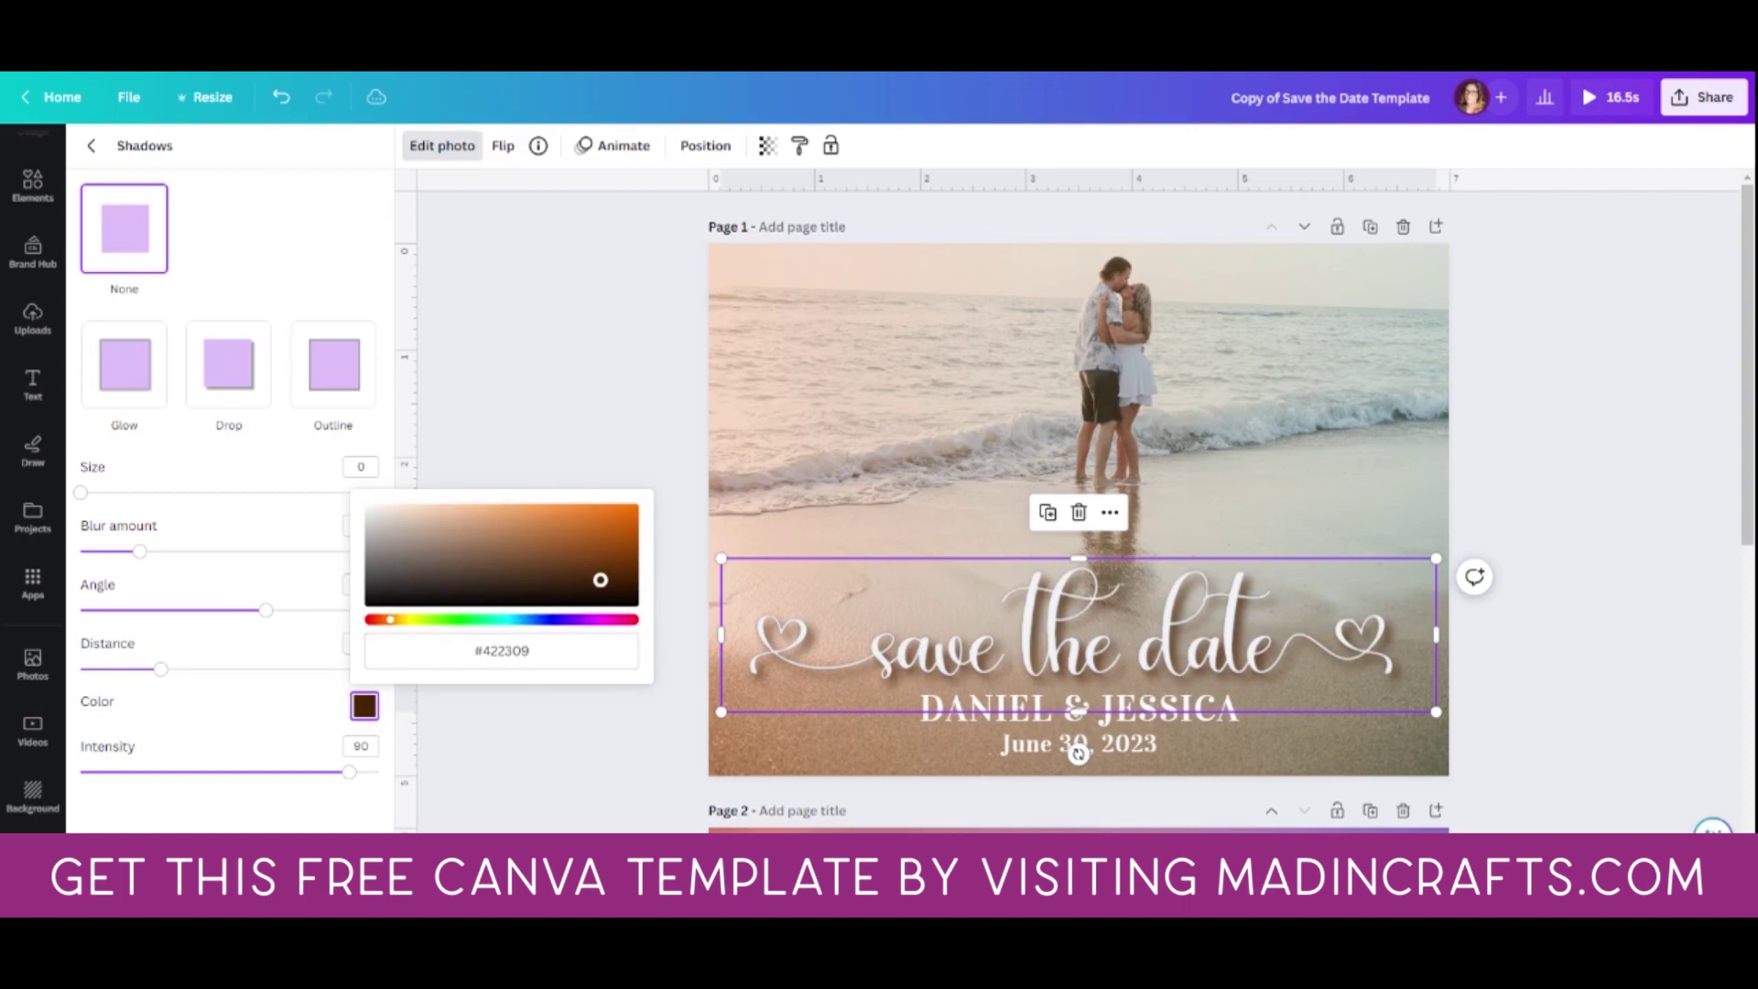
left_click(695, 551)
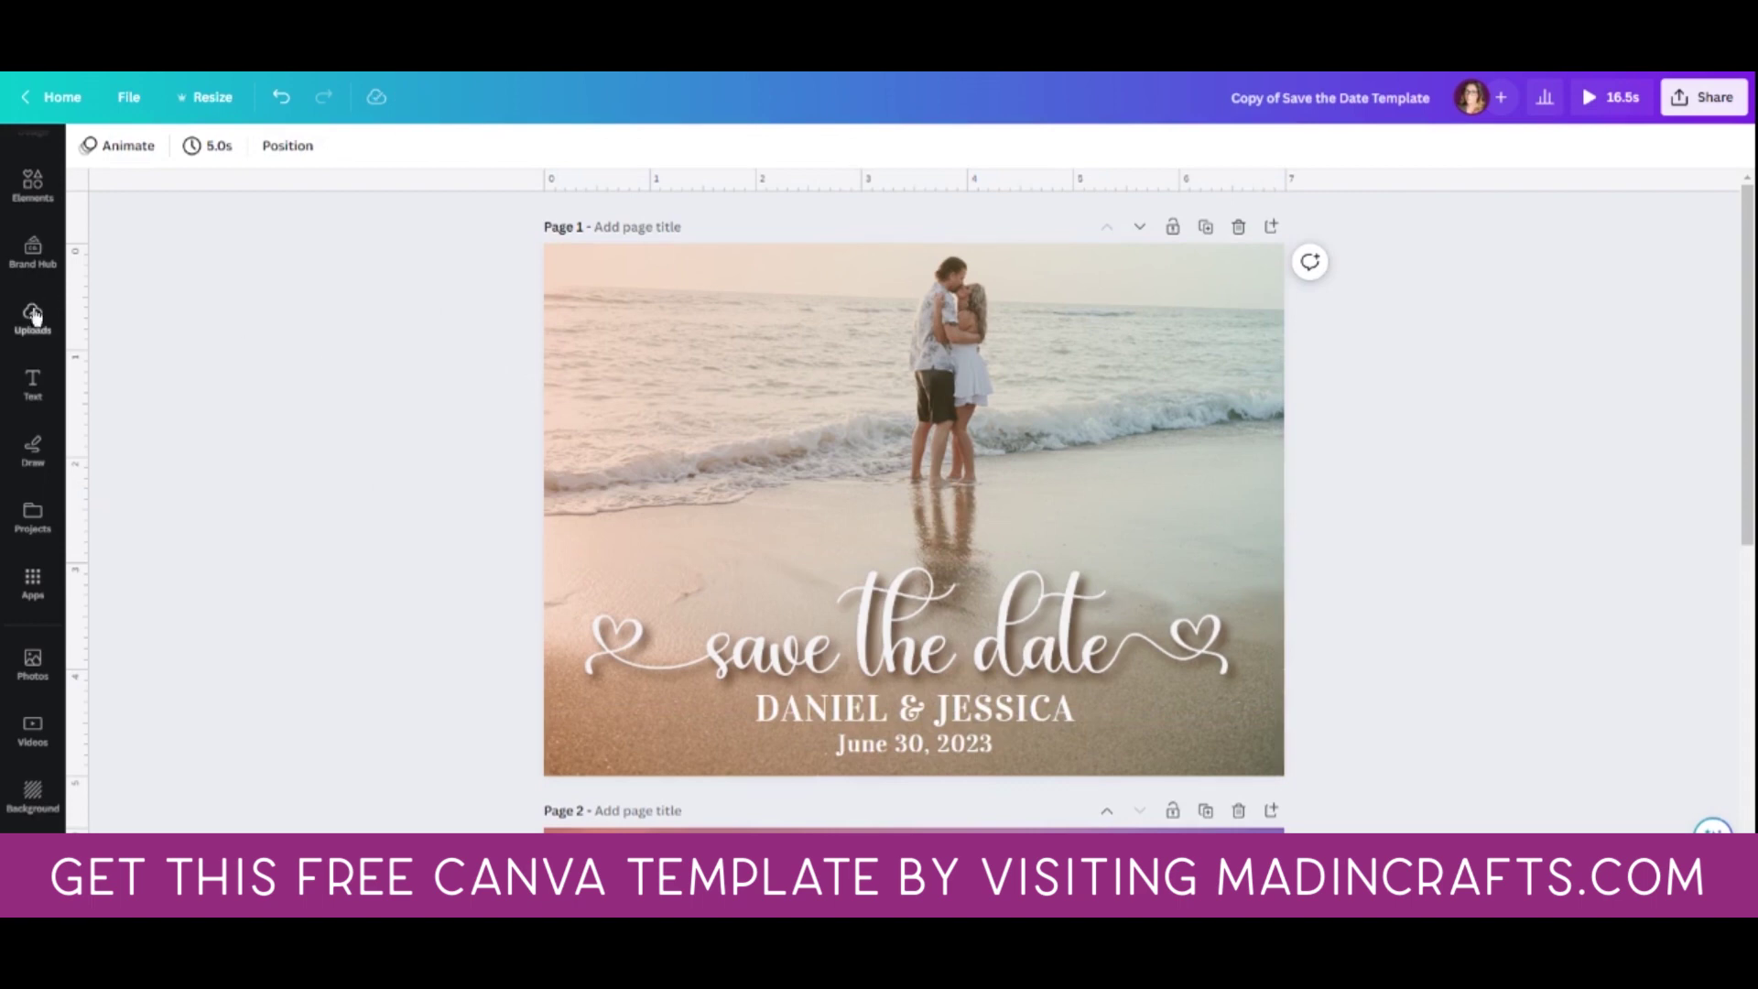
Step: Replace the page 1 photo with the image of the embracing couple from the Save the Date uploads folder
scroll(32, 325, "up", 1)
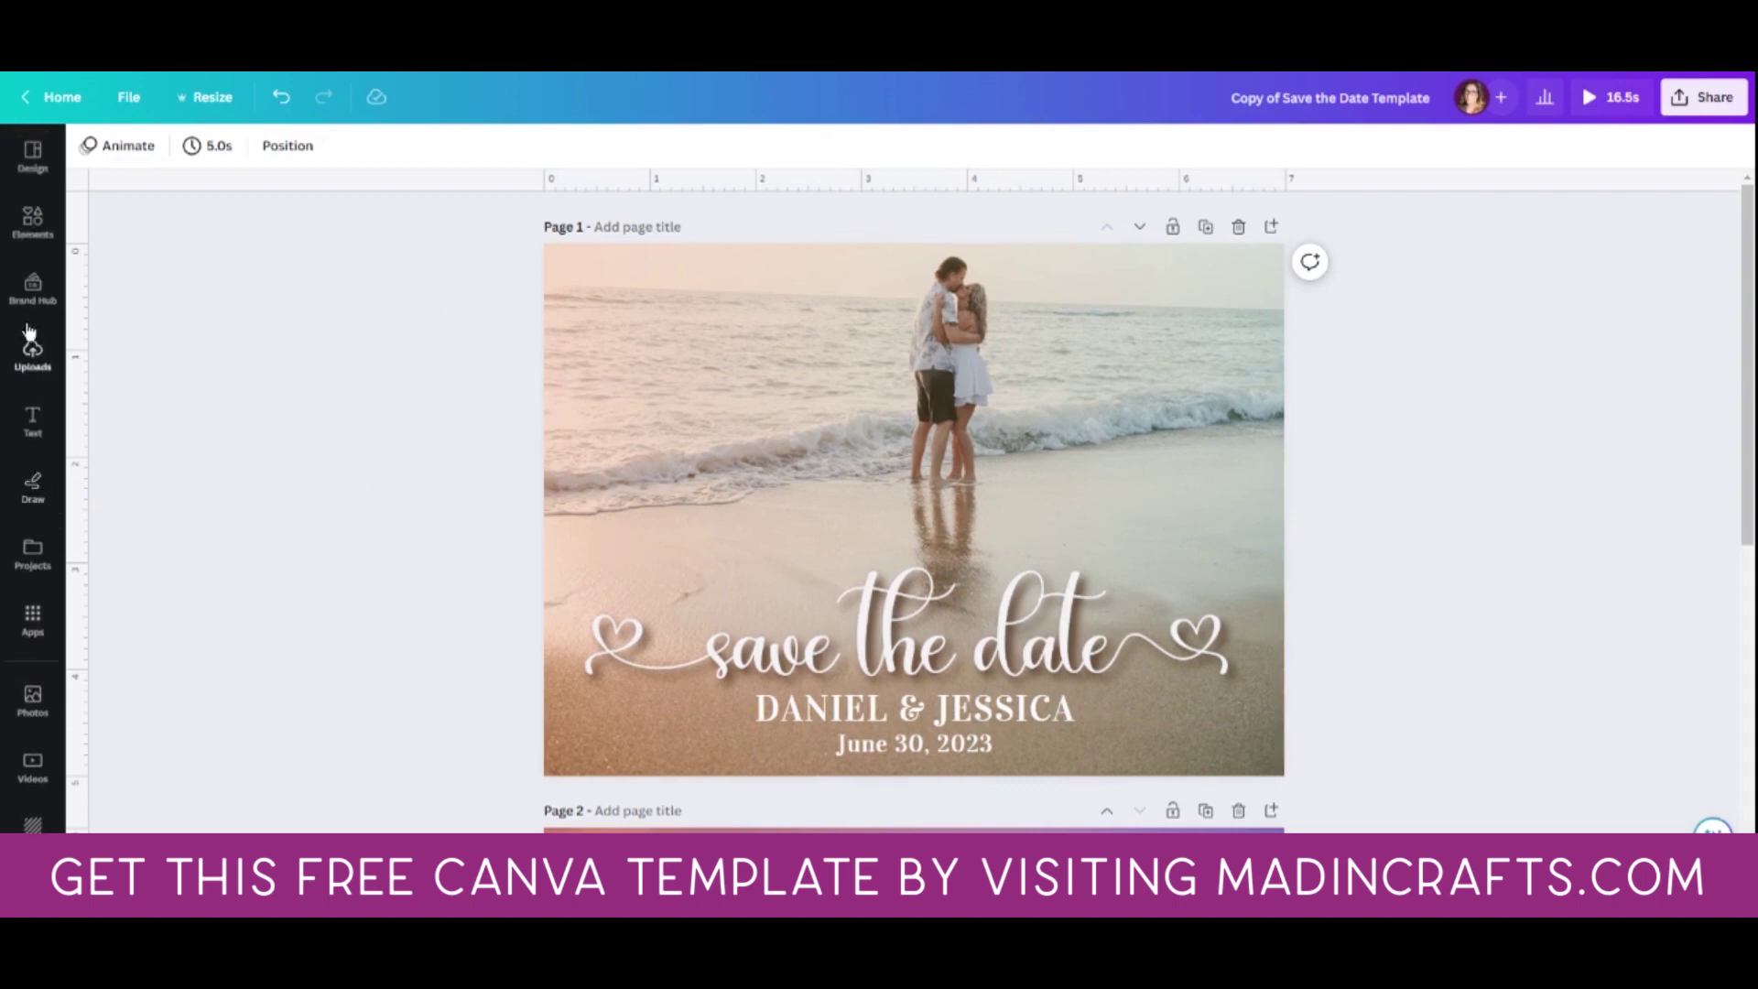
scroll(30, 611, "down", 3)
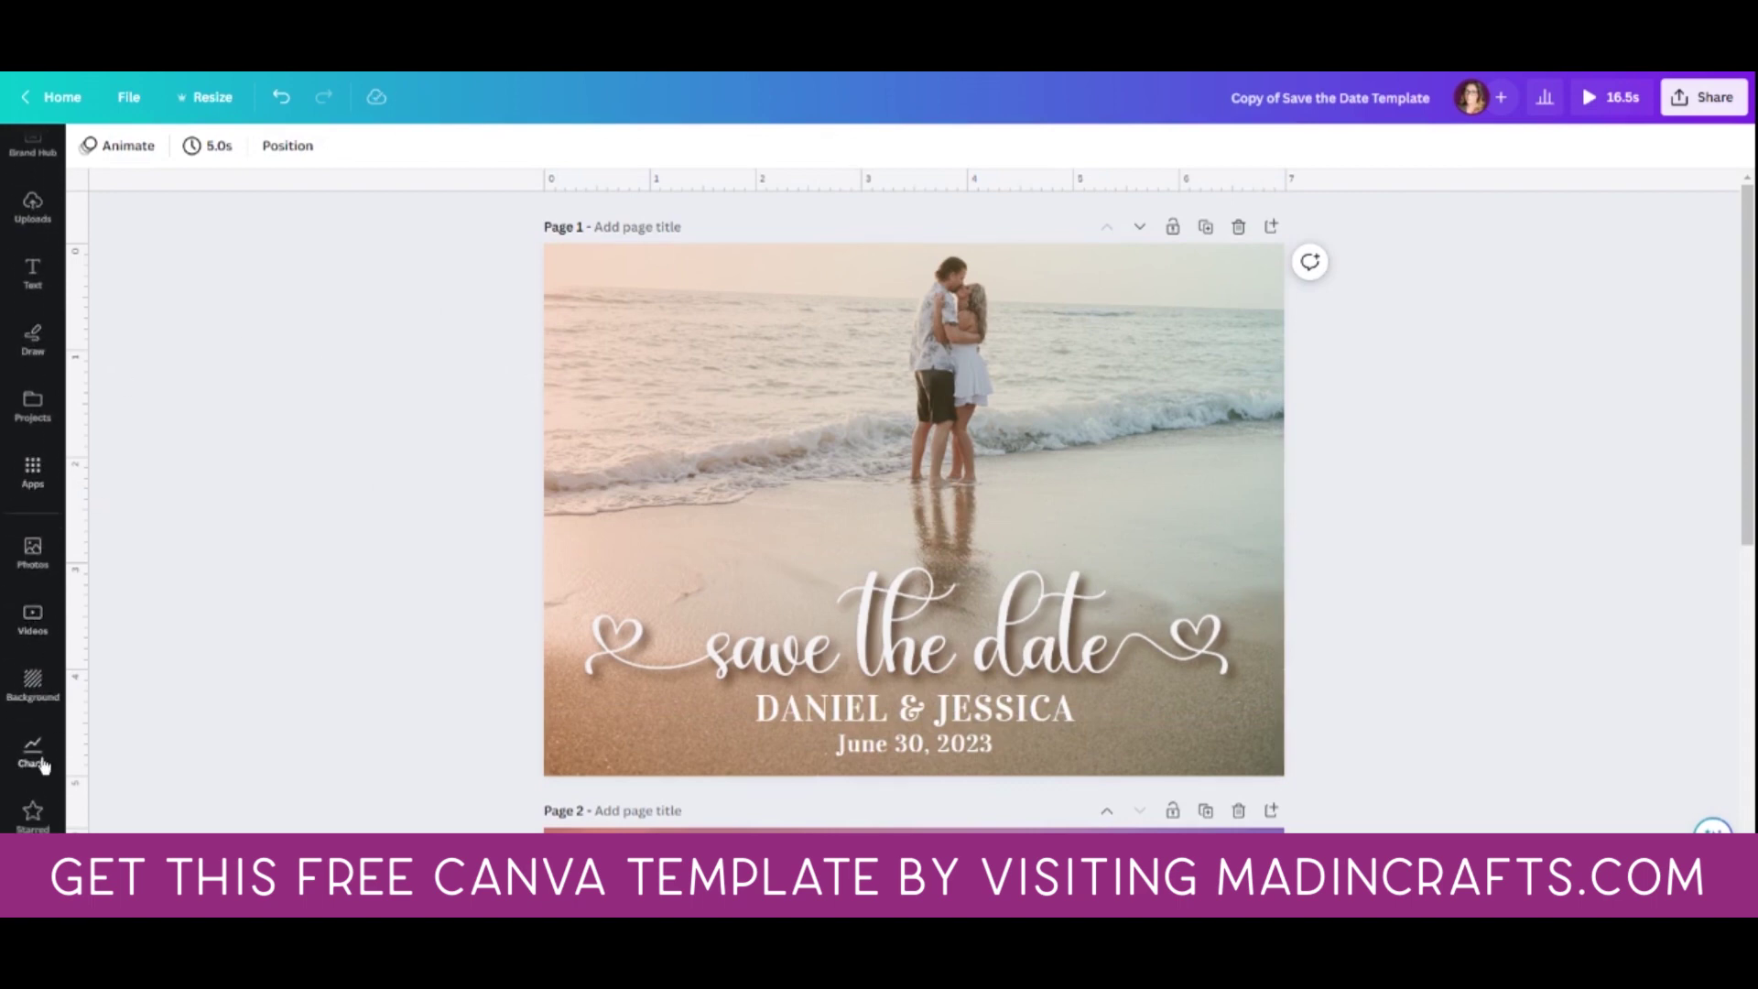
left_click(32, 879)
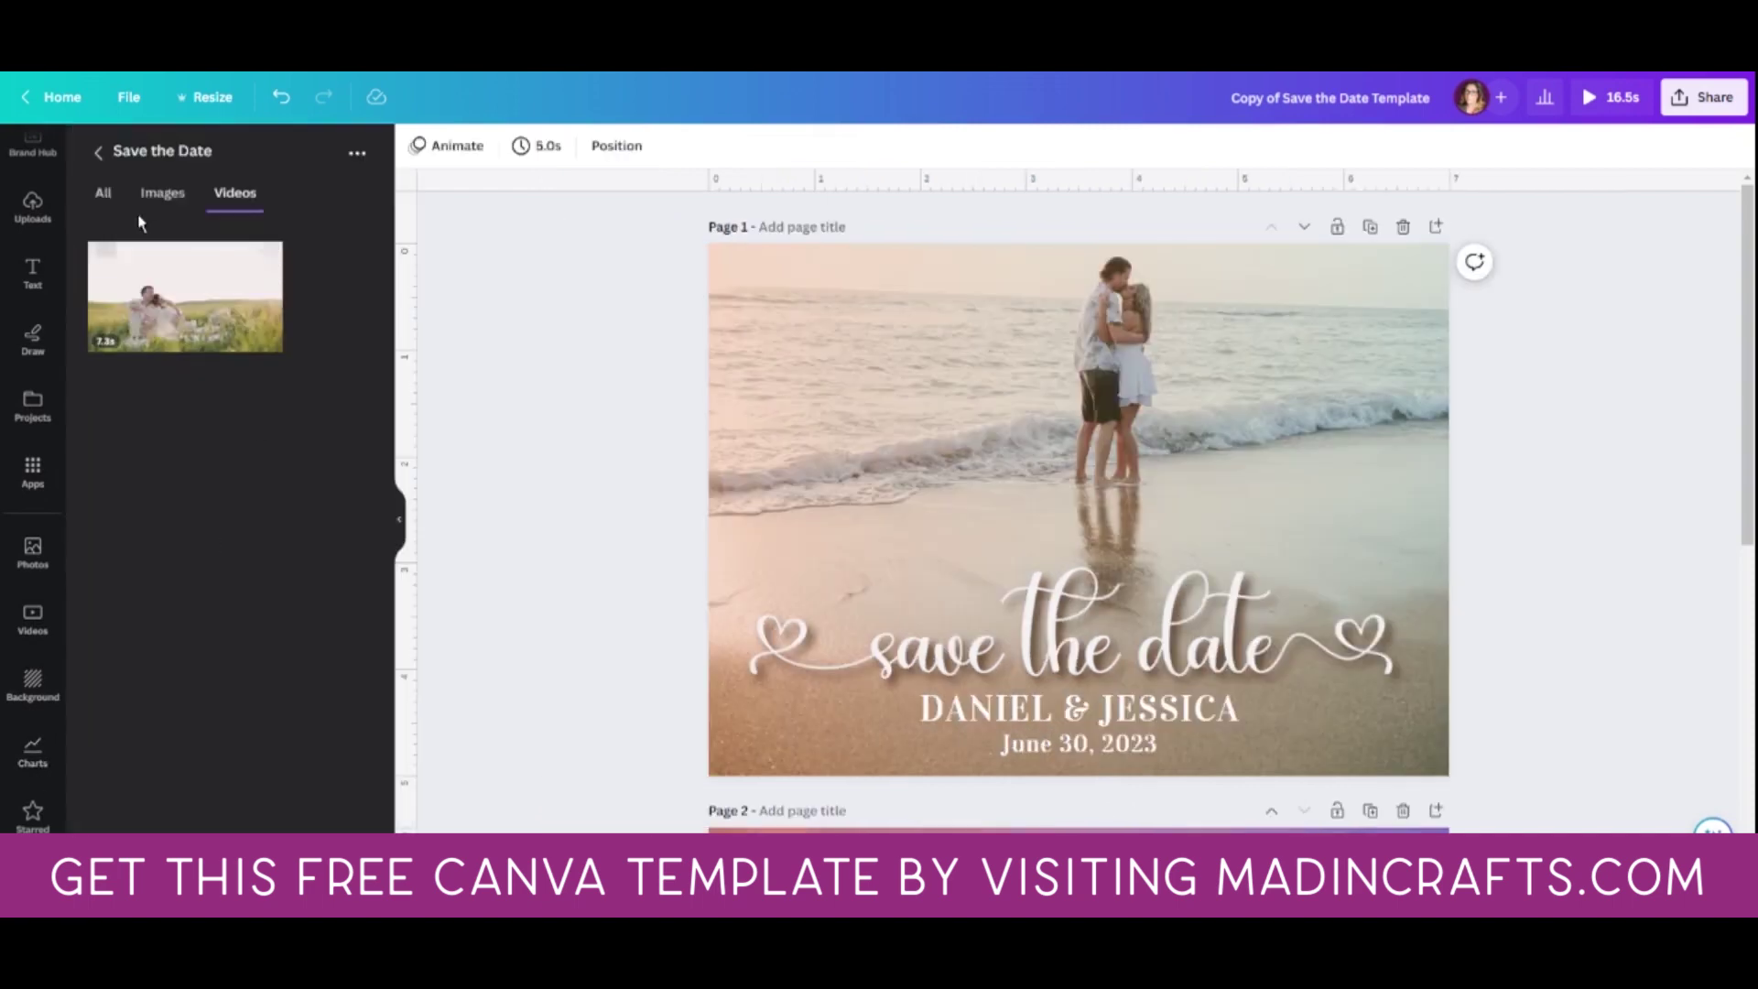
left_click(159, 195)
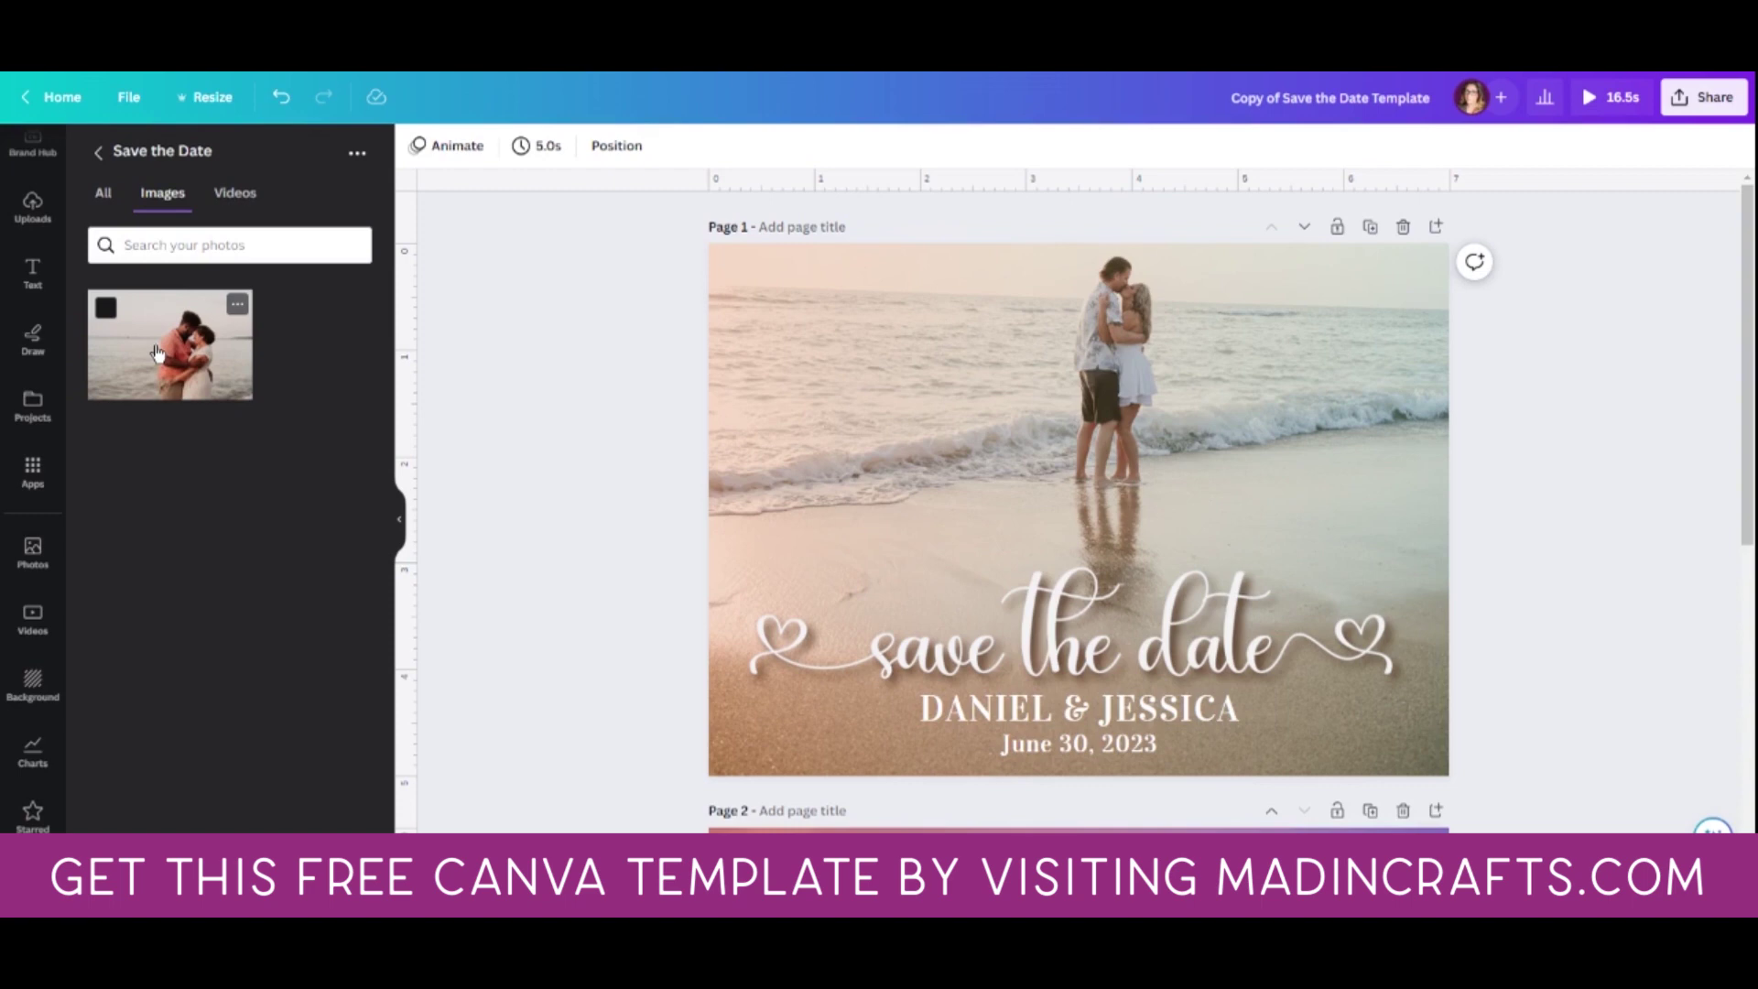
left_click(159, 352)
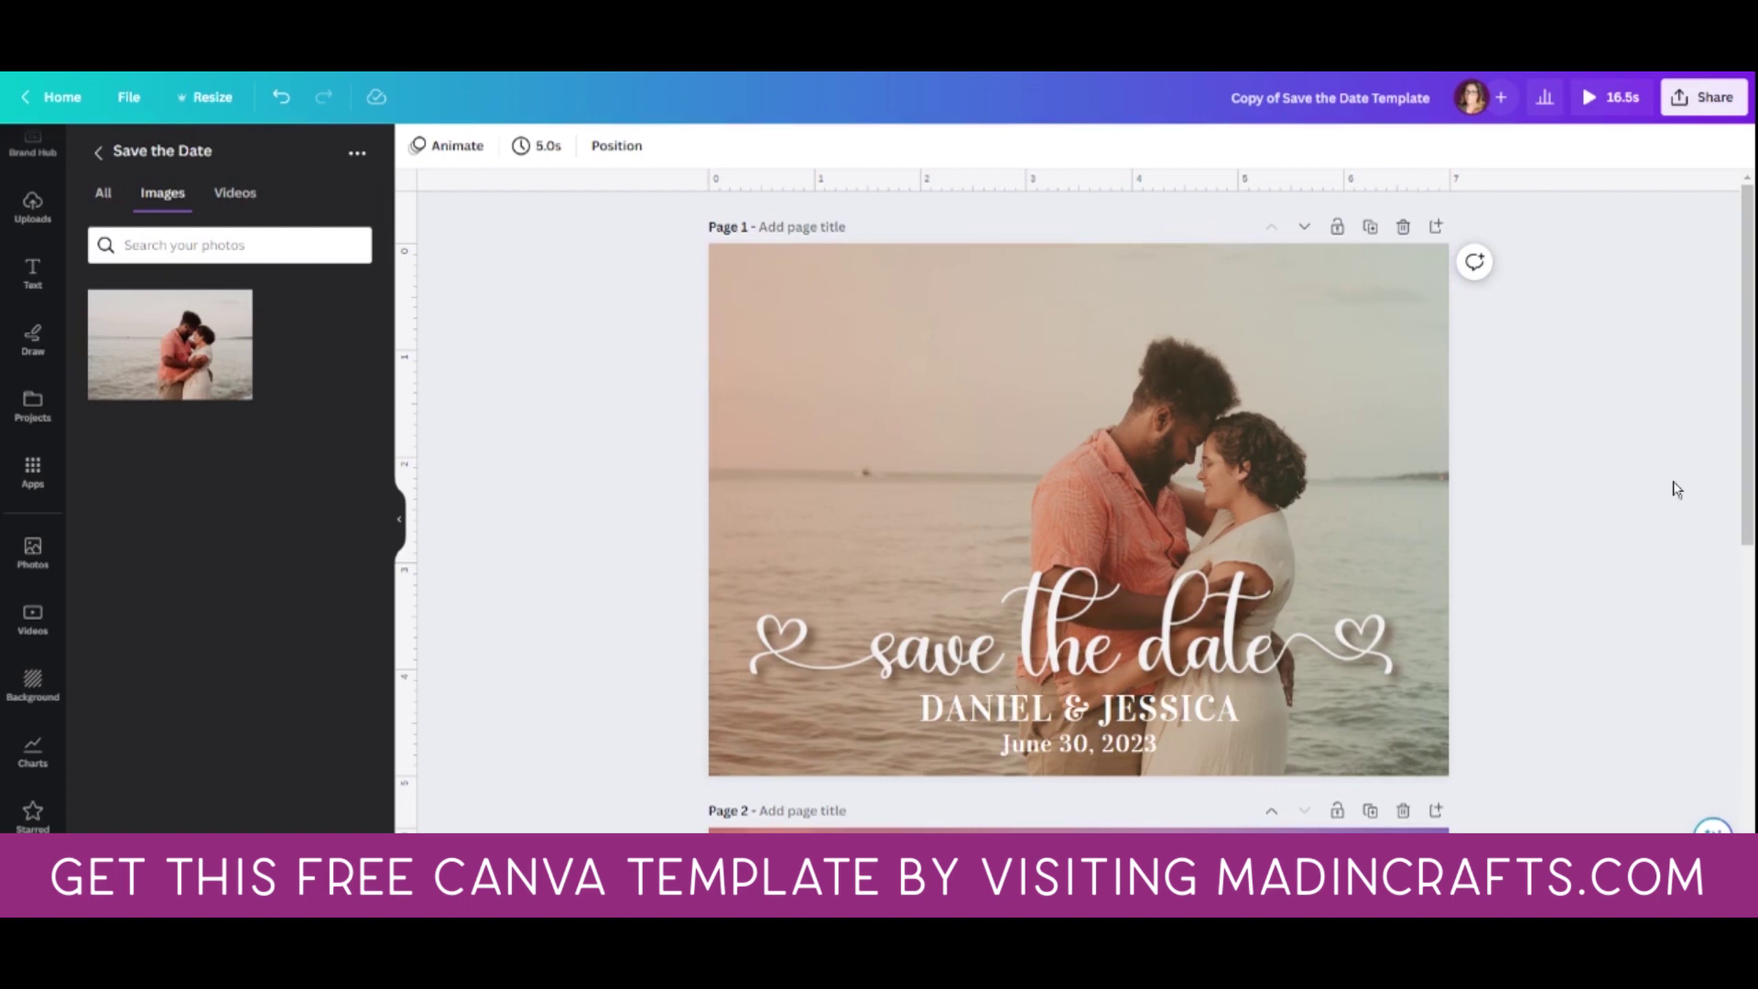
Step: Look through the new page 1 photo's adjustment options and enlarge the photo within its crop frame so the couple appears bigger
left_click(961, 429)
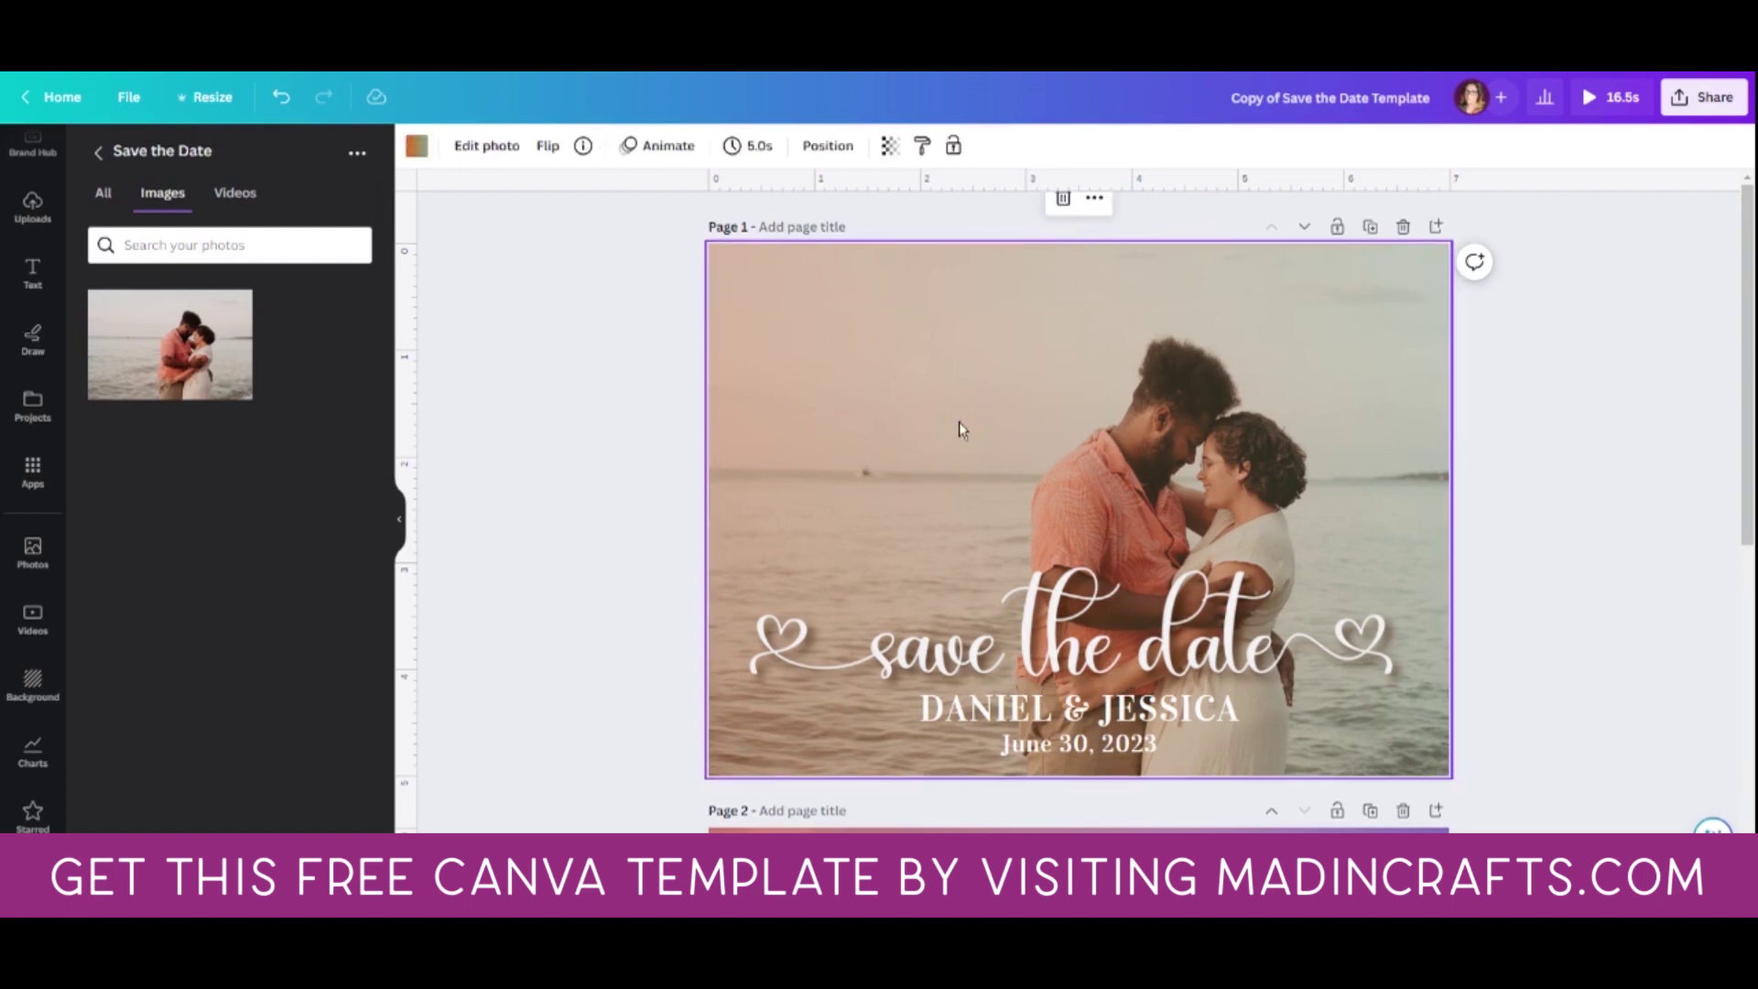
left_click(486, 148)
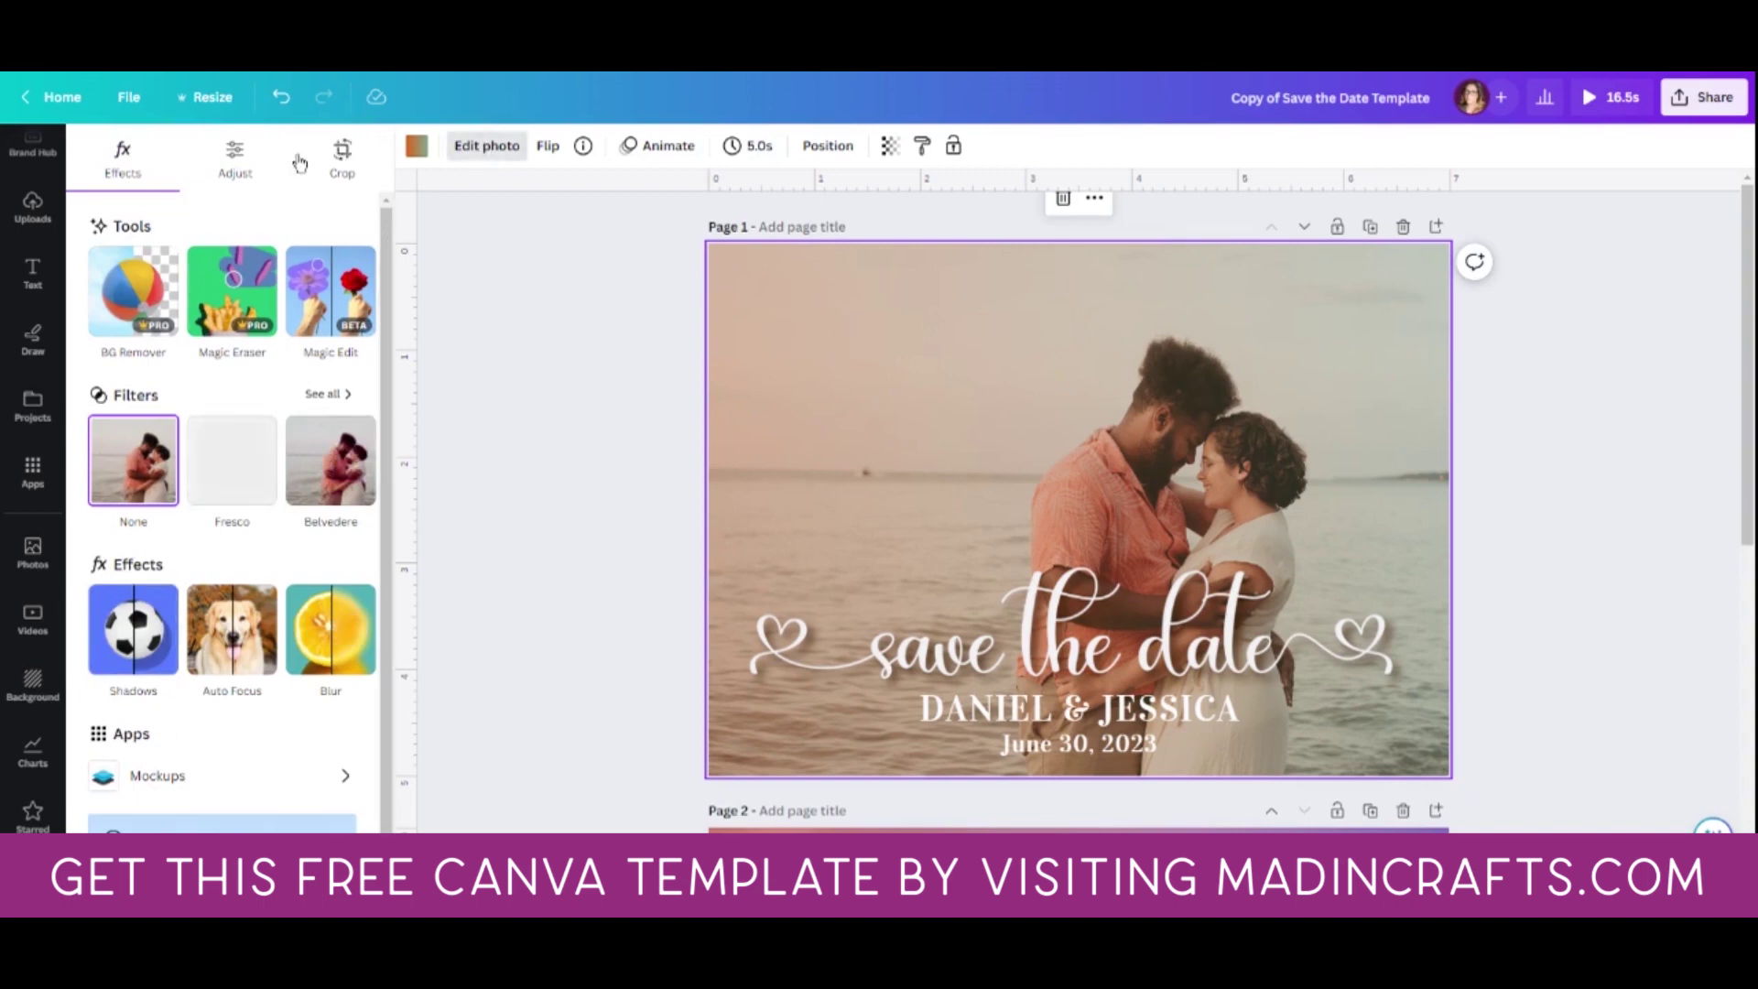
left_click(234, 156)
scroll(243, 522, "down", 4)
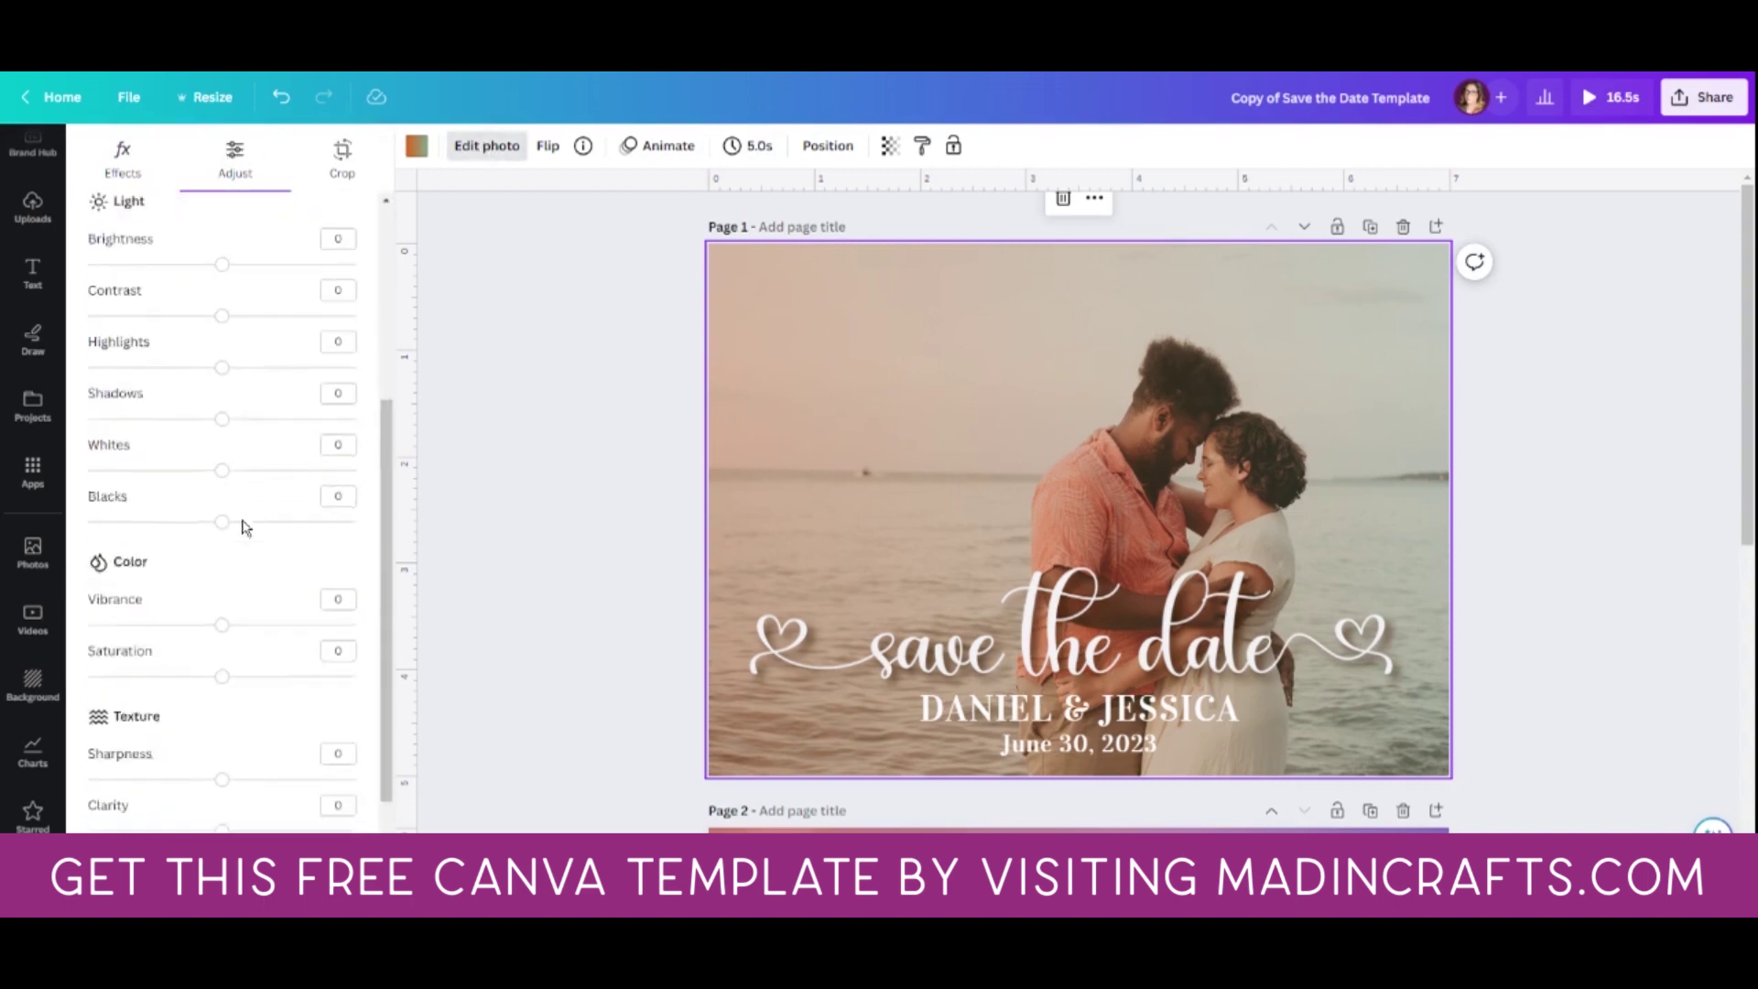
scroll(207, 592, "up", 5)
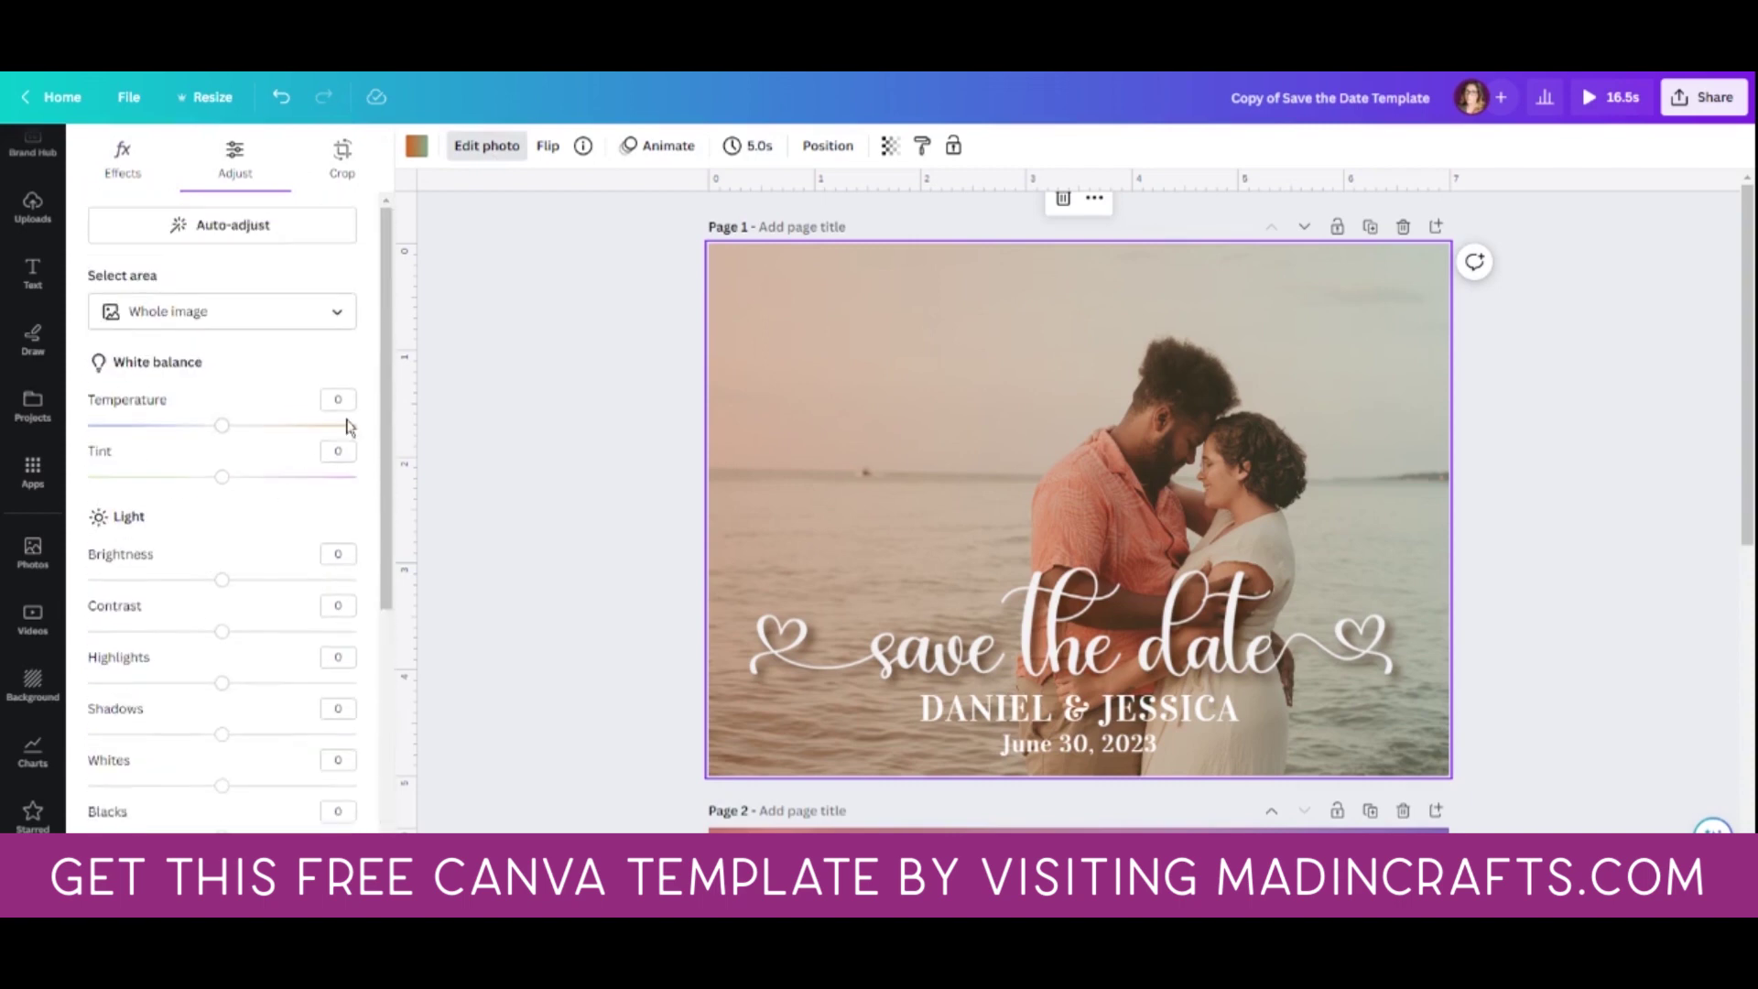
left_click(344, 152)
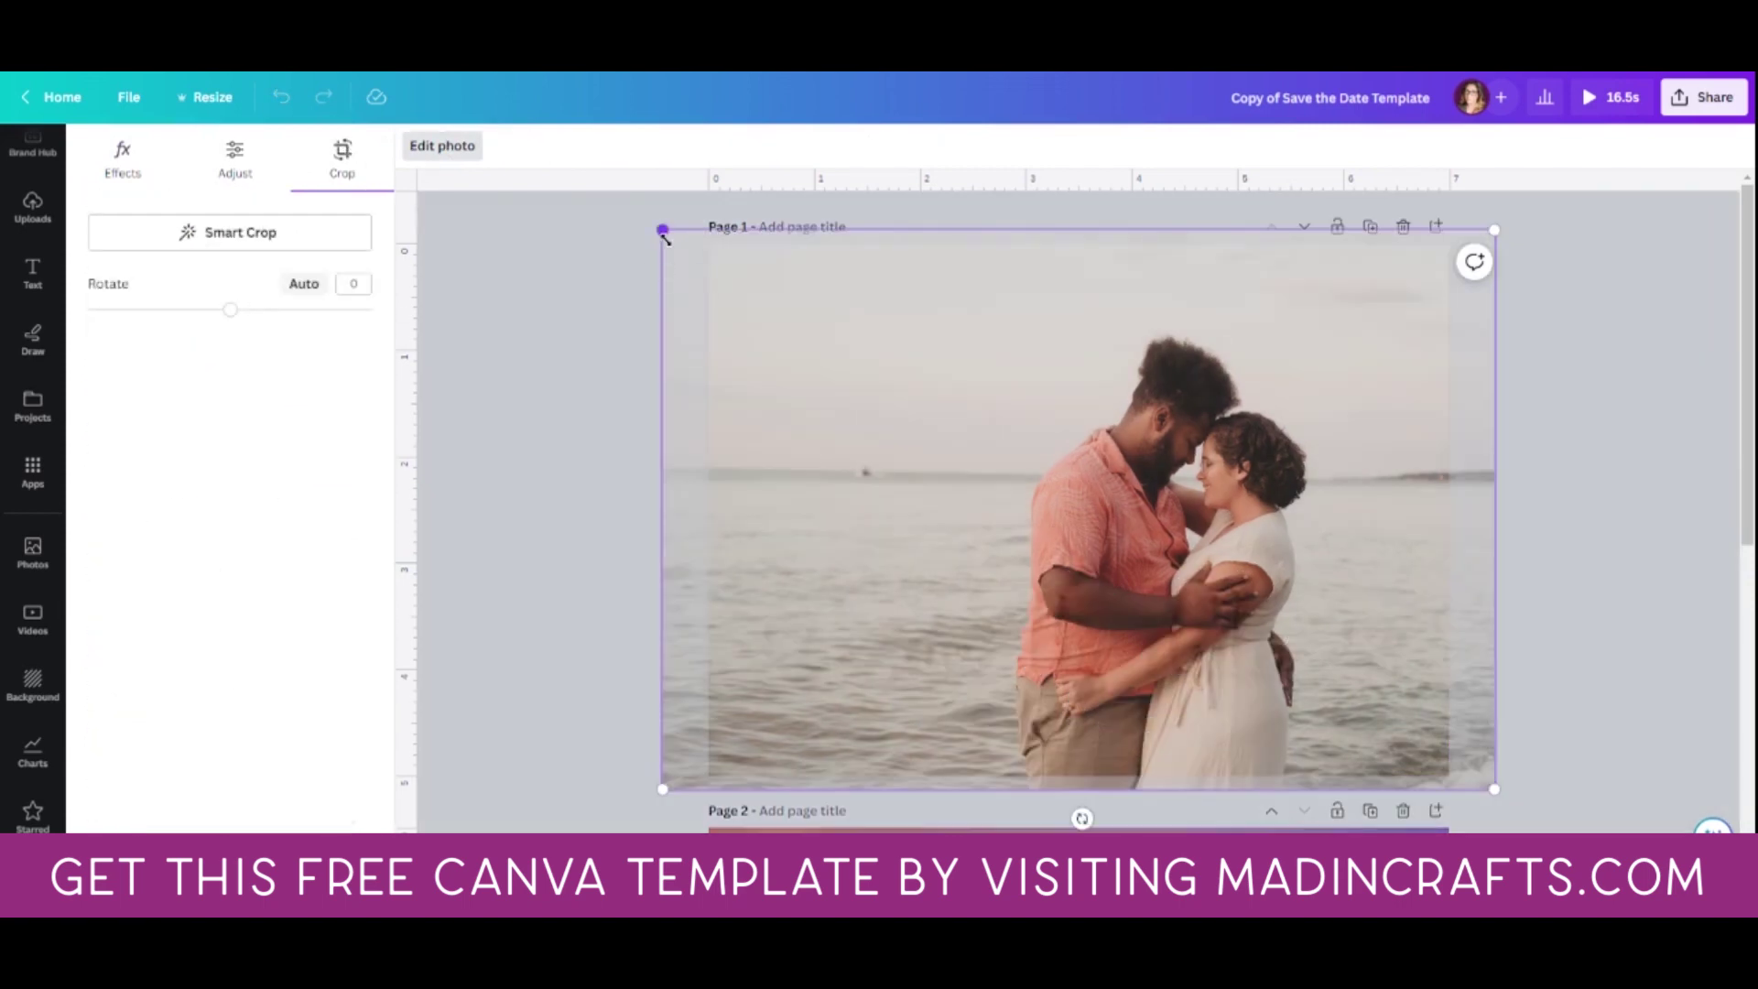
left_click_drag(659, 226, 580, 193)
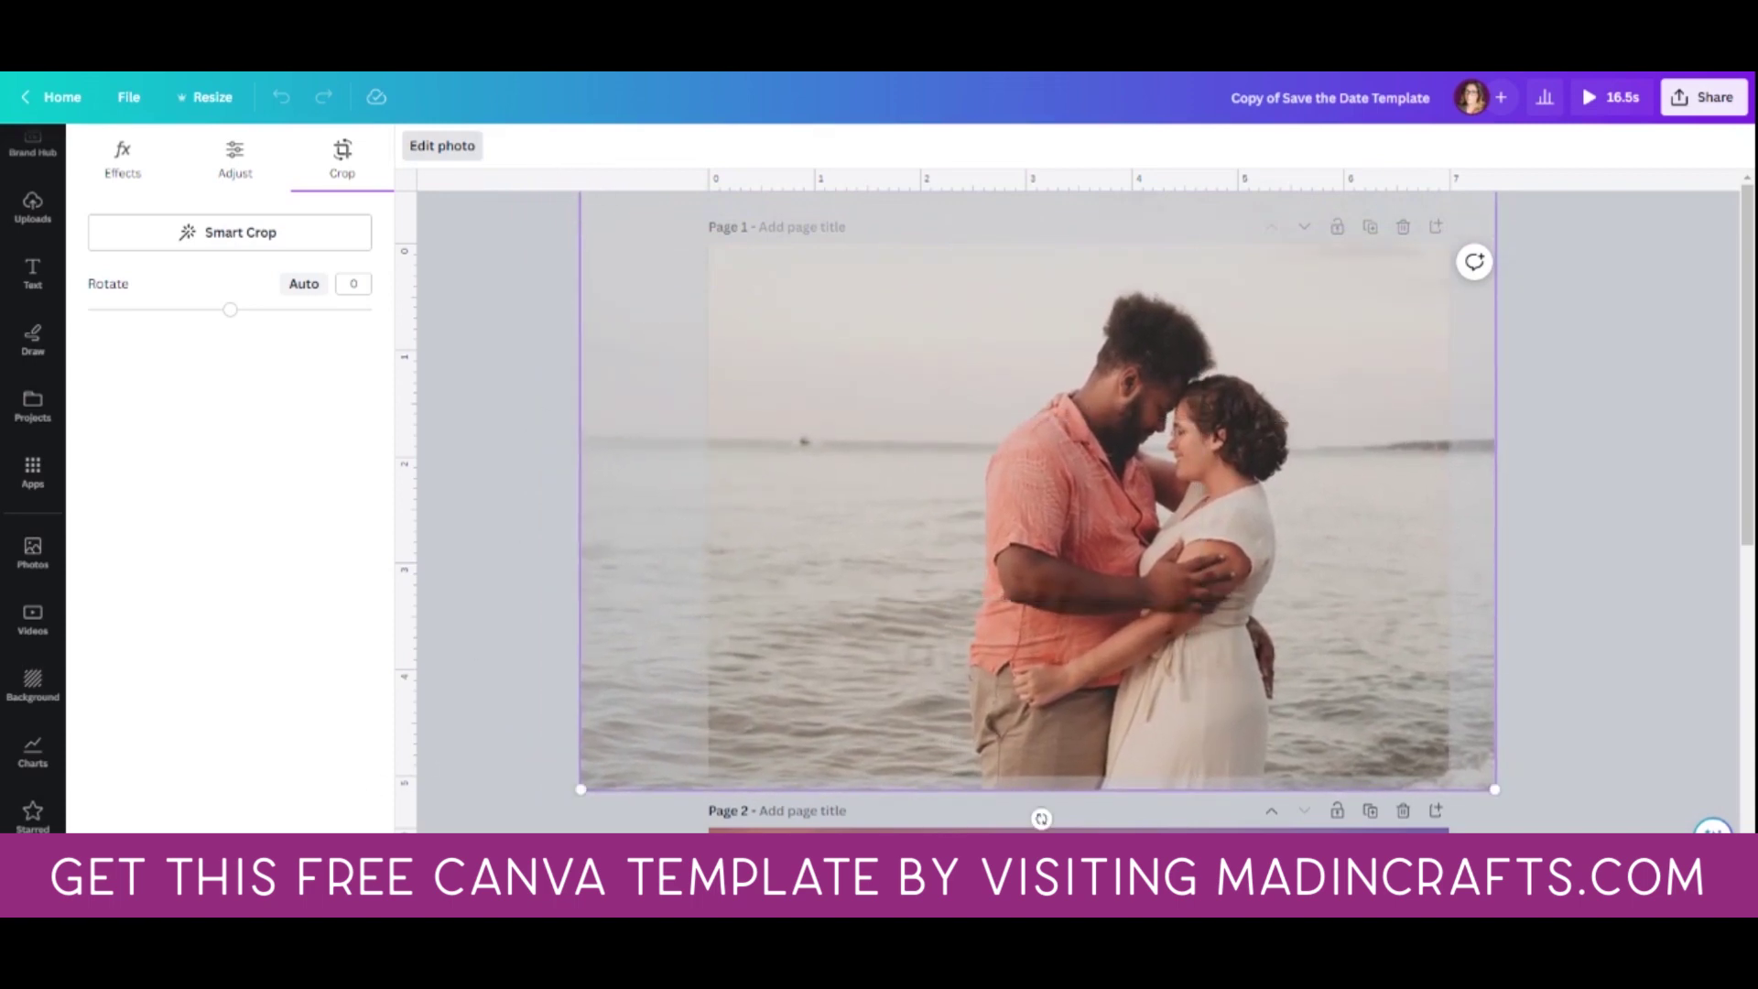
left_click(552, 547)
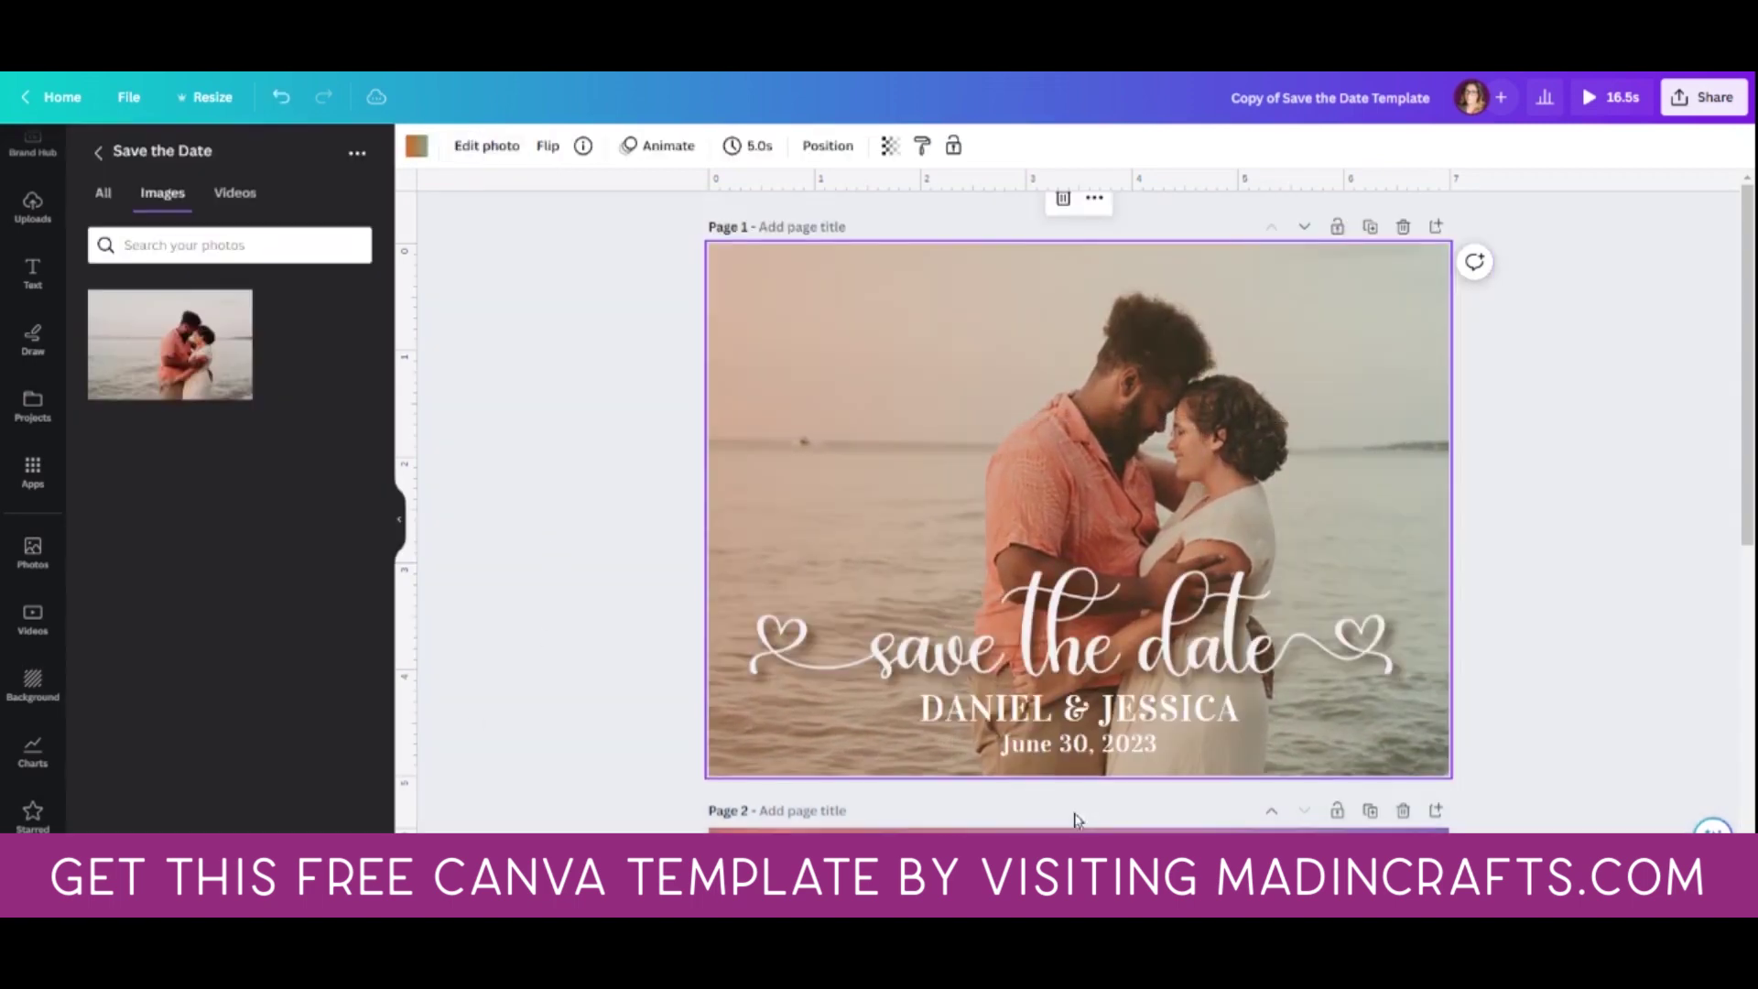
Step: Replace the names beneath the "save the date" lettering with the new couple's first names joined by an ampersand
left_click(1051, 707)
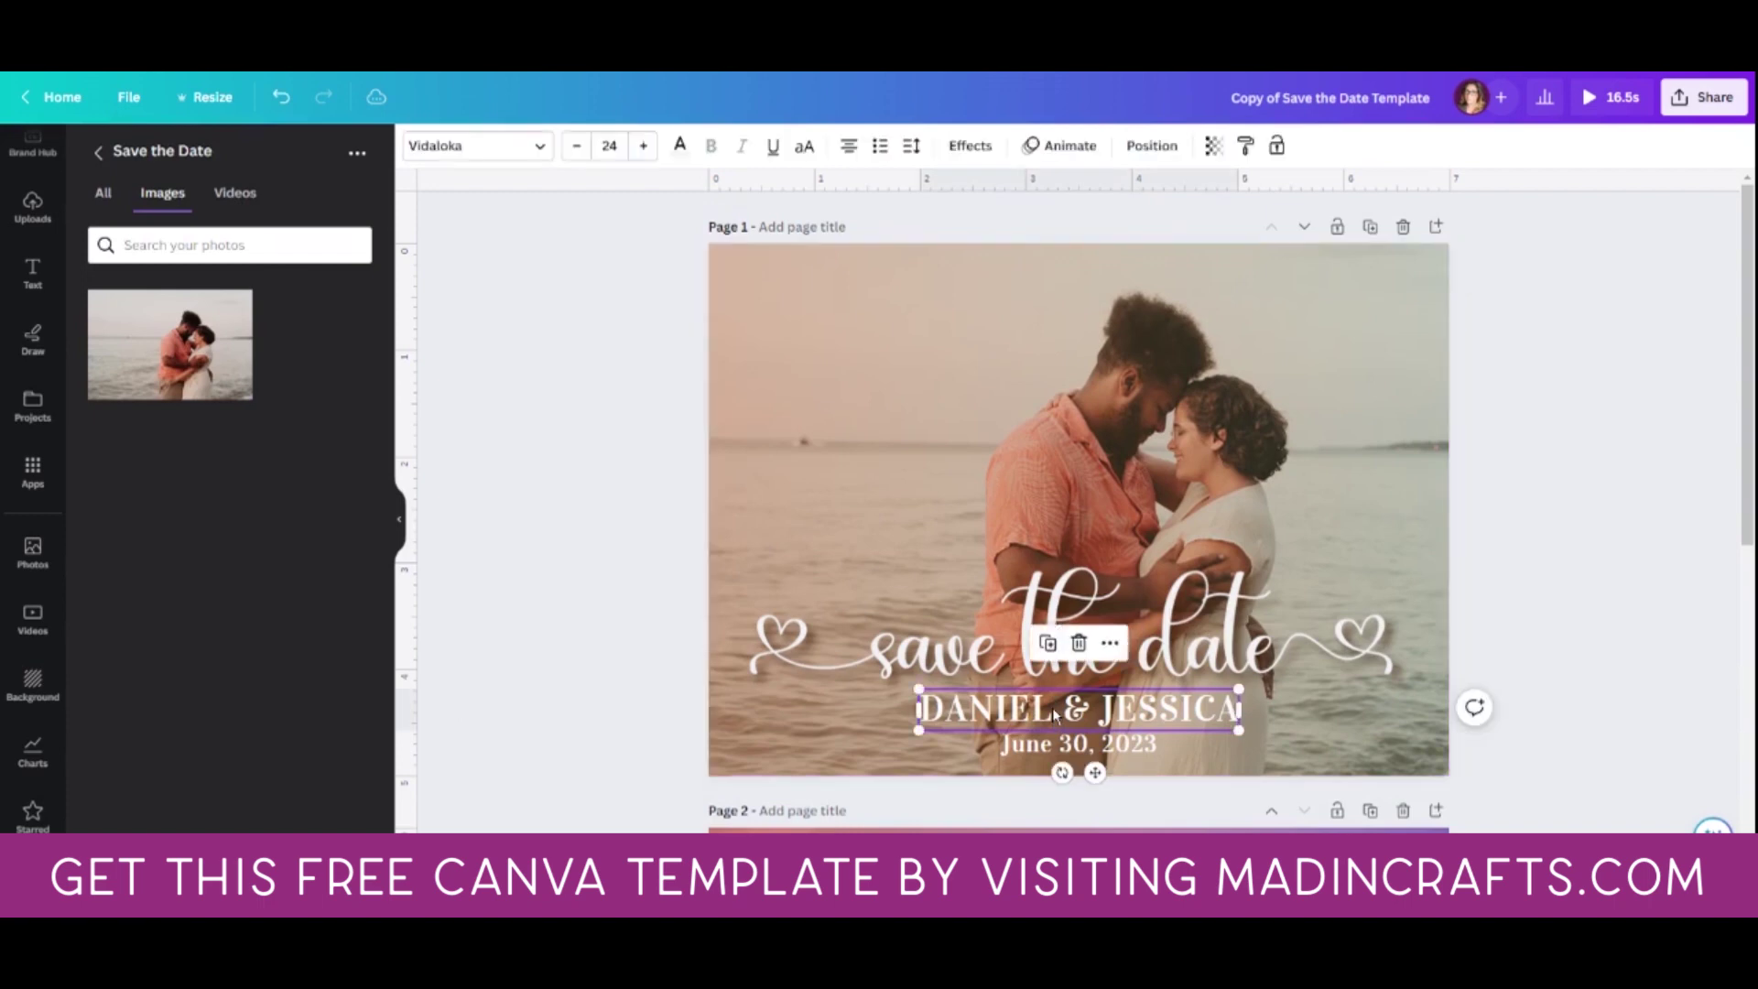
left_click(1052, 707)
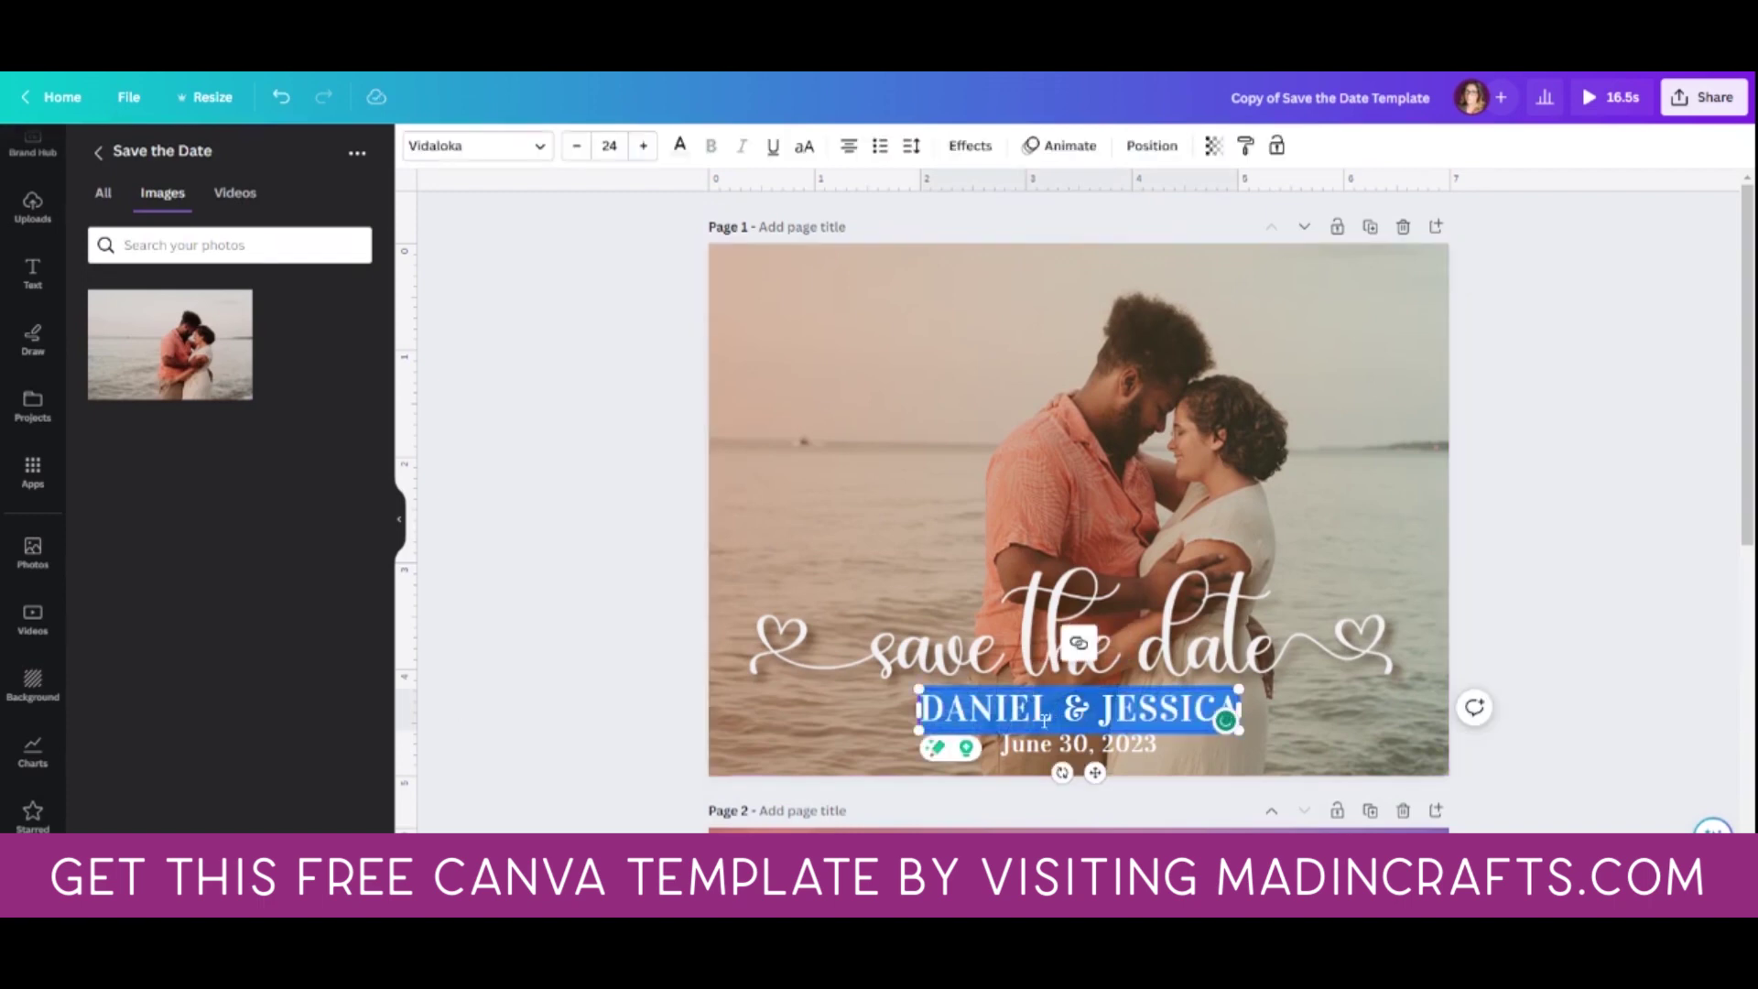
type("Christ")
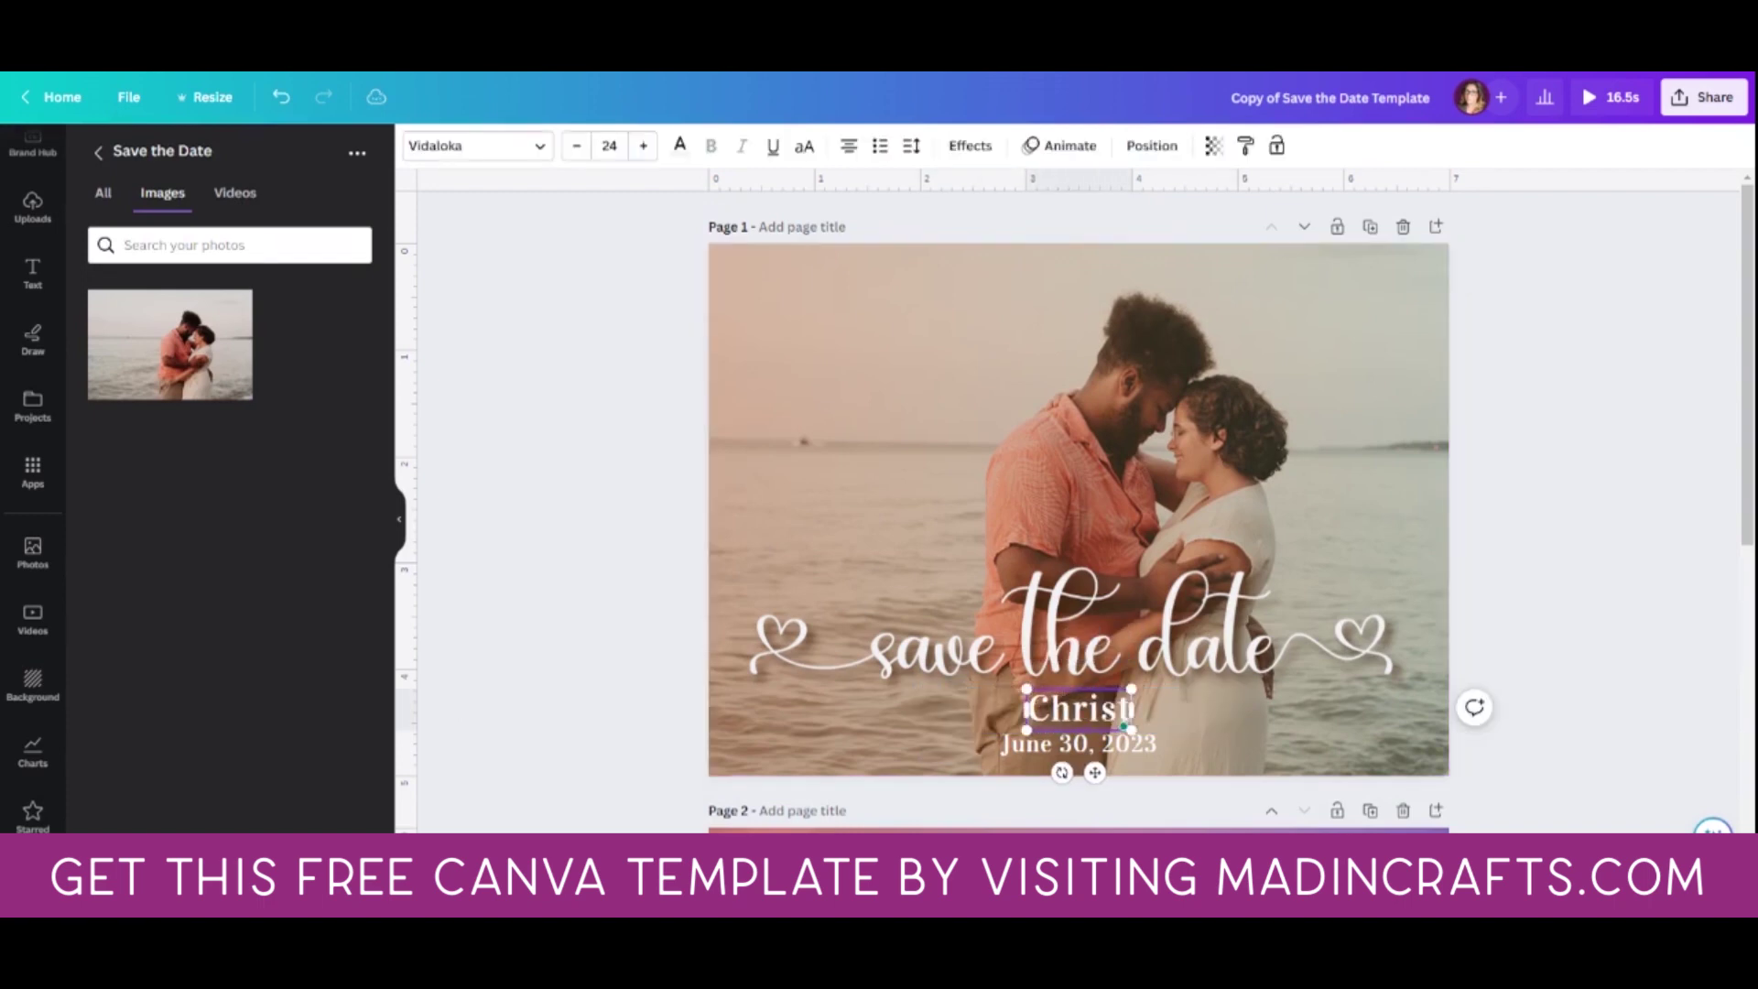
type("a & ohh")
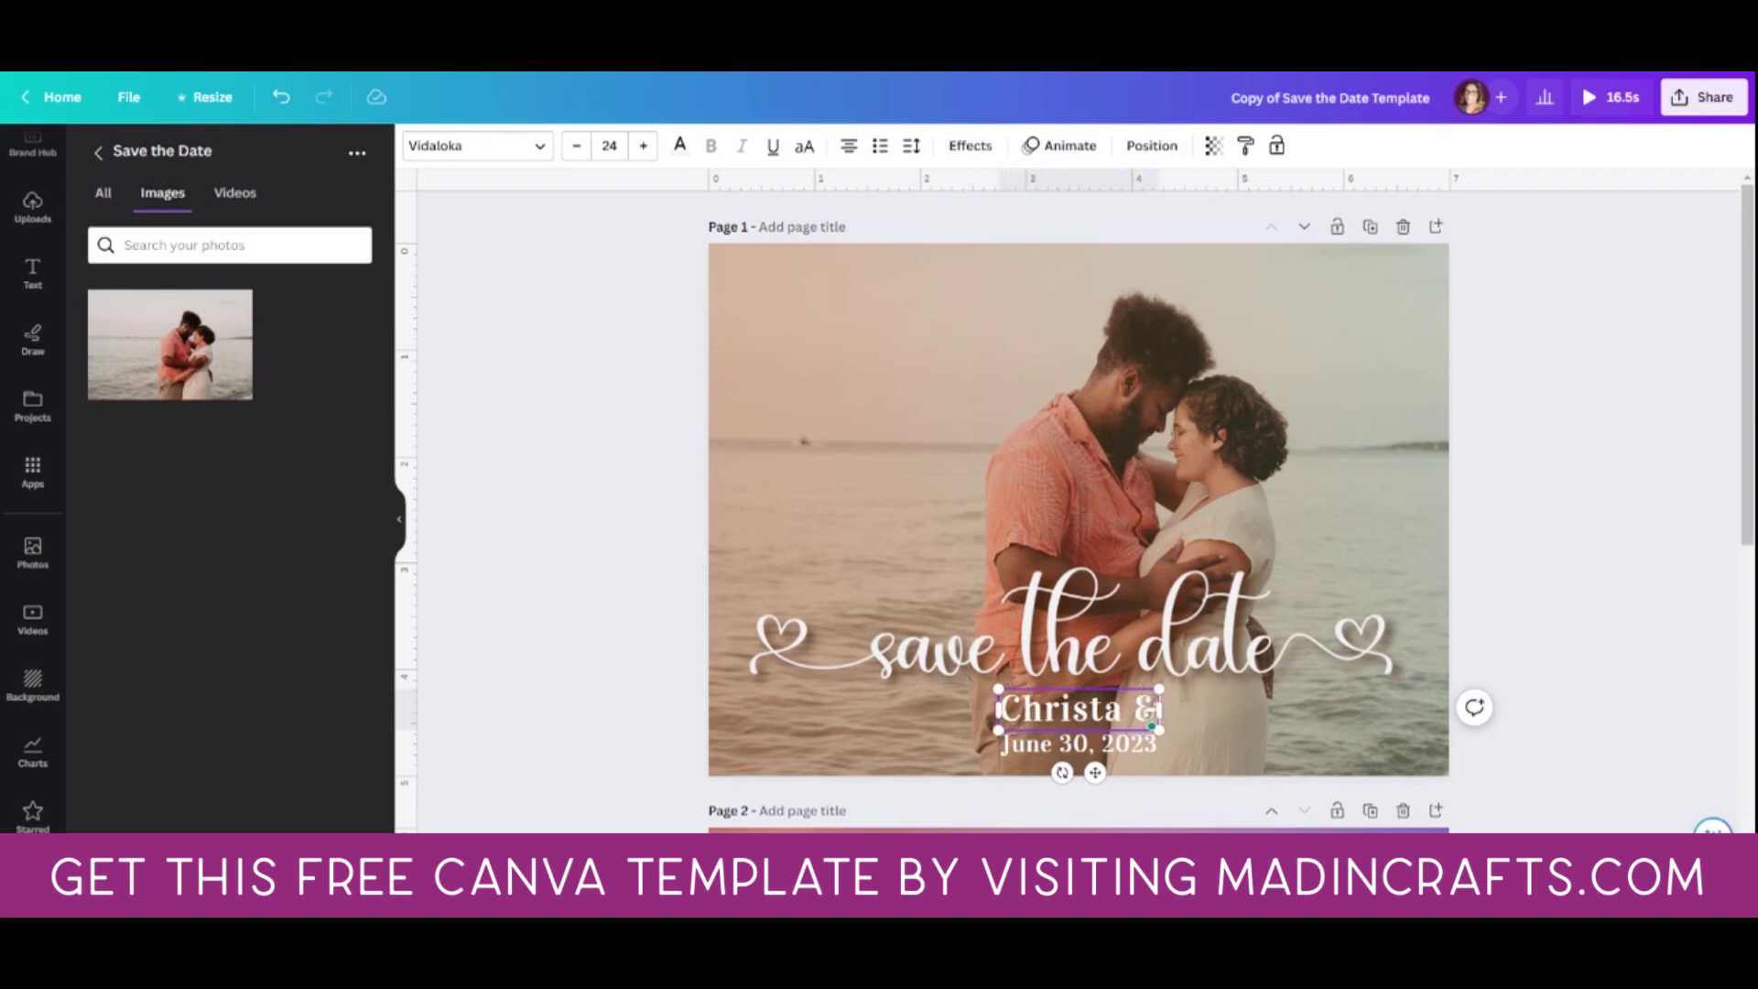
key("BackSpace")
key("BackSpace")
key("BackSpace")
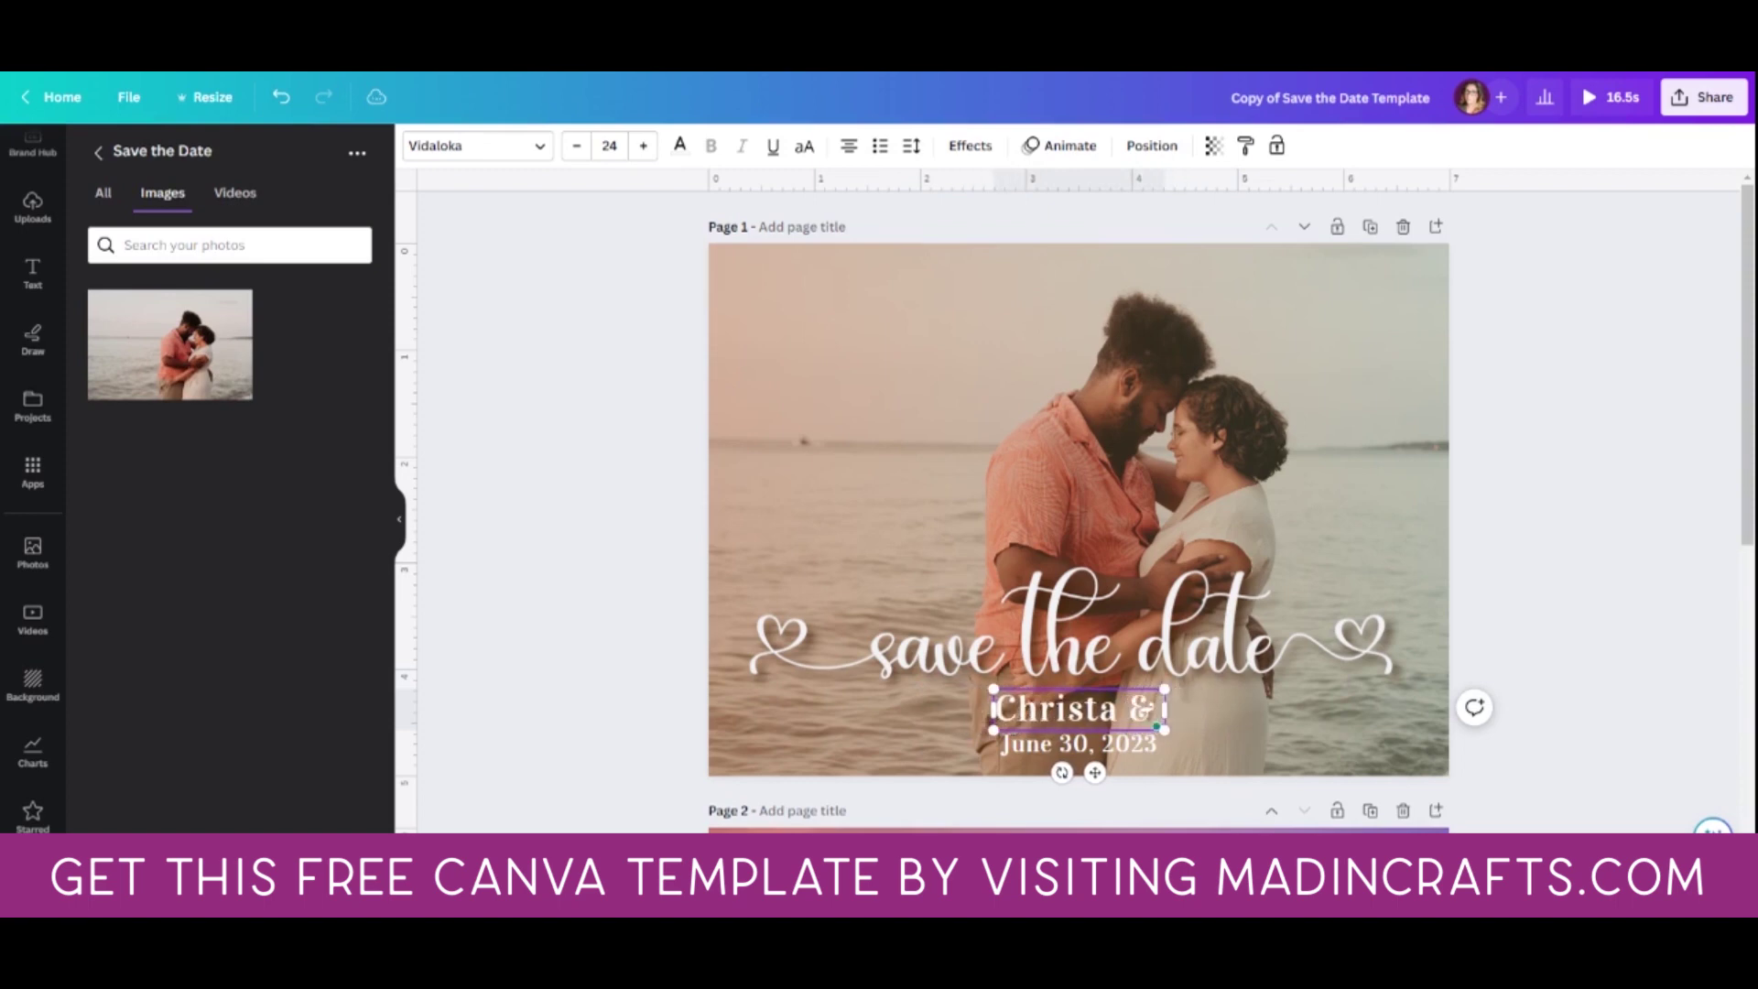
type("I")
type("hn")
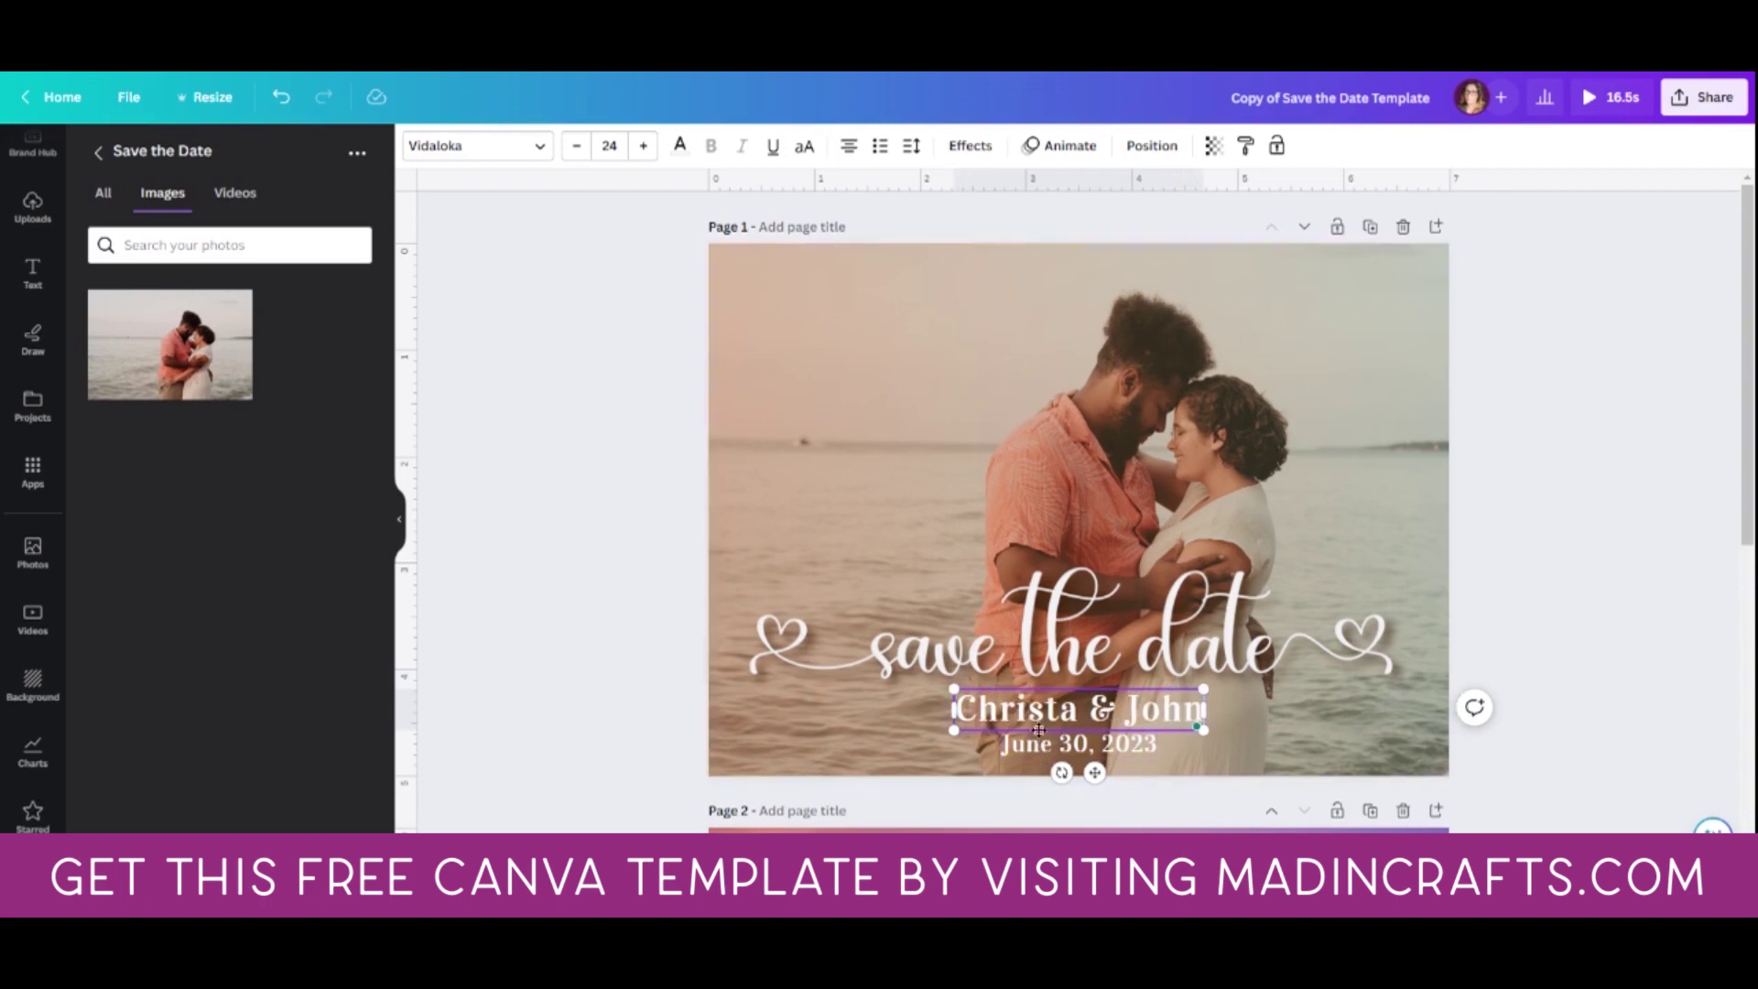
Step: Change the date line beneath the couple's names to "July 18, 2024"
left_click_drag(1002, 744, 1157, 744)
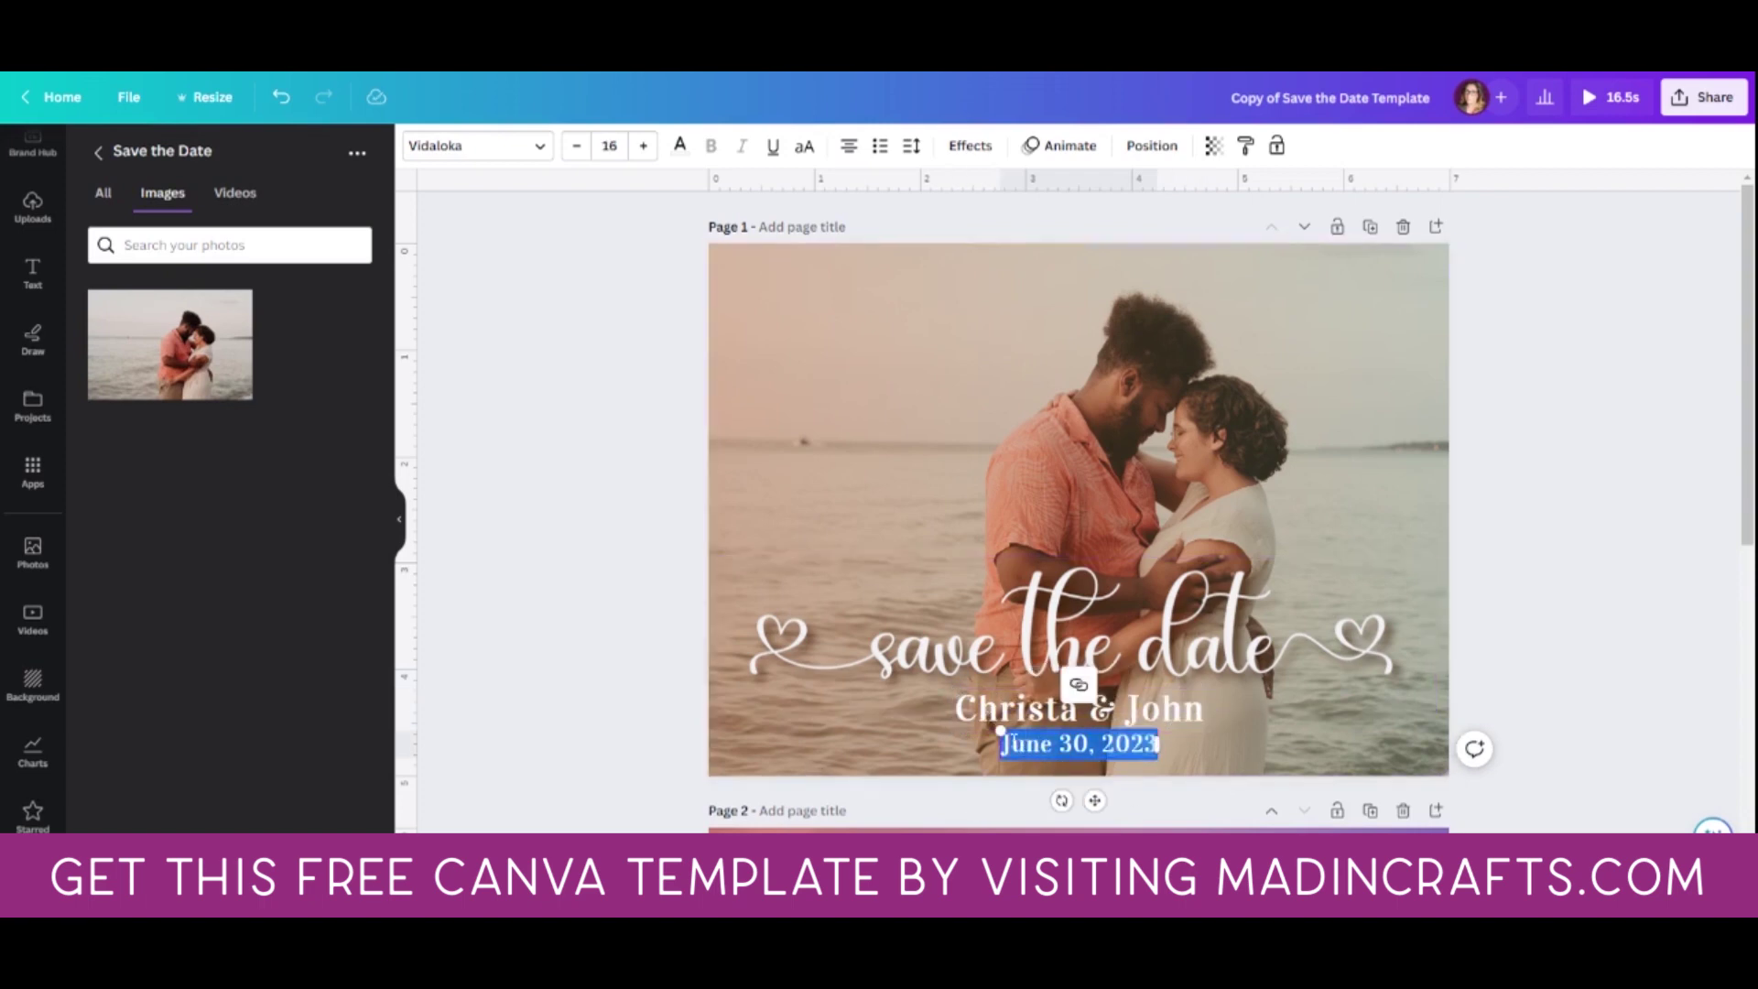
type("J")
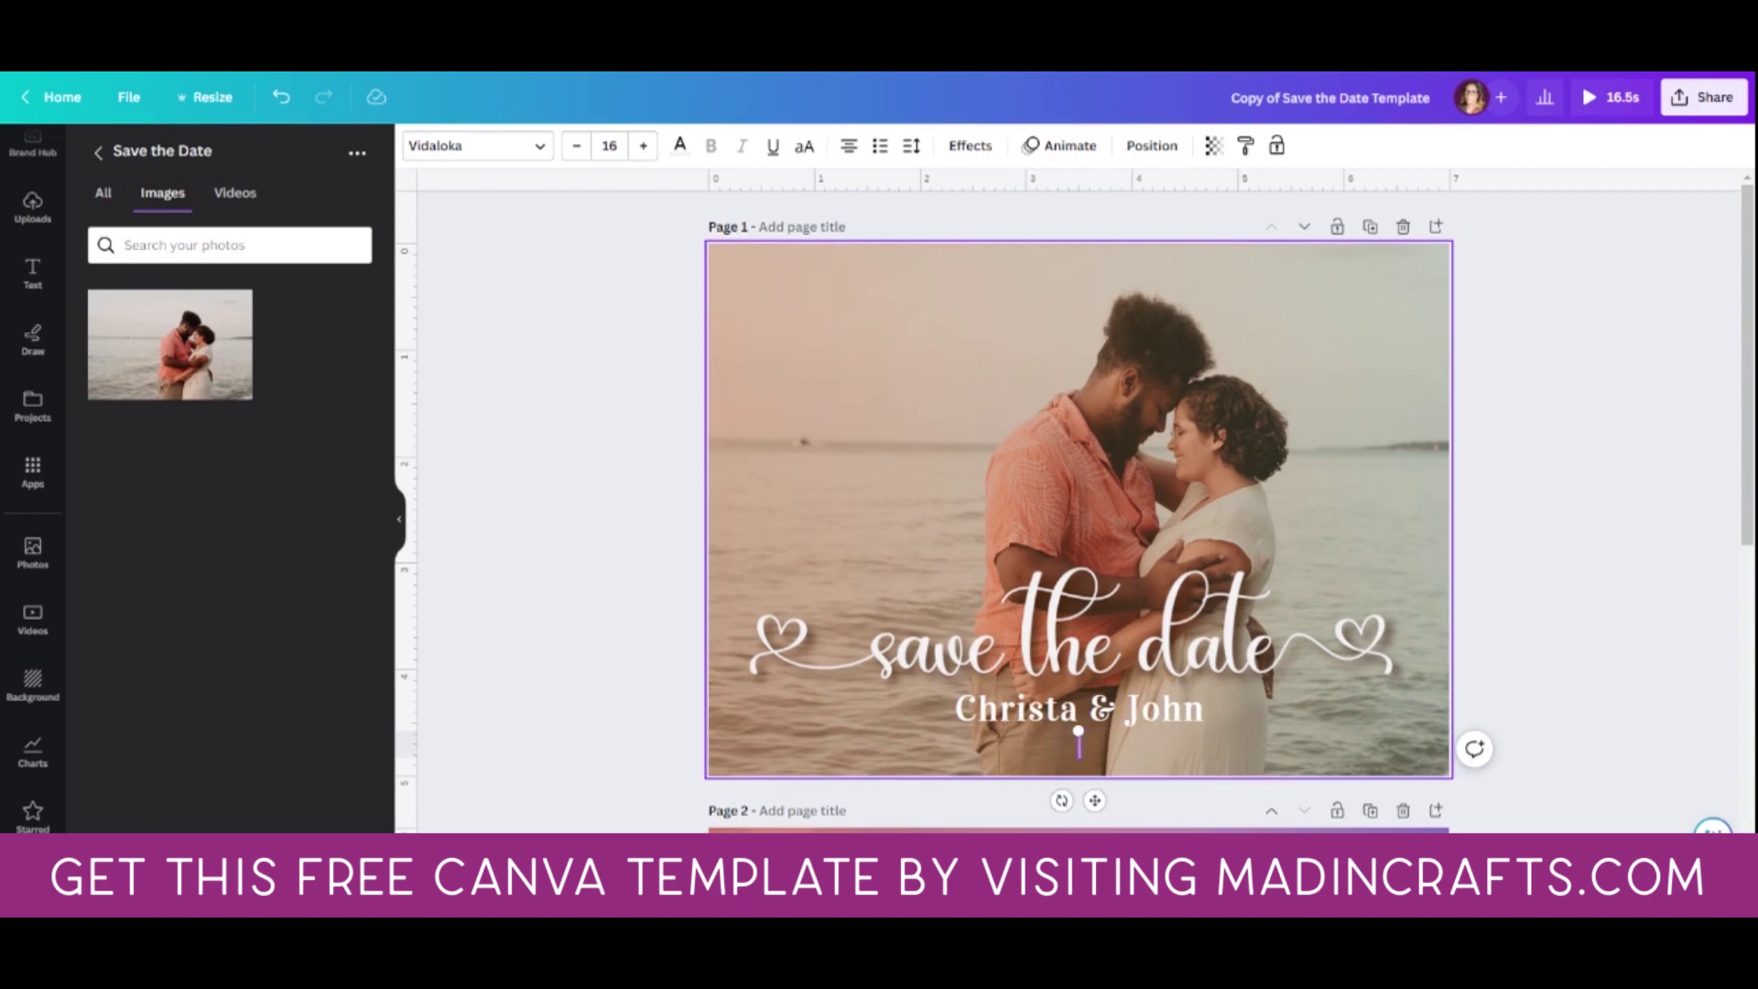
type("uly 18, 2024")
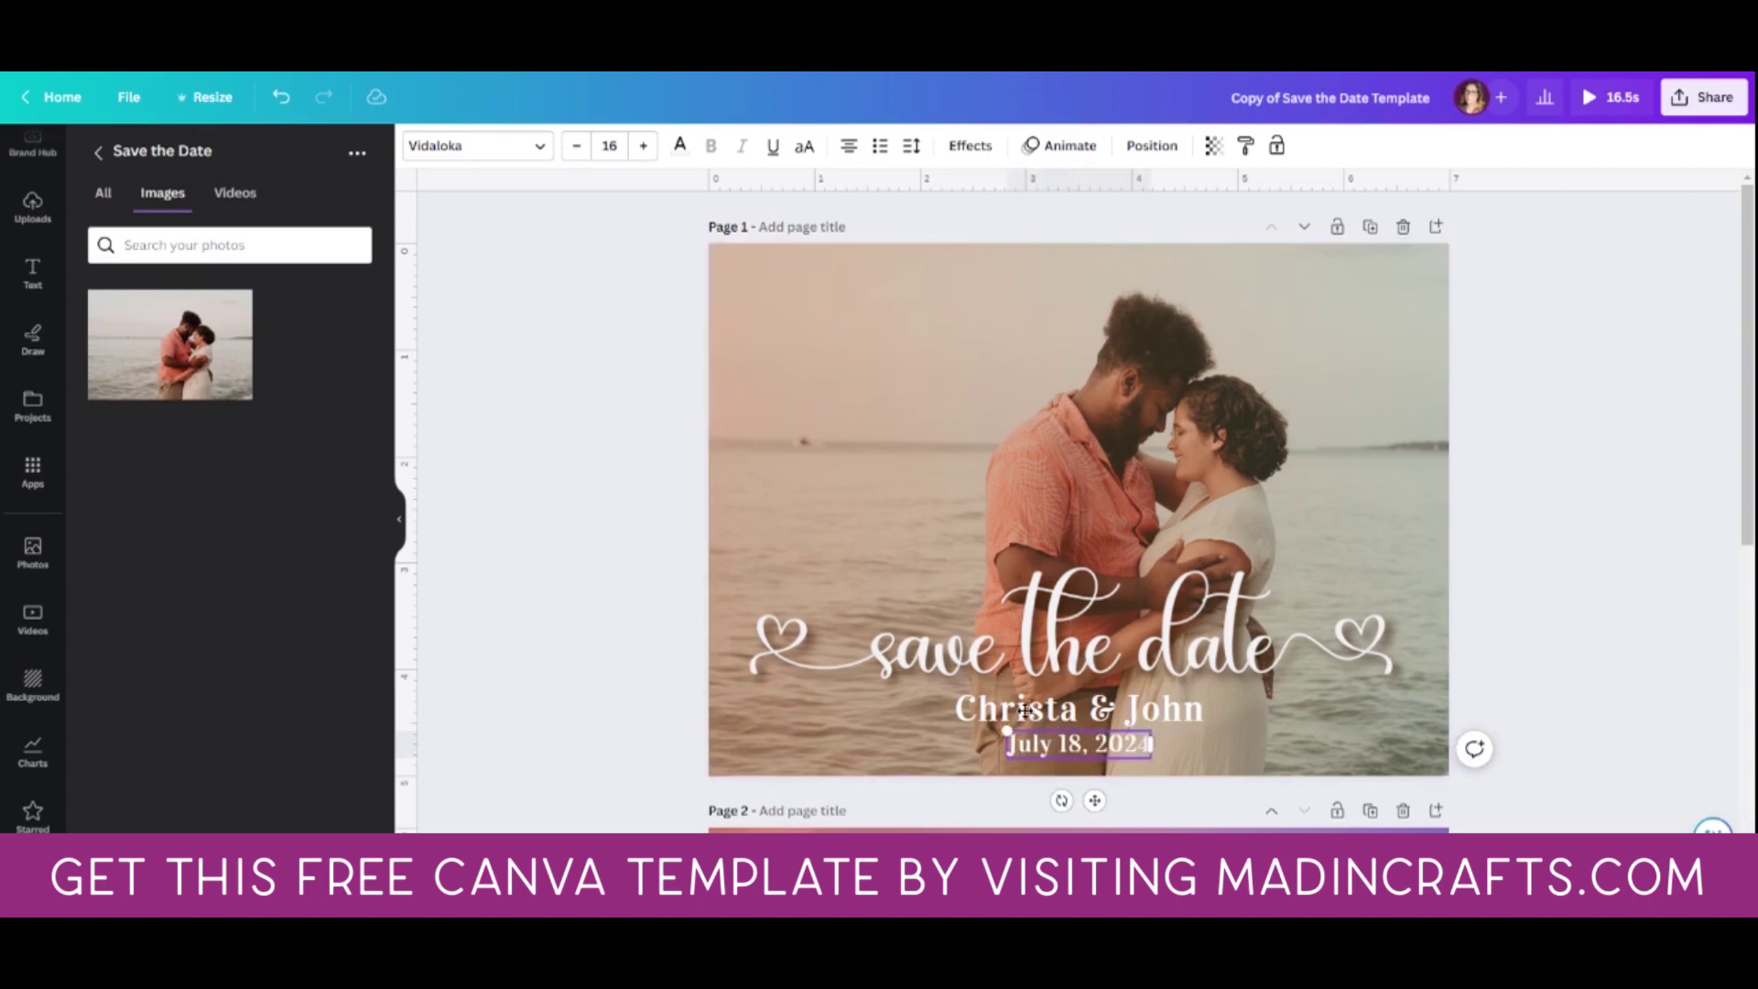
key("Escape")
Step: Try the couple's names at font size 35, settle on size 28, and convert the names to all capitals
left_click(1077, 717)
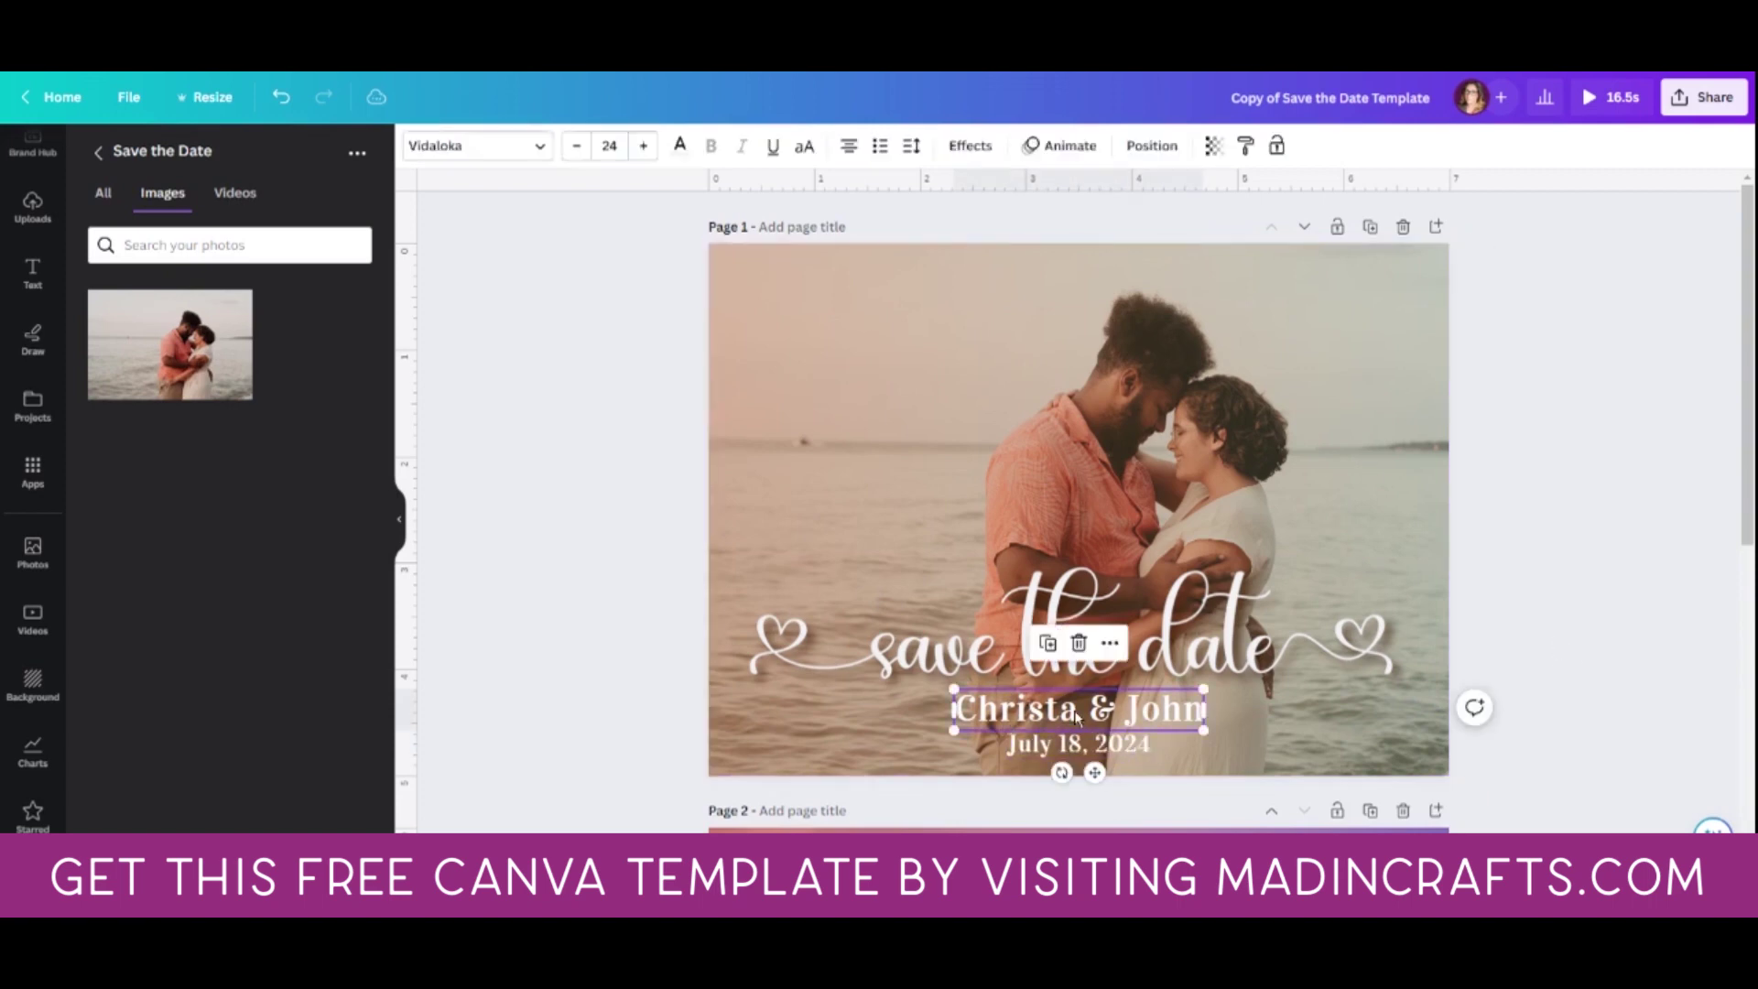
left_click(644, 146)
left_click(645, 147)
left_click(644, 147)
left_click(645, 146)
left_click(645, 147)
left_click(644, 146)
left_click(645, 147)
left_click(644, 146)
left_click(645, 147)
left_click(645, 147)
left_click(645, 147)
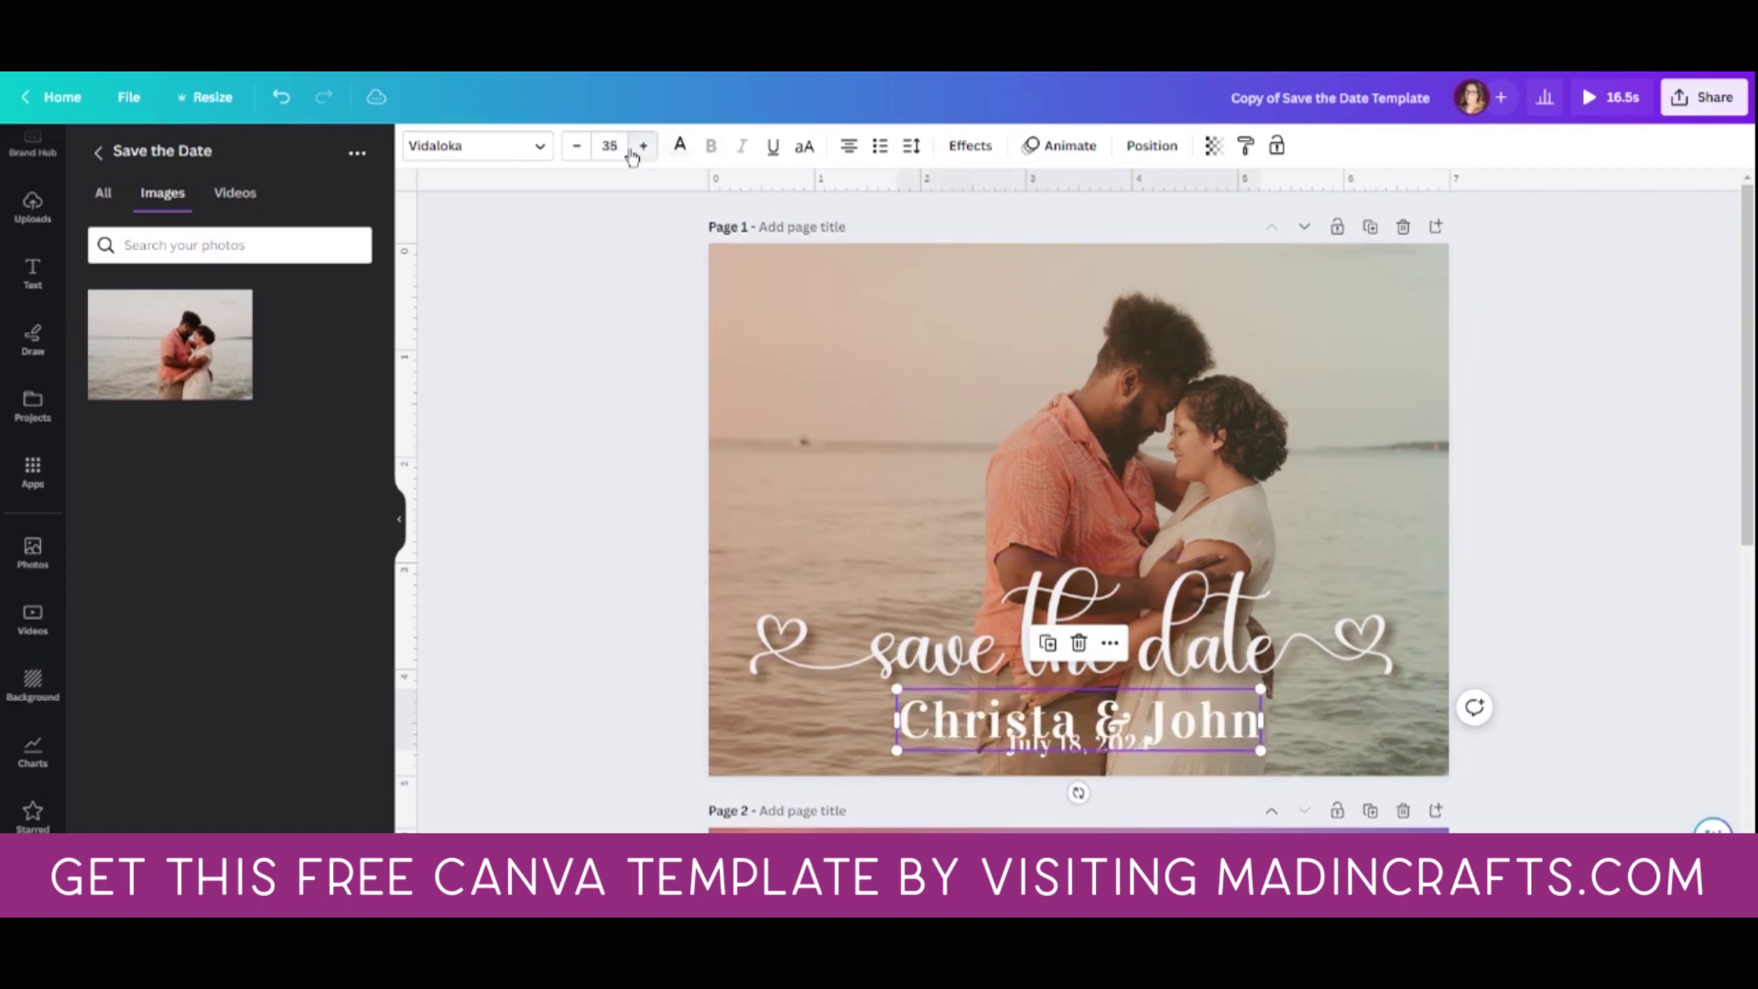
left_click(576, 146)
left_click(576, 147)
left_click(575, 146)
left_click(575, 146)
left_click(576, 146)
left_click(576, 147)
left_click(576, 146)
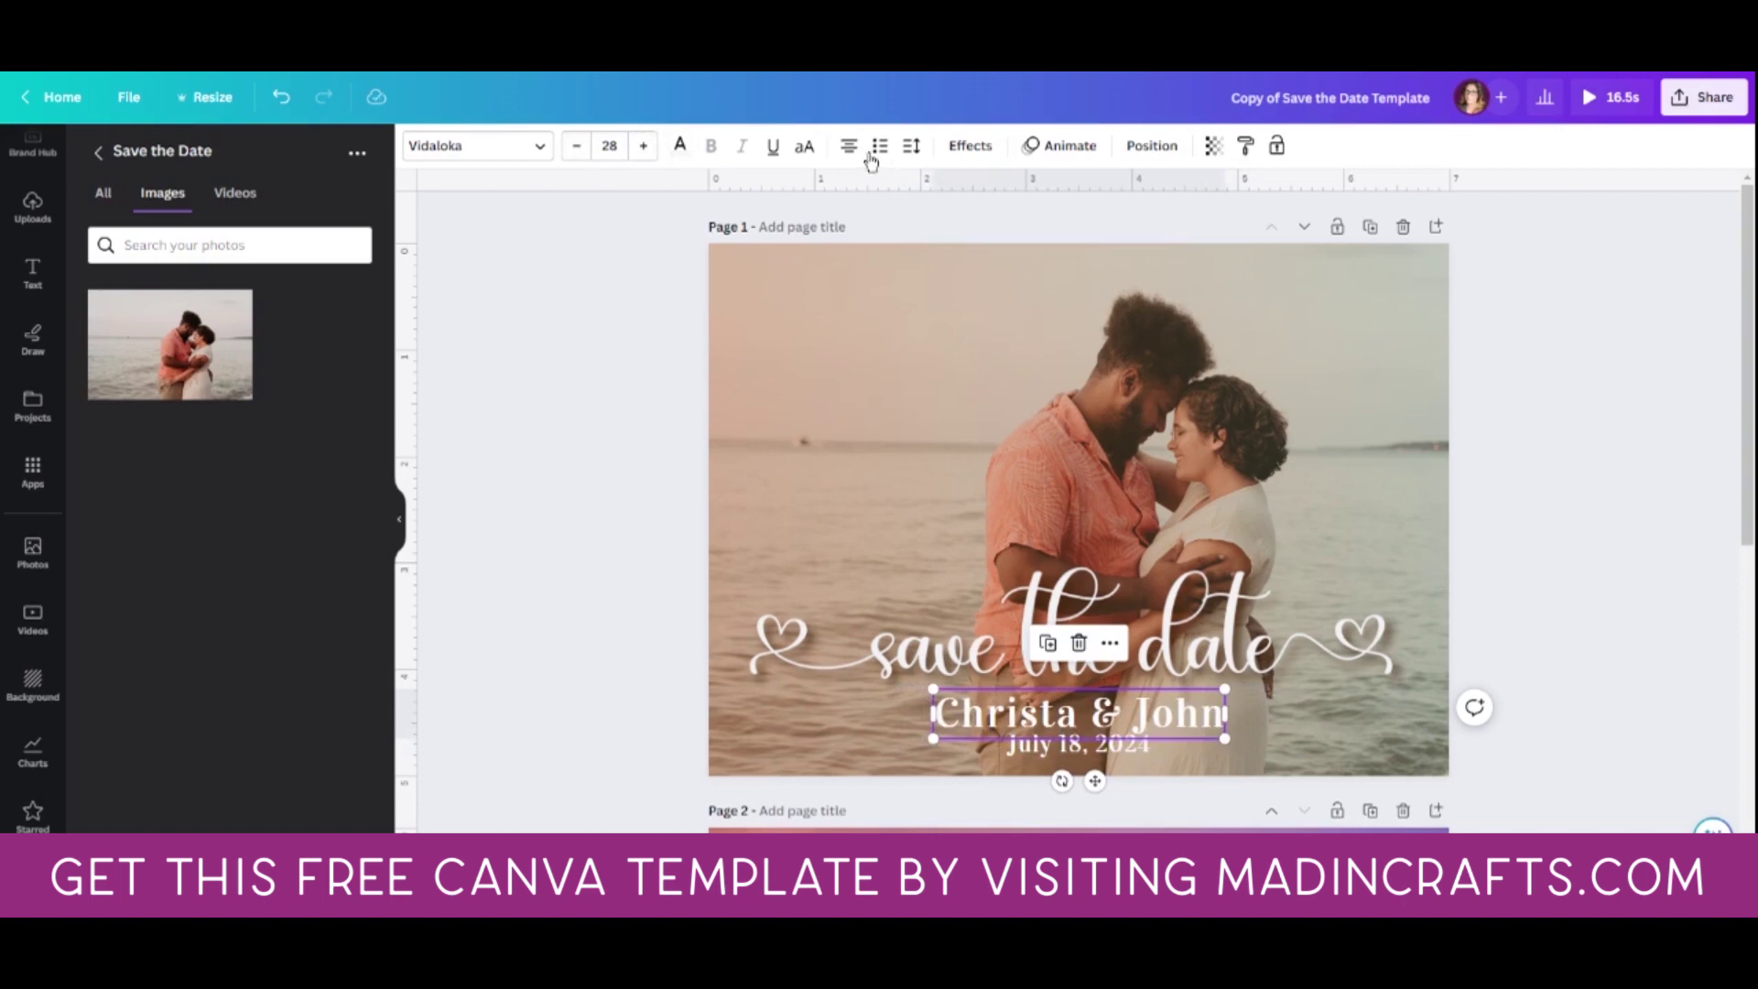
left_click(806, 146)
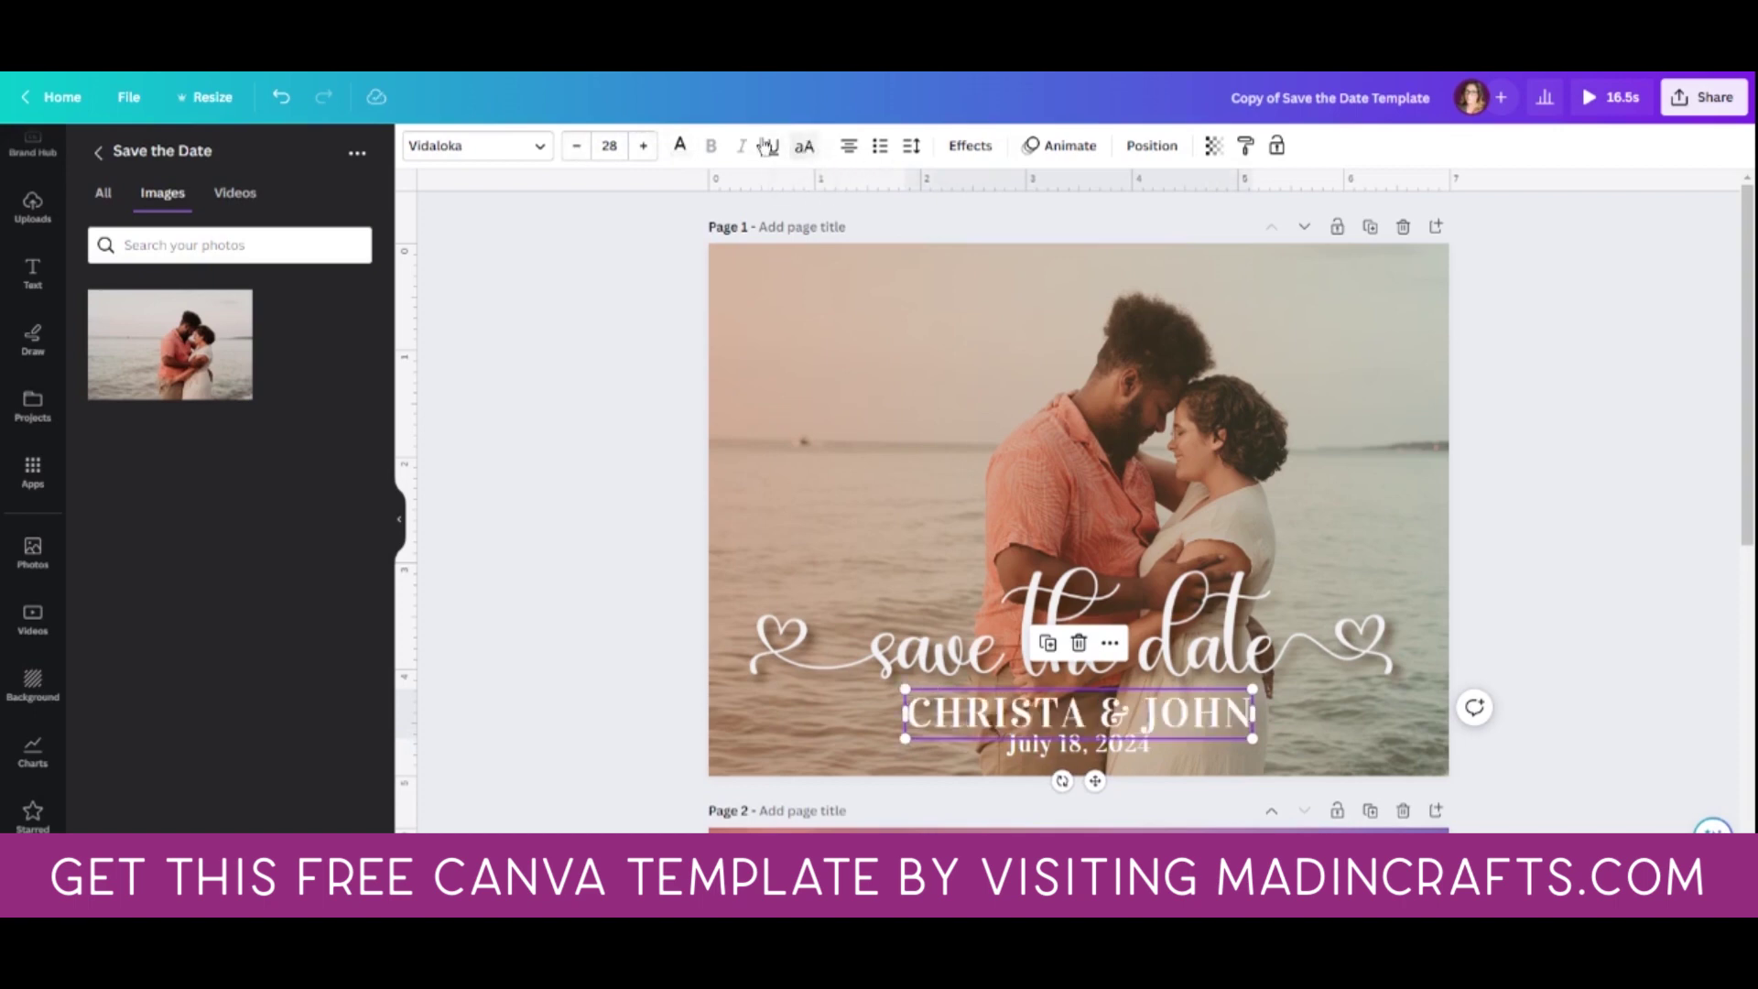
Step: Try the Eczar SemiBold font on the couple's names on page 1 and settle on Garamond
left_click(527, 146)
scroll(239, 457, "down", 5)
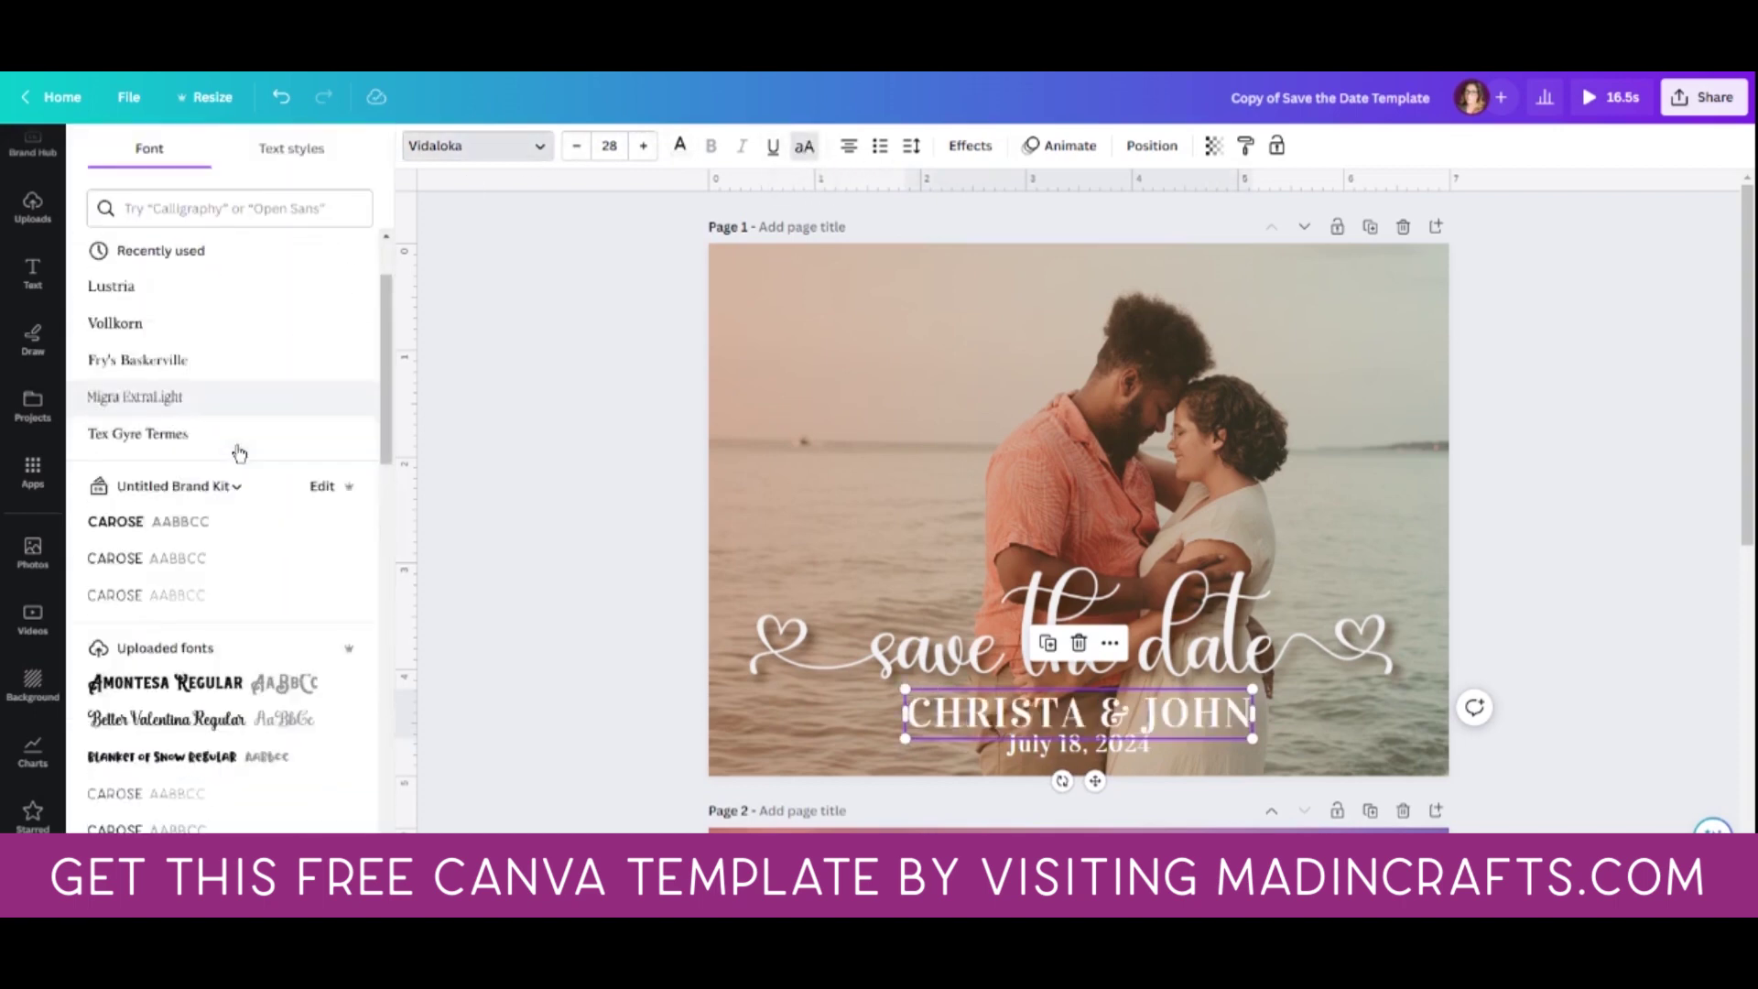
scroll(242, 432, "down", 6)
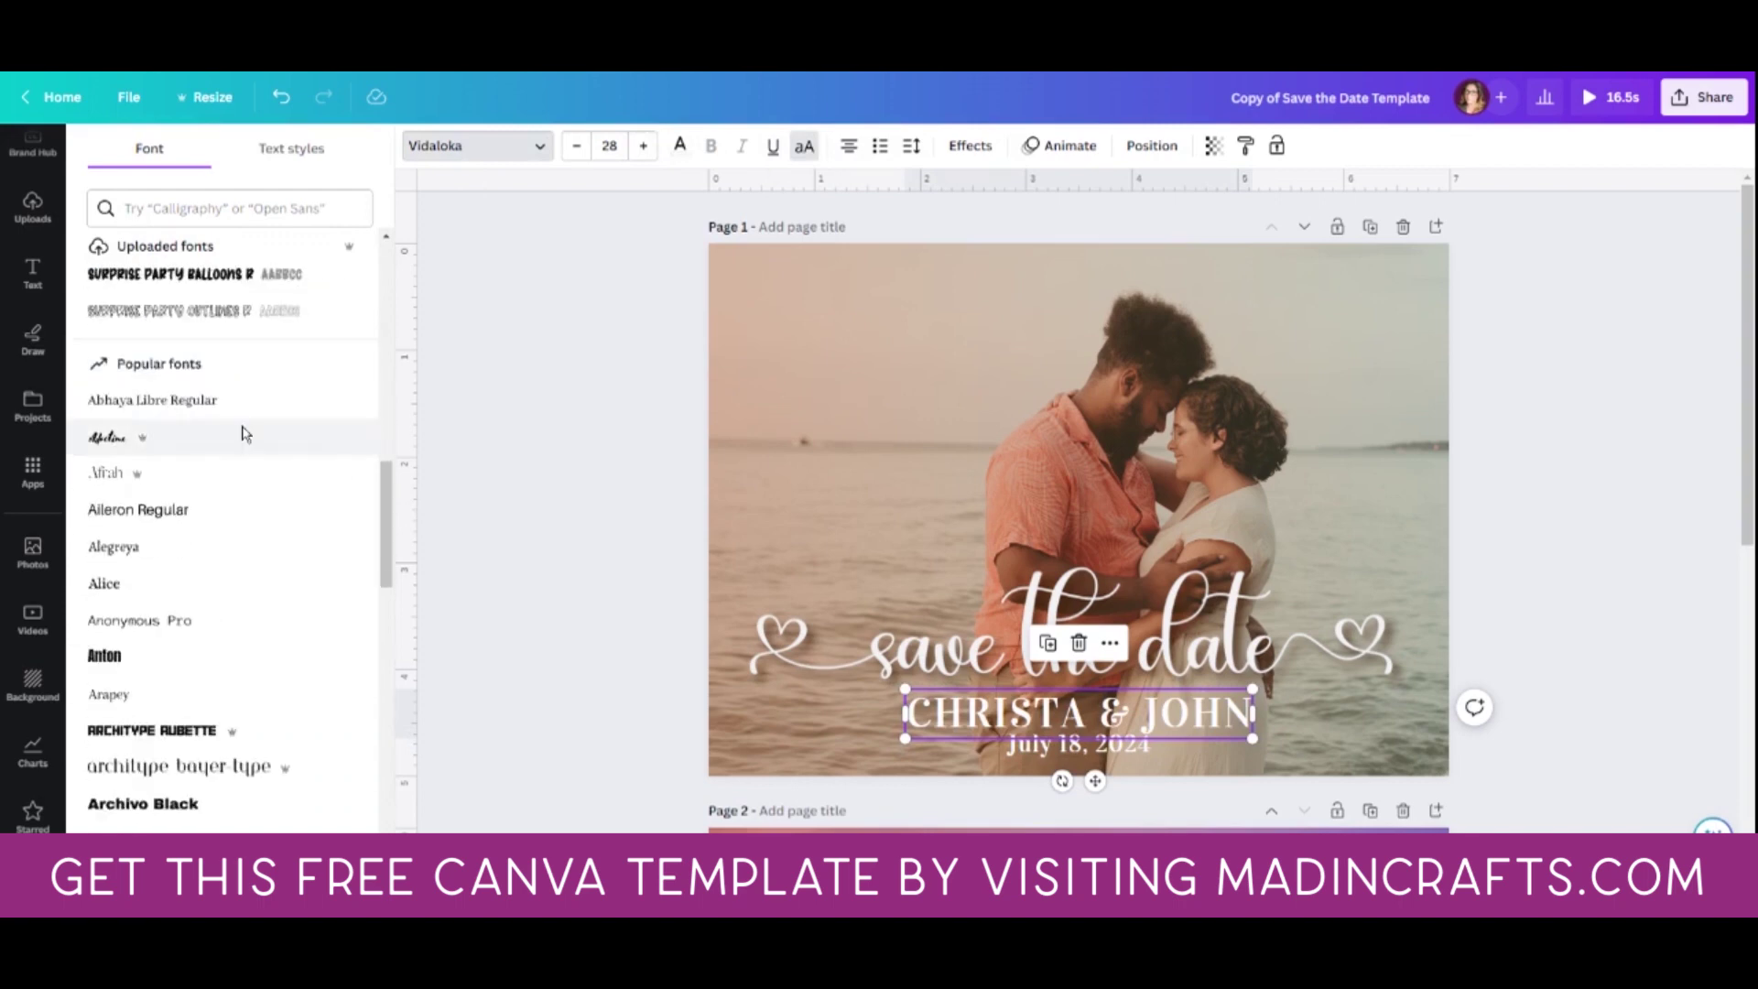
scroll(270, 353, "down", 3)
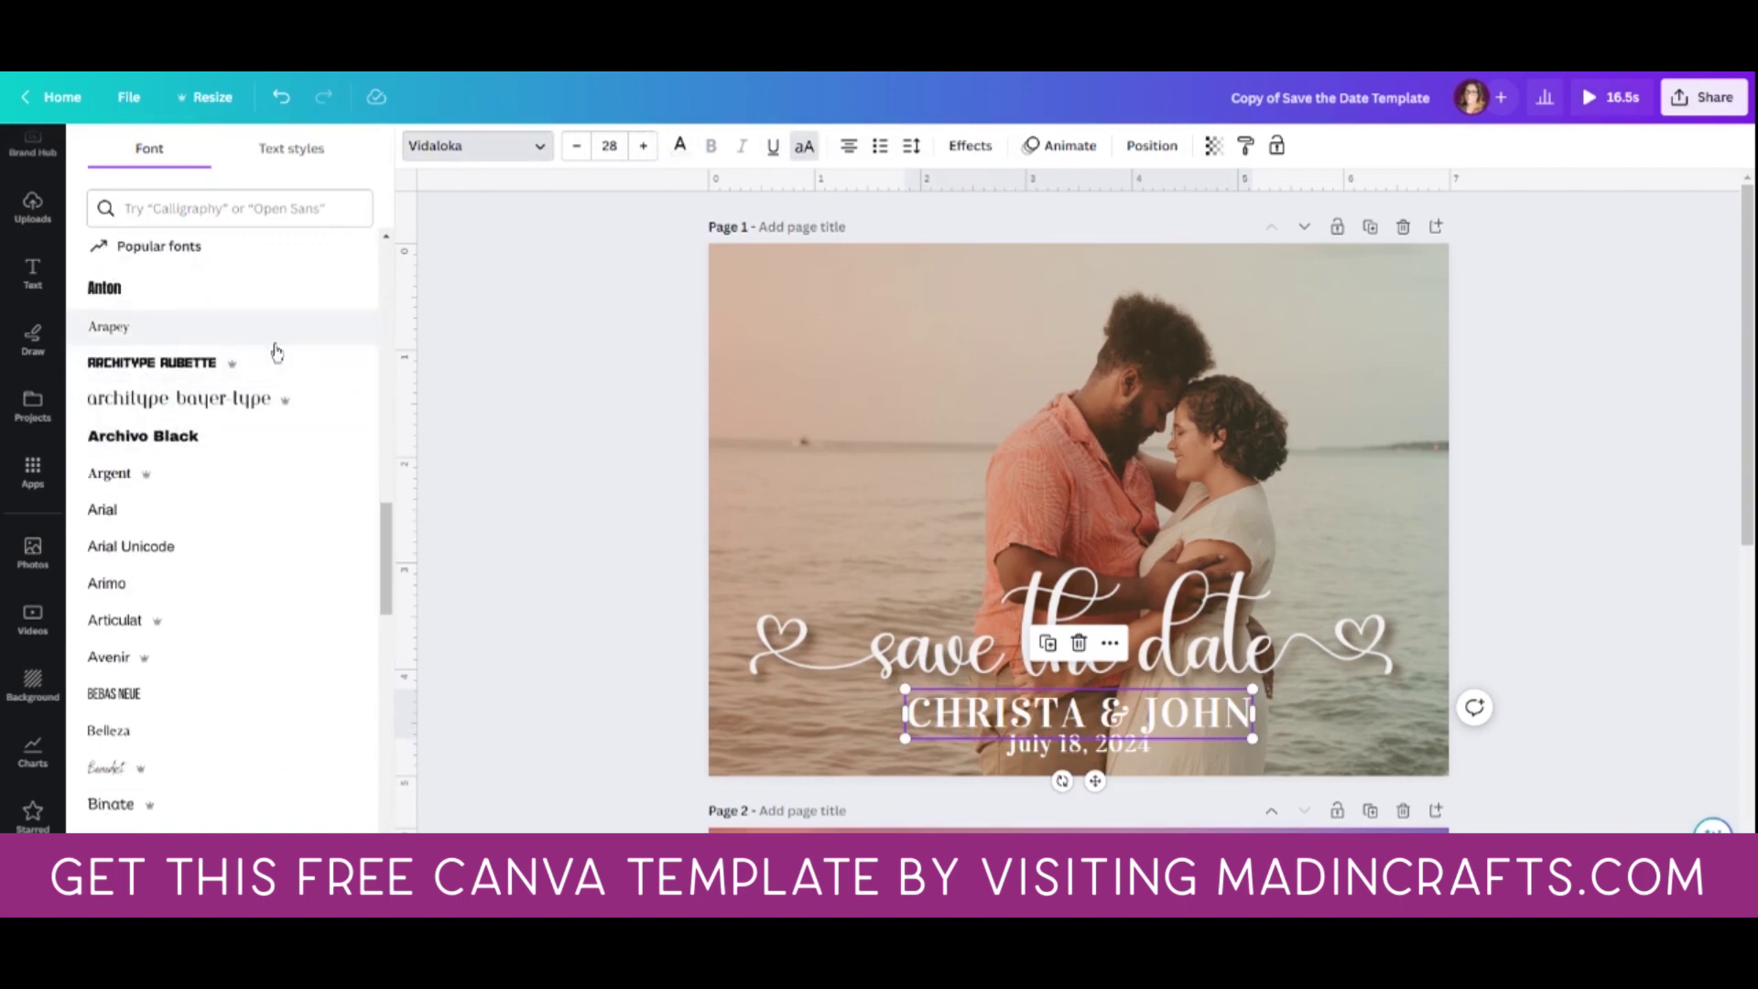
scroll(179, 485, "down", 8)
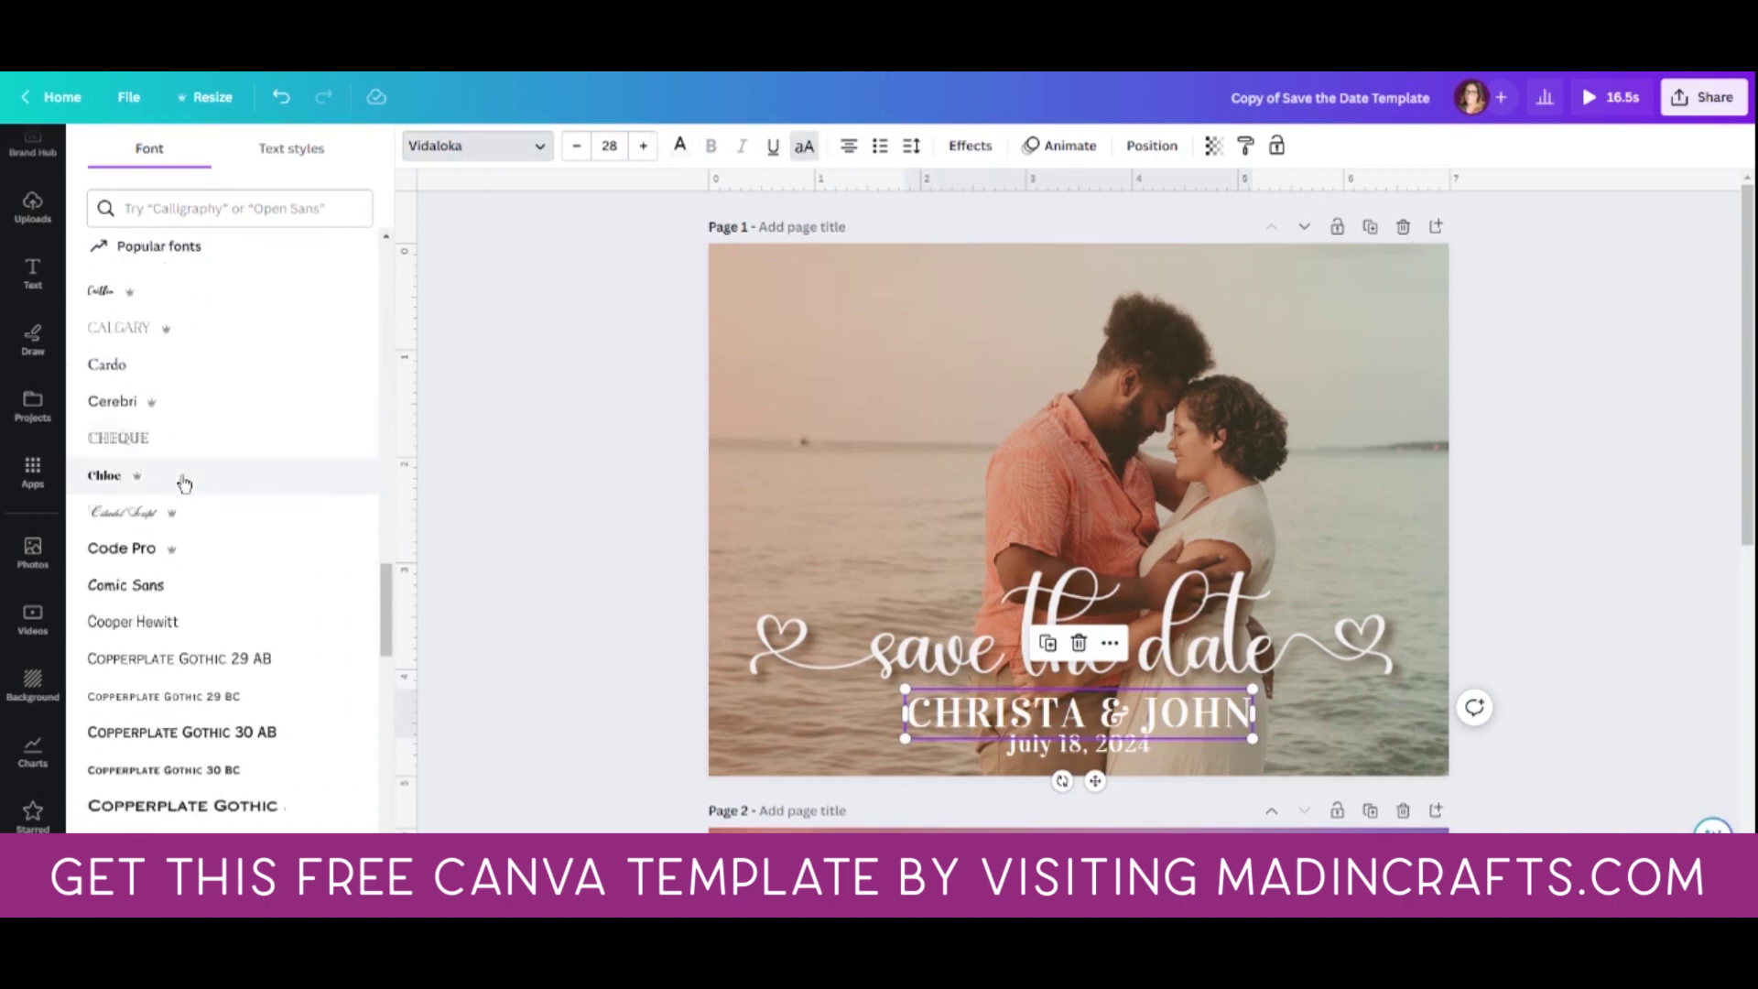
scroll(183, 482, "down", 4)
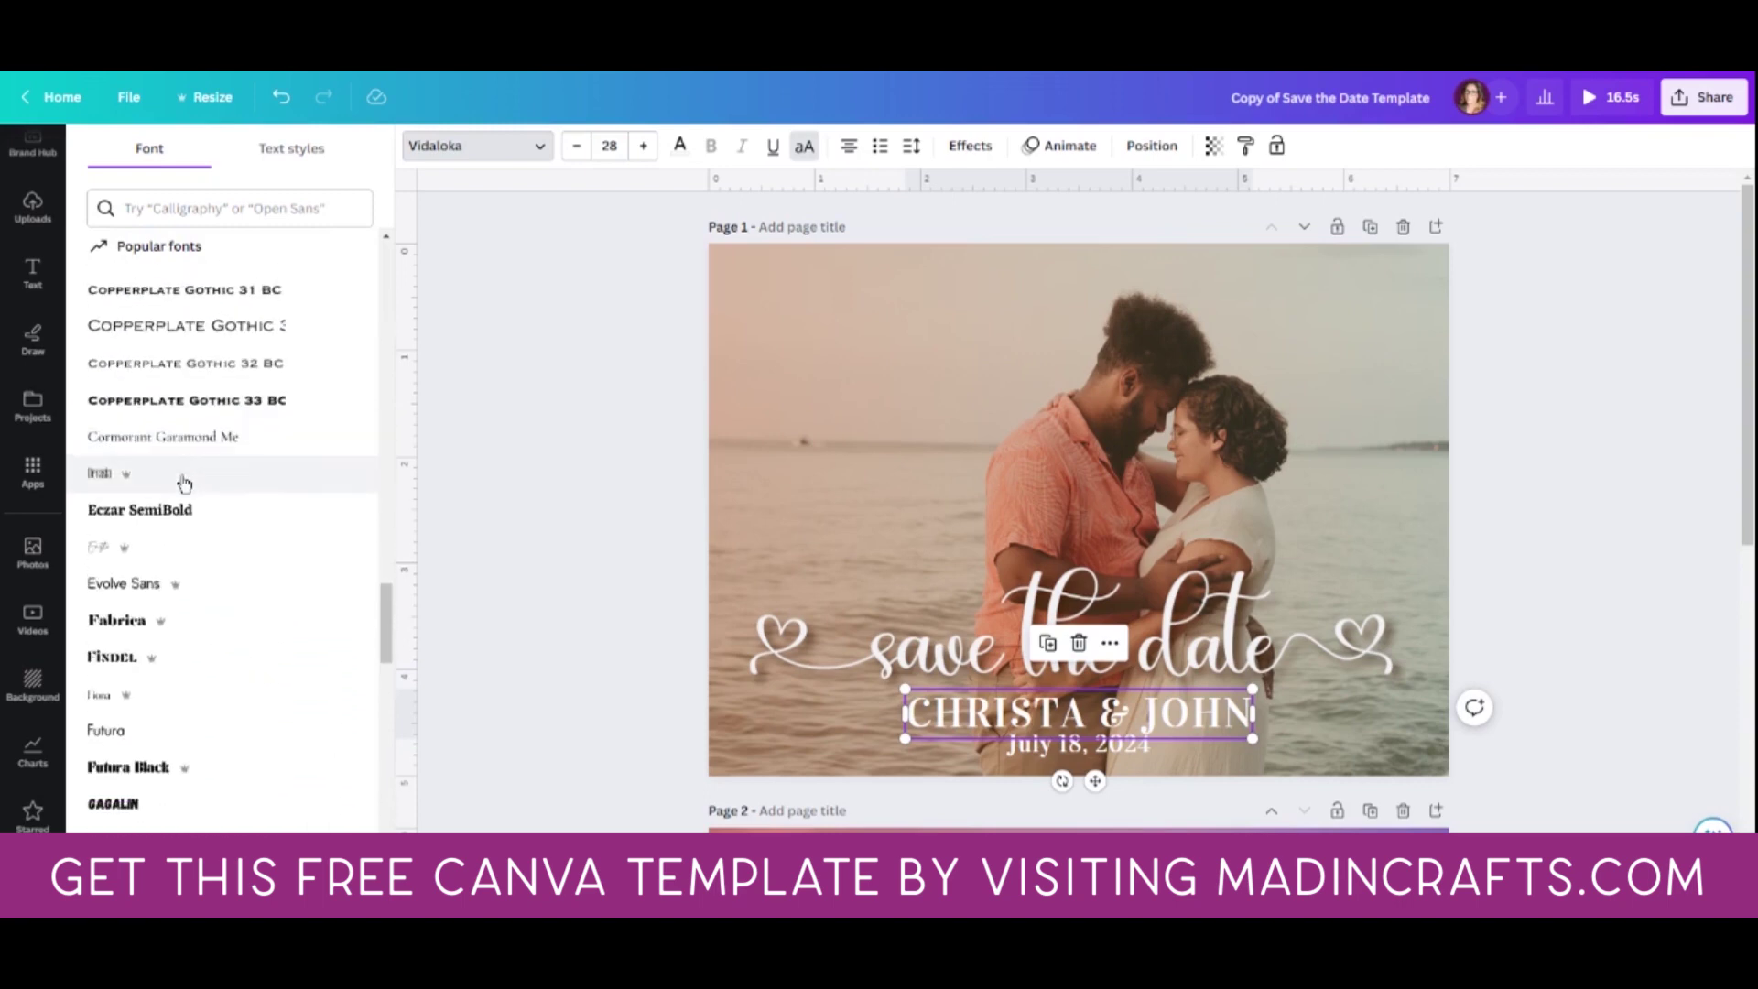
left_click(182, 514)
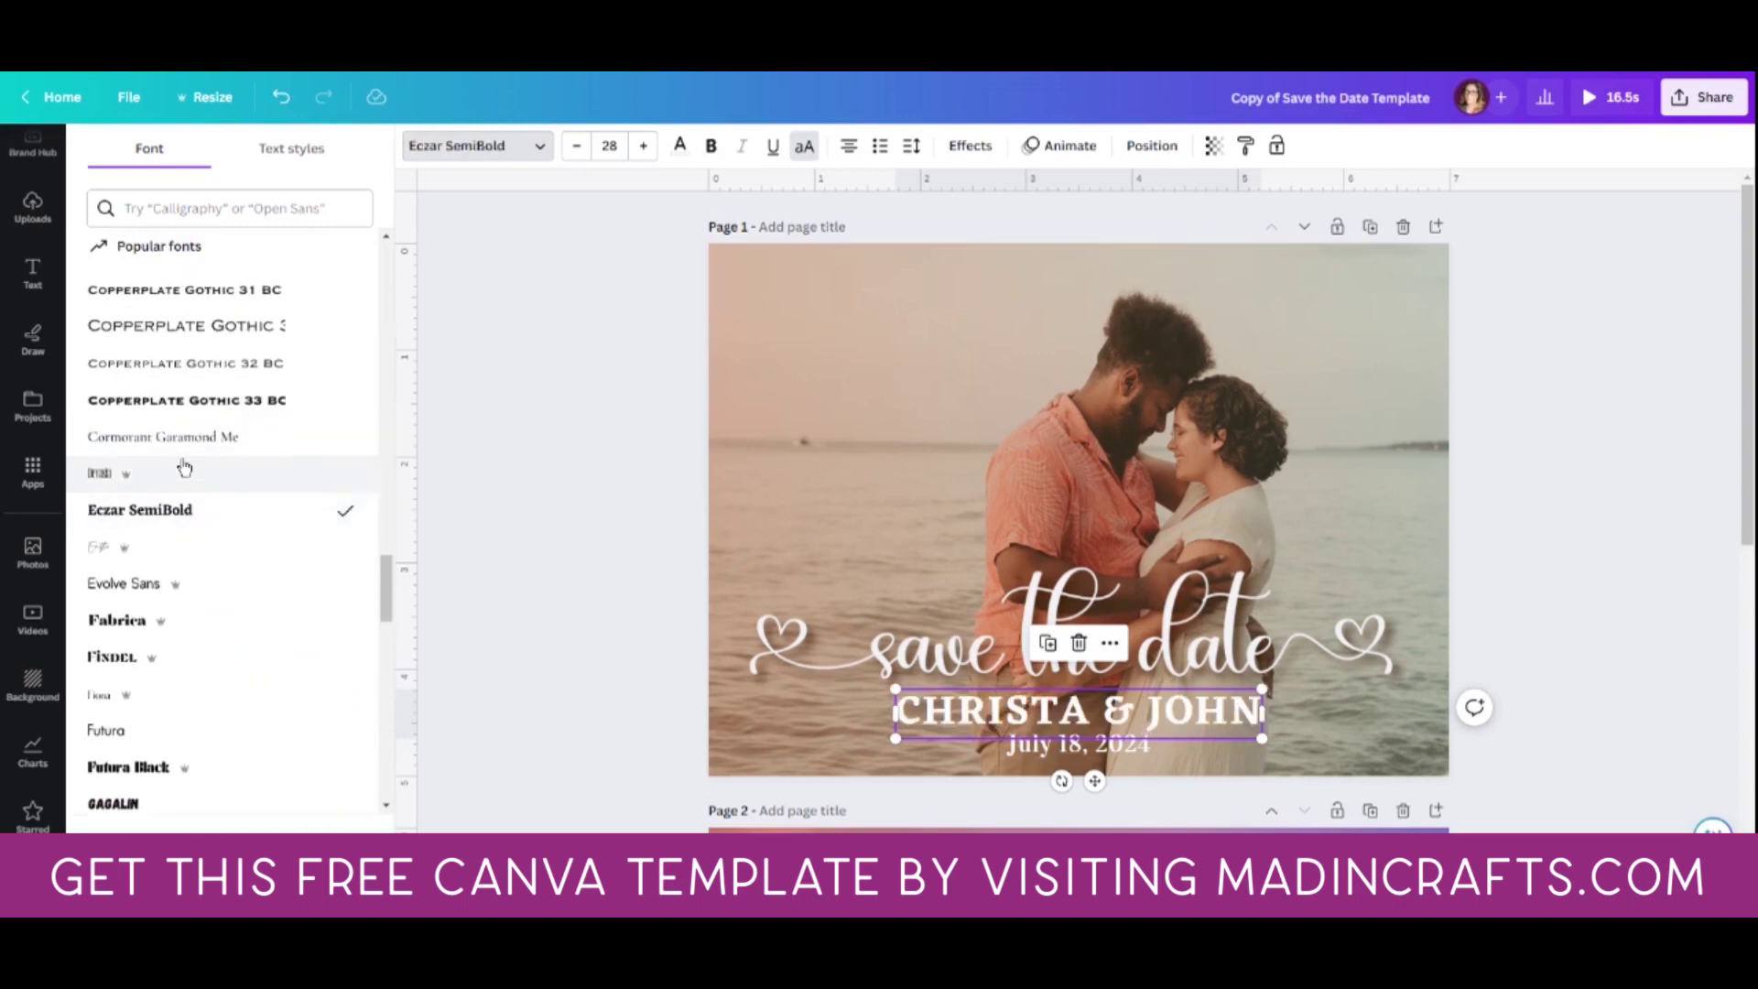
scroll(269, 380, "down", 4)
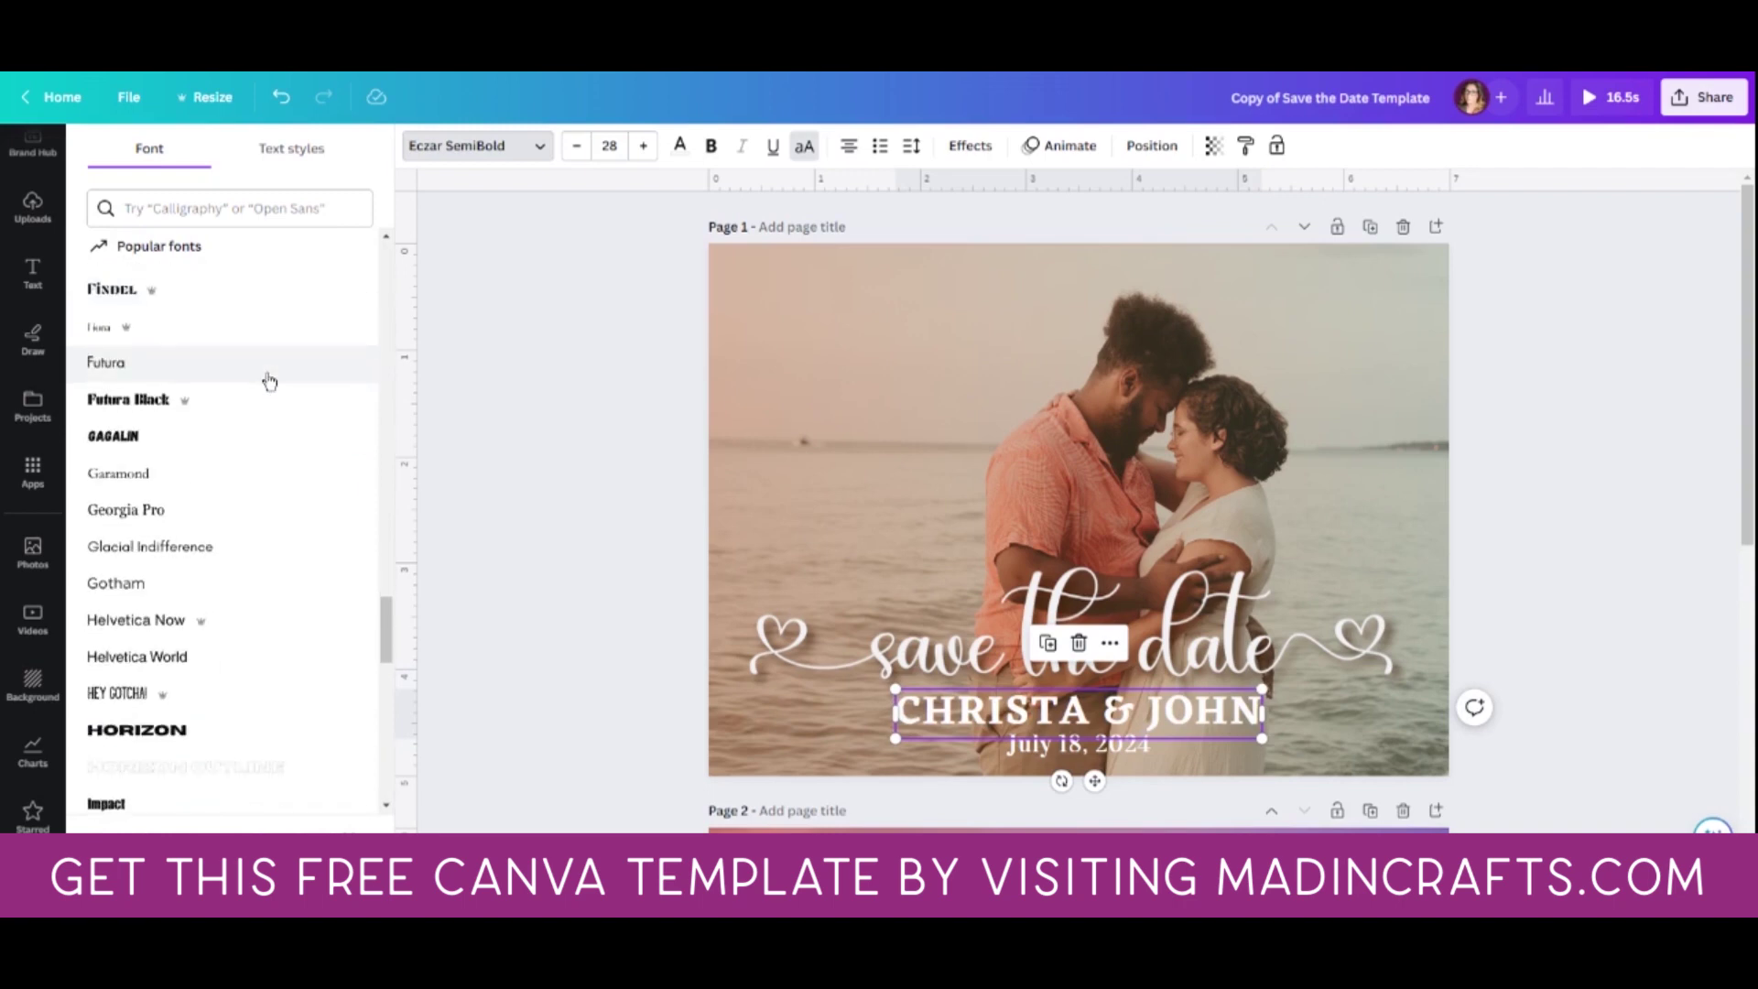
left_click(252, 476)
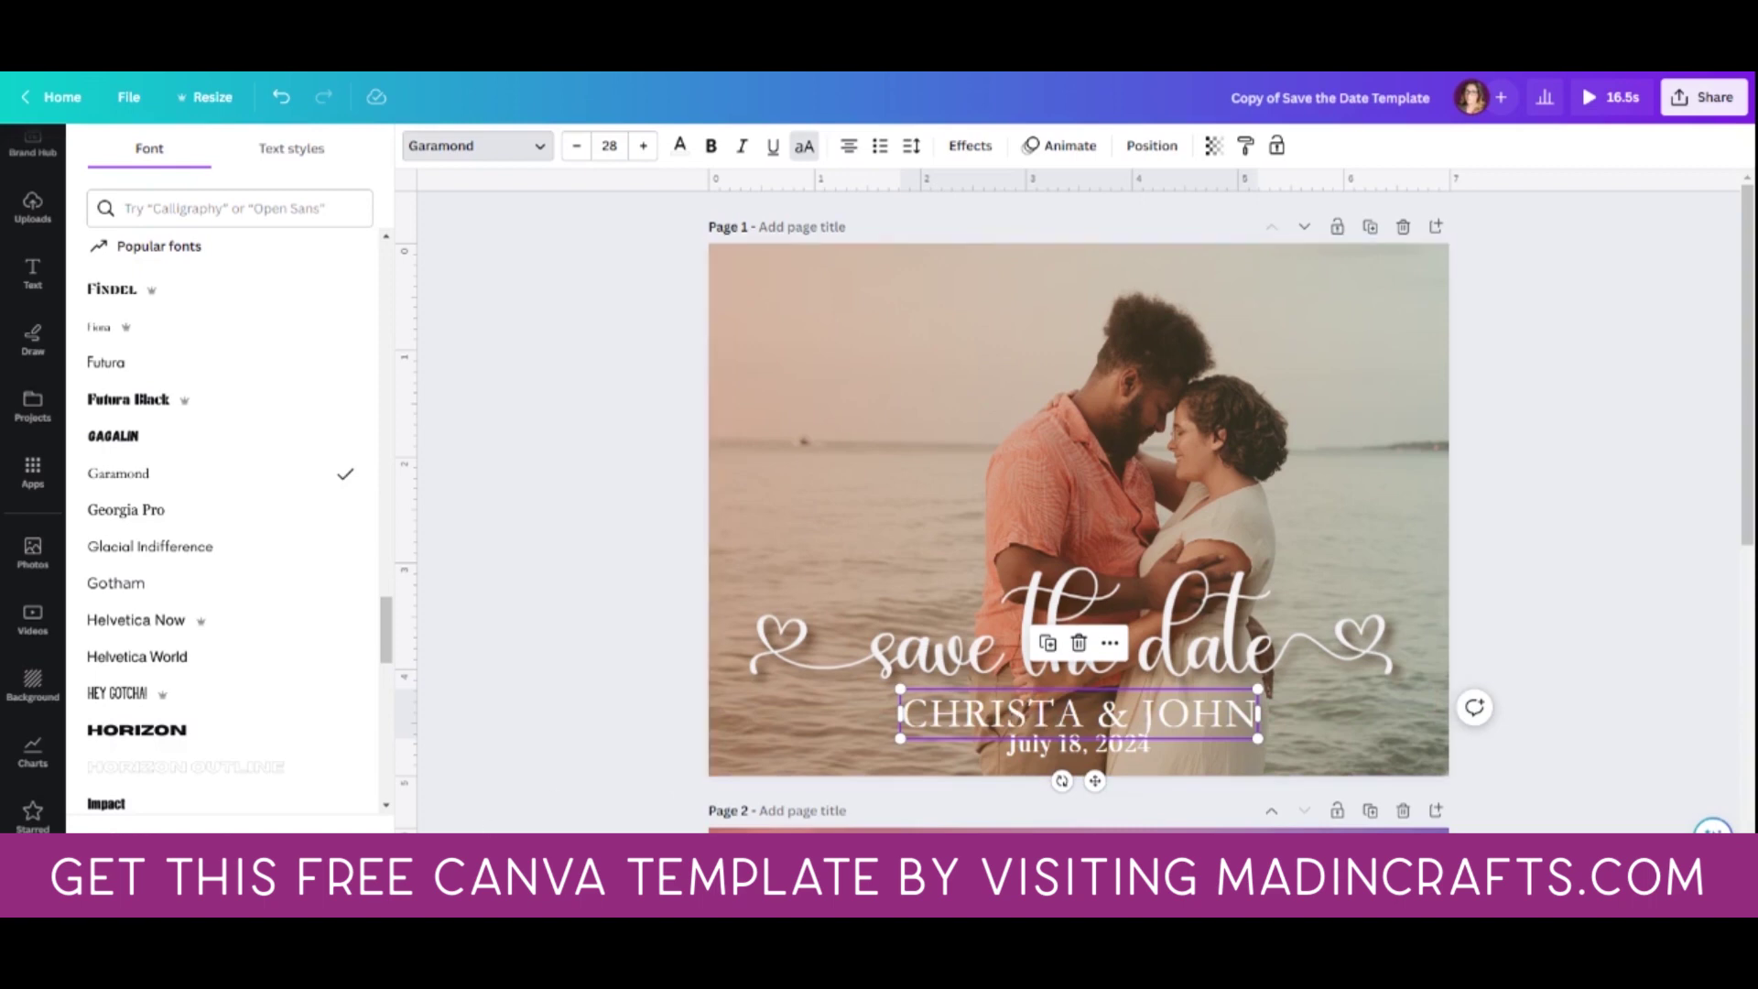
Step: Apply the Garamond font change to all matching text across the design and deselect the names
left_click(229, 852)
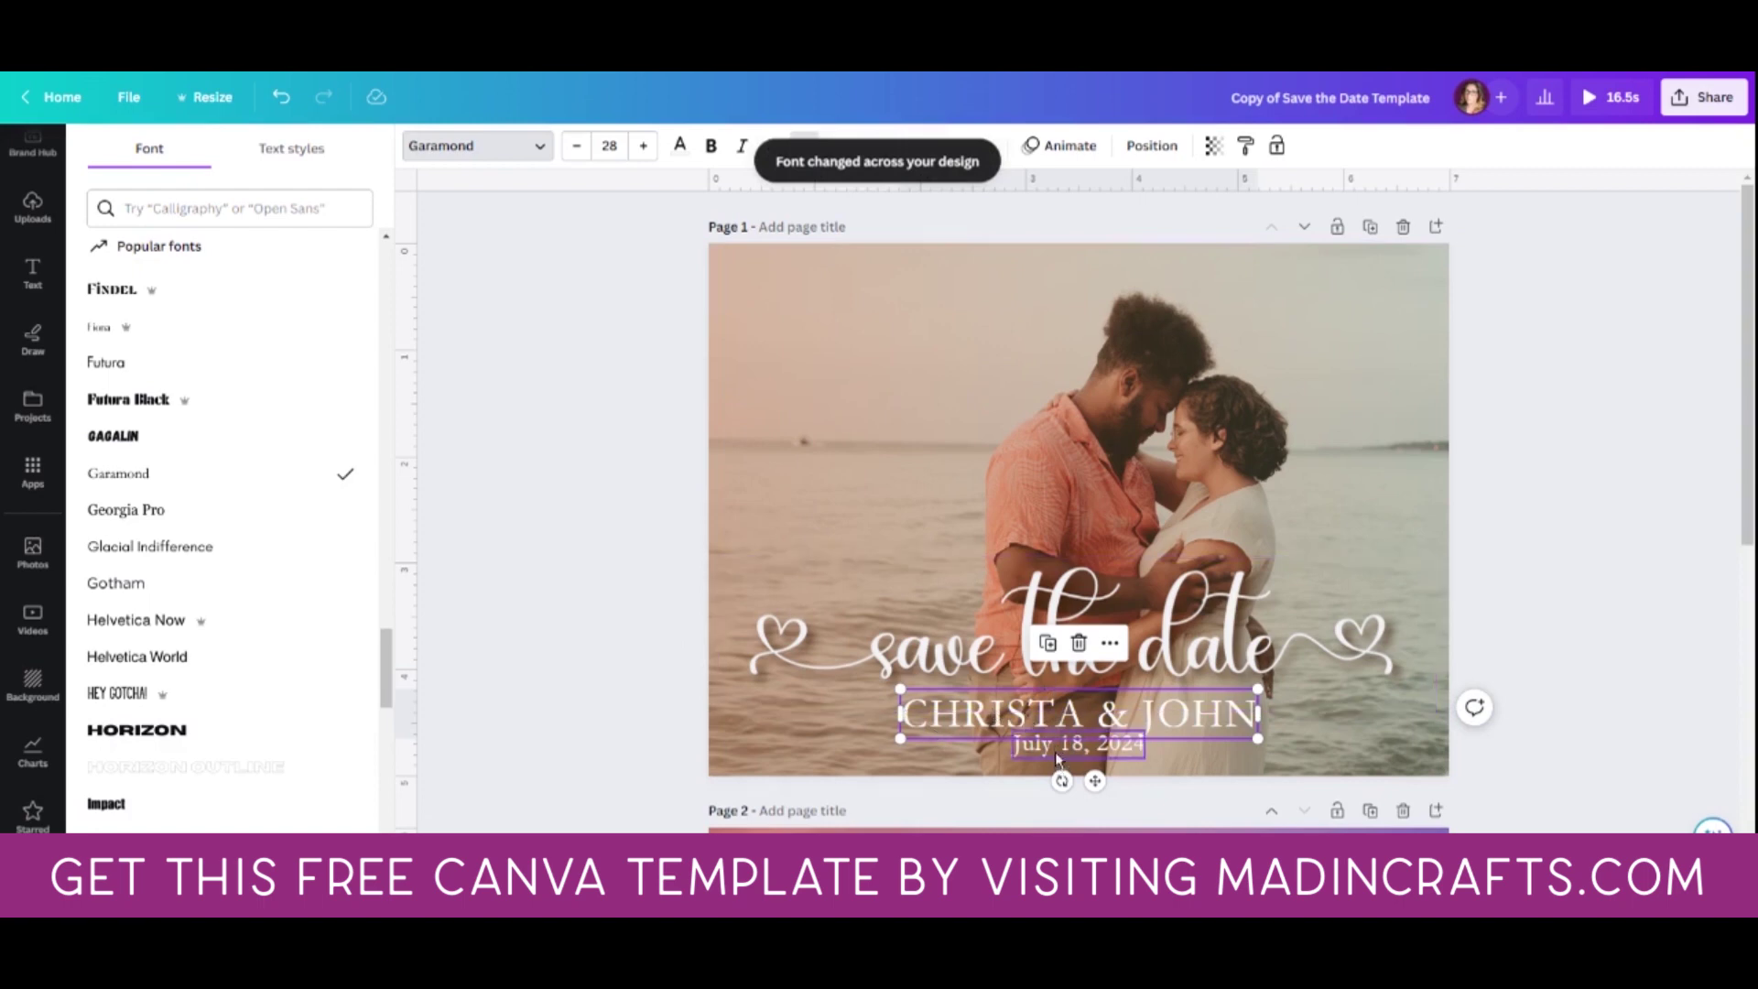
left_click(428, 634)
left_click(504, 628)
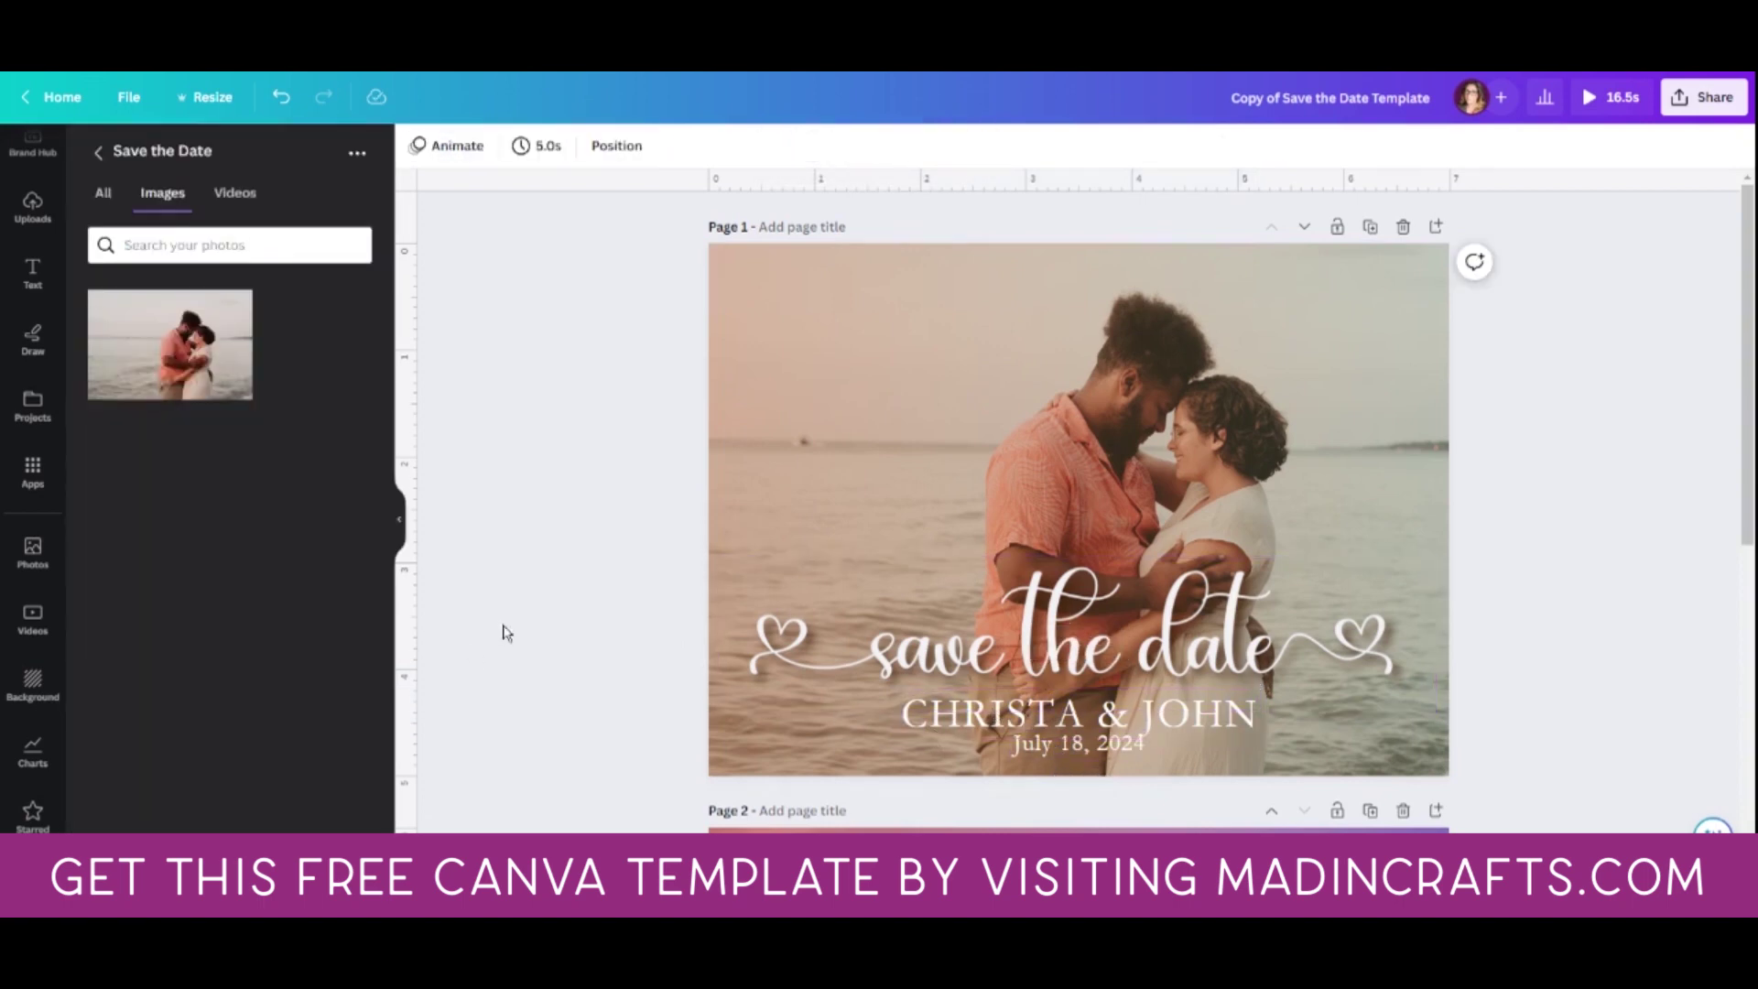
Step: Look through the text effect styles available for the couple's names on page 1
left_click(1128, 718)
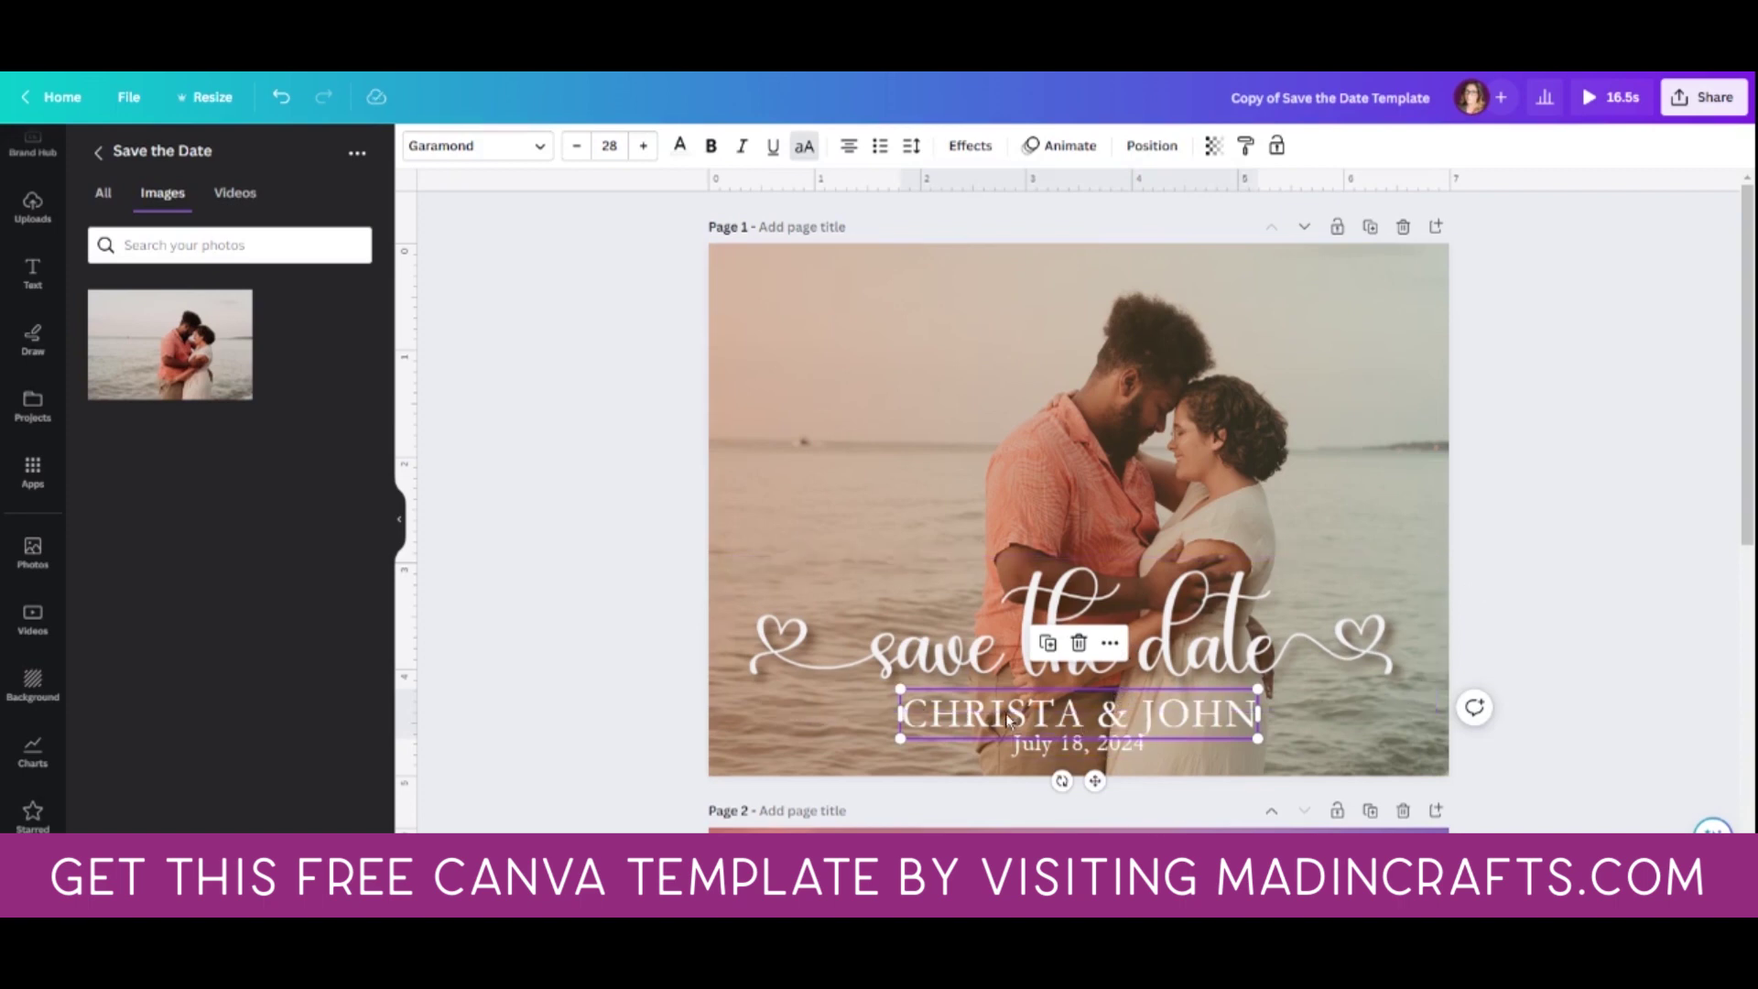
left_click(977, 149)
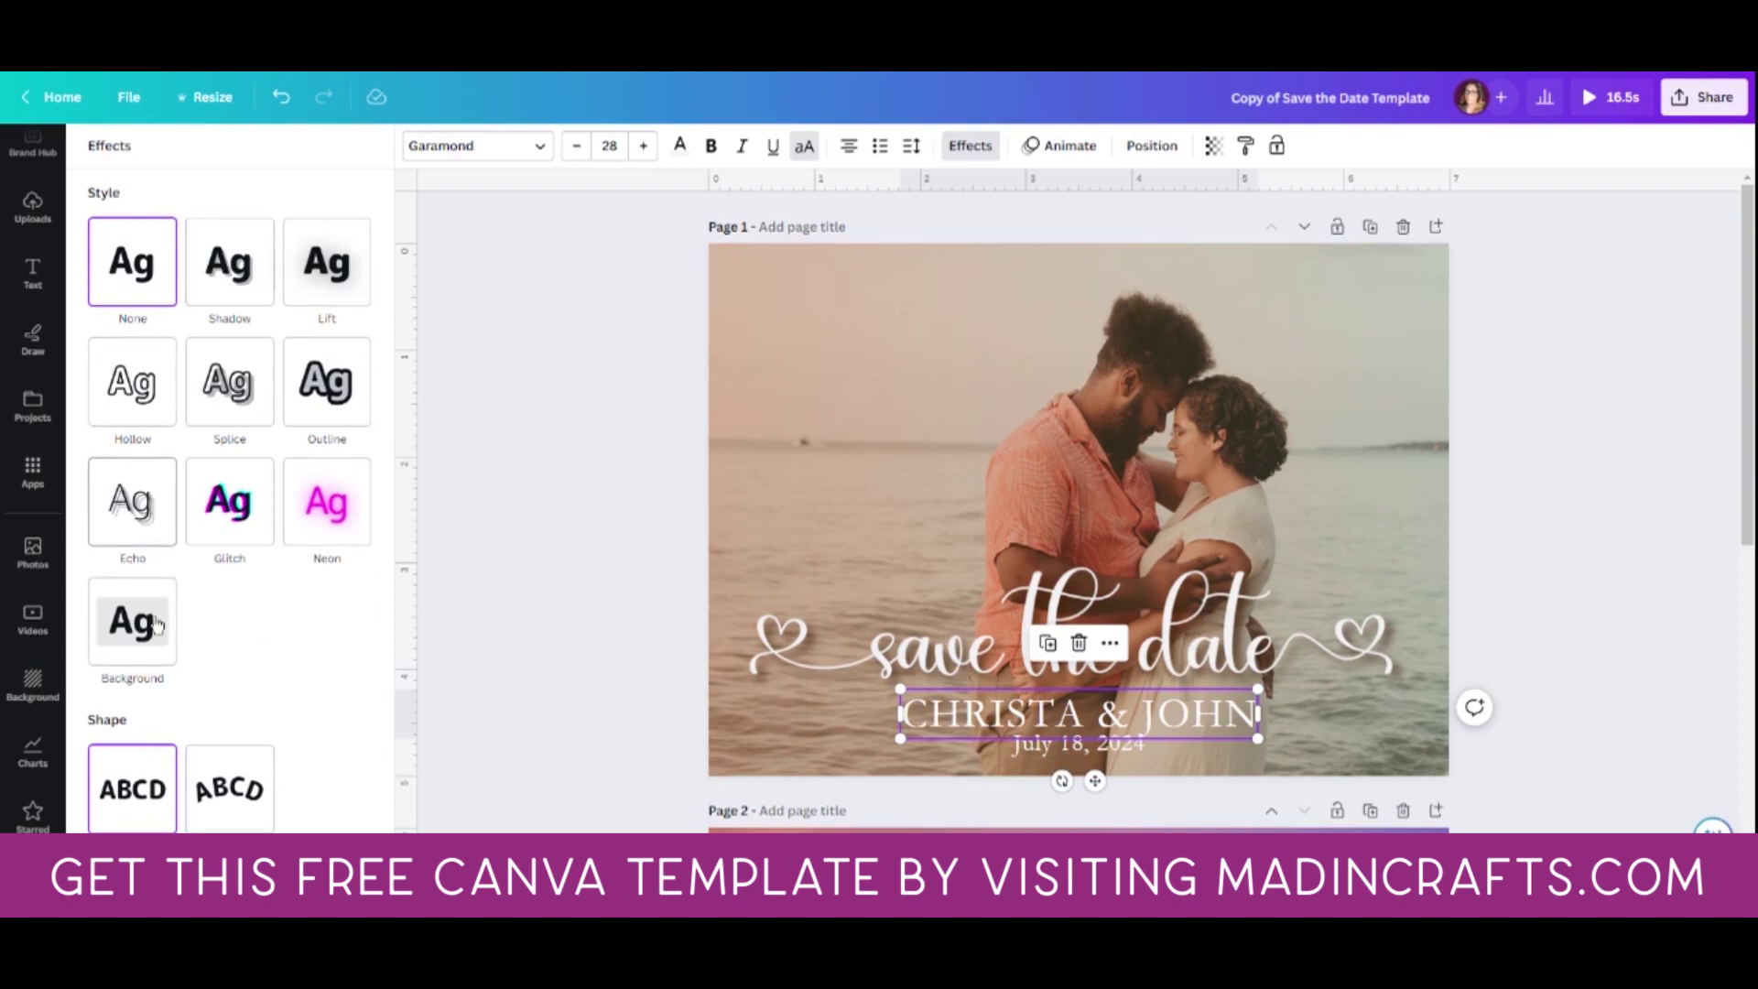
left_click(496, 409)
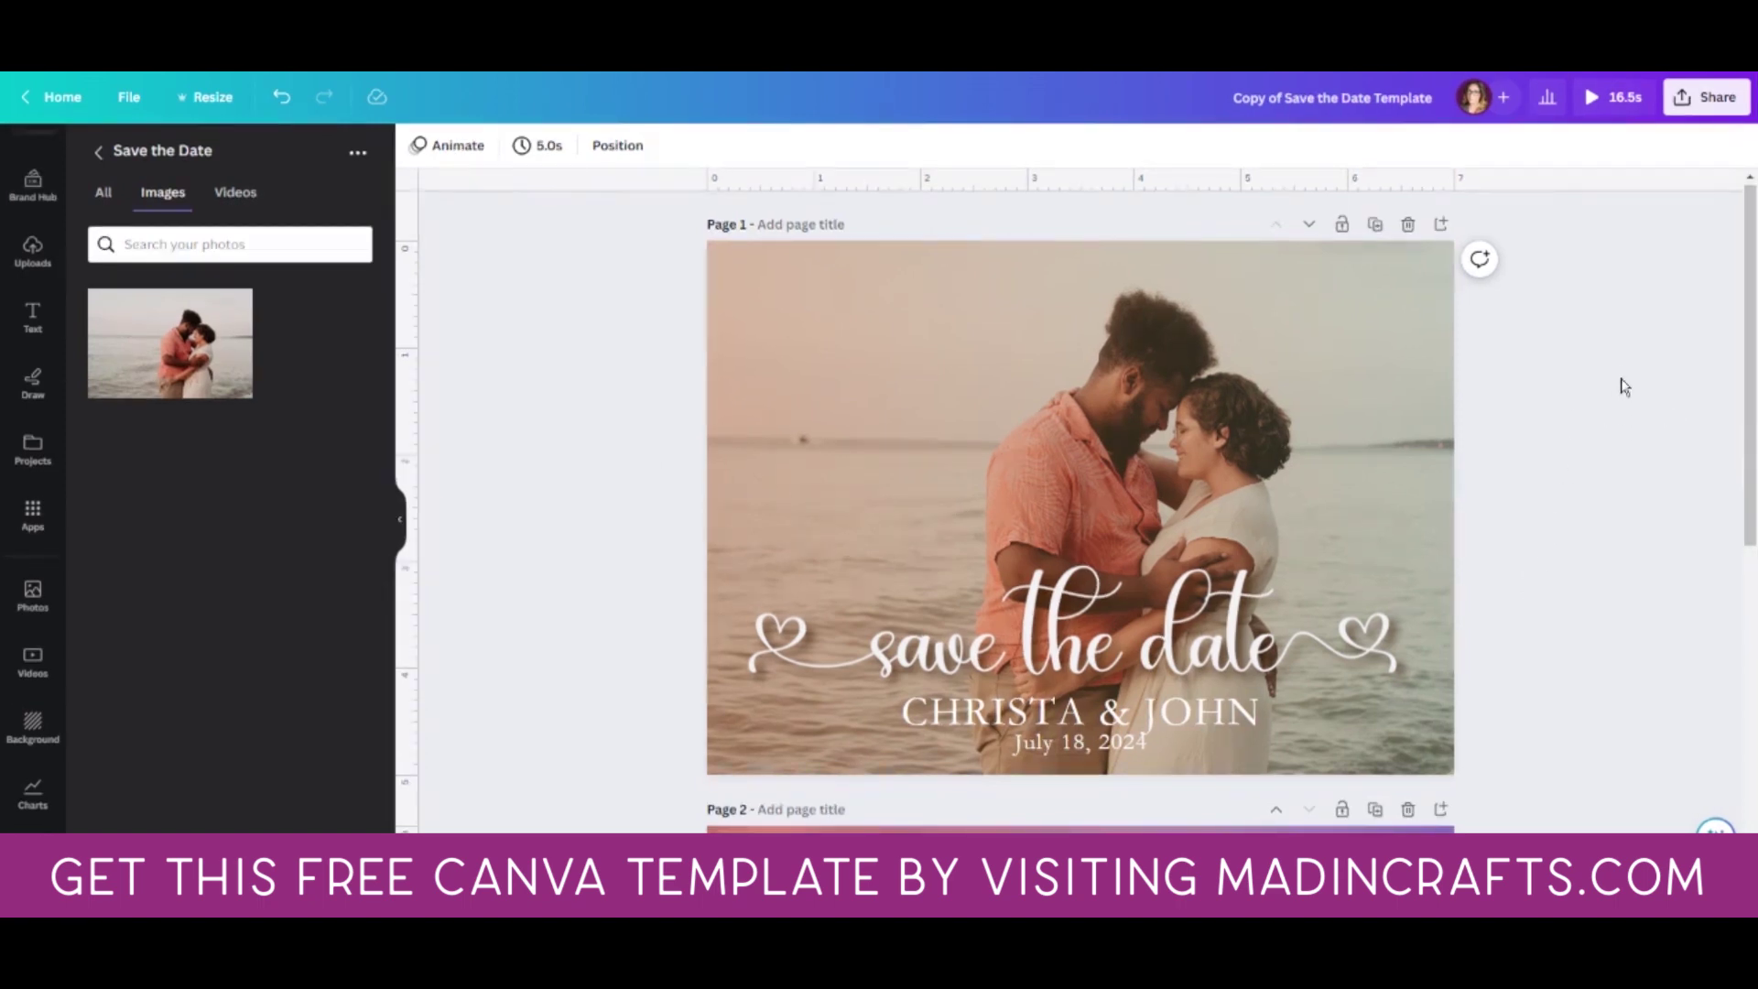
Step: Examine the page 2 background video and its transparency setting, comparing it with page 1
scroll(1623, 311, "down", 5)
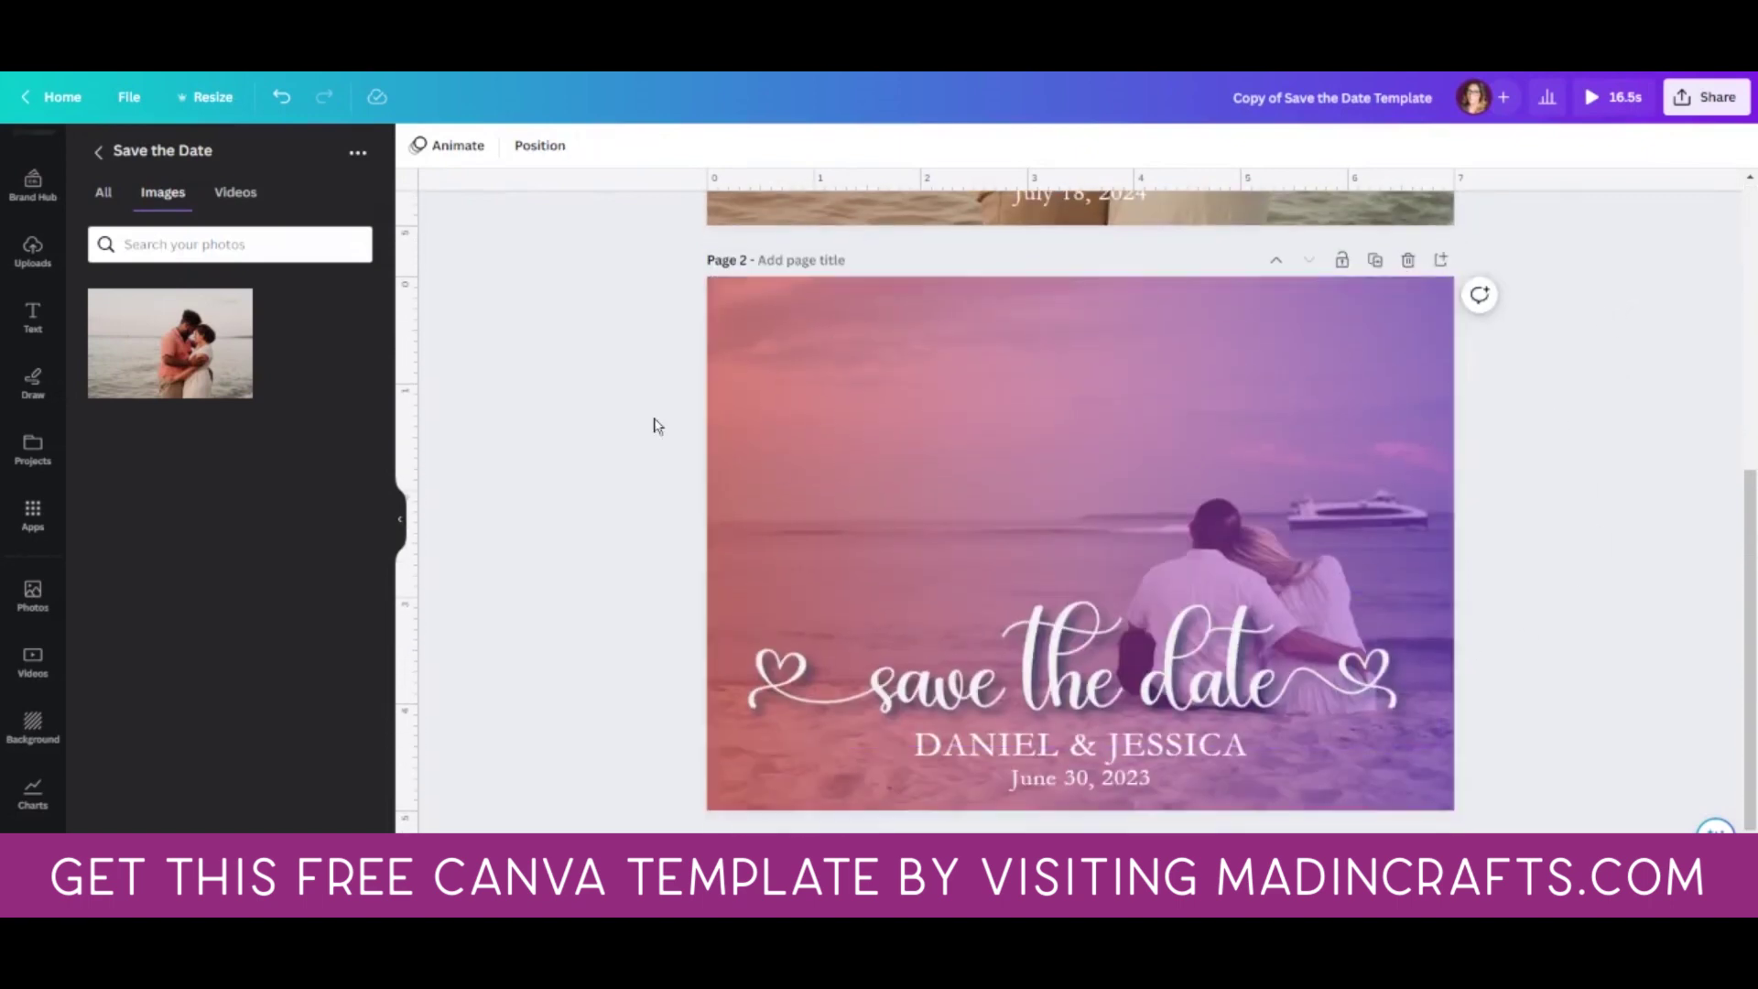
left_click(1152, 524)
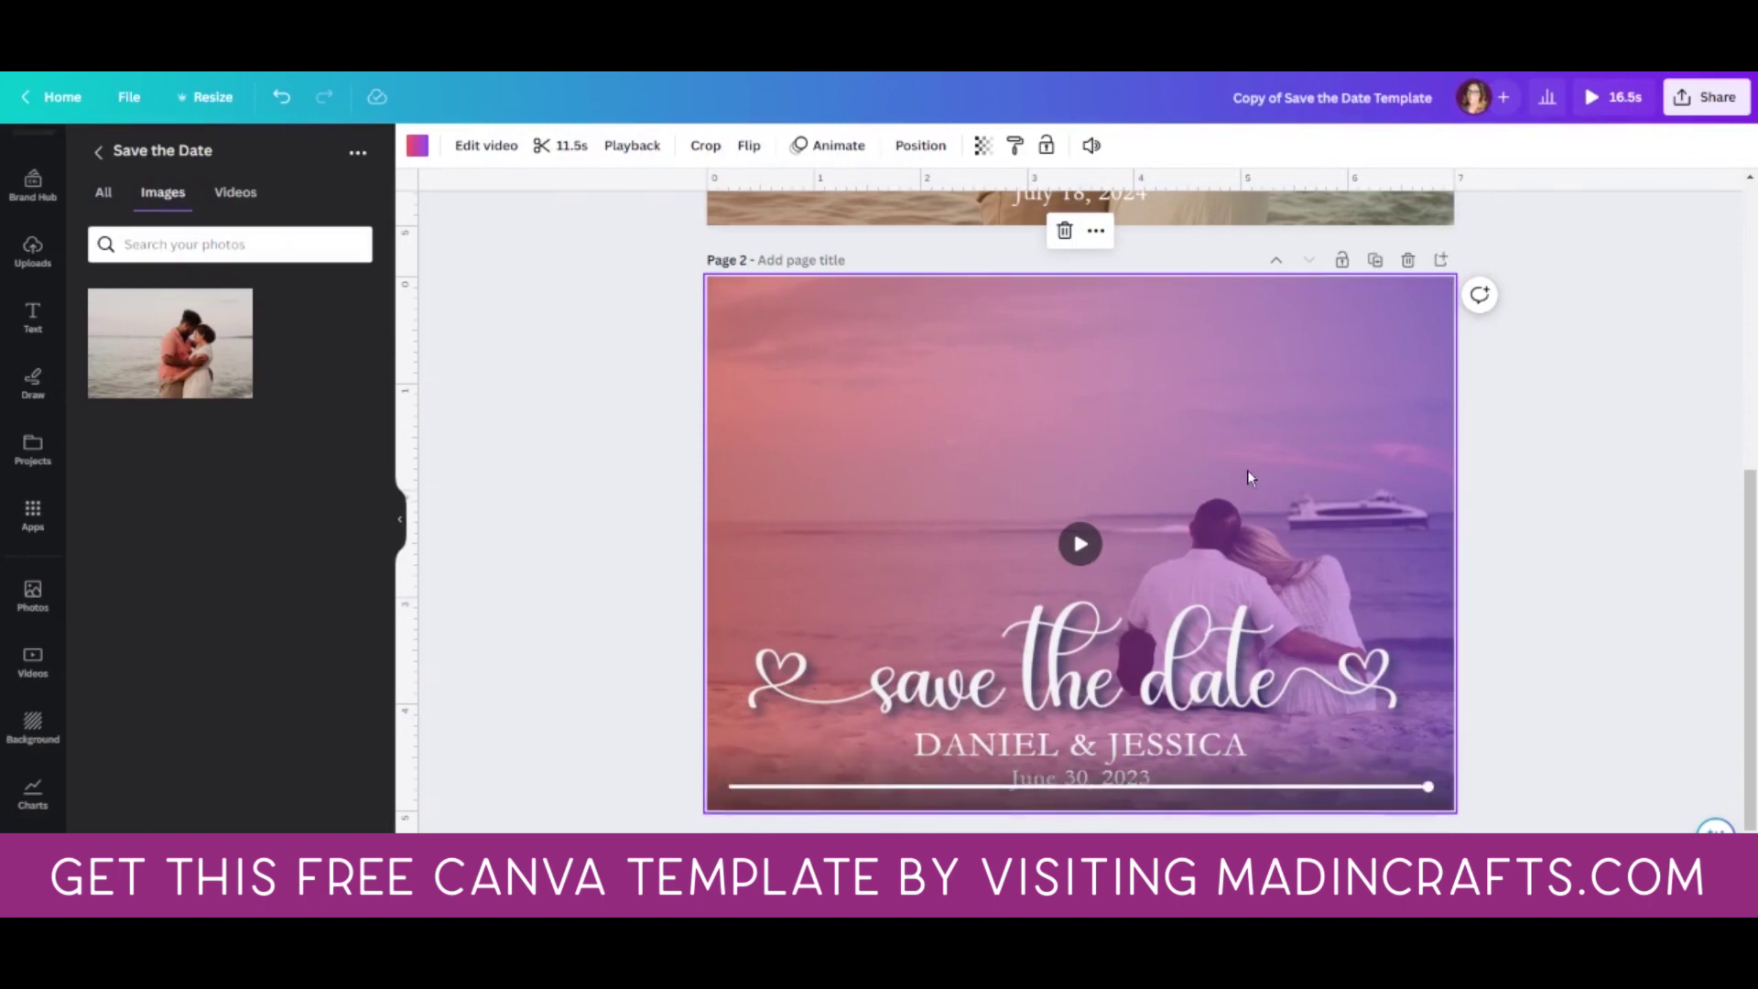
scroll(1236, 453, "up", 6)
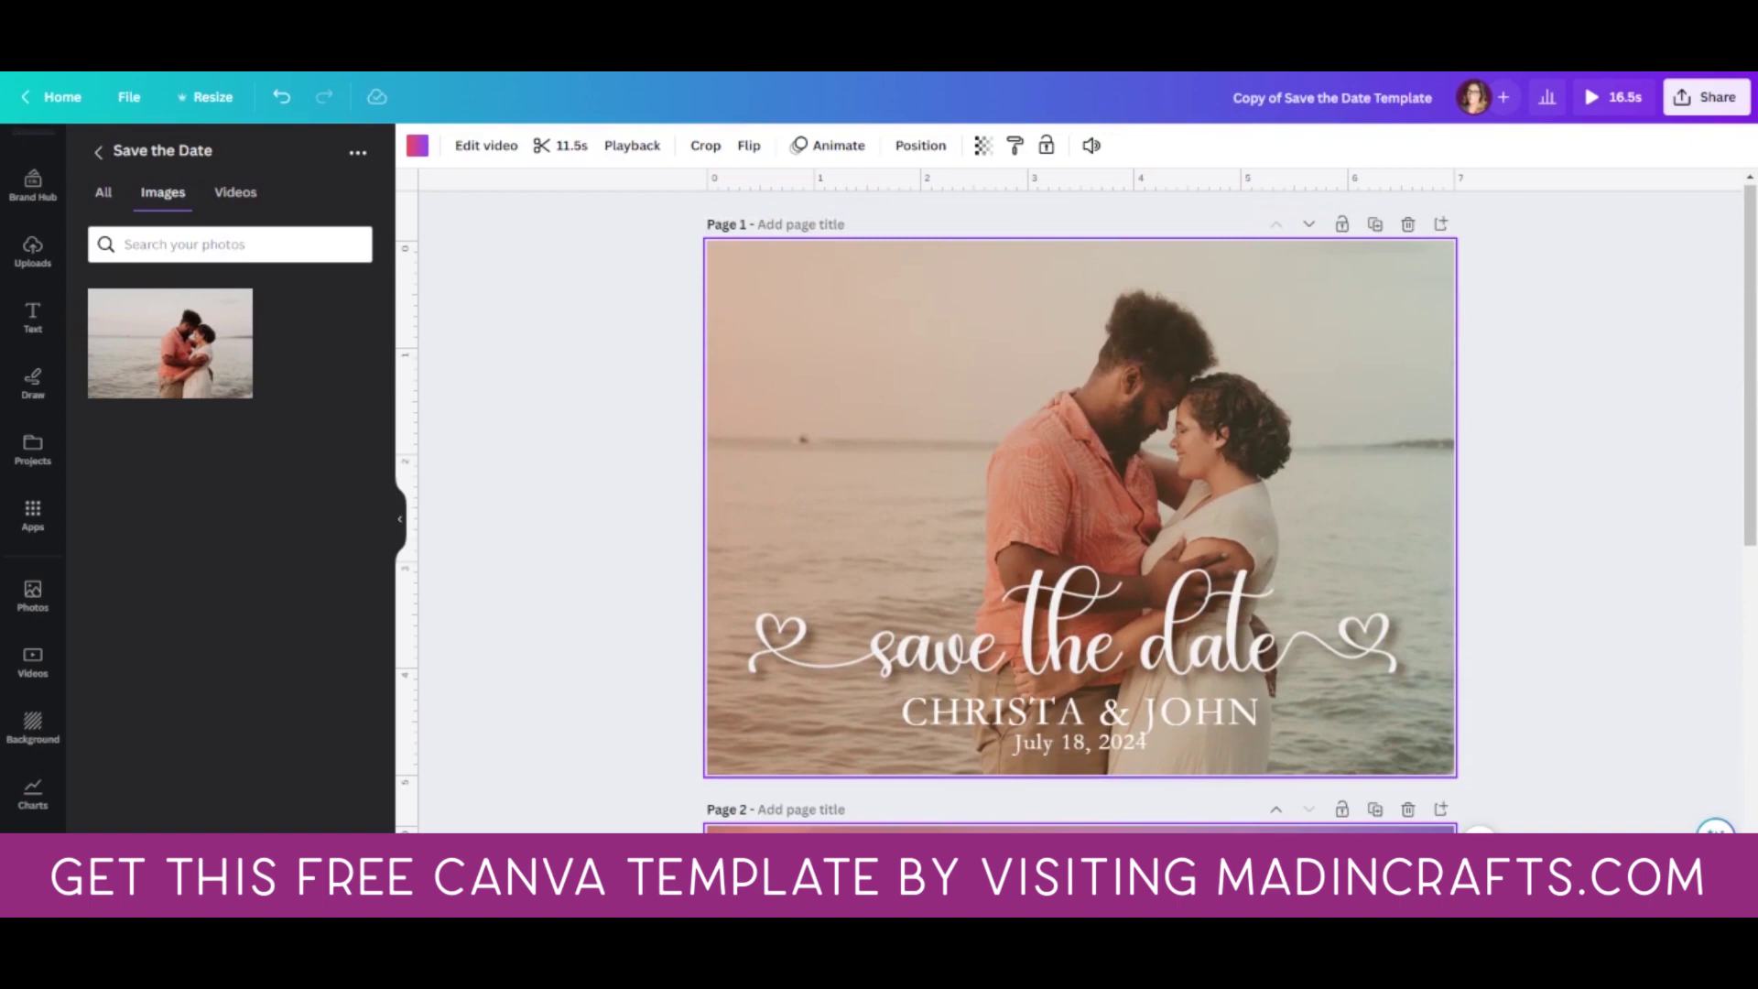
scroll(1178, 341, "down", 6)
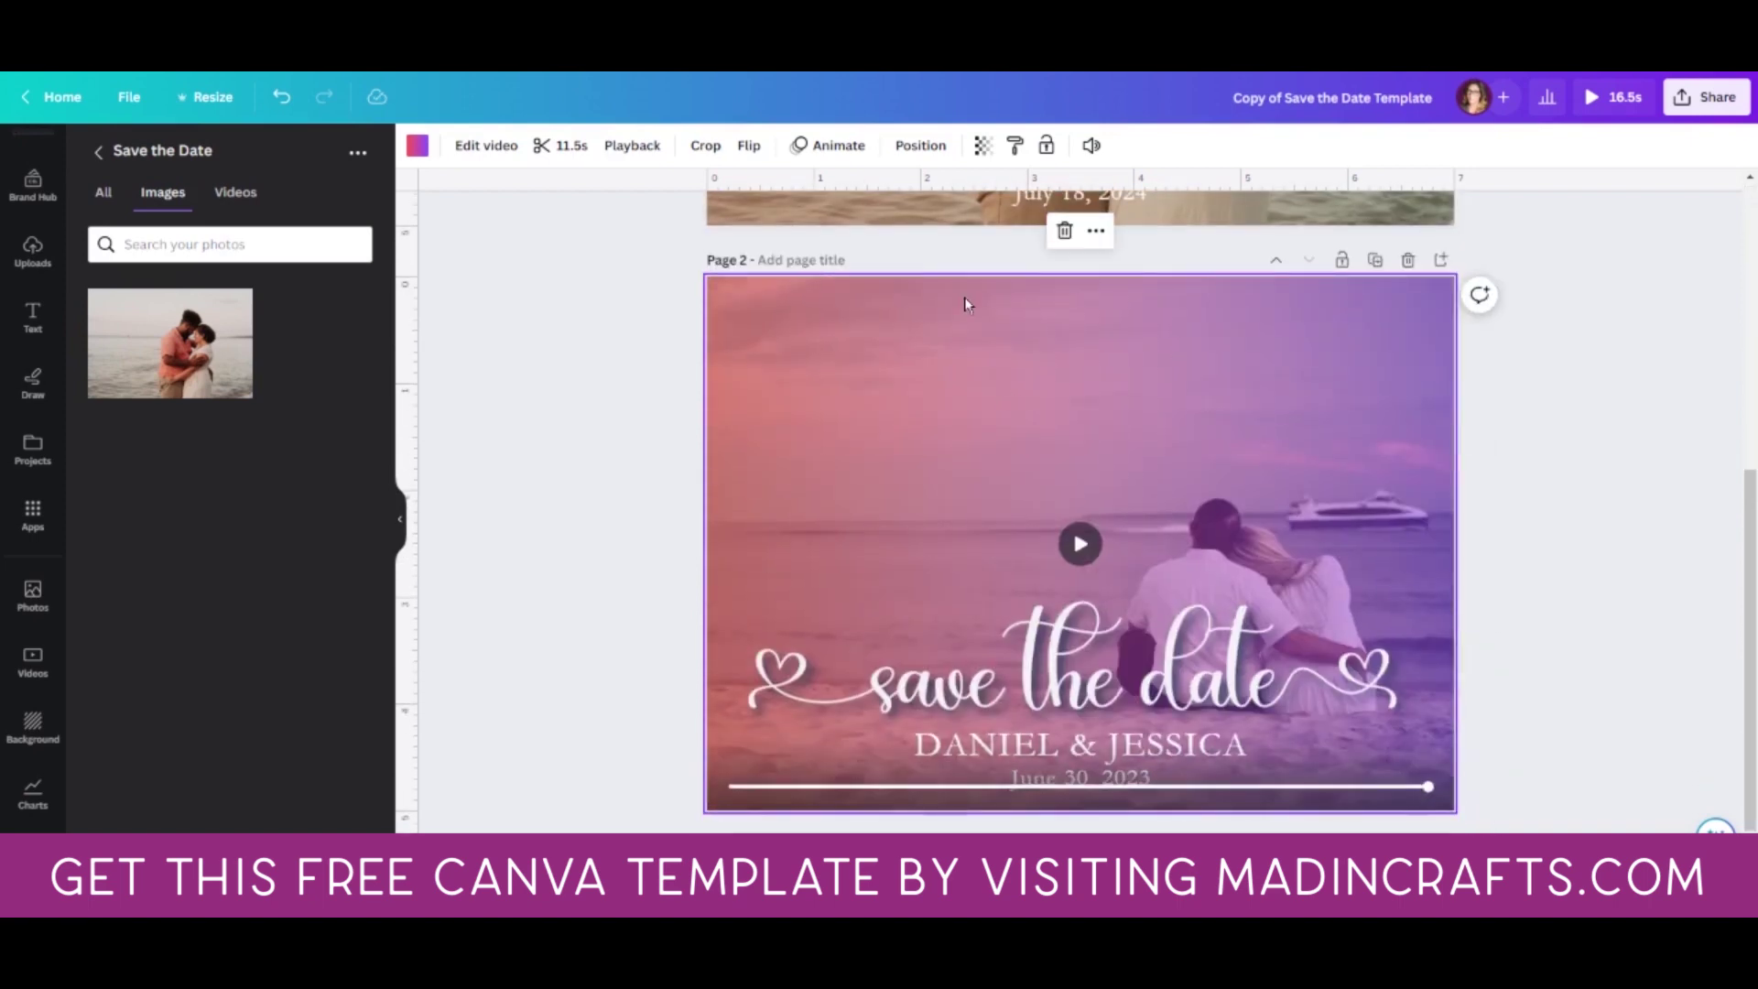
left_click(982, 144)
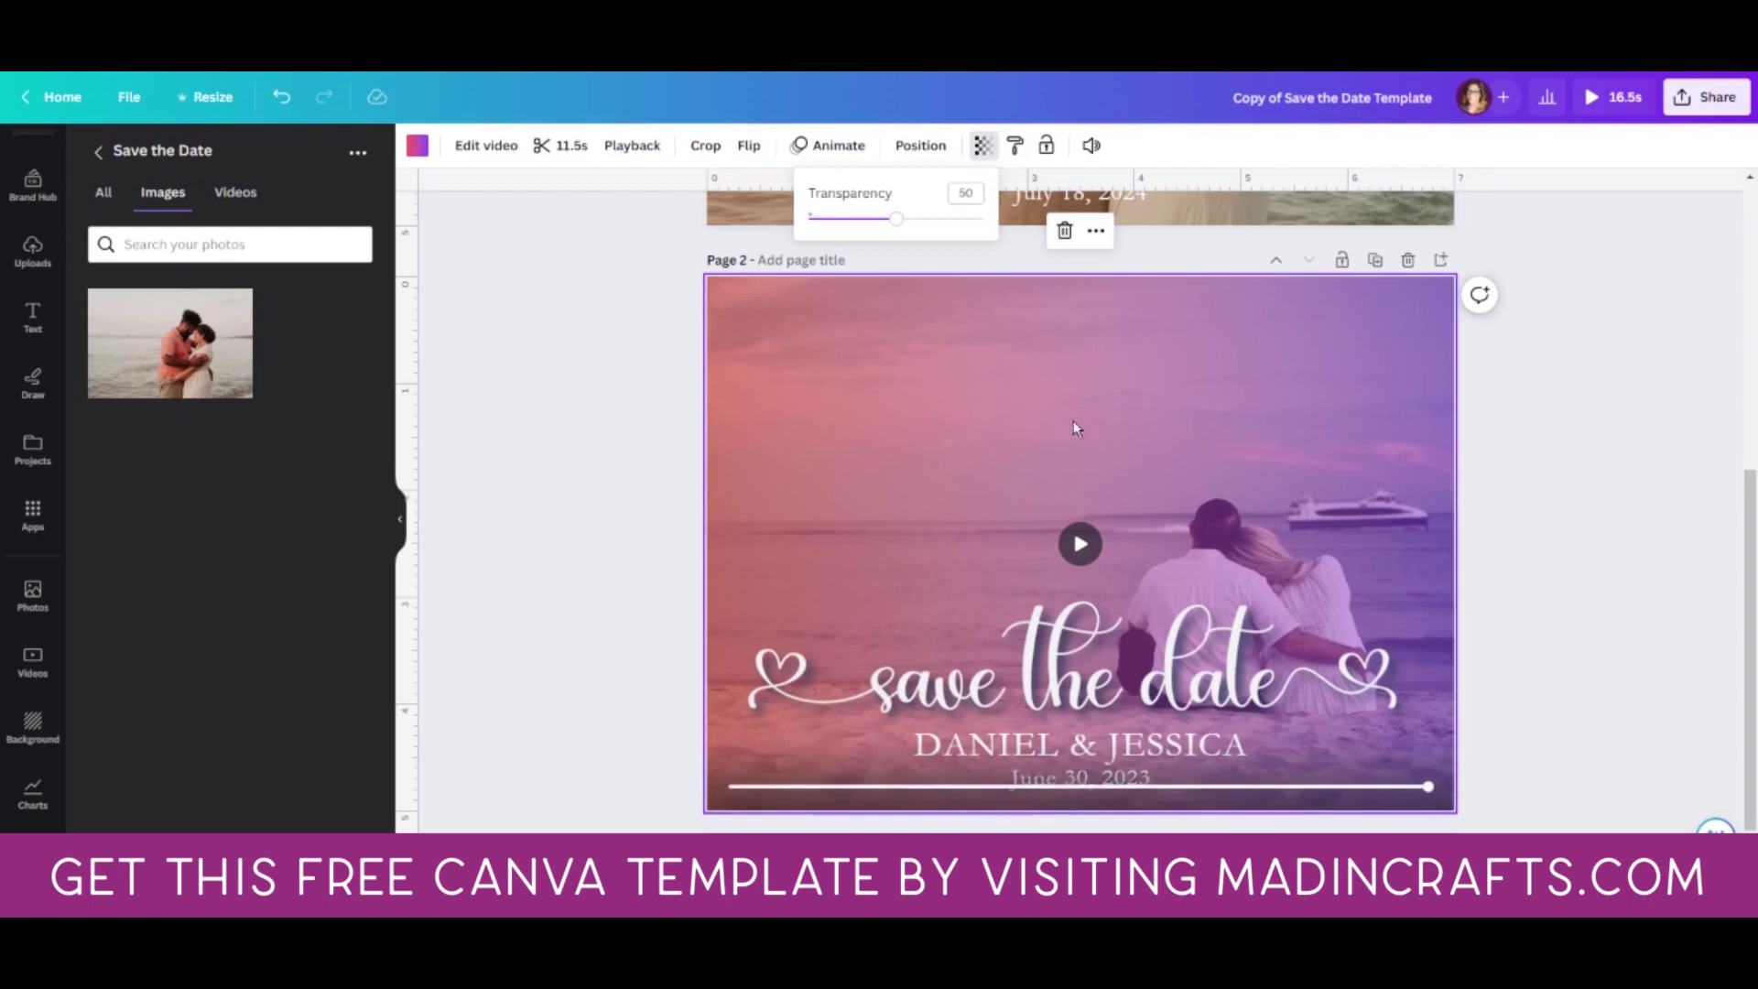
mouse_move(895, 220)
left_mouse_down()
mouse_move(949, 218)
mouse_move(814, 217)
mouse_move(896, 218)
left_mouse_up()
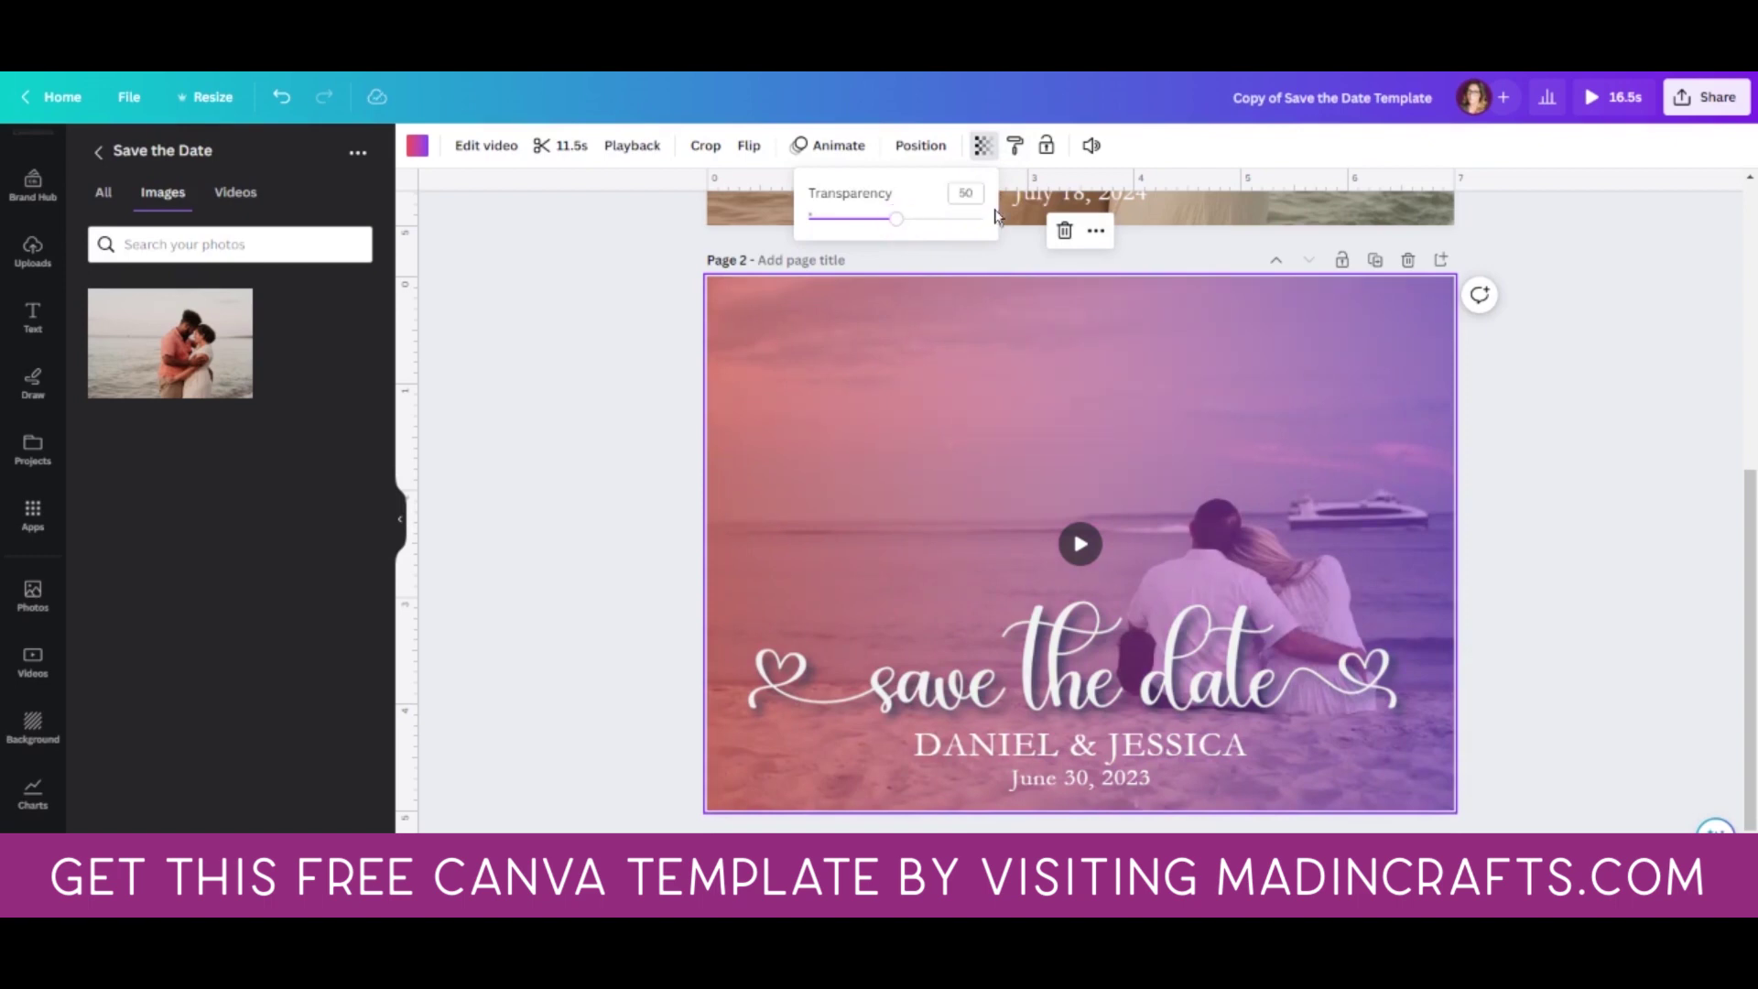
Step: Try several gradient background colors behind the page 2 video and settle on the default gray-to-white gradient
left_click(419, 146)
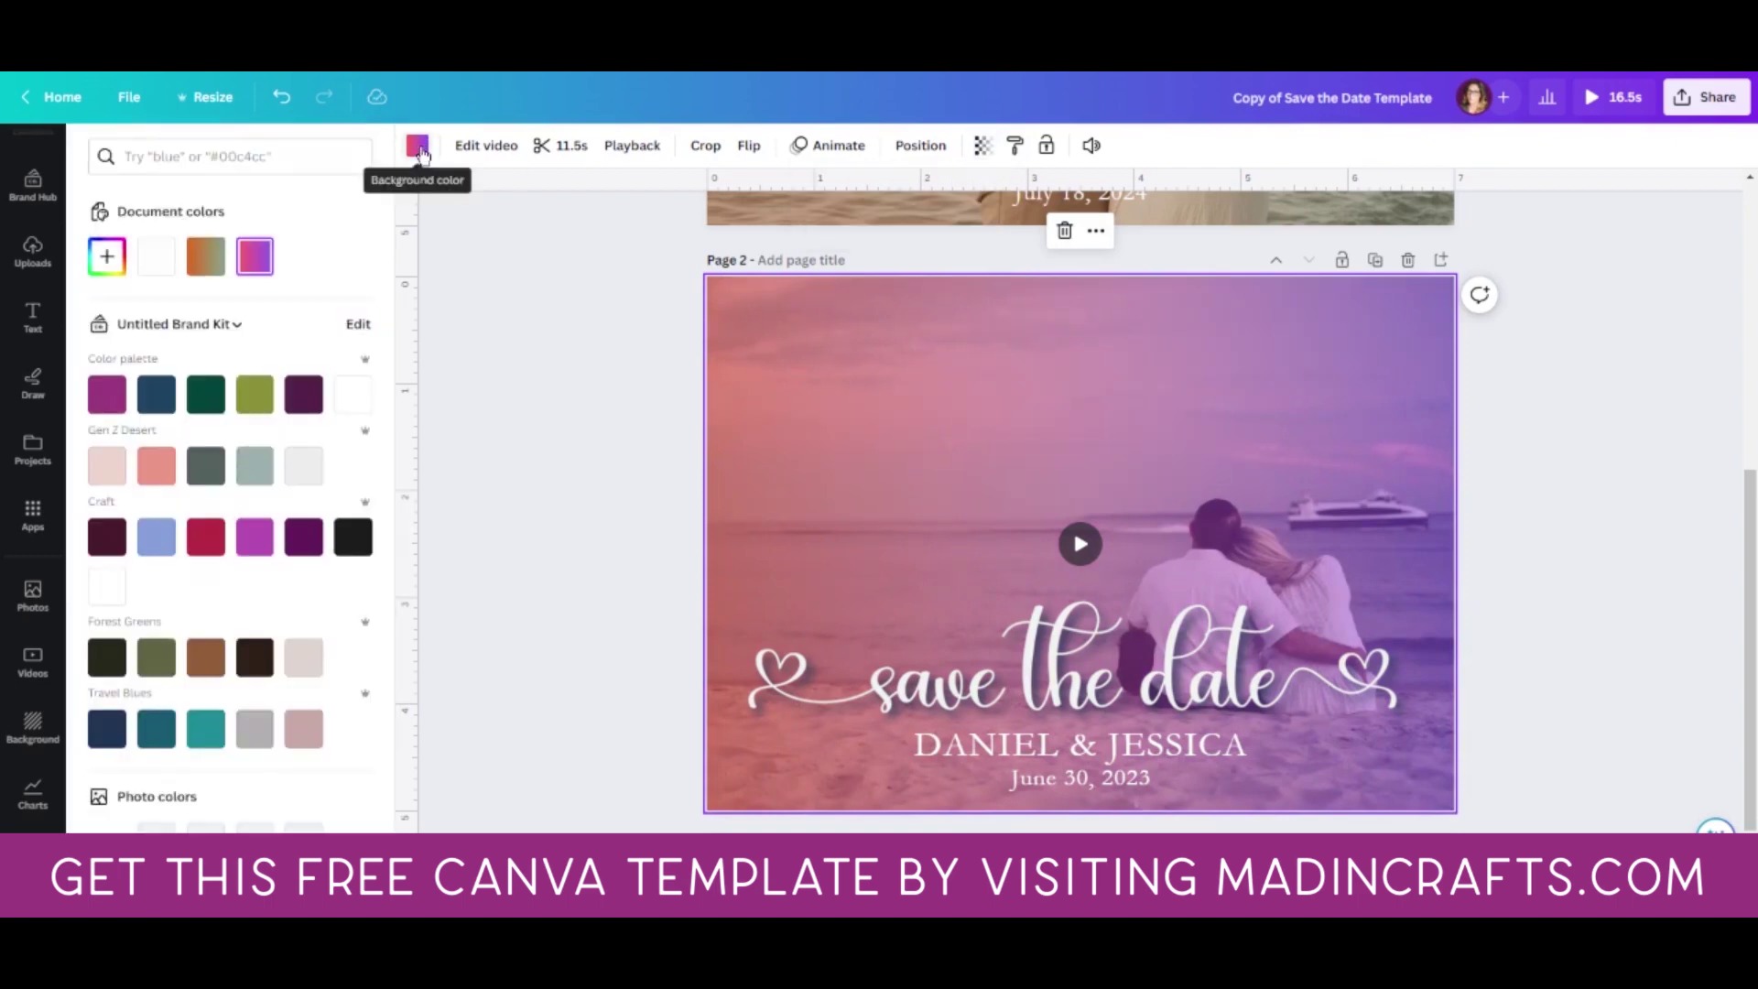
left_click(202, 259)
scroll(185, 701, "down", 5)
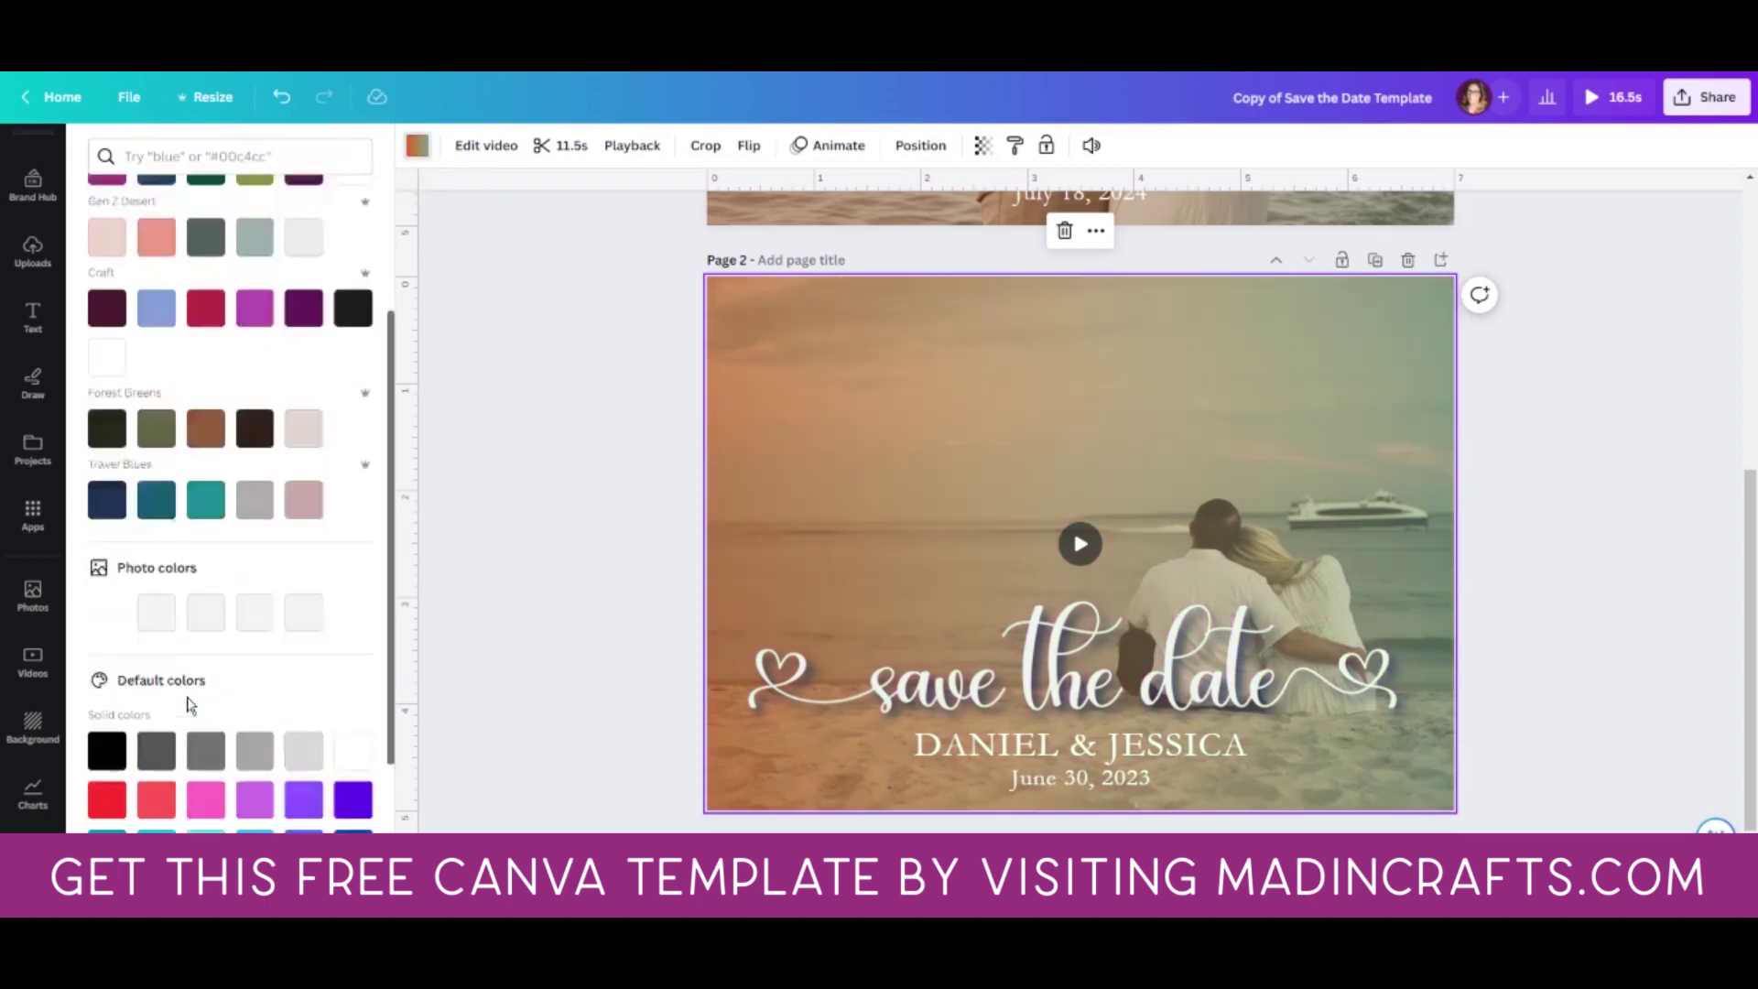
left_click(357, 778)
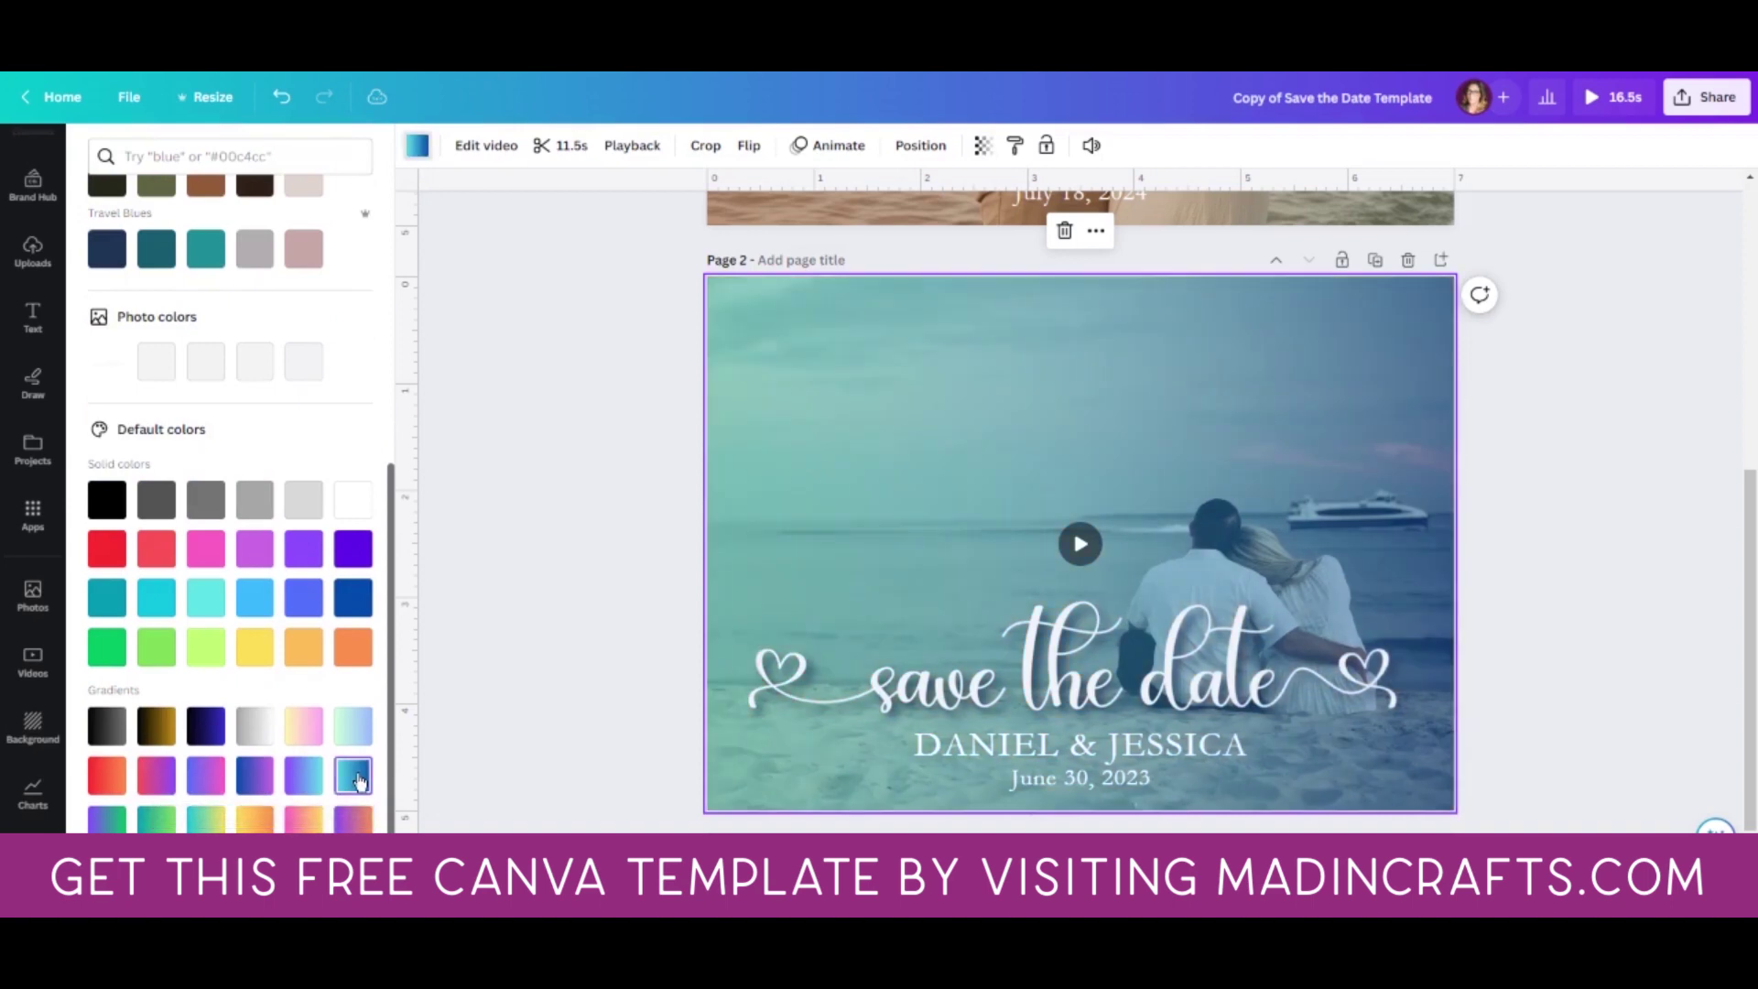
left_click(108, 822)
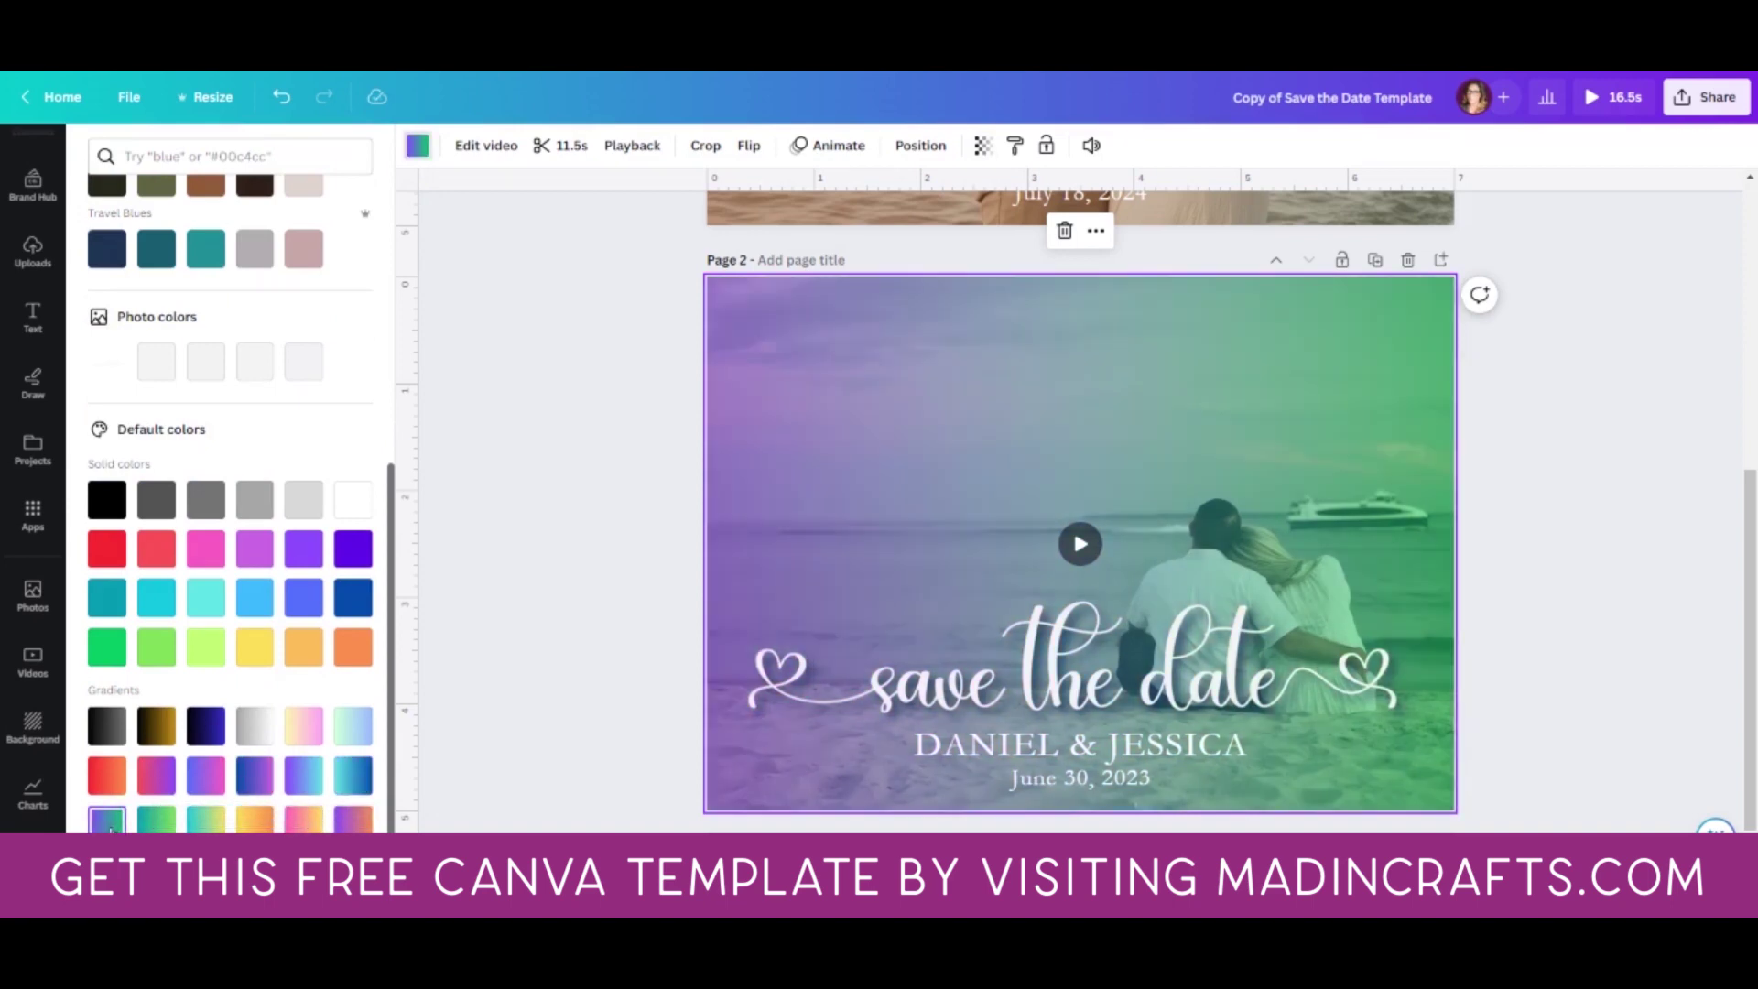
left_click(156, 822)
left_click(259, 822)
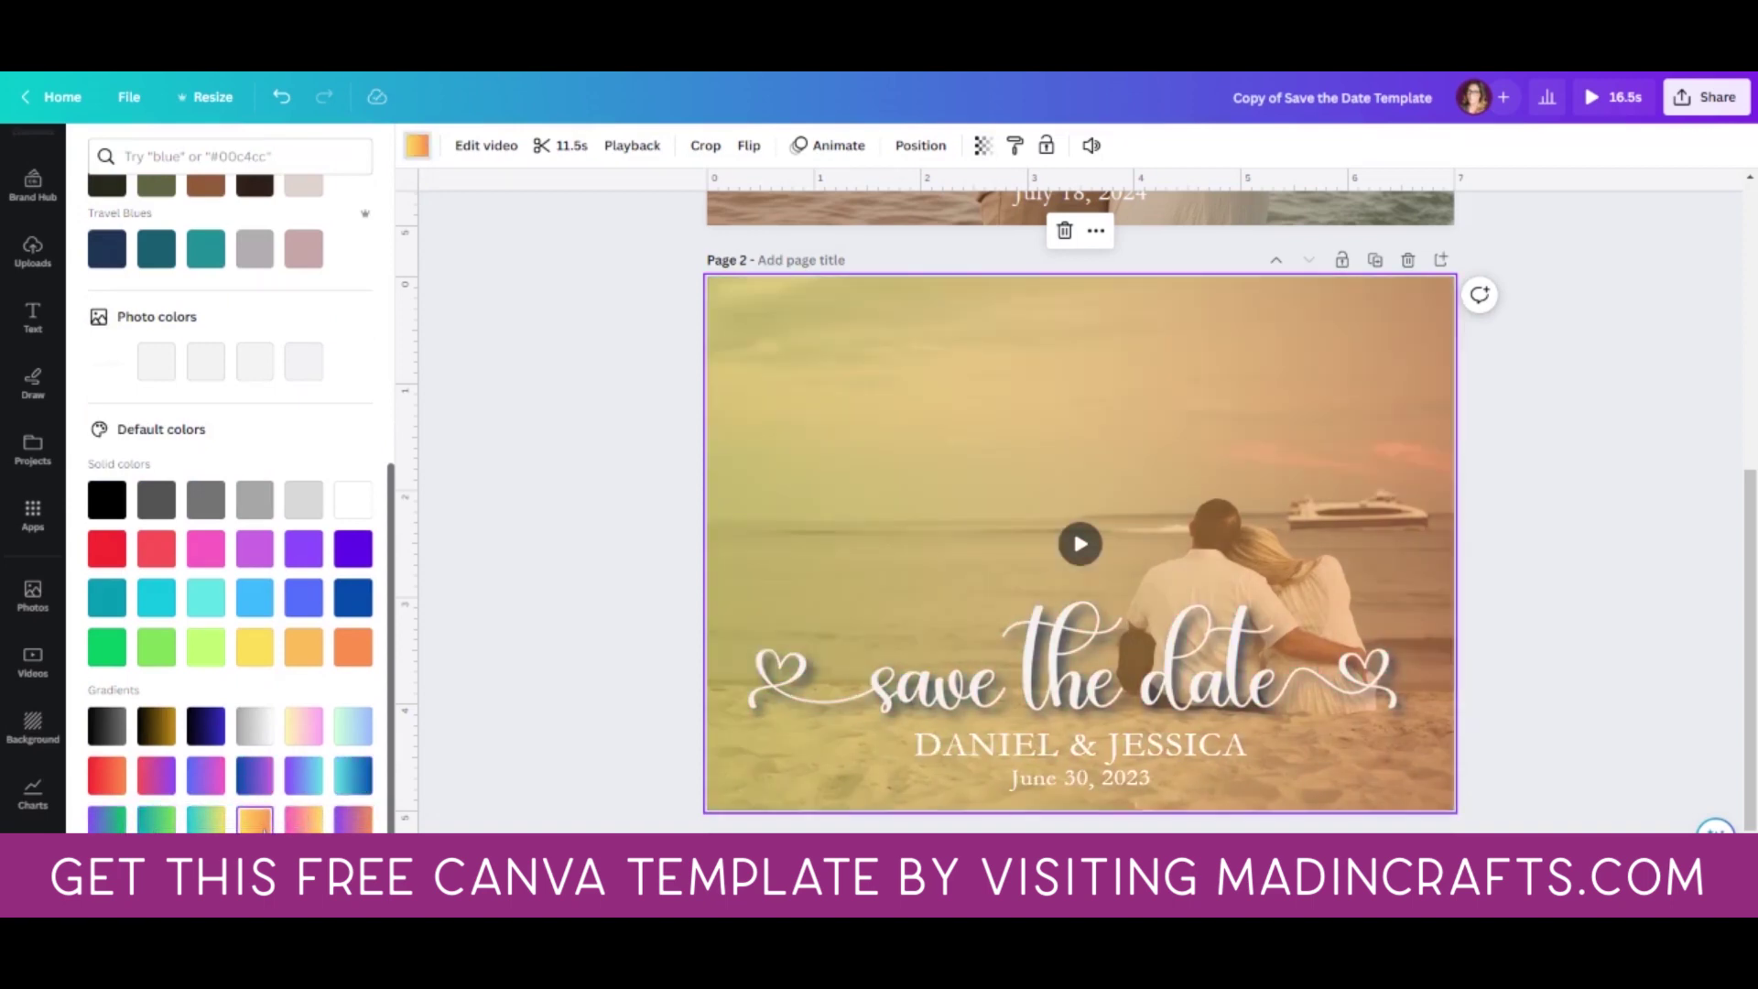
scroll(282, 813, "up", 10)
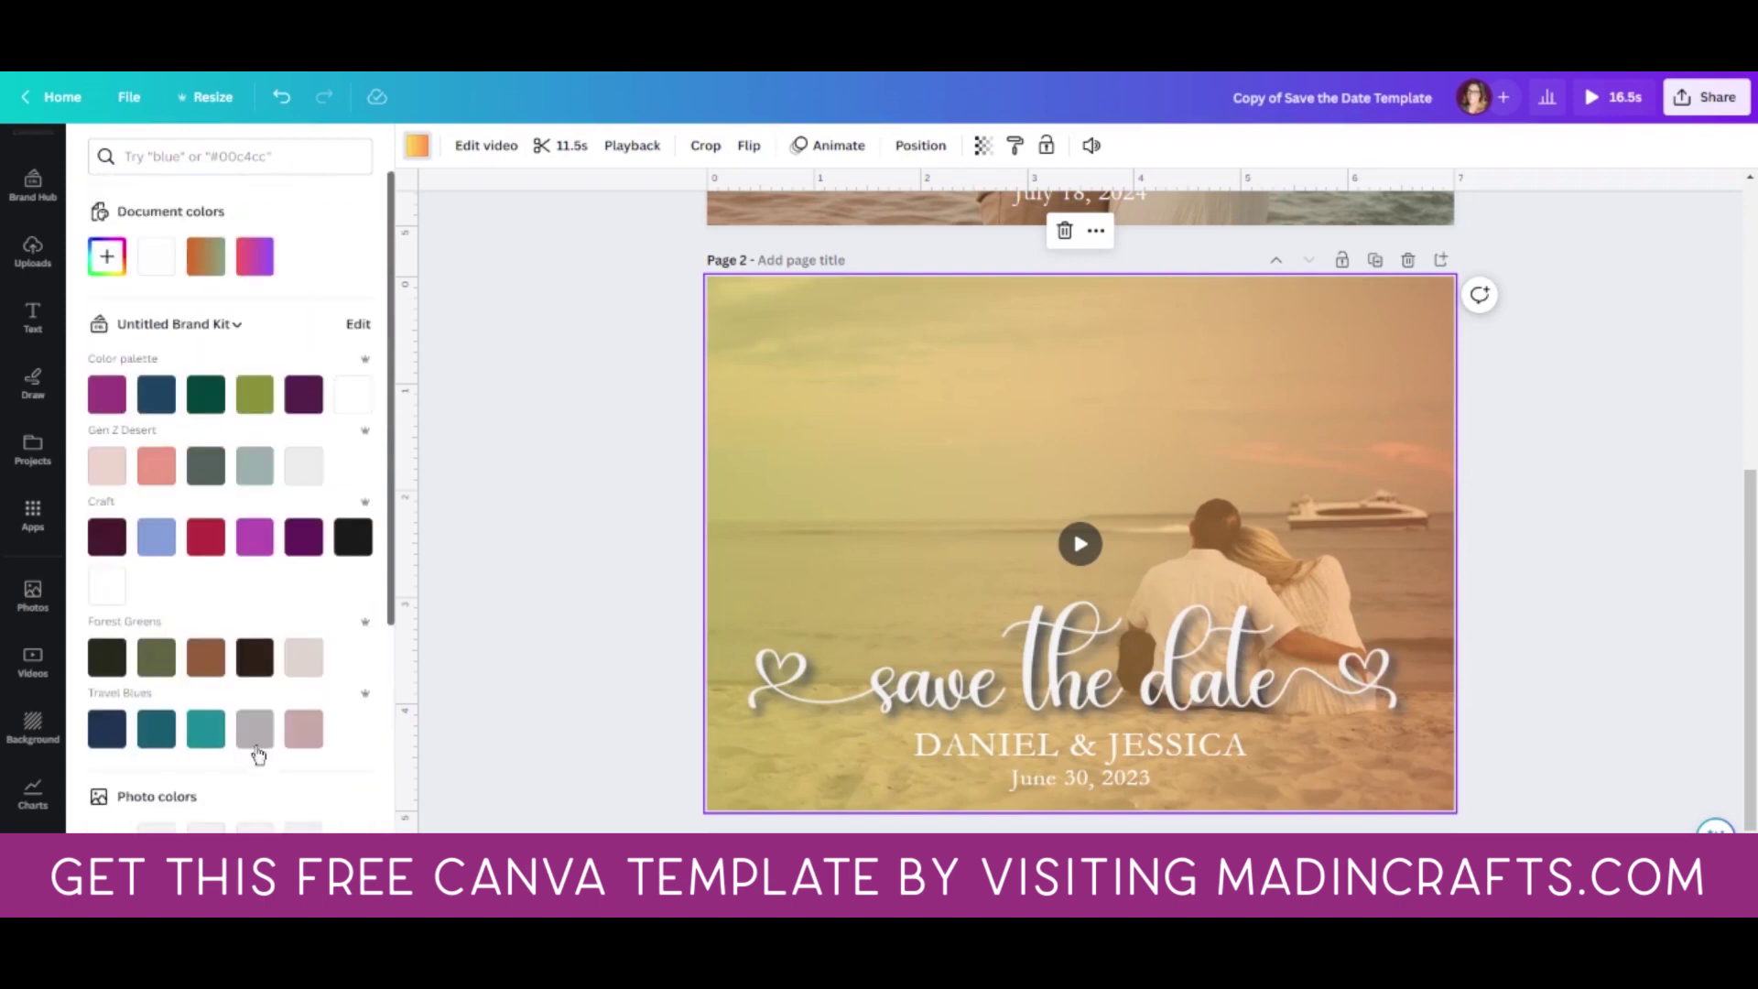
scroll(183, 421, "down", 5)
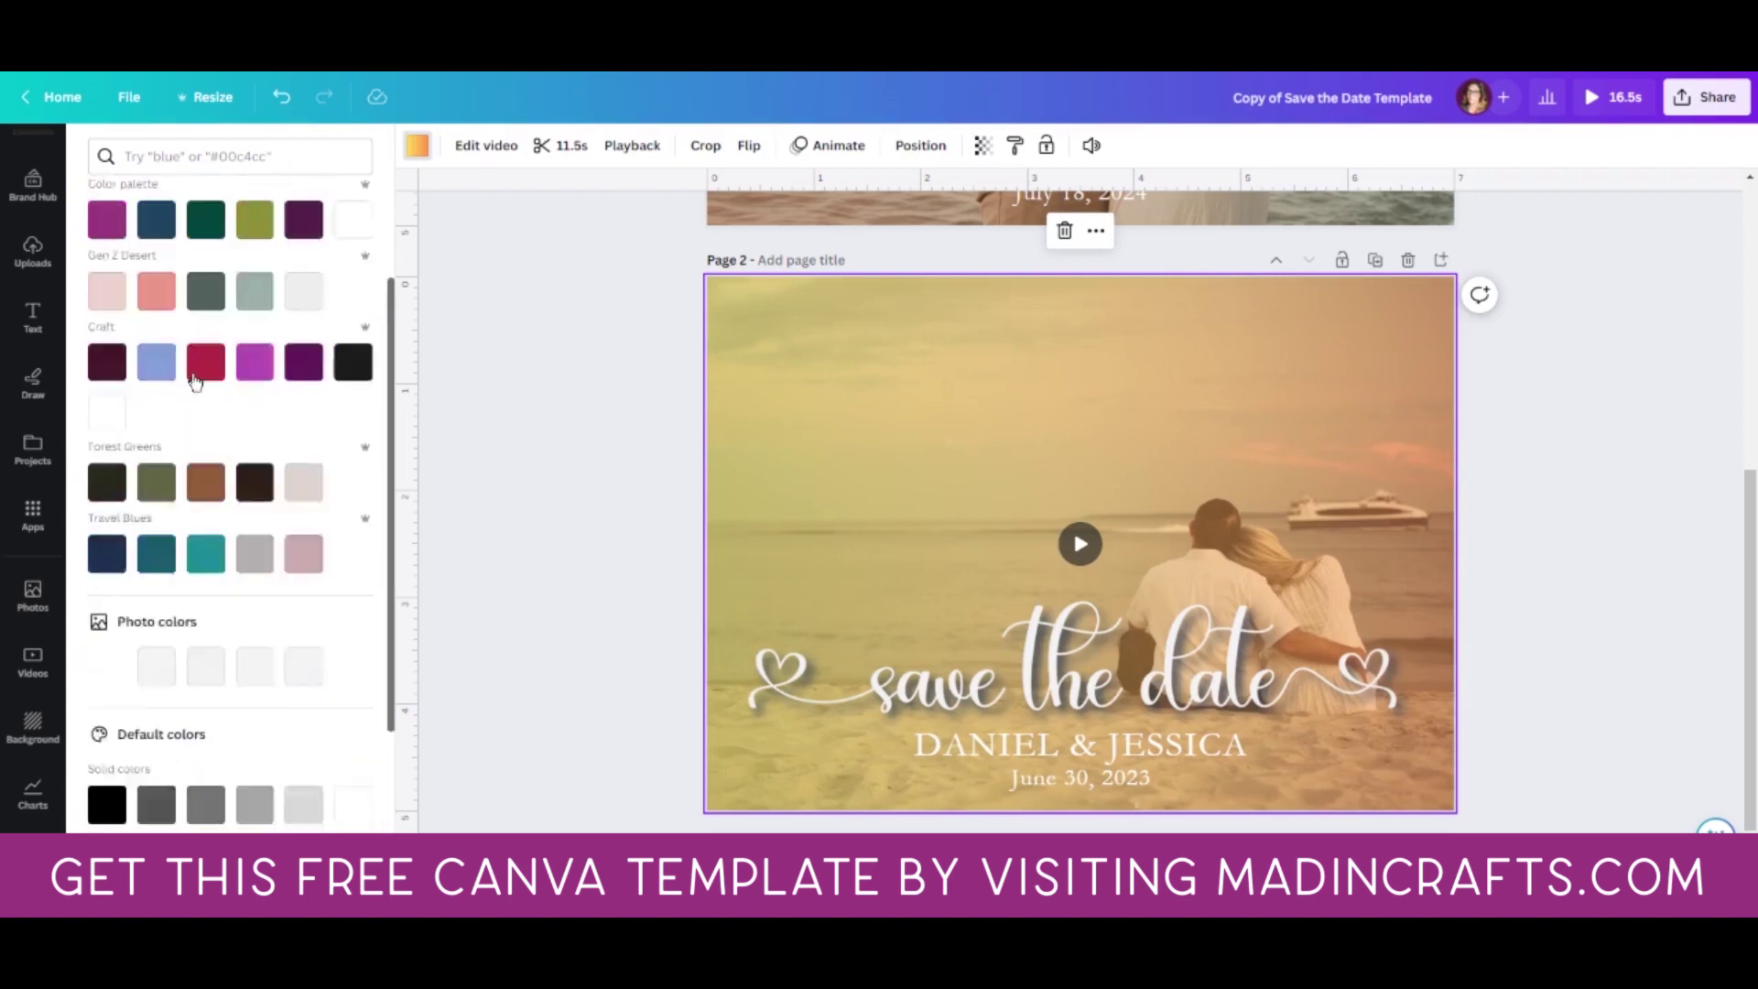
left_click(257, 732)
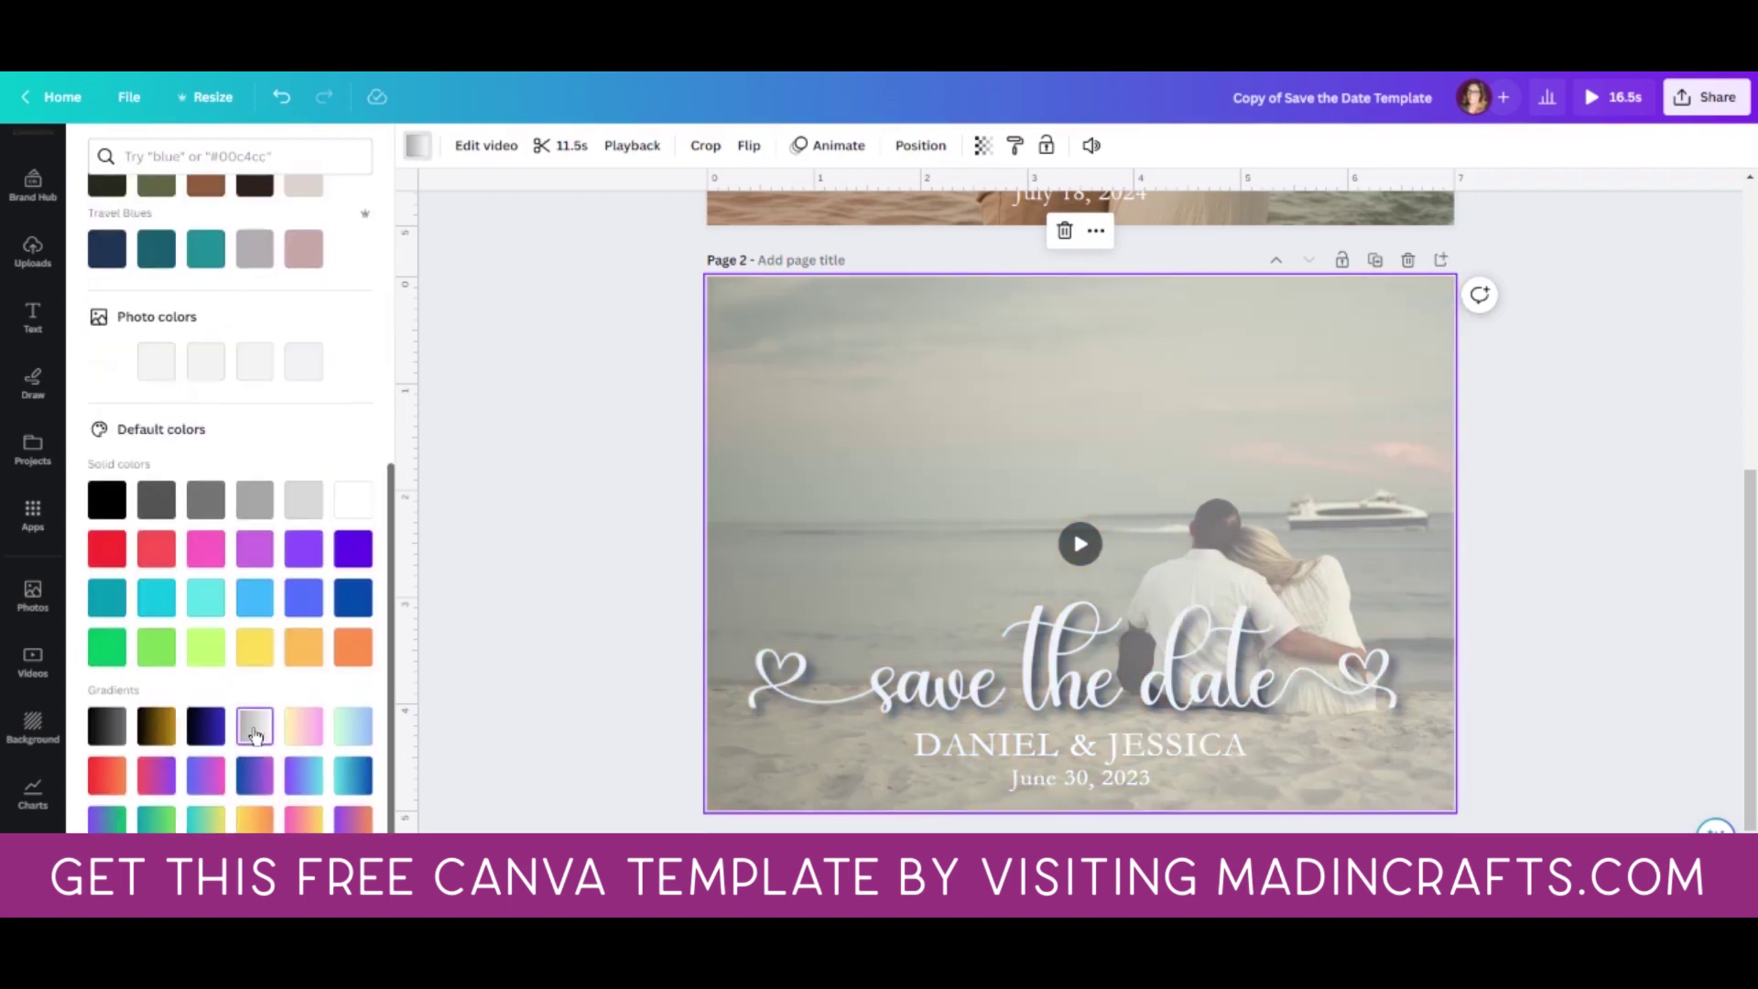
left_click(520, 583)
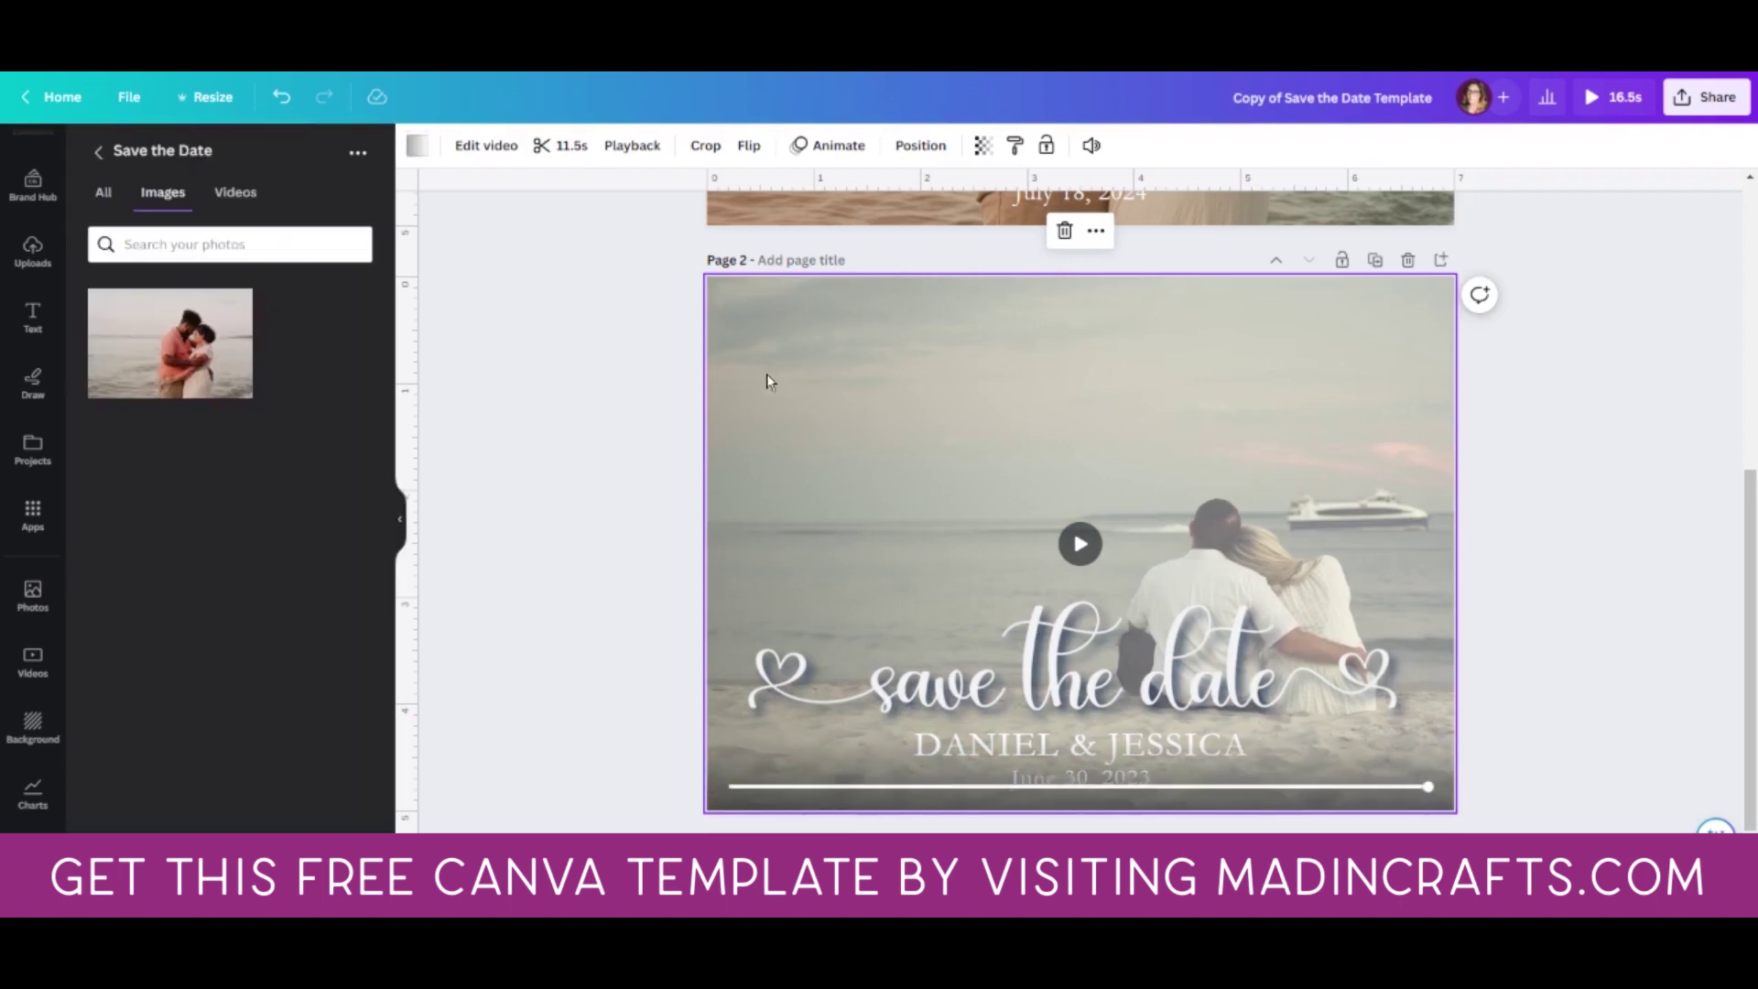
Step: Replace the page 2 background video with the uploaded clip of the couple sitting in a grassy field
left_click(233, 194)
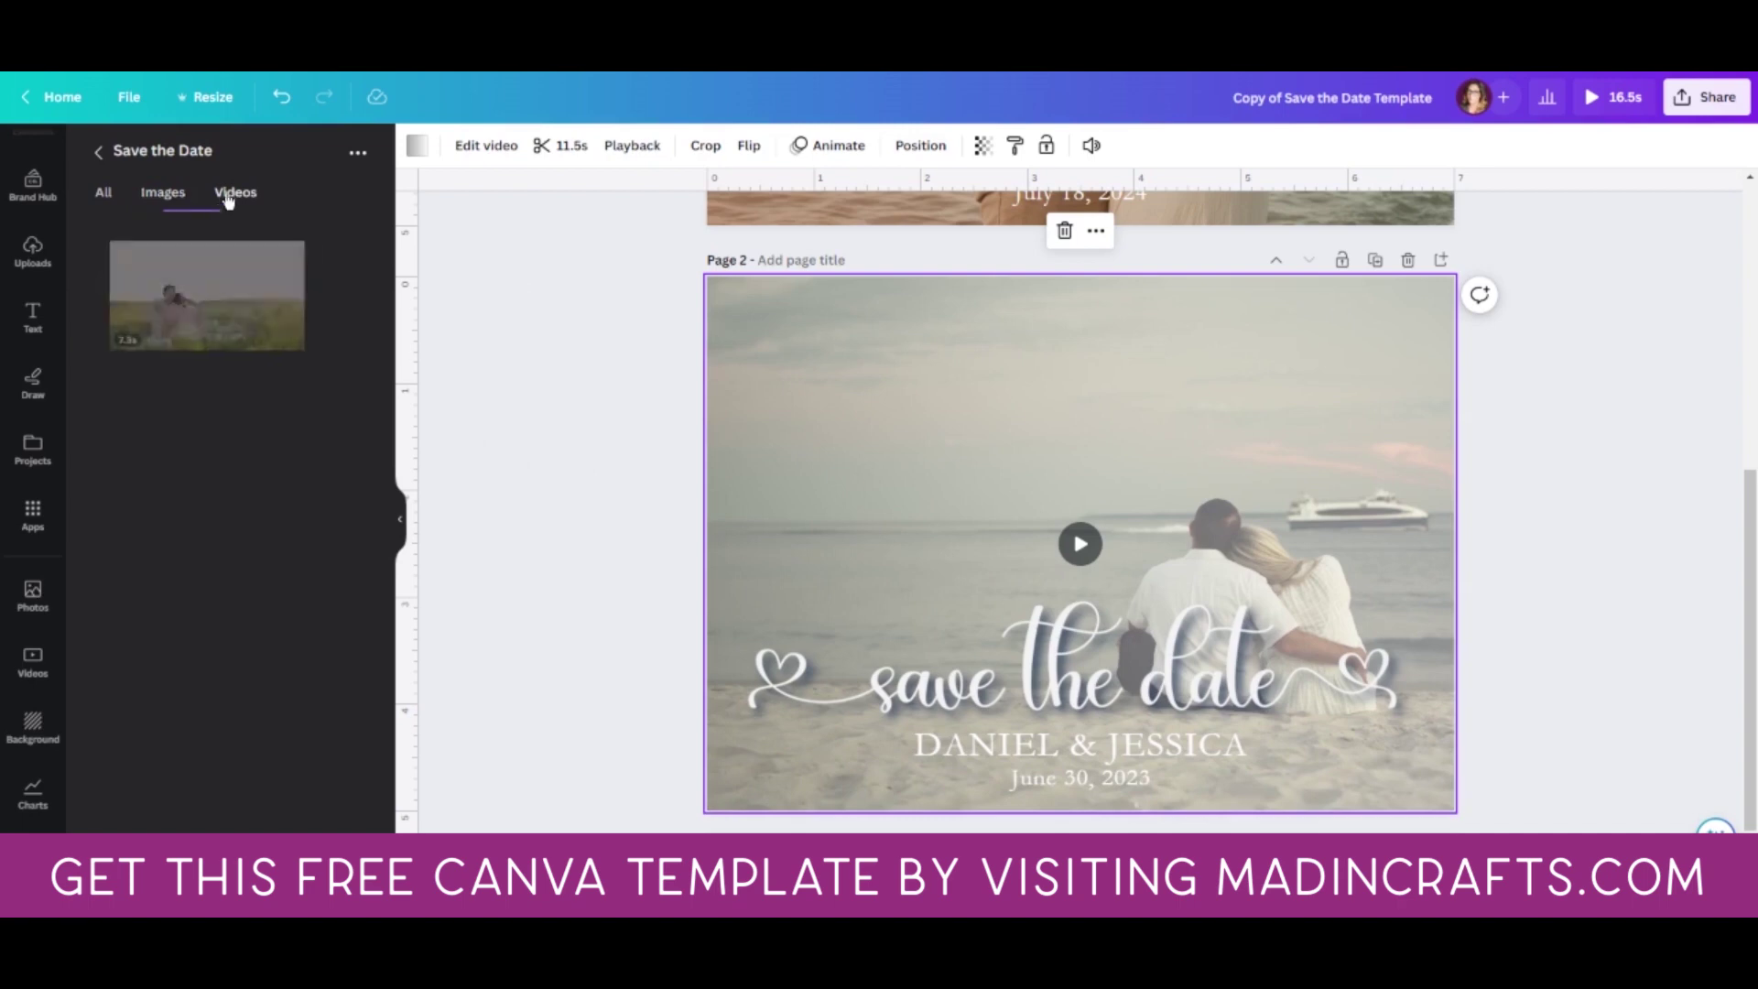
left_click(182, 302)
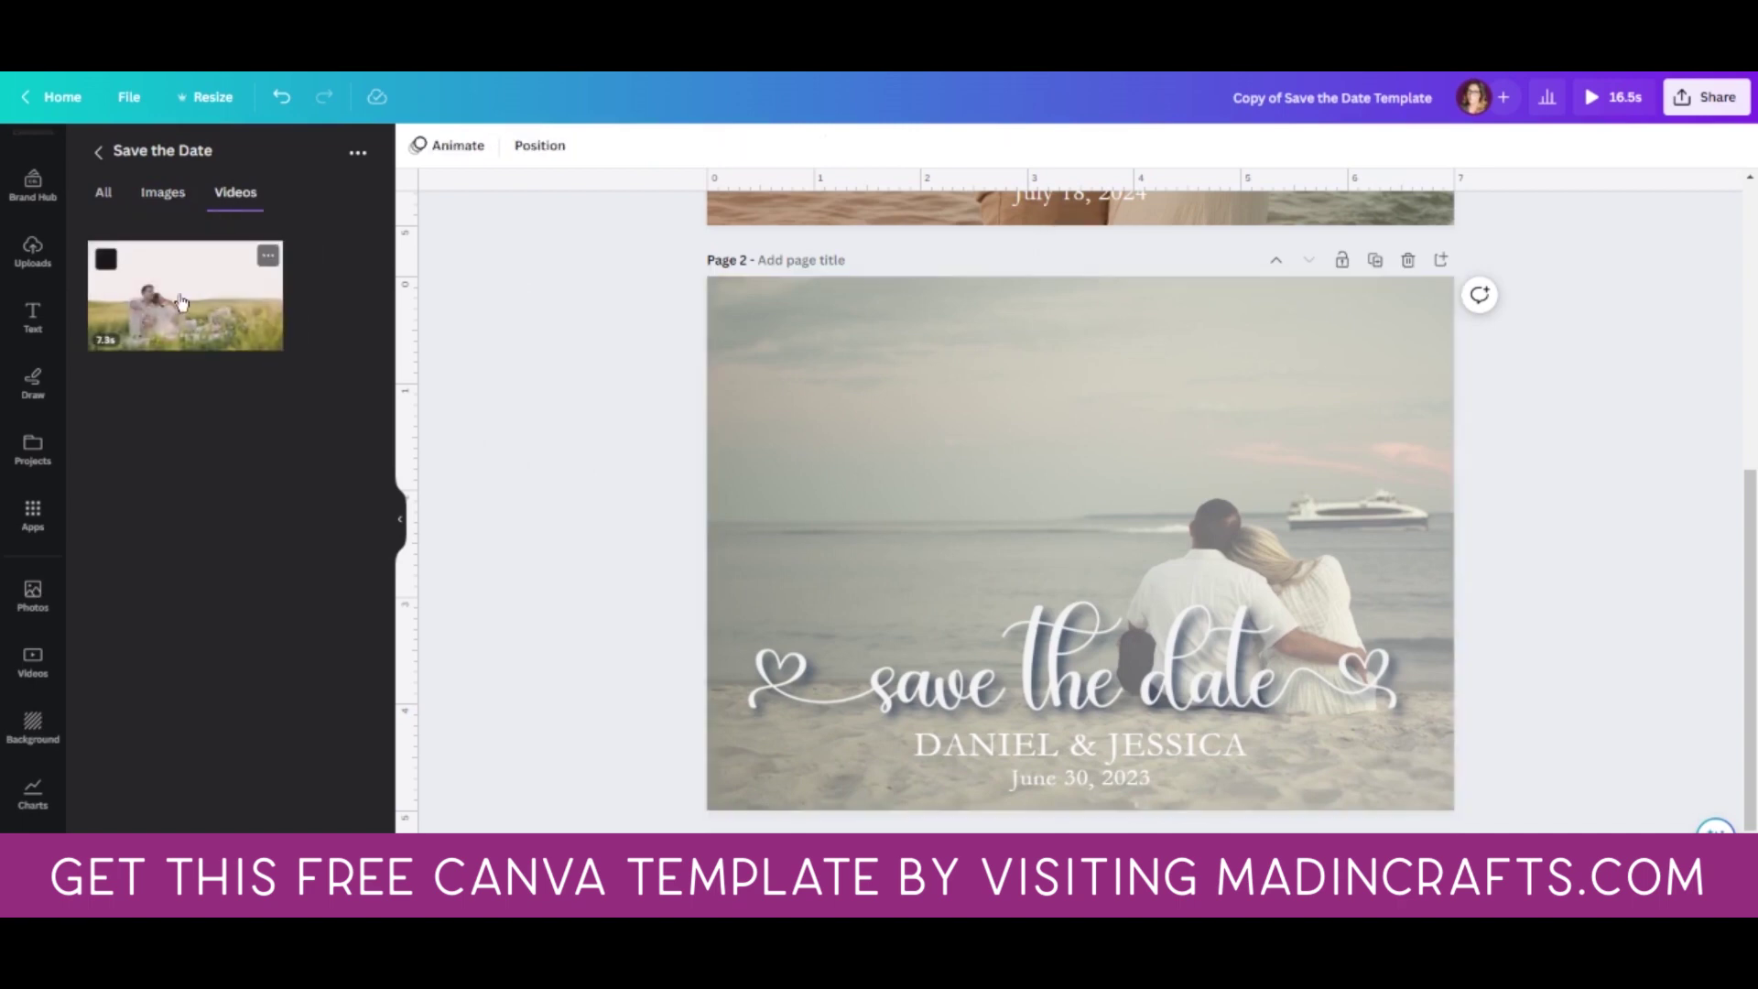
left_click_drag(176, 303, 916, 512)
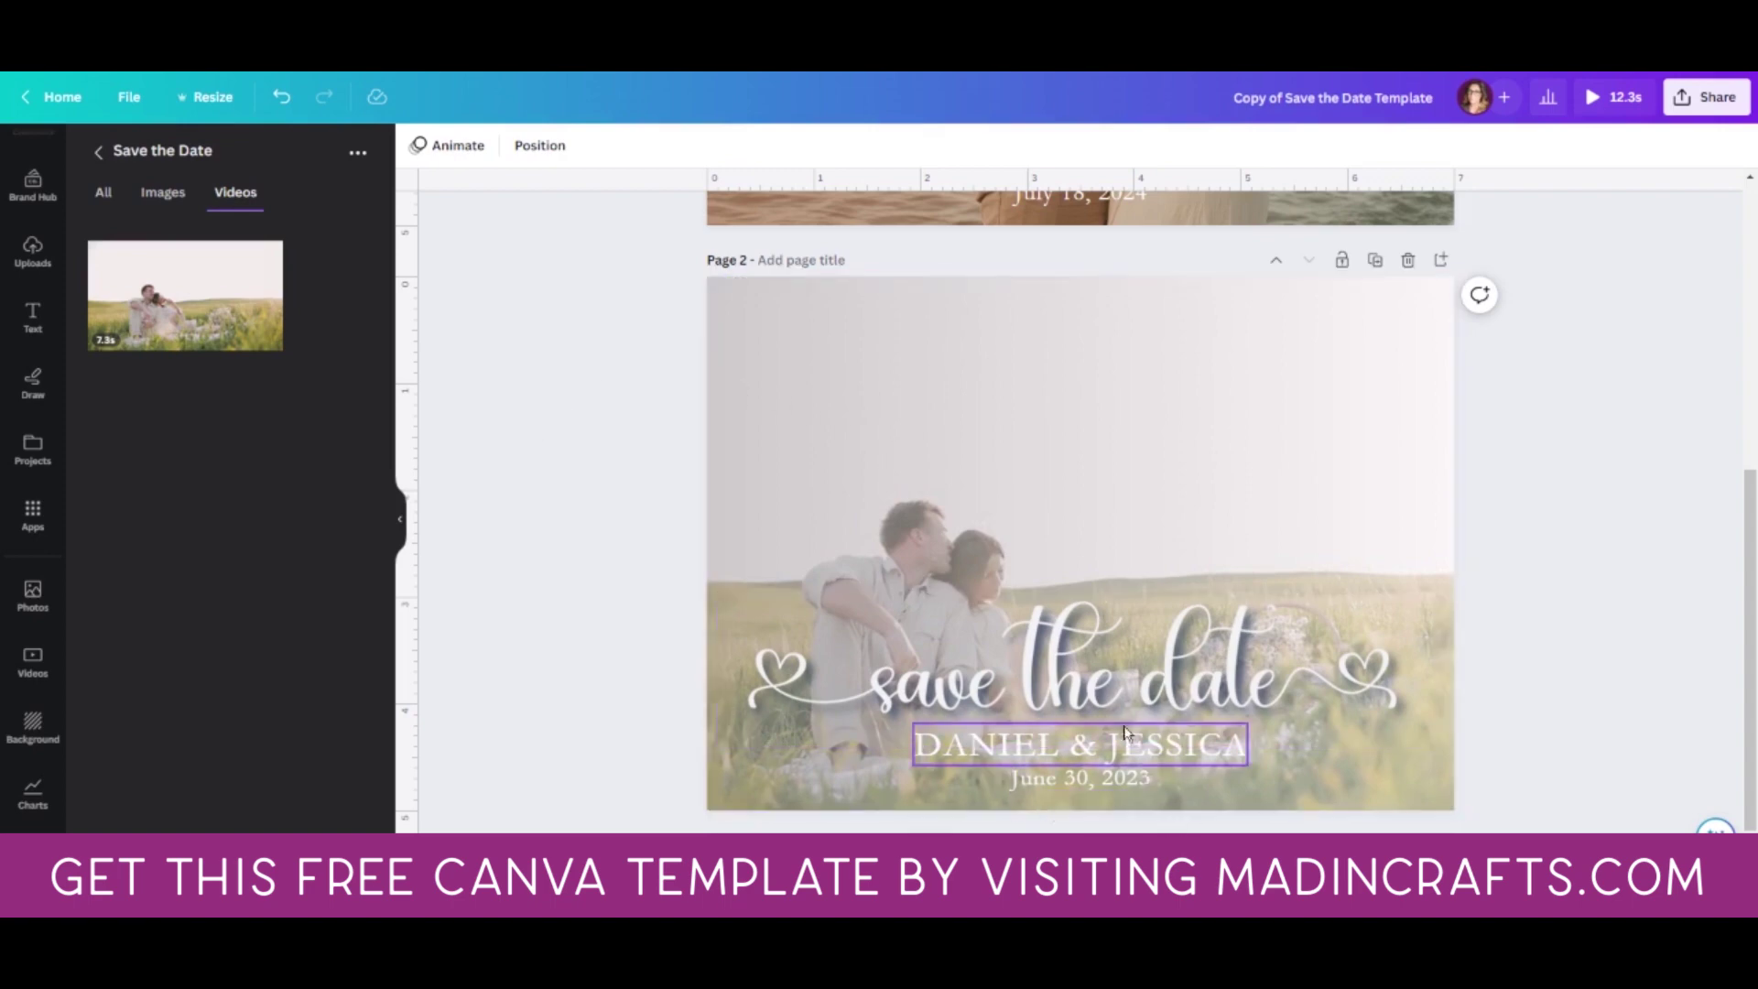
Step: Move the page 2 "save the date" lettering above the couple, with the names and date right-aligned beneath it
left_click_drag(1099, 694, 1096, 375)
left_click_drag(1078, 750, 1224, 455)
left_click_drag(1103, 778, 1356, 473)
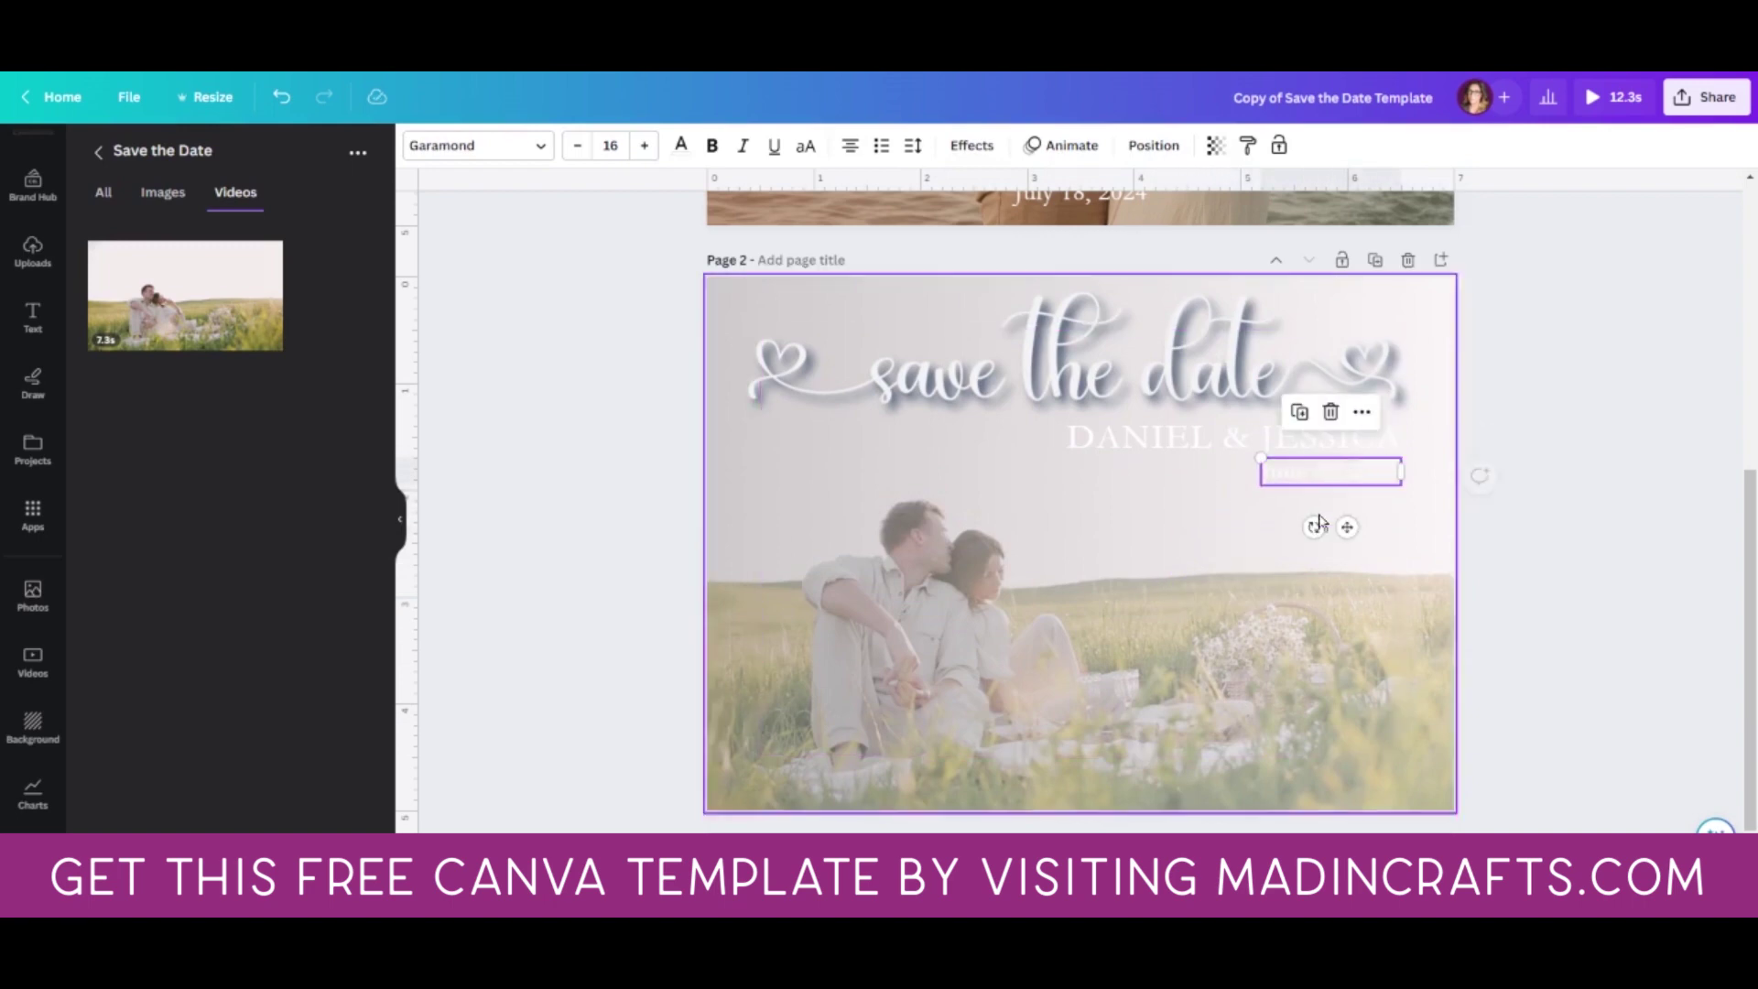
Step: Recolor the page 2 date line and the couple's names with the brand kit's dark blue
left_click(680, 145)
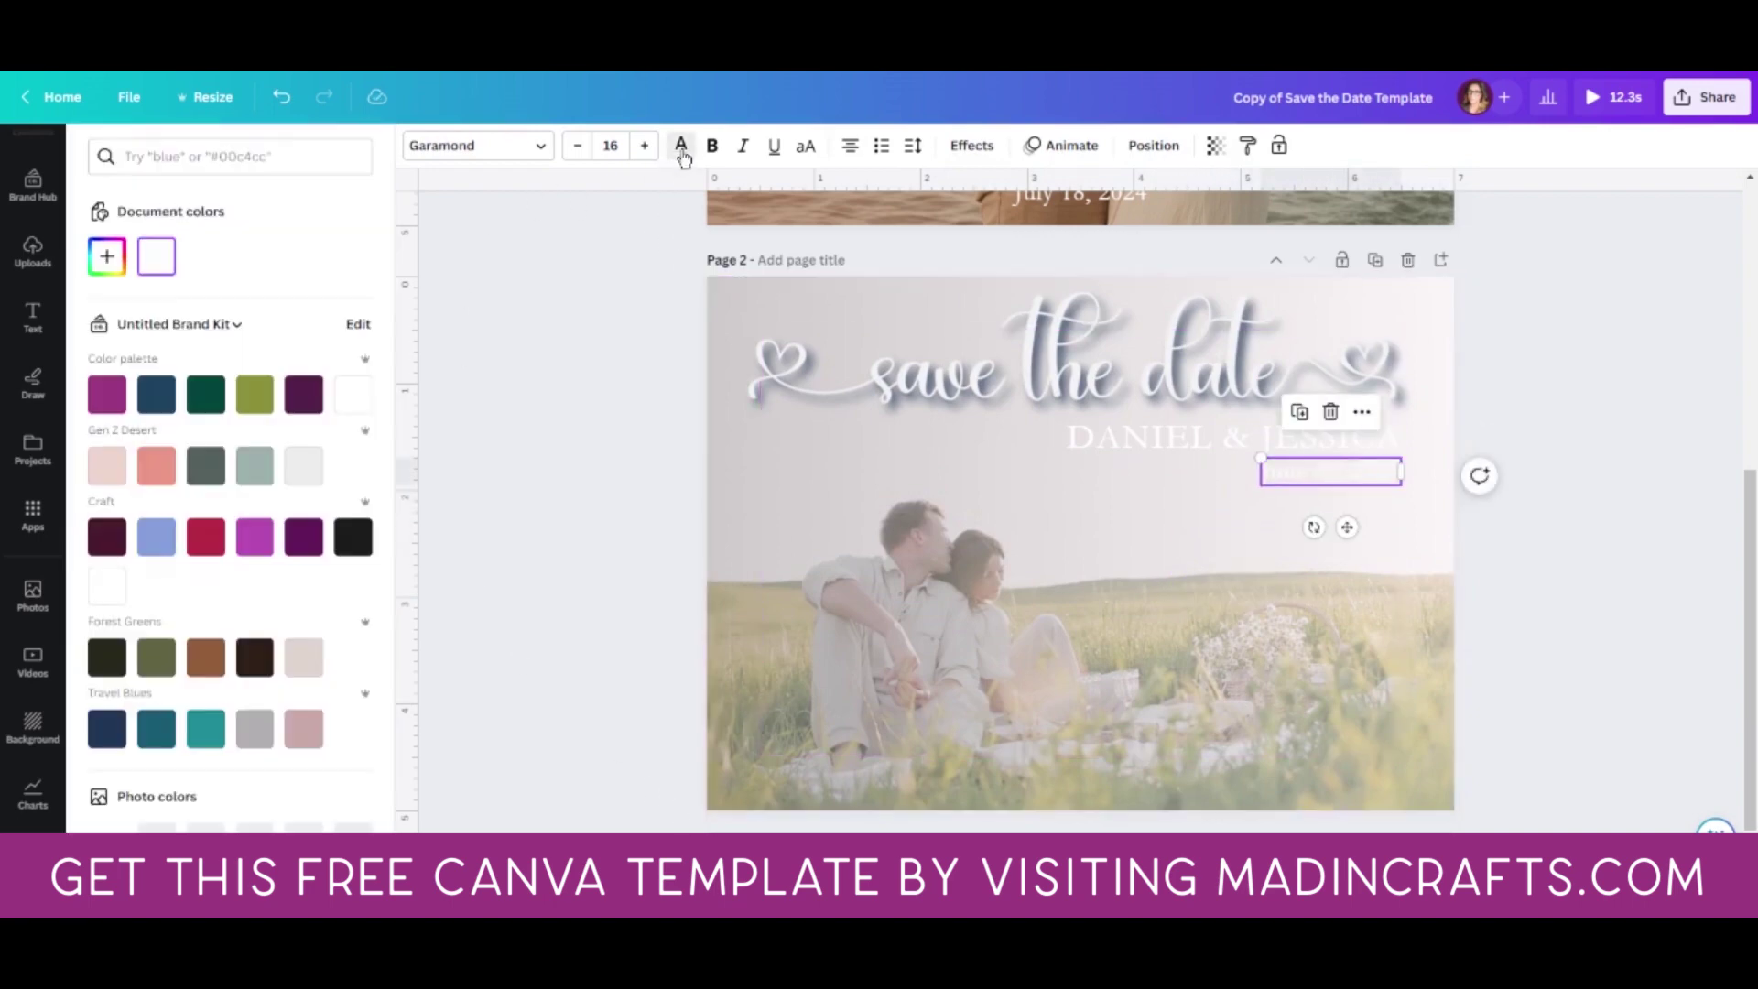
left_click(165, 400)
left_click(1111, 436)
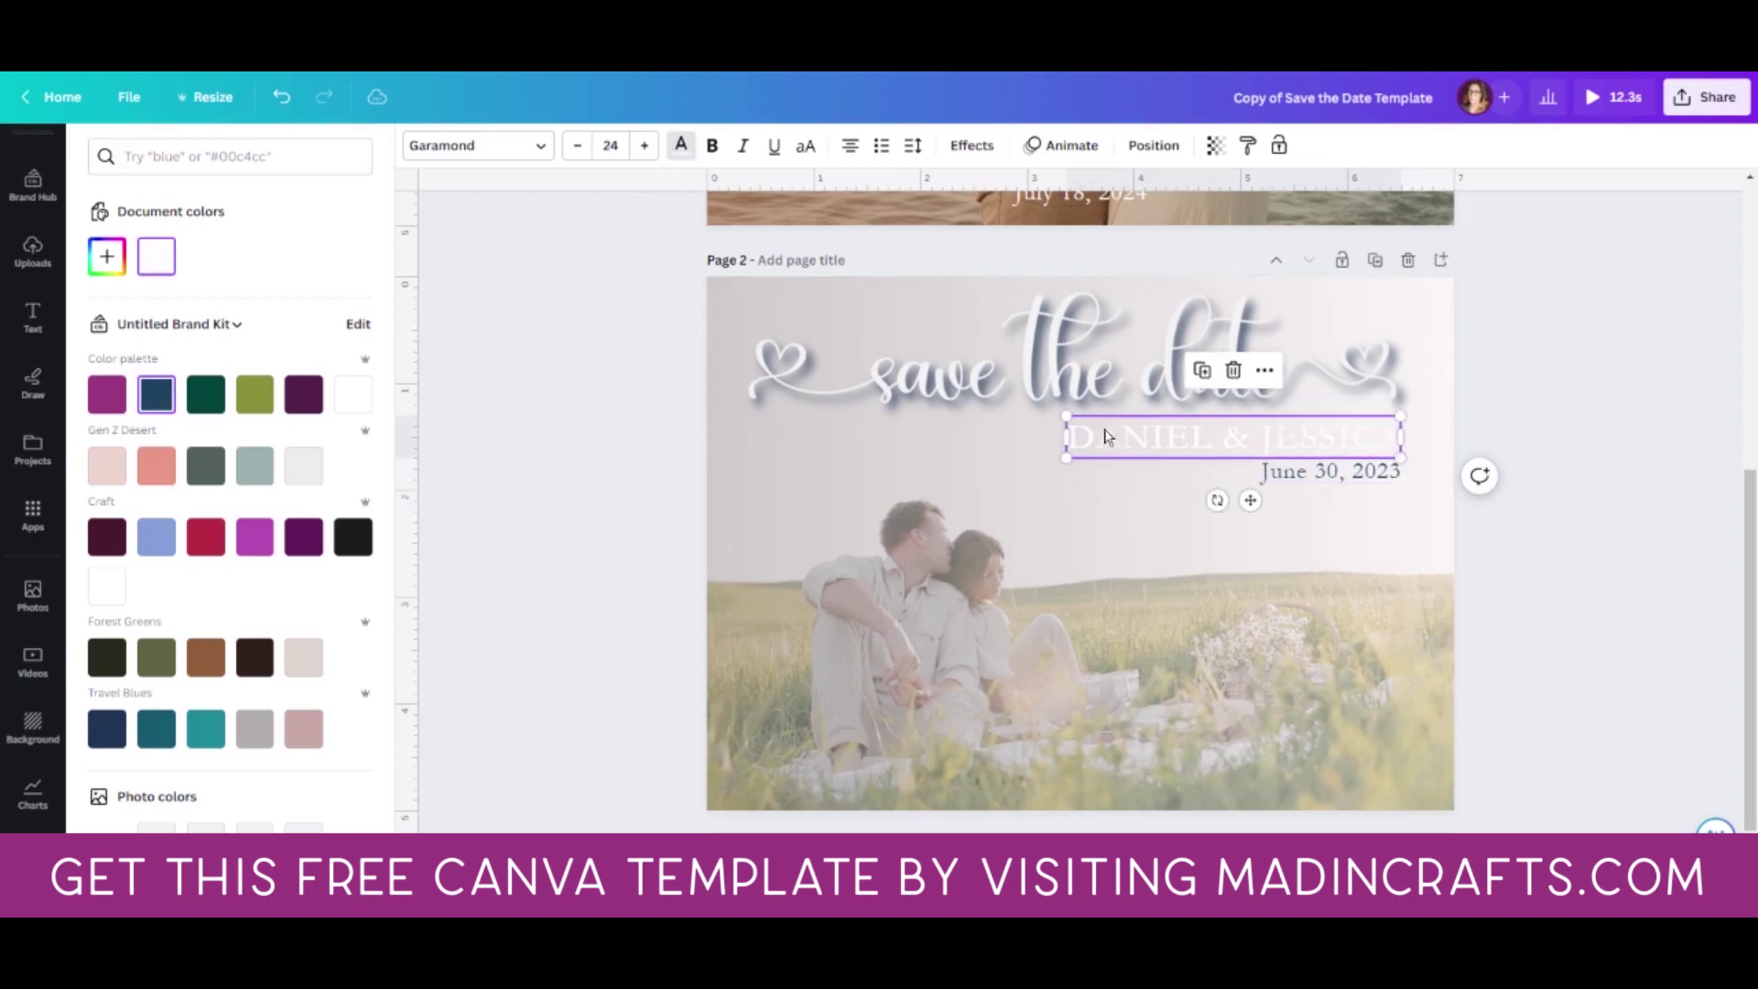
left_click(156, 394)
left_click(582, 437)
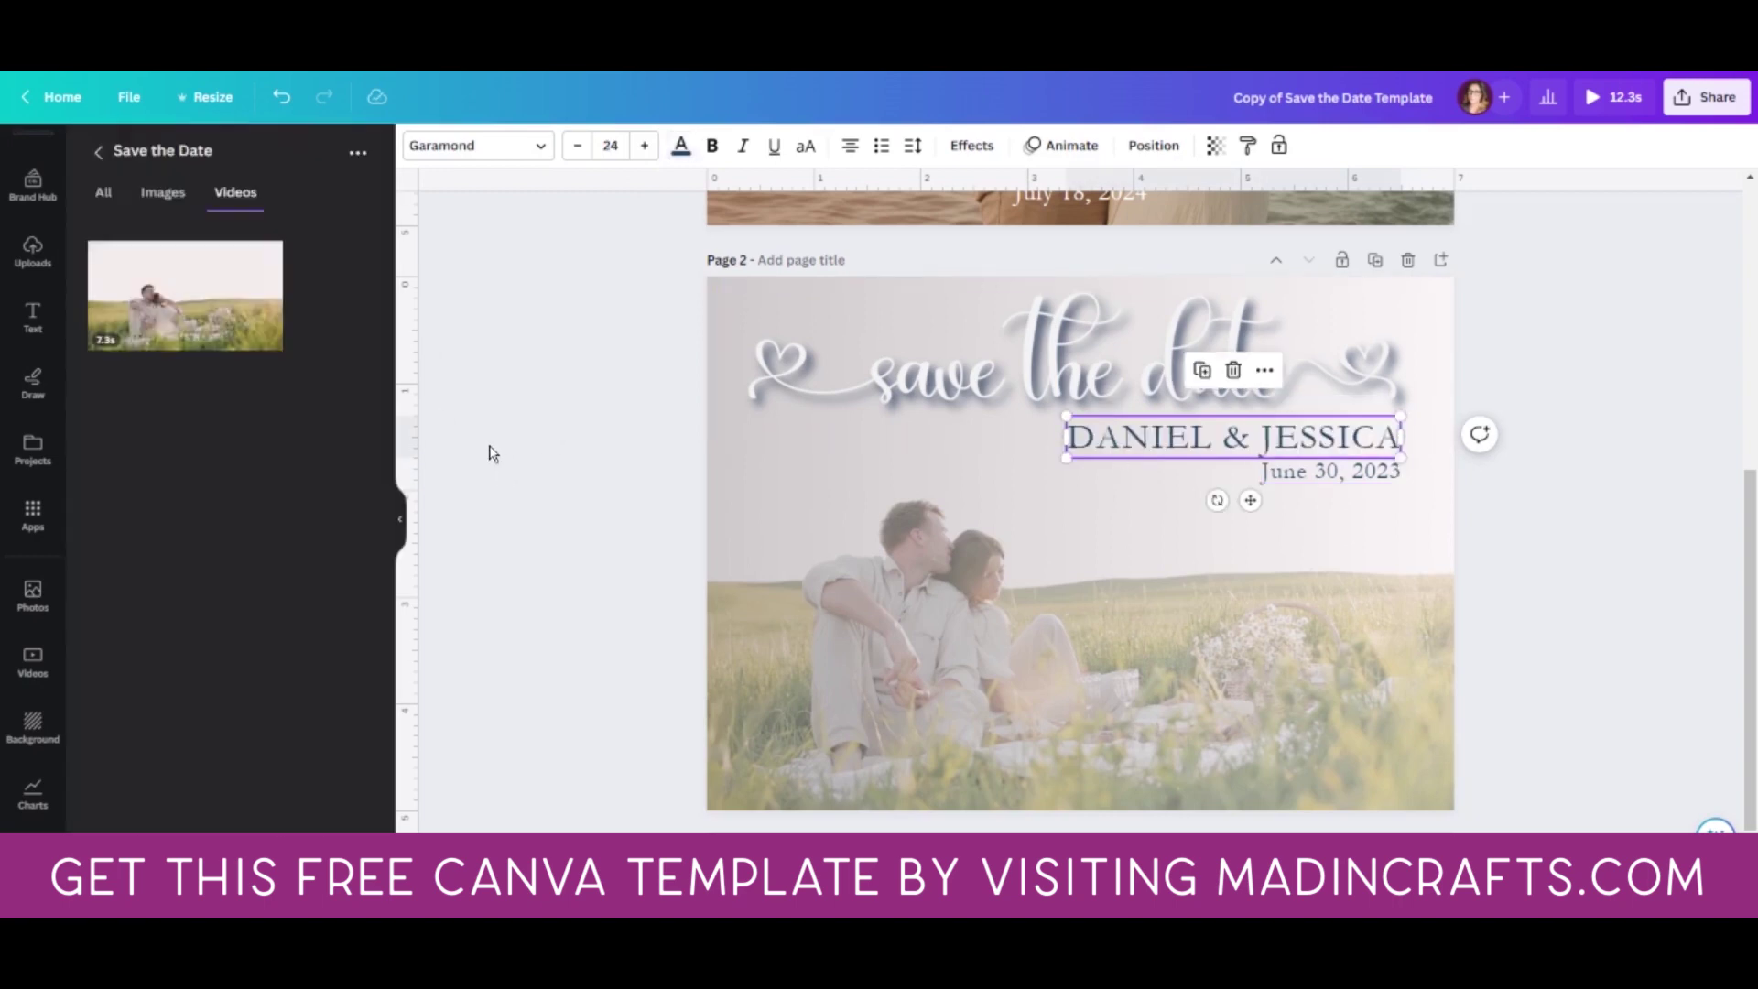
left_click(718, 498)
left_click(1091, 579)
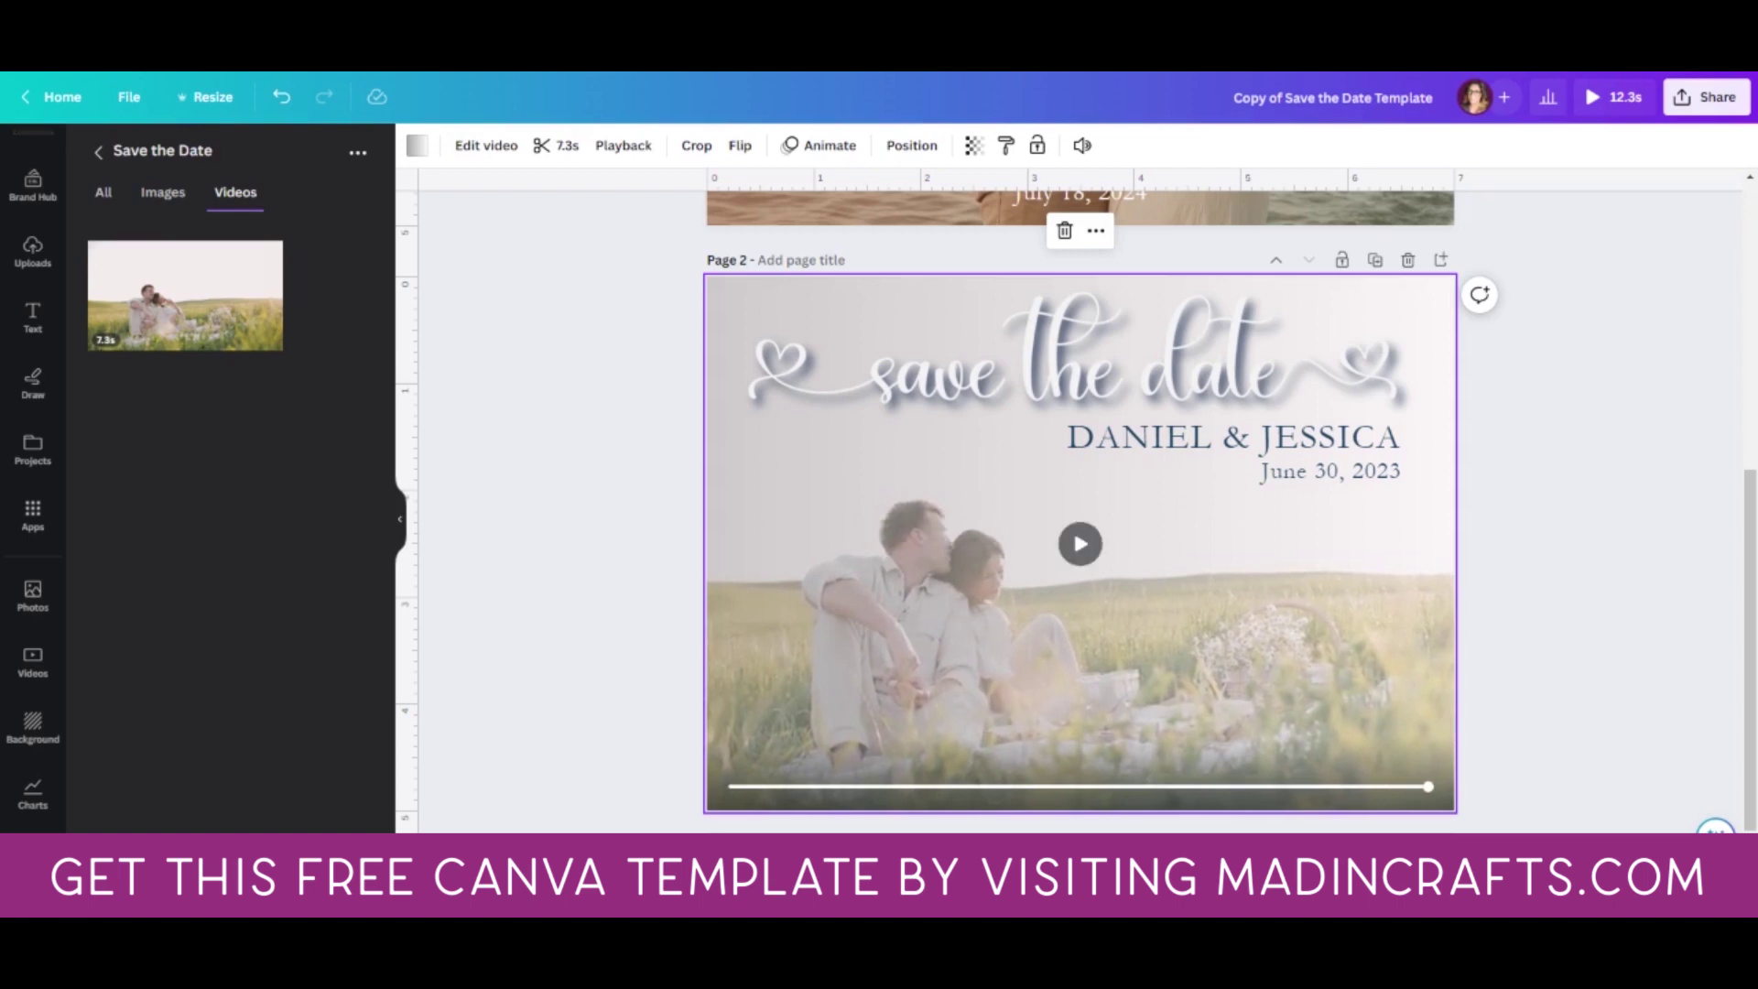
left_click(585, 533)
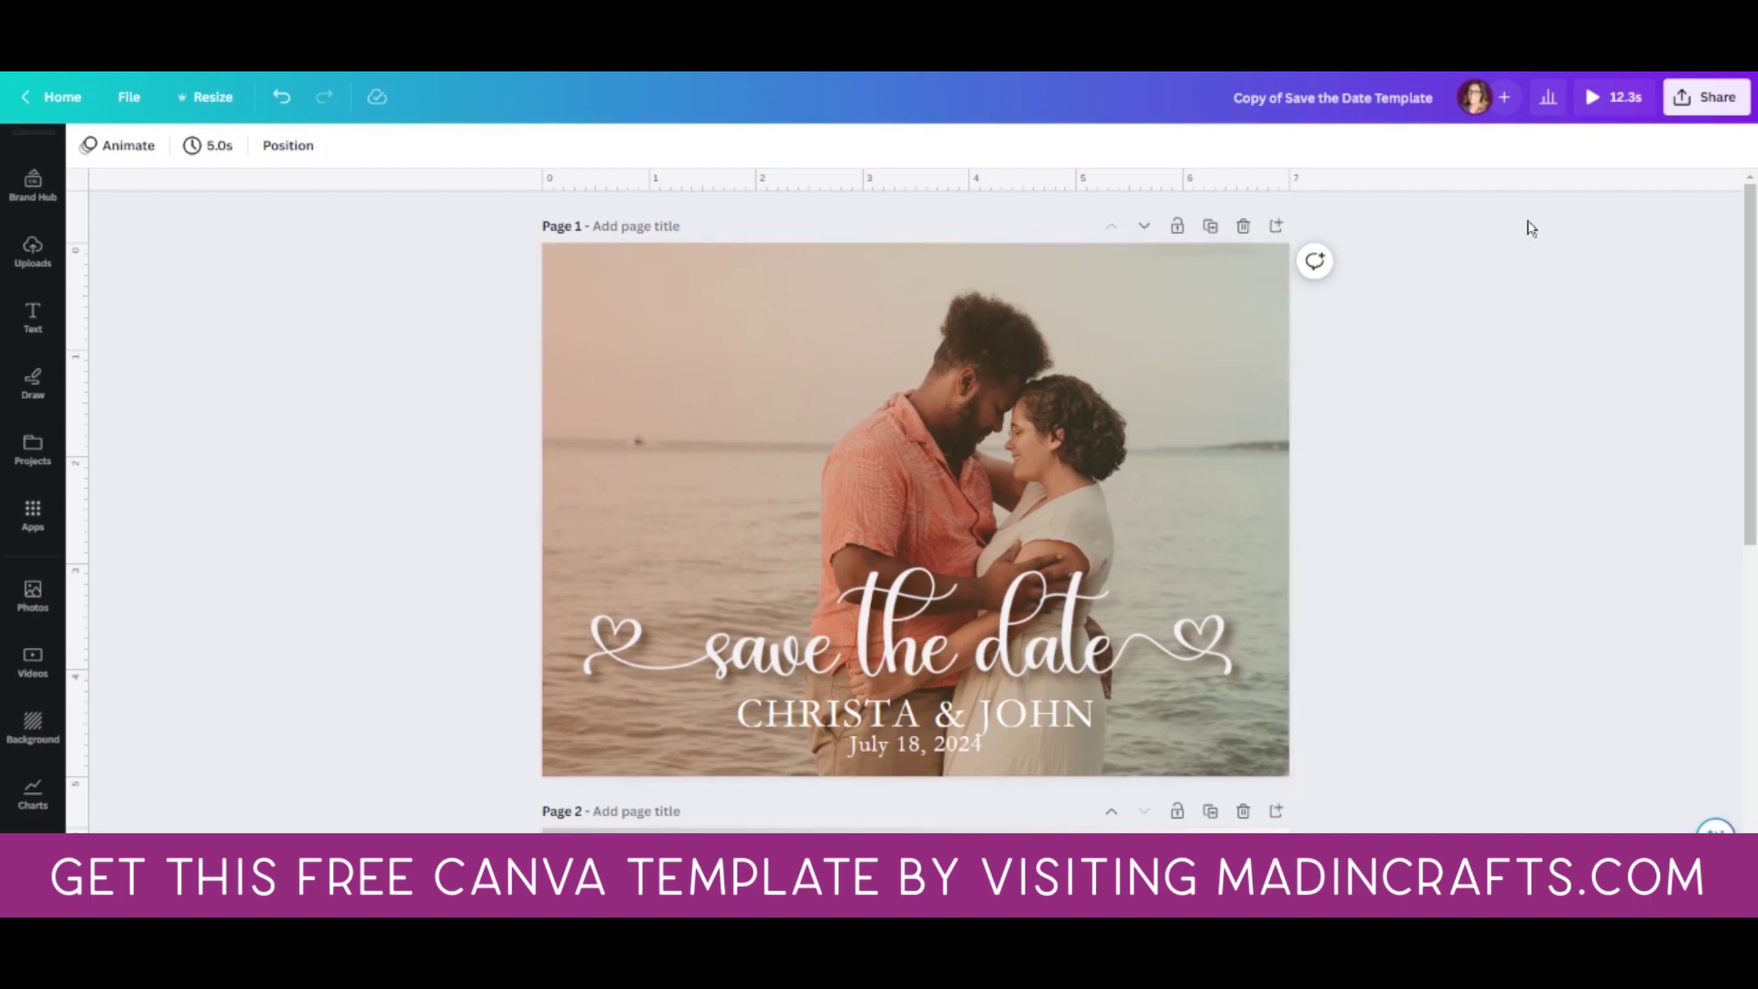
Step: View the design's view-only link for sharing the video, and return to the main sharing options
left_click(1716, 101)
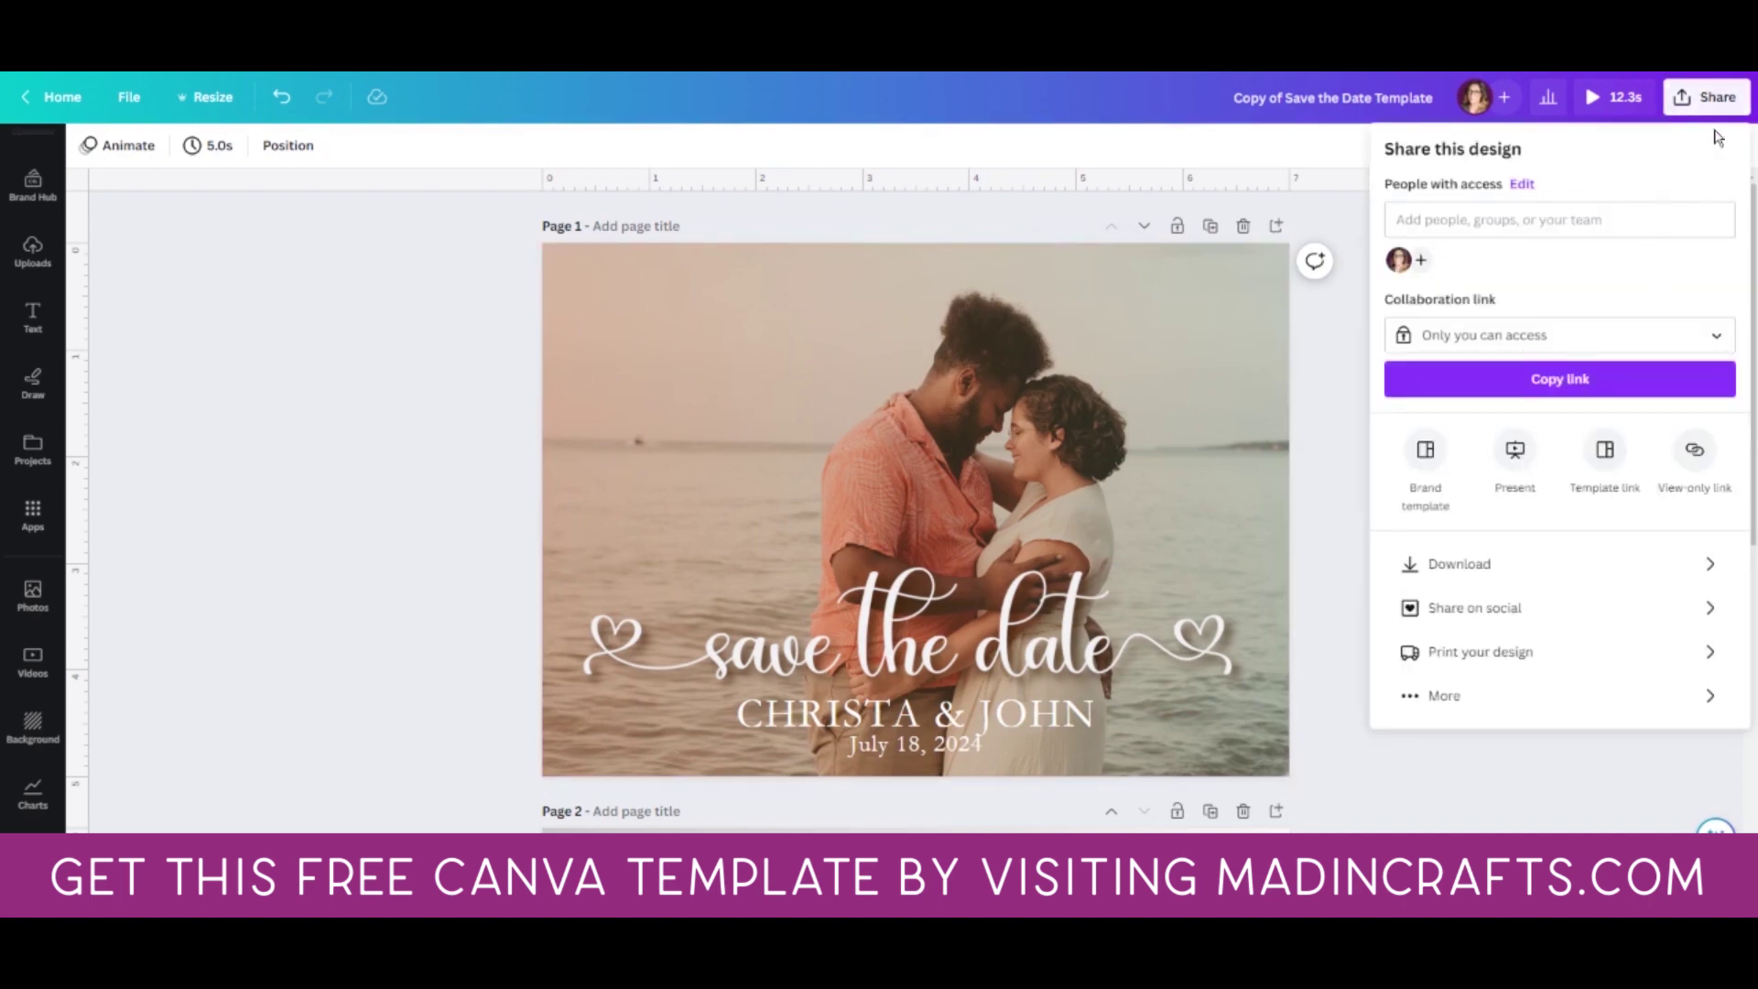
left_click(1694, 453)
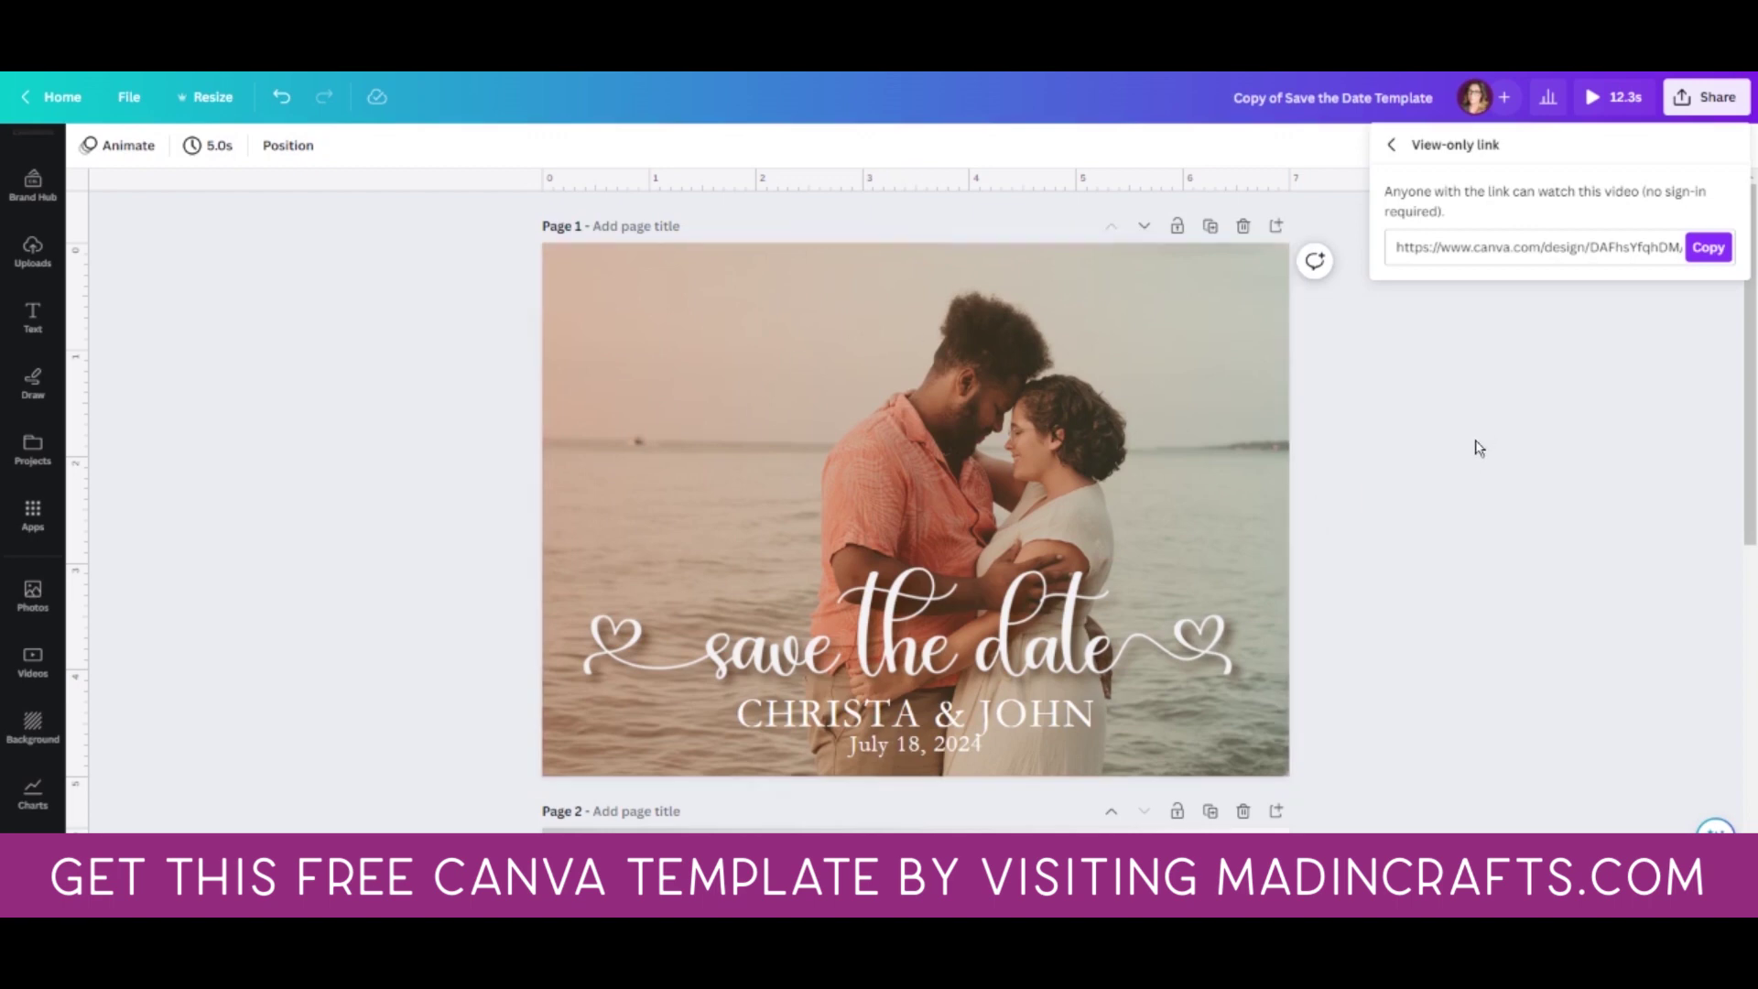
left_click(1391, 145)
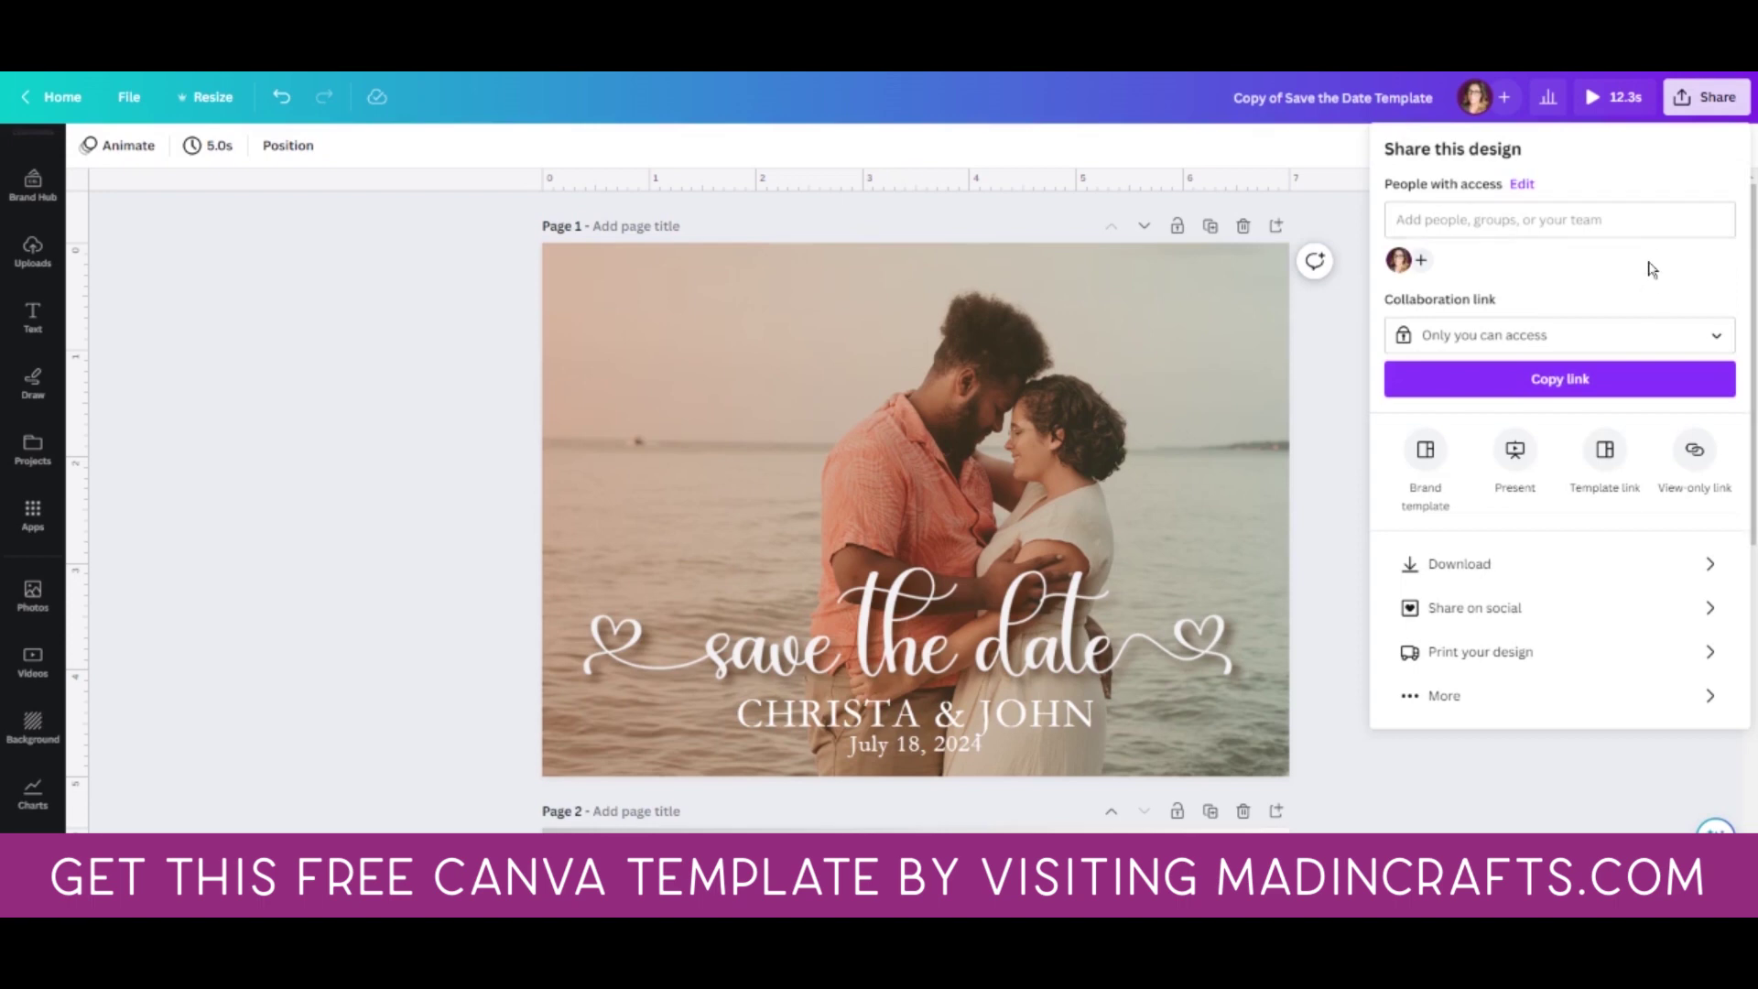
Step: Set the download file type to PNG and limit the pages to page 1, leaving the download options without downloading
left_click(1512, 562)
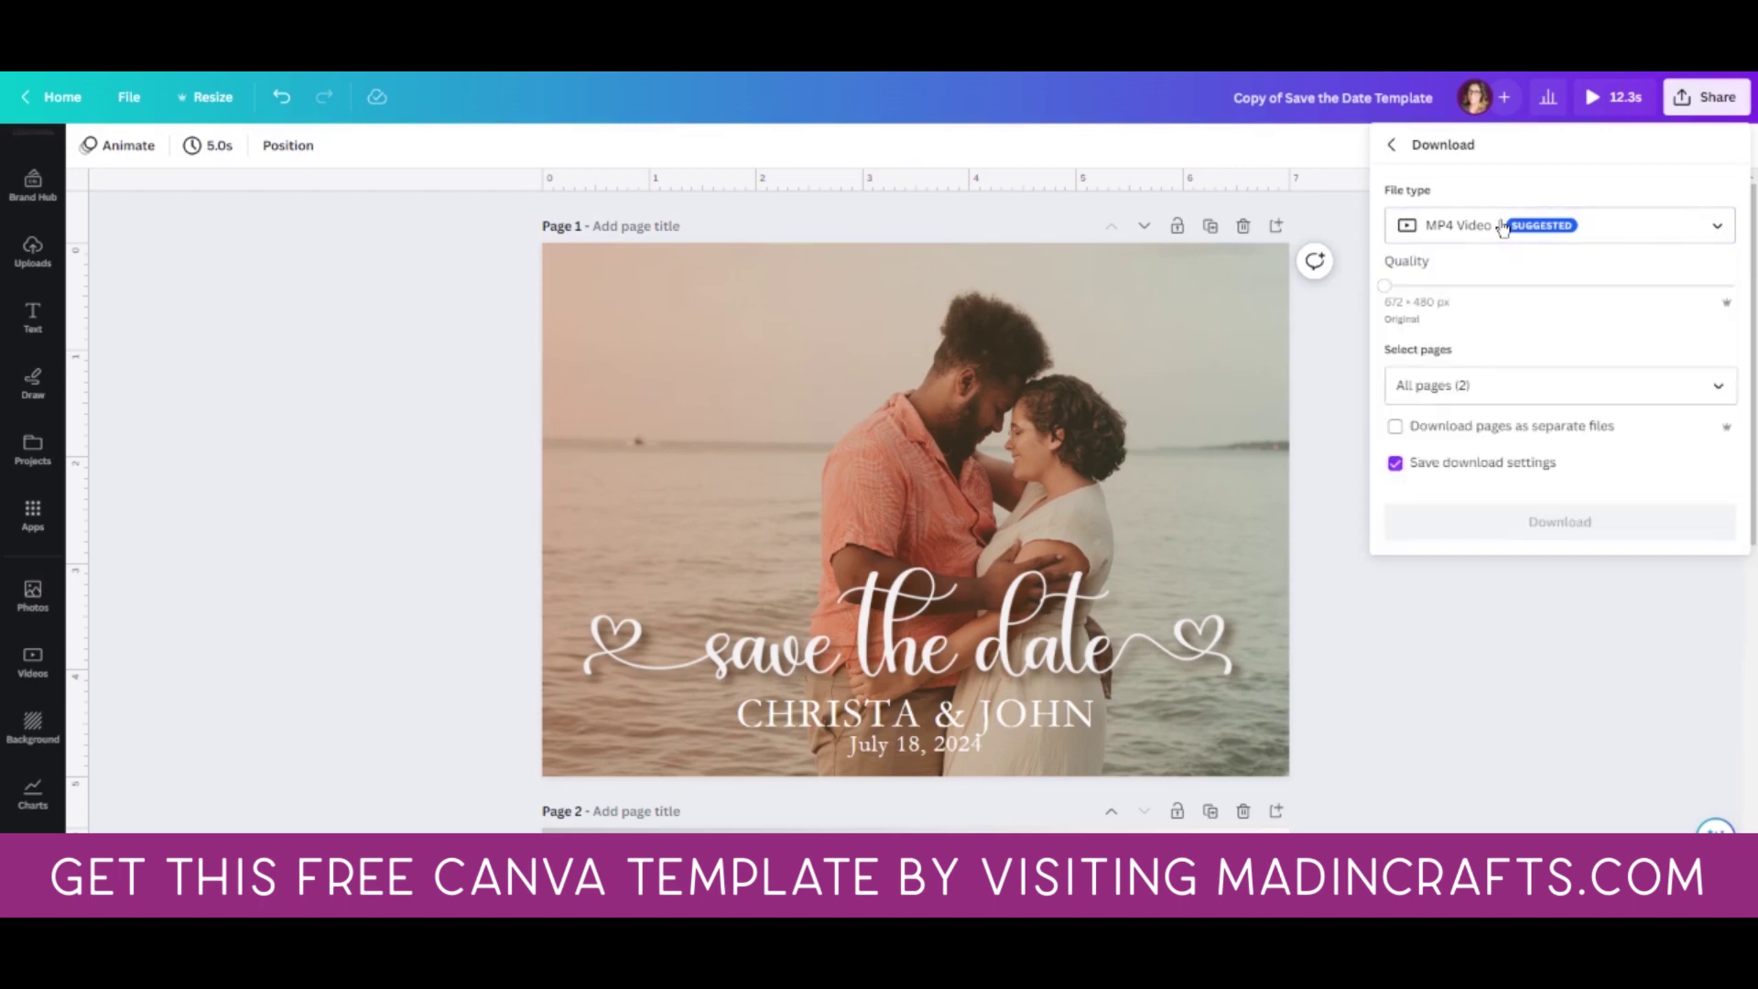
left_click(1463, 229)
left_click(1446, 336)
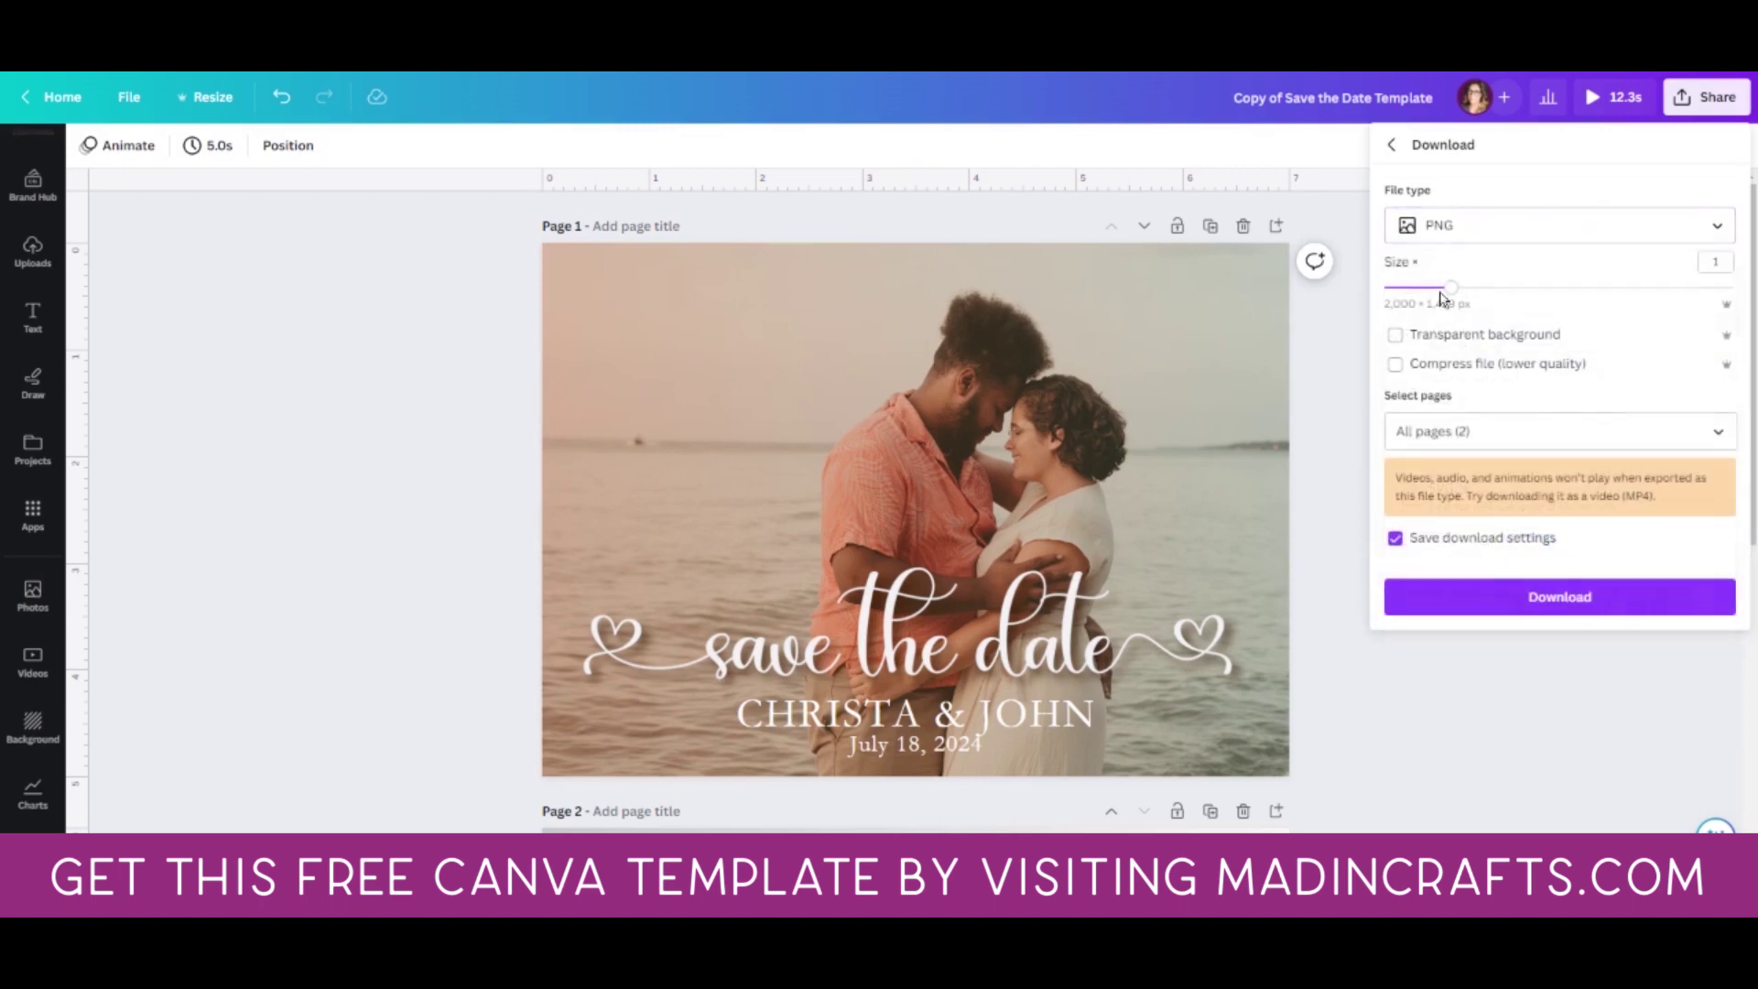
left_click(1715, 432)
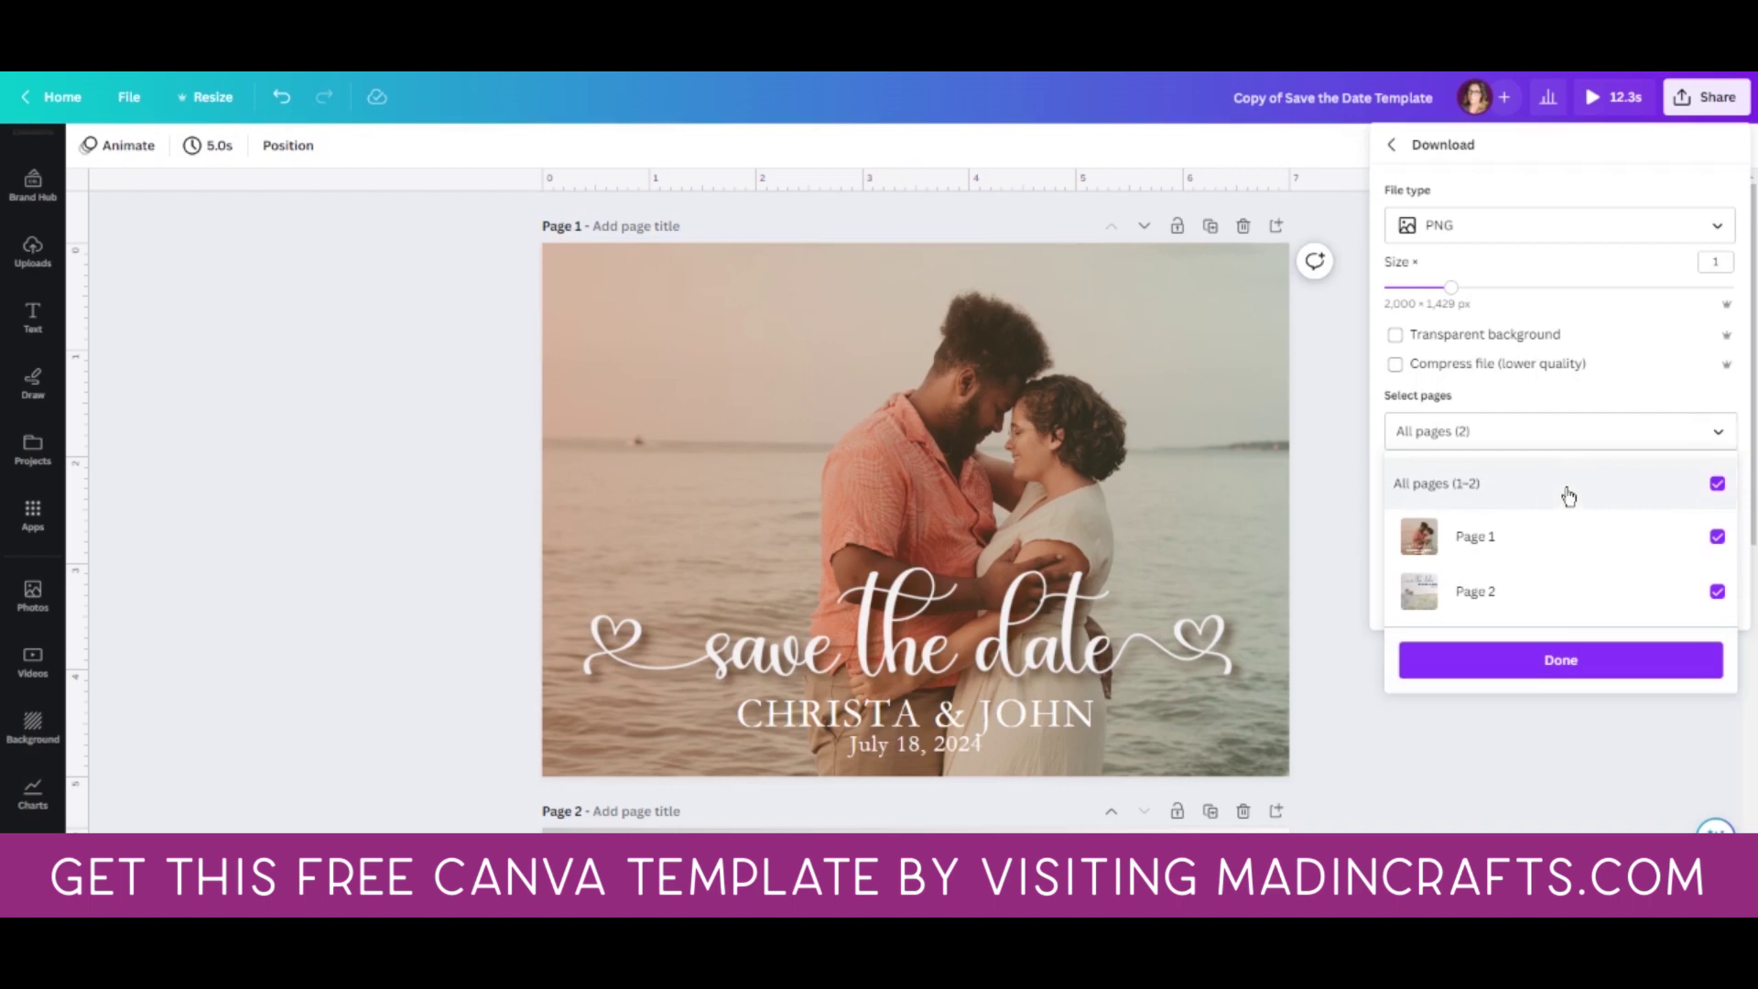
left_click(1716, 590)
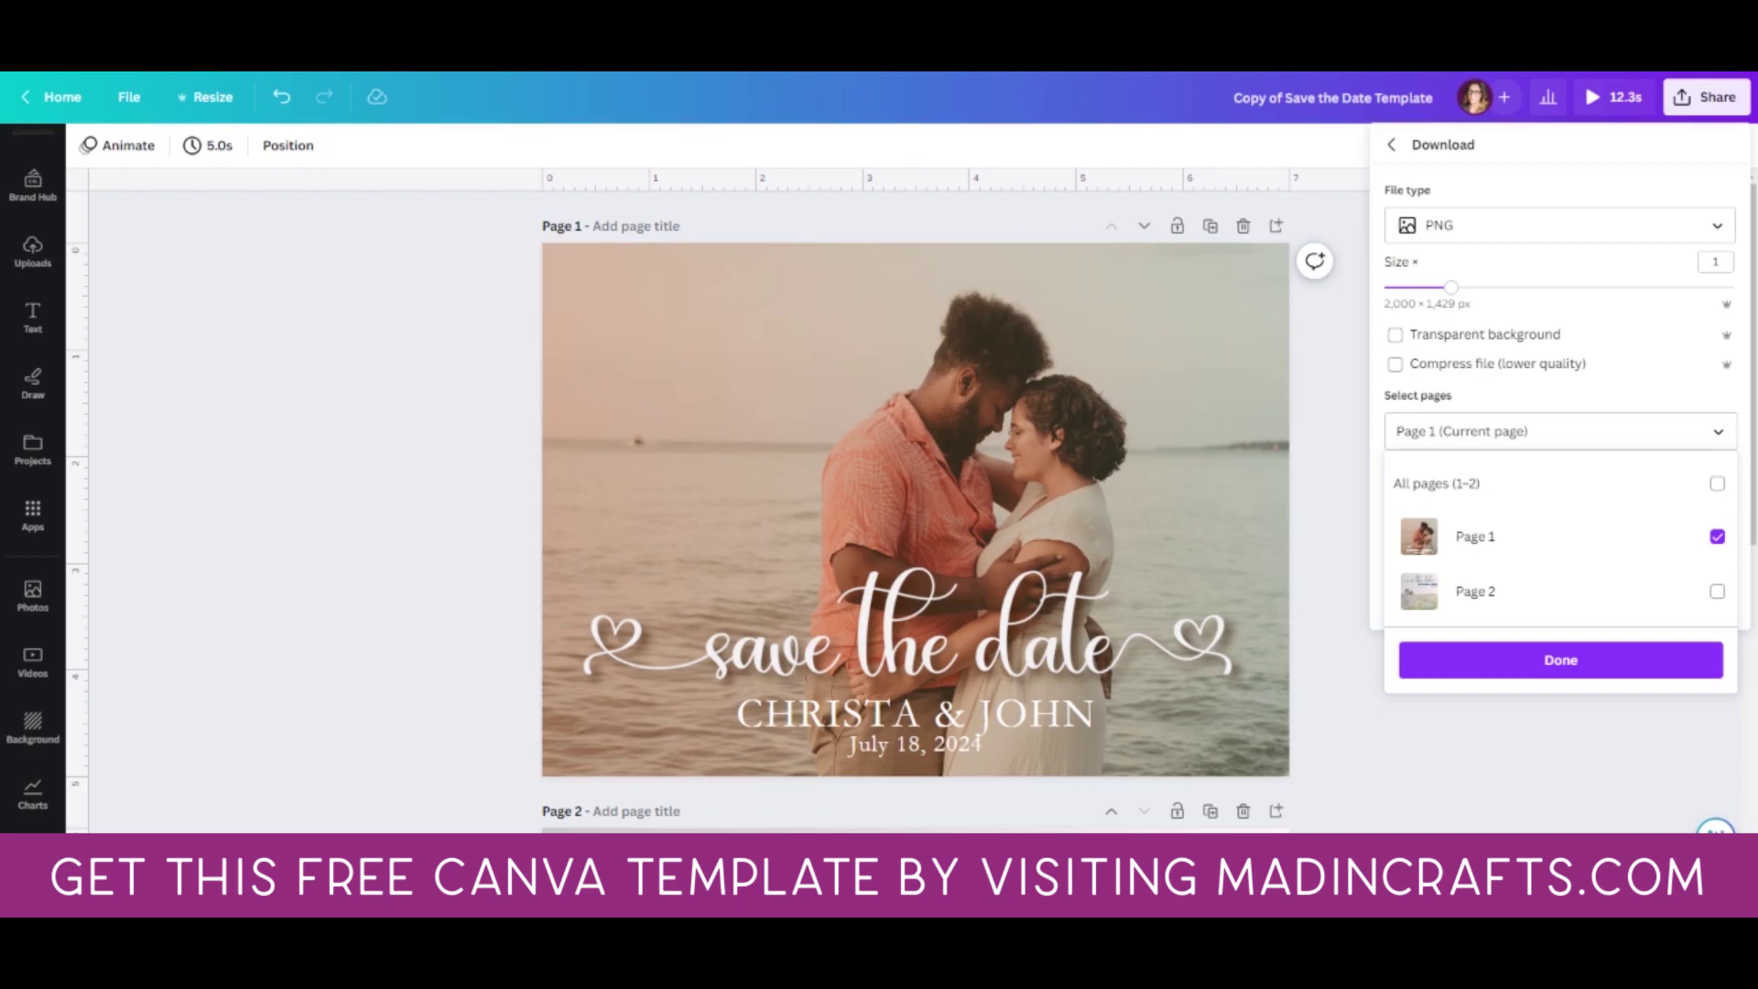
left_click(1398, 157)
left_click(667, 483)
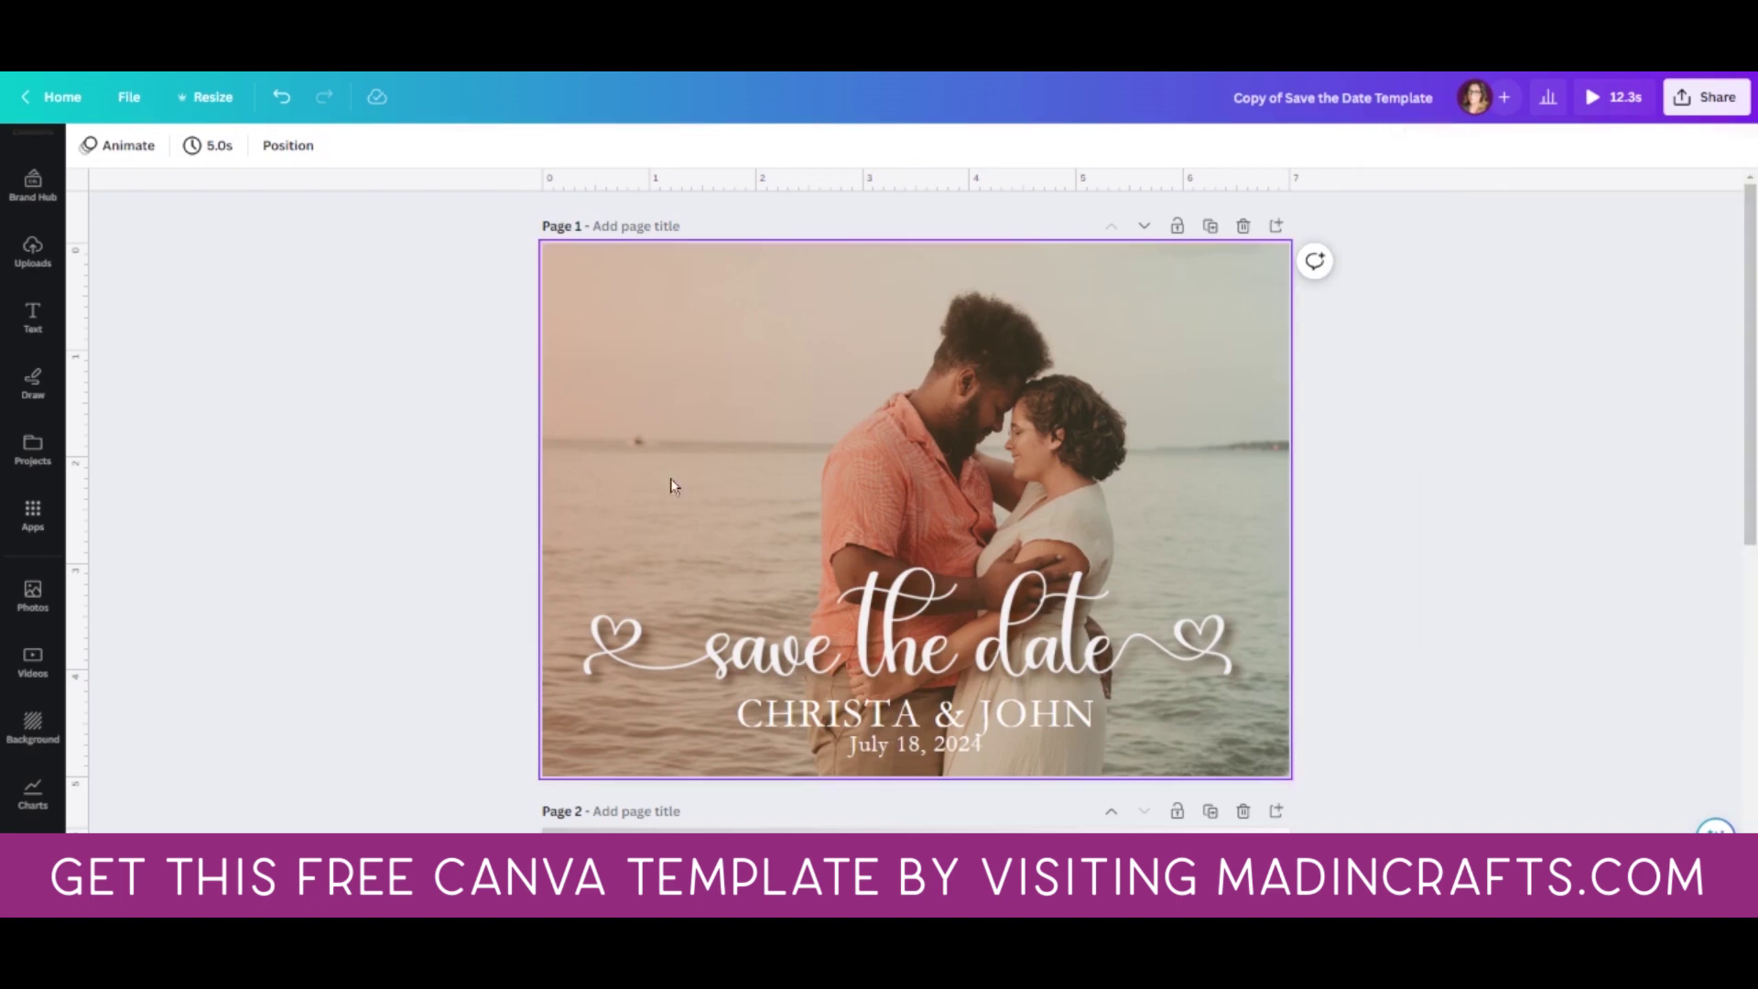
Step: Set the download file type to PDF Print with only page 1 selected
left_click(1705, 97)
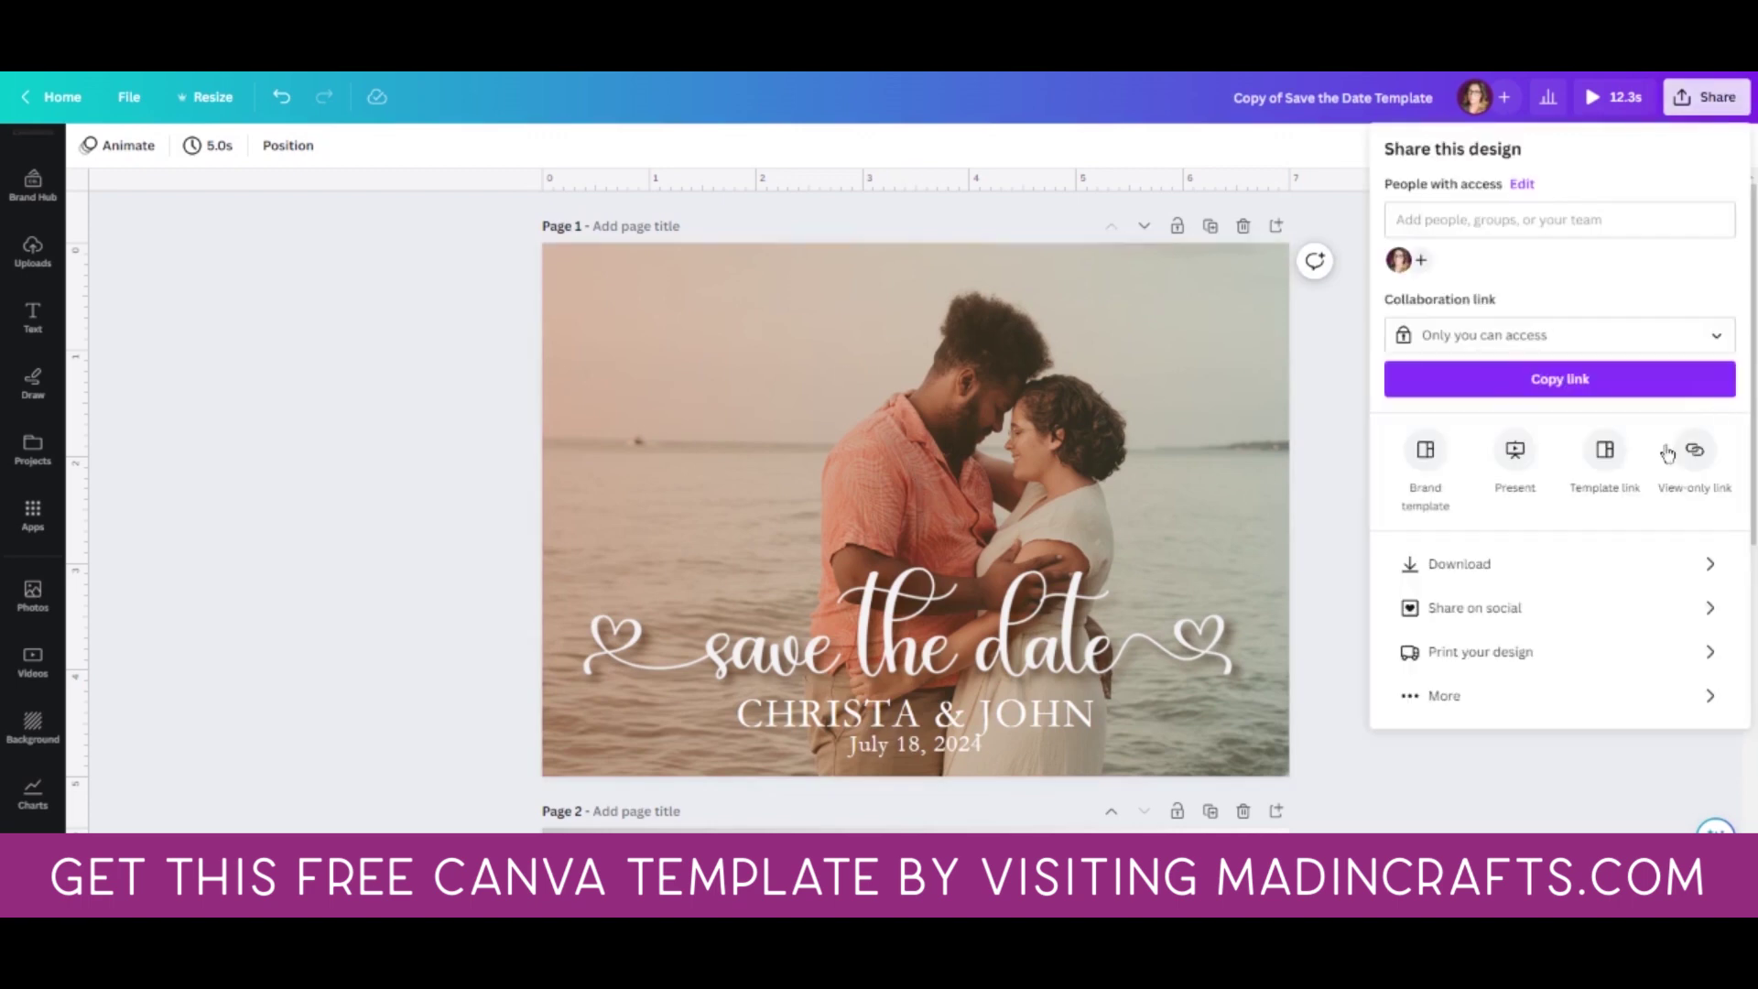
left_click(1585, 569)
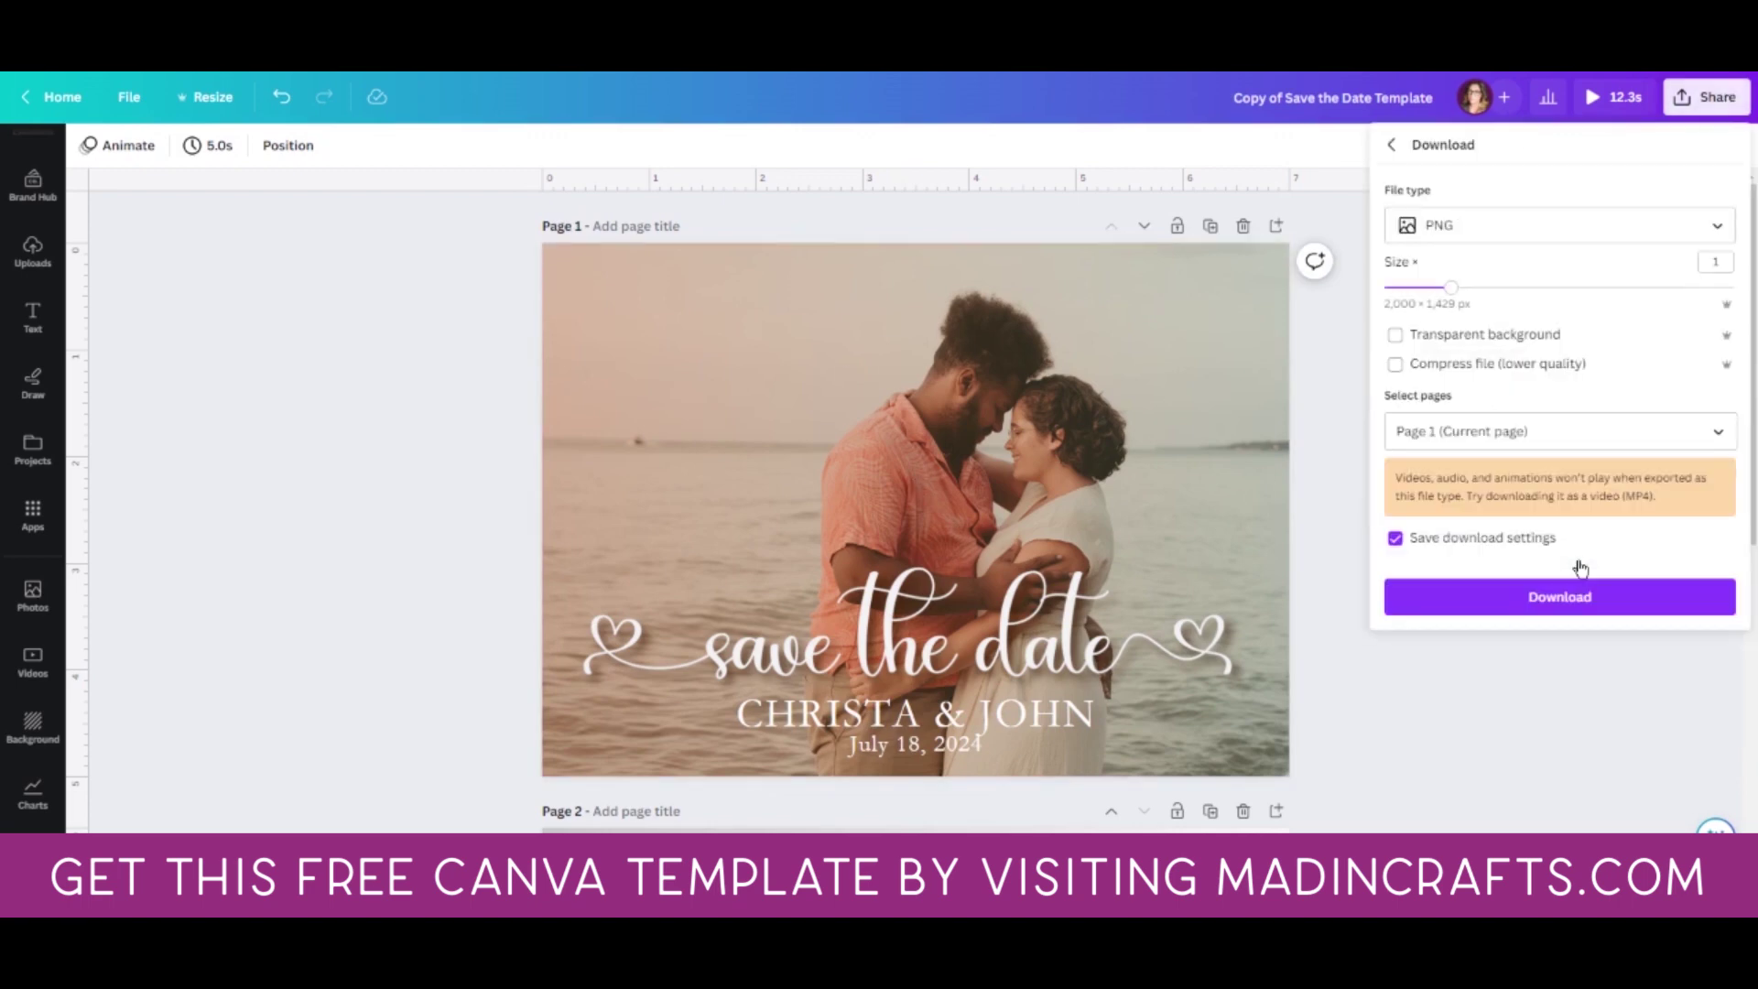
left_click(1457, 225)
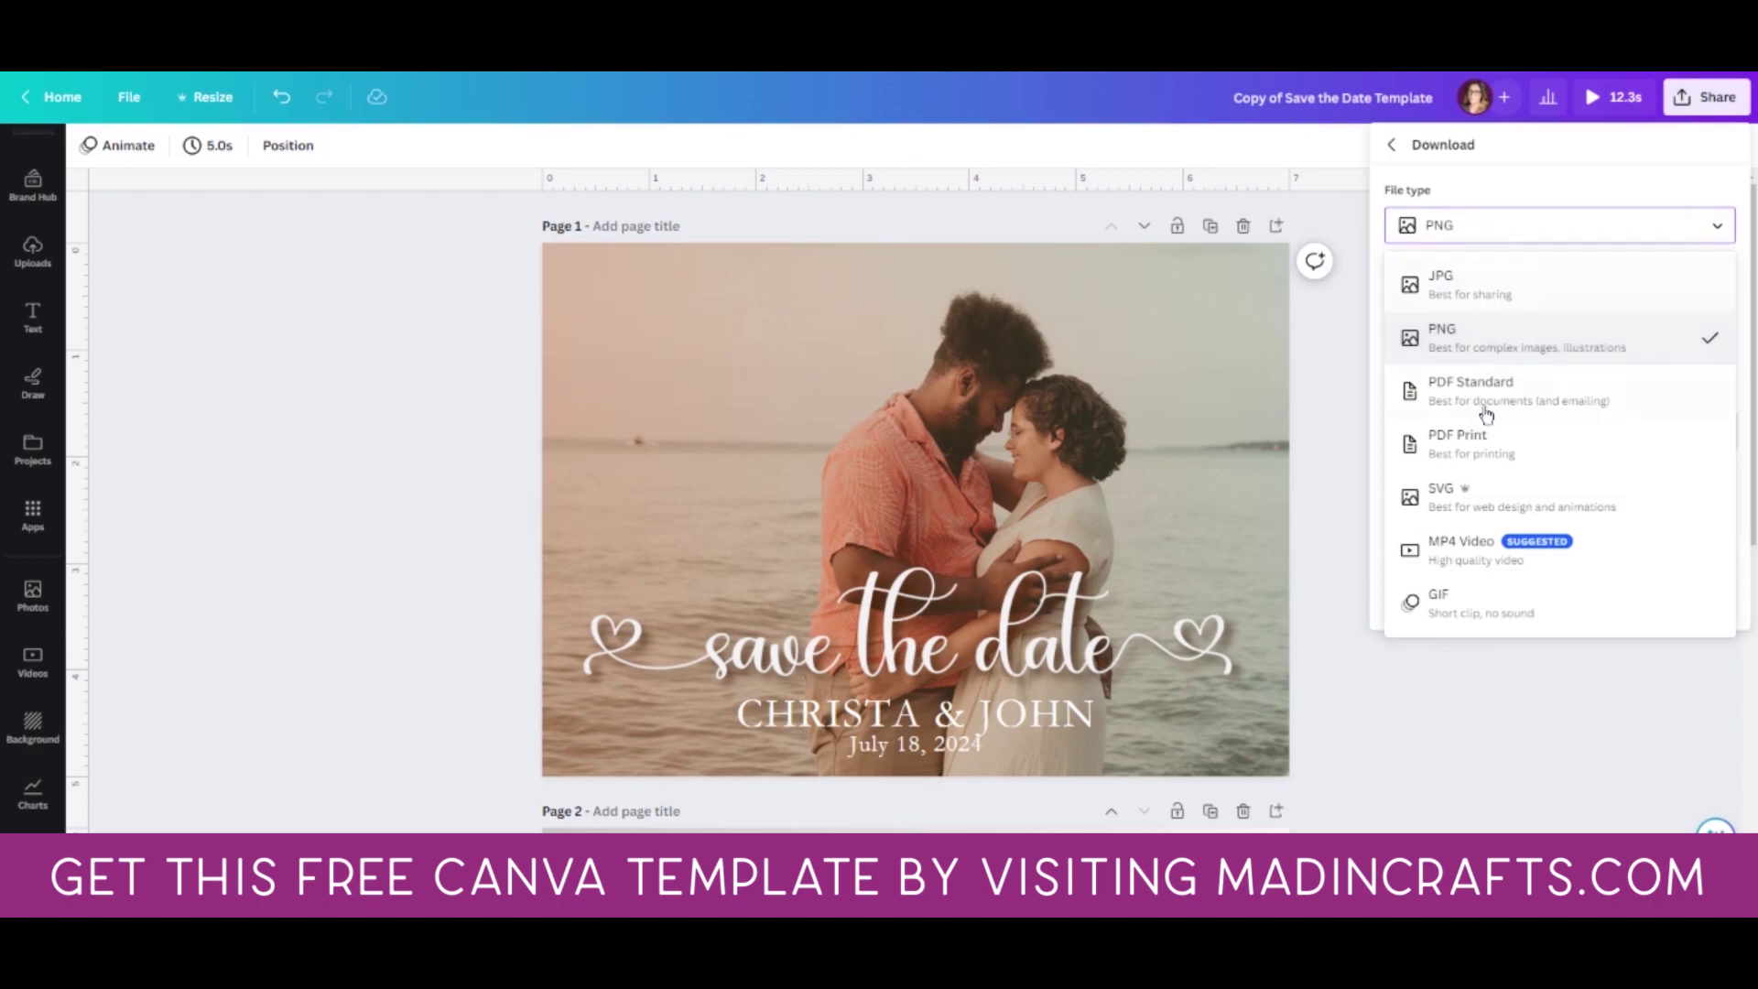
left_click(1485, 452)
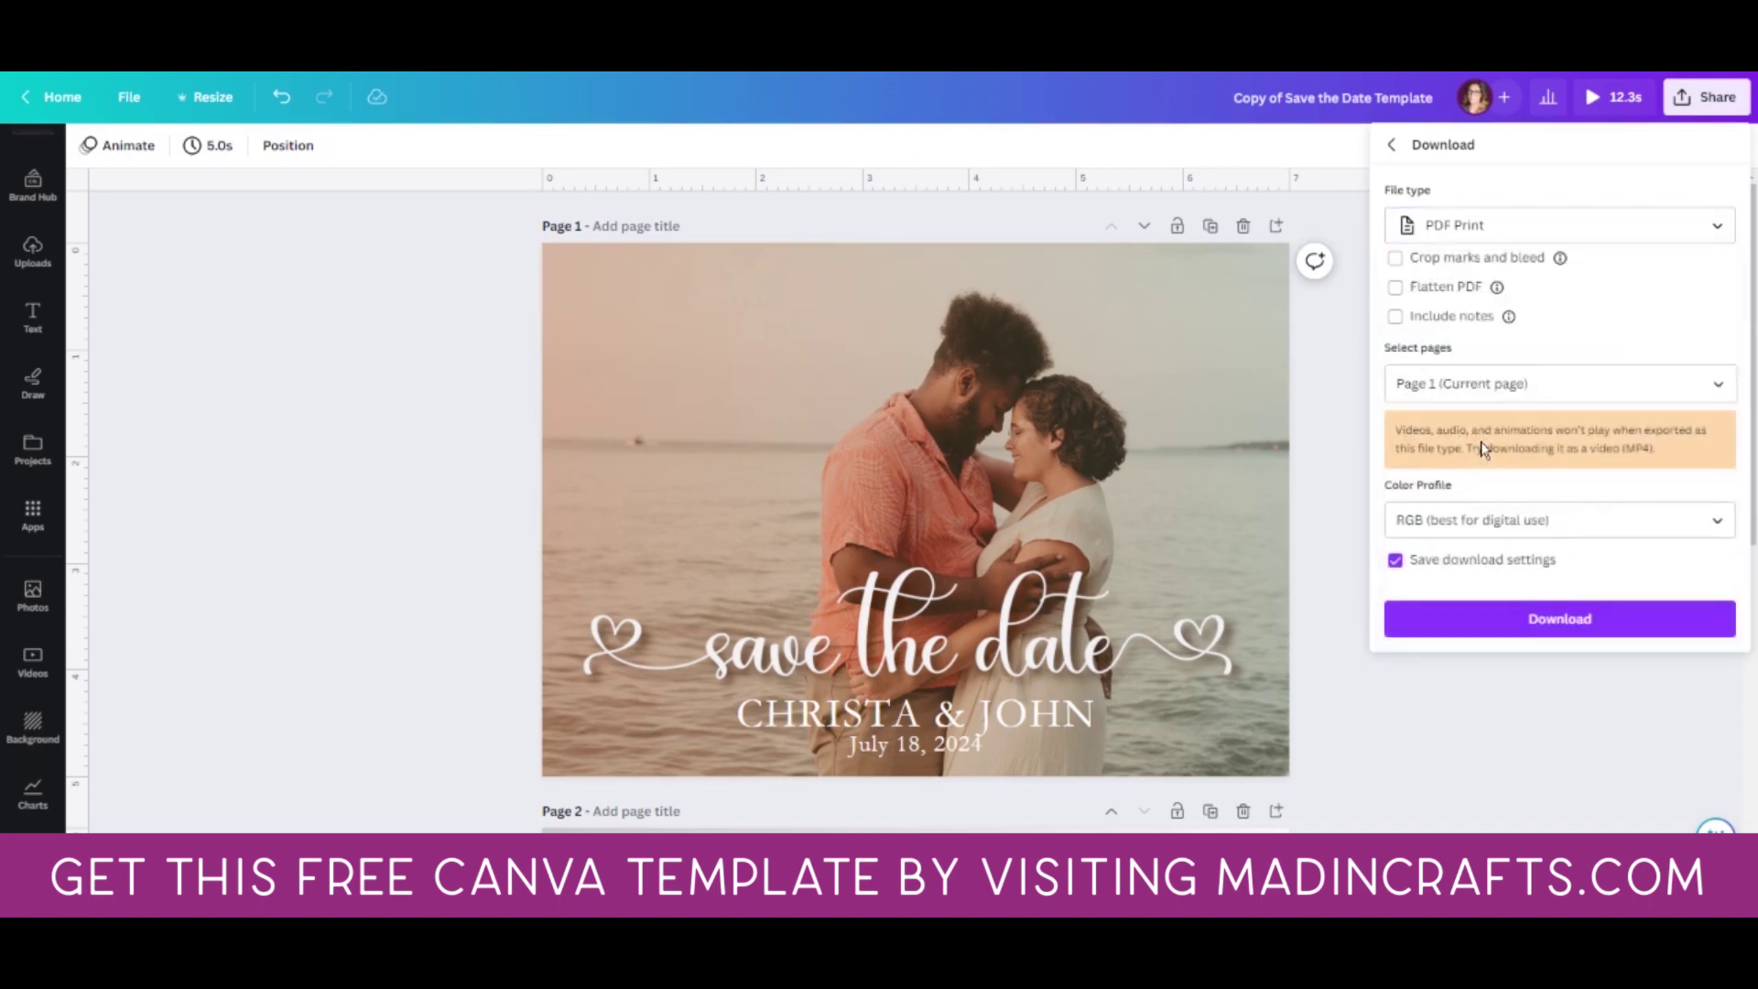
left_click(1640, 399)
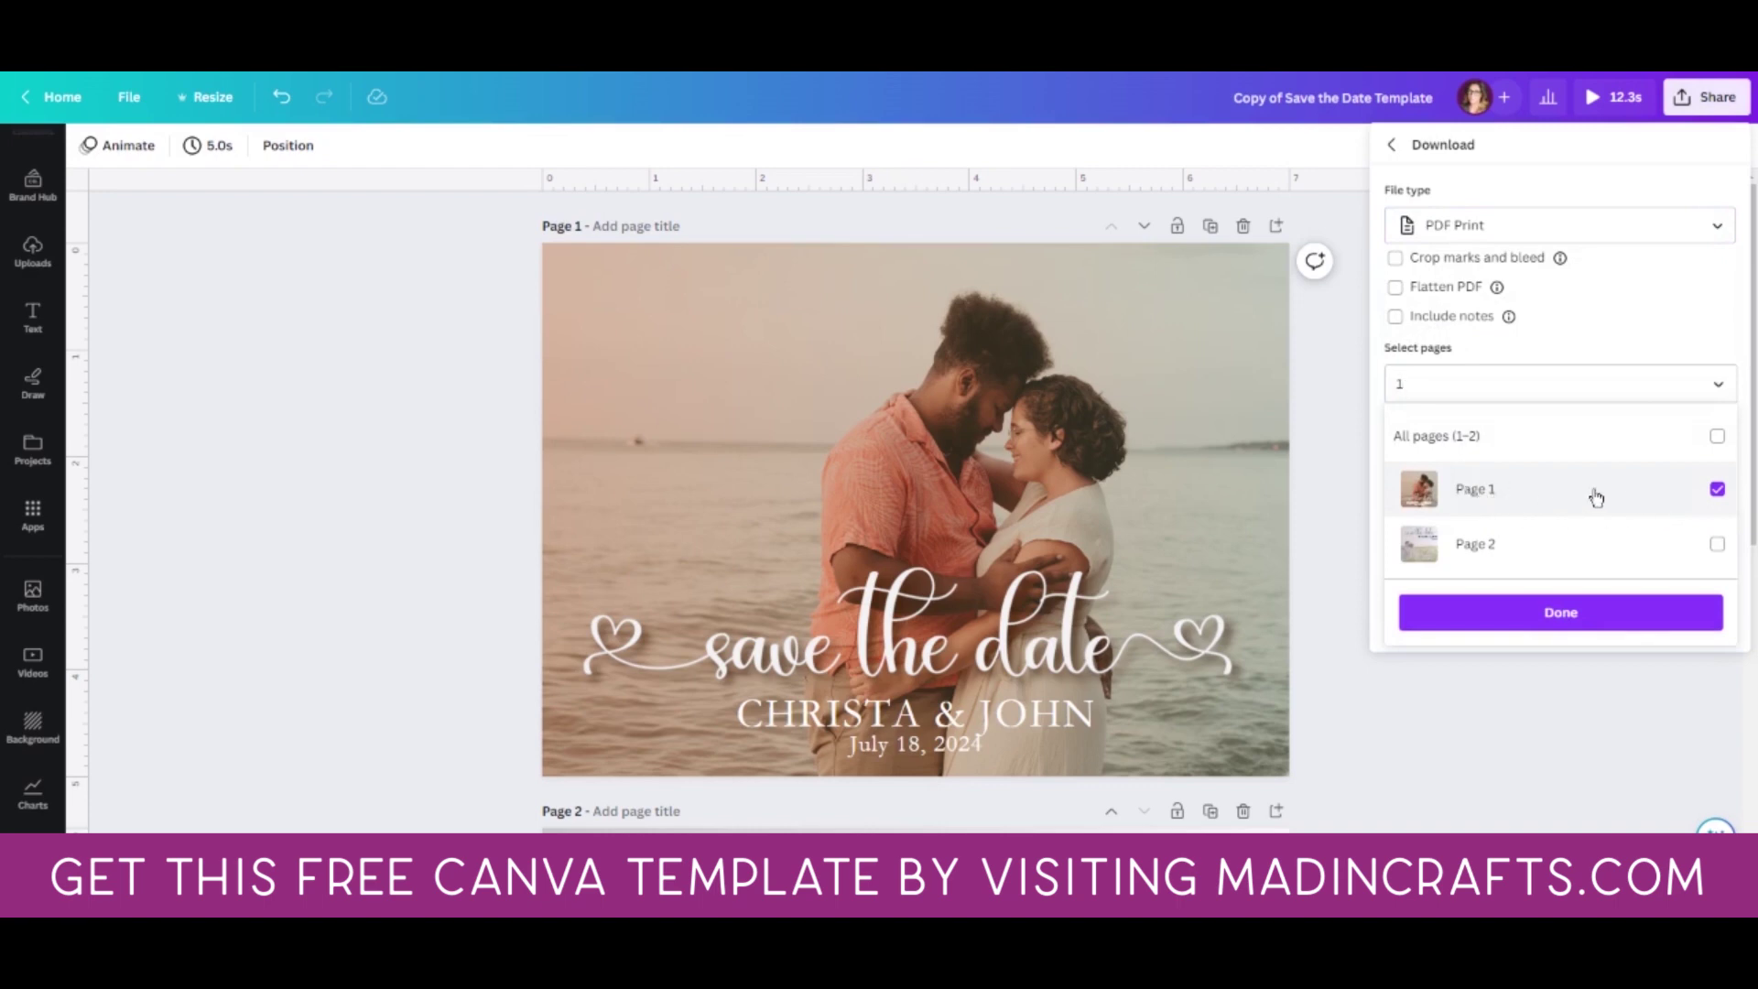
left_click(1561, 612)
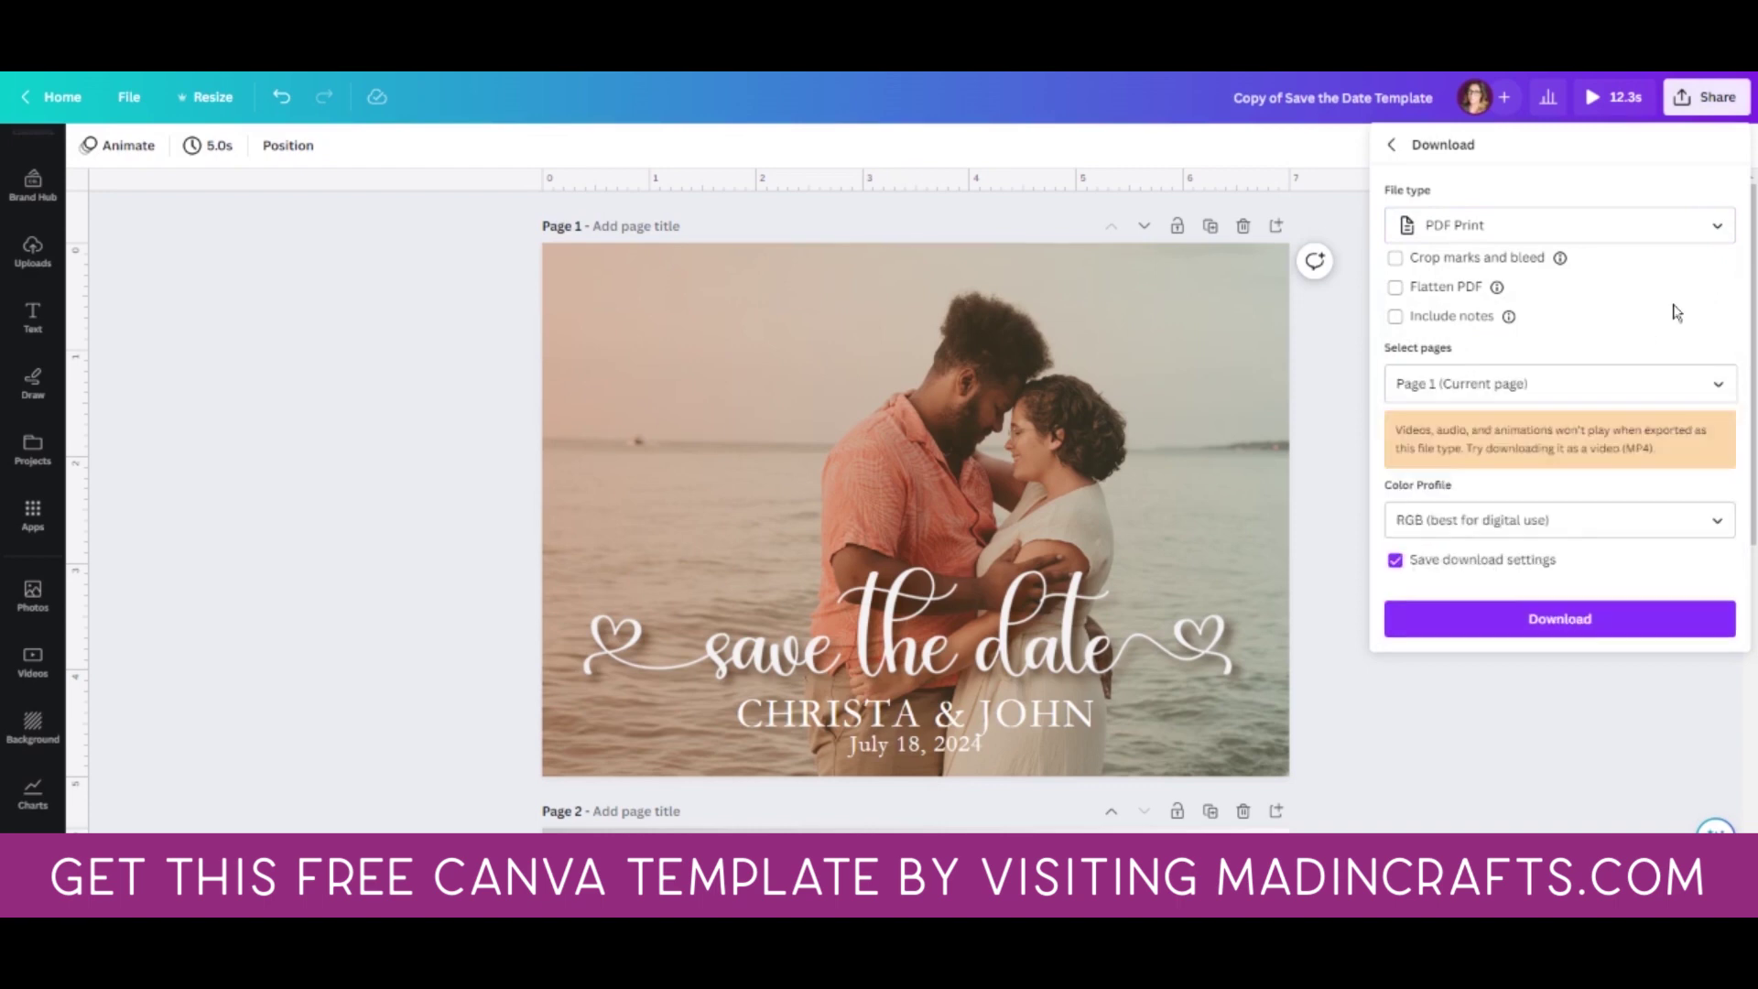